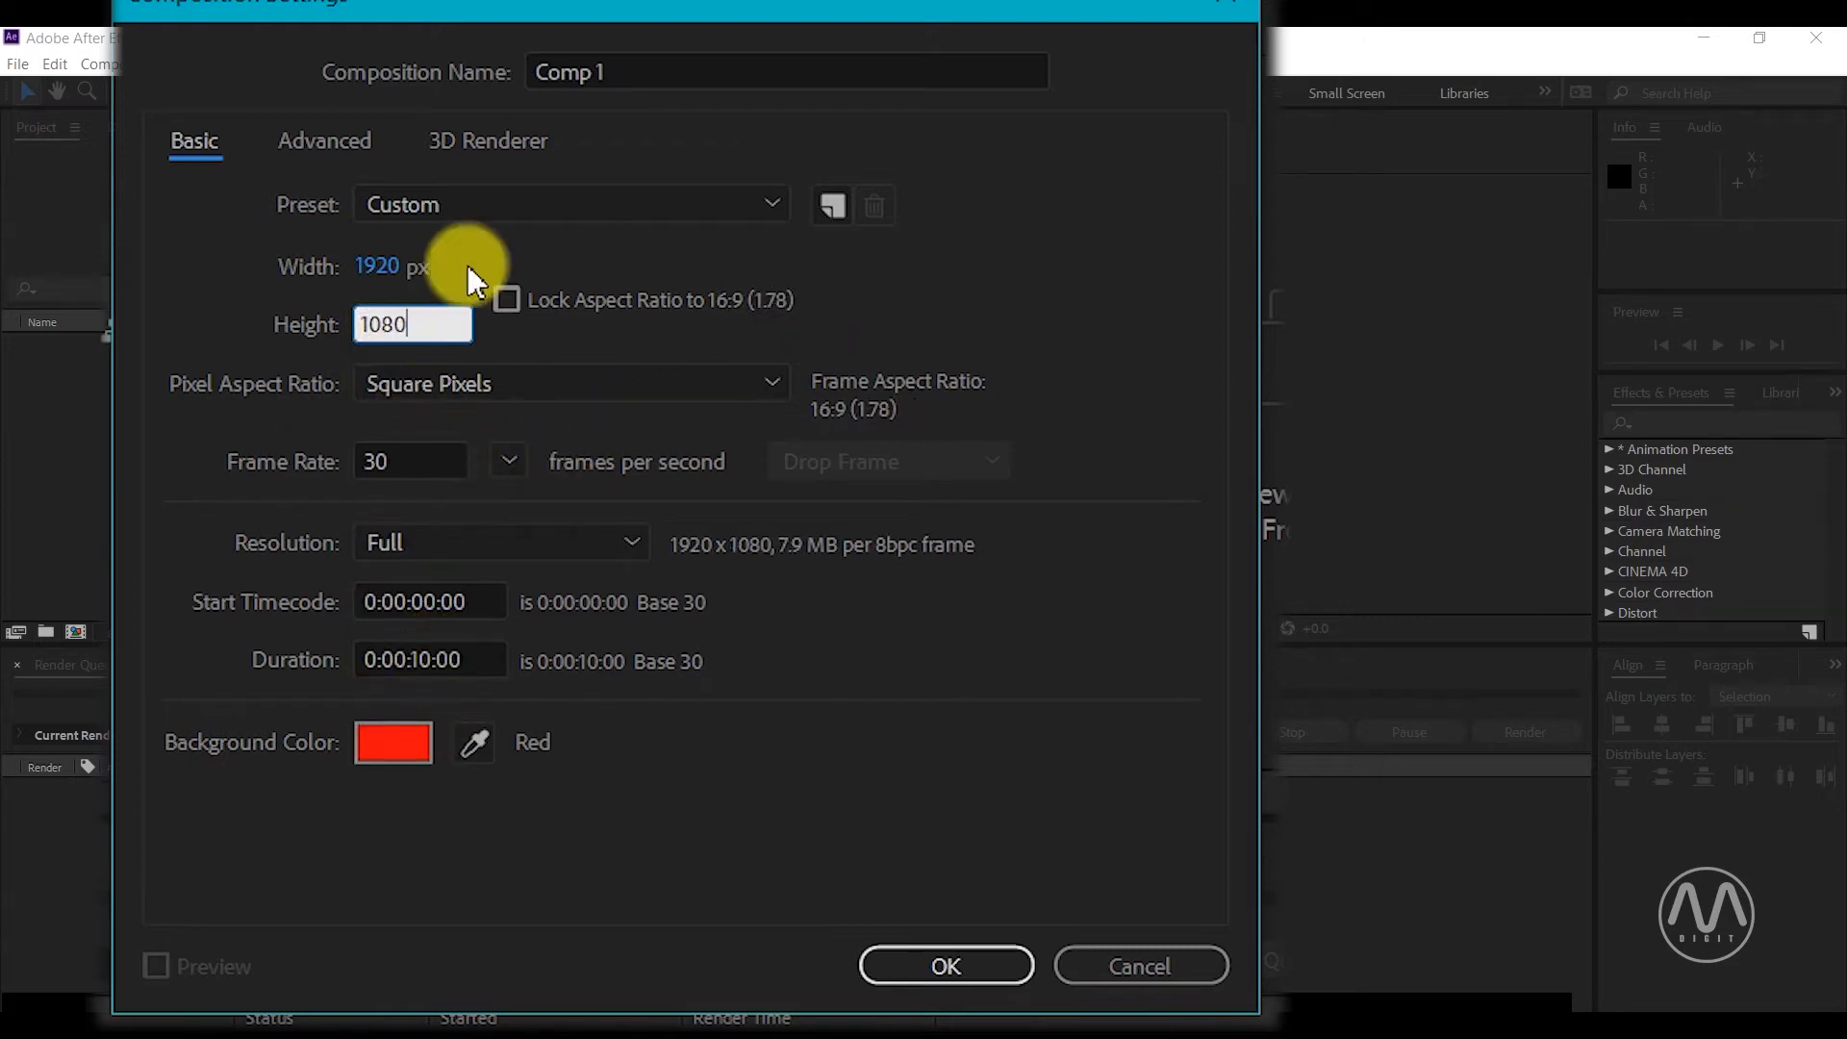
Finish the 1920 x 1080 px composition size and set the background color to deep lime green
click(546, 337)
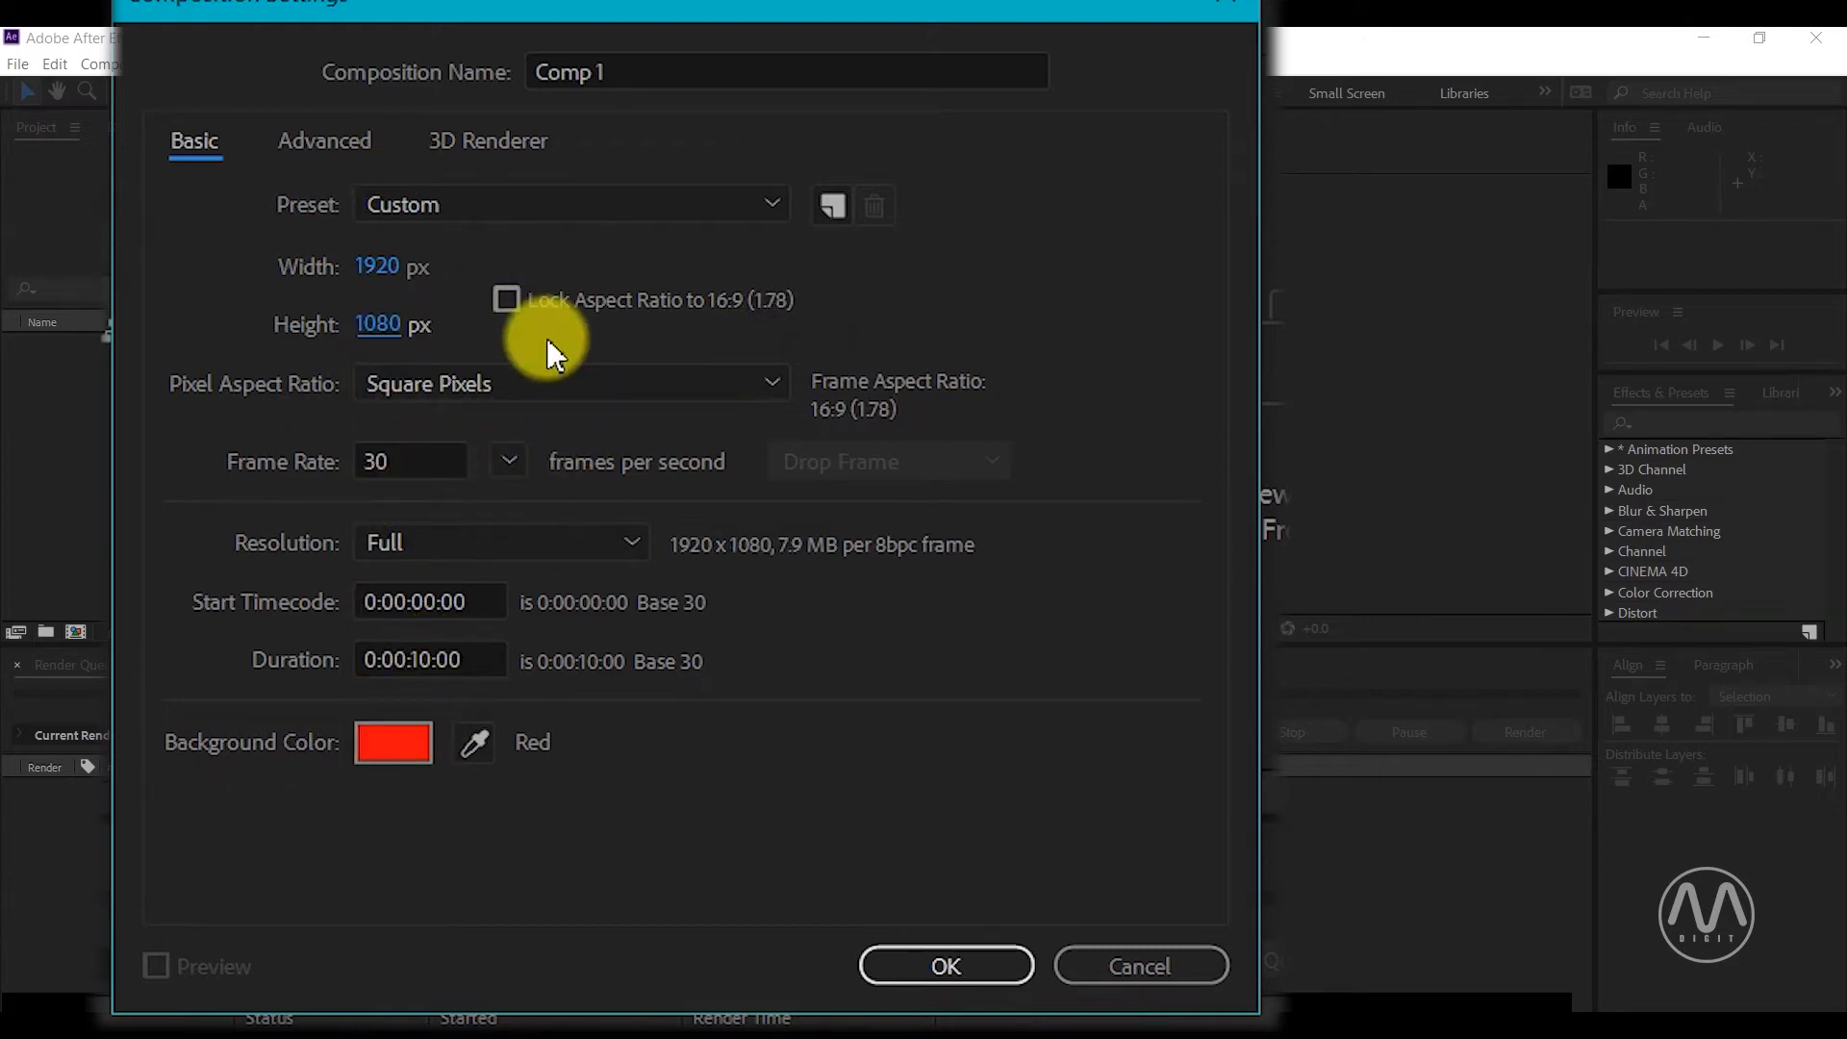
click(411, 752)
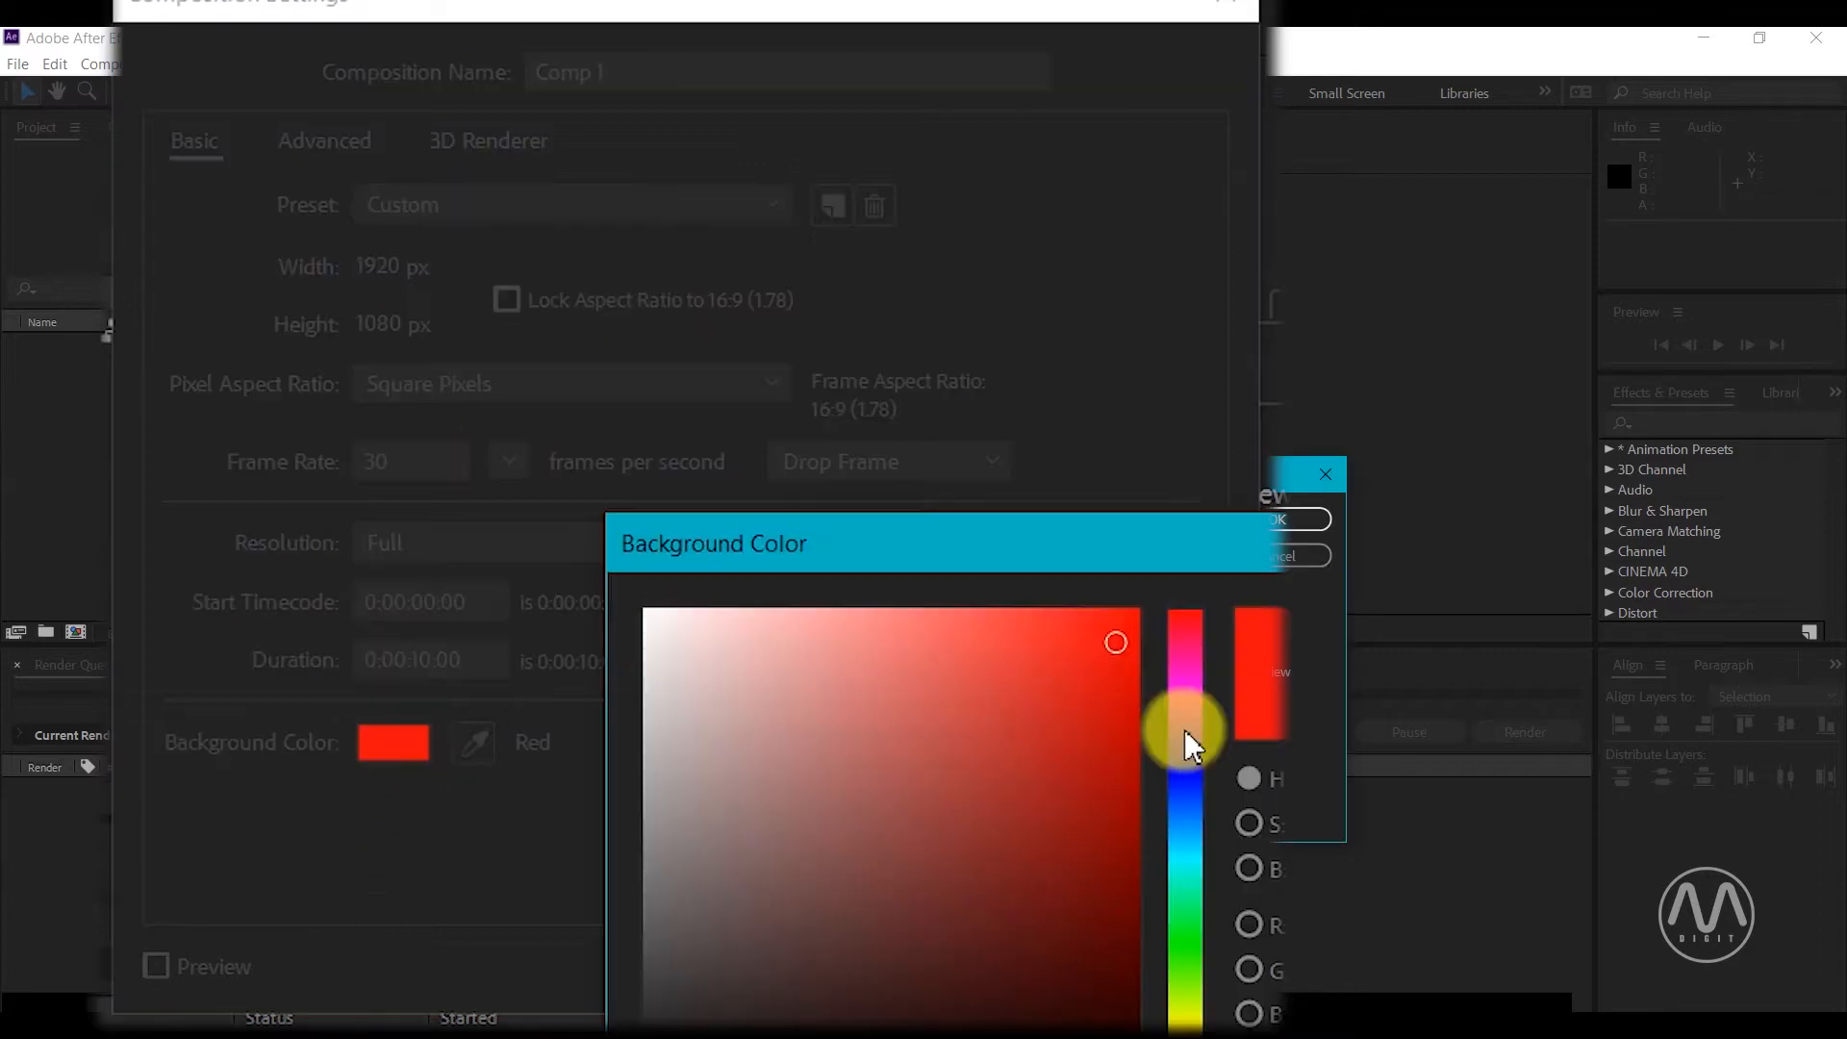
drag(1185, 729, 1149, 804)
click(1296, 520)
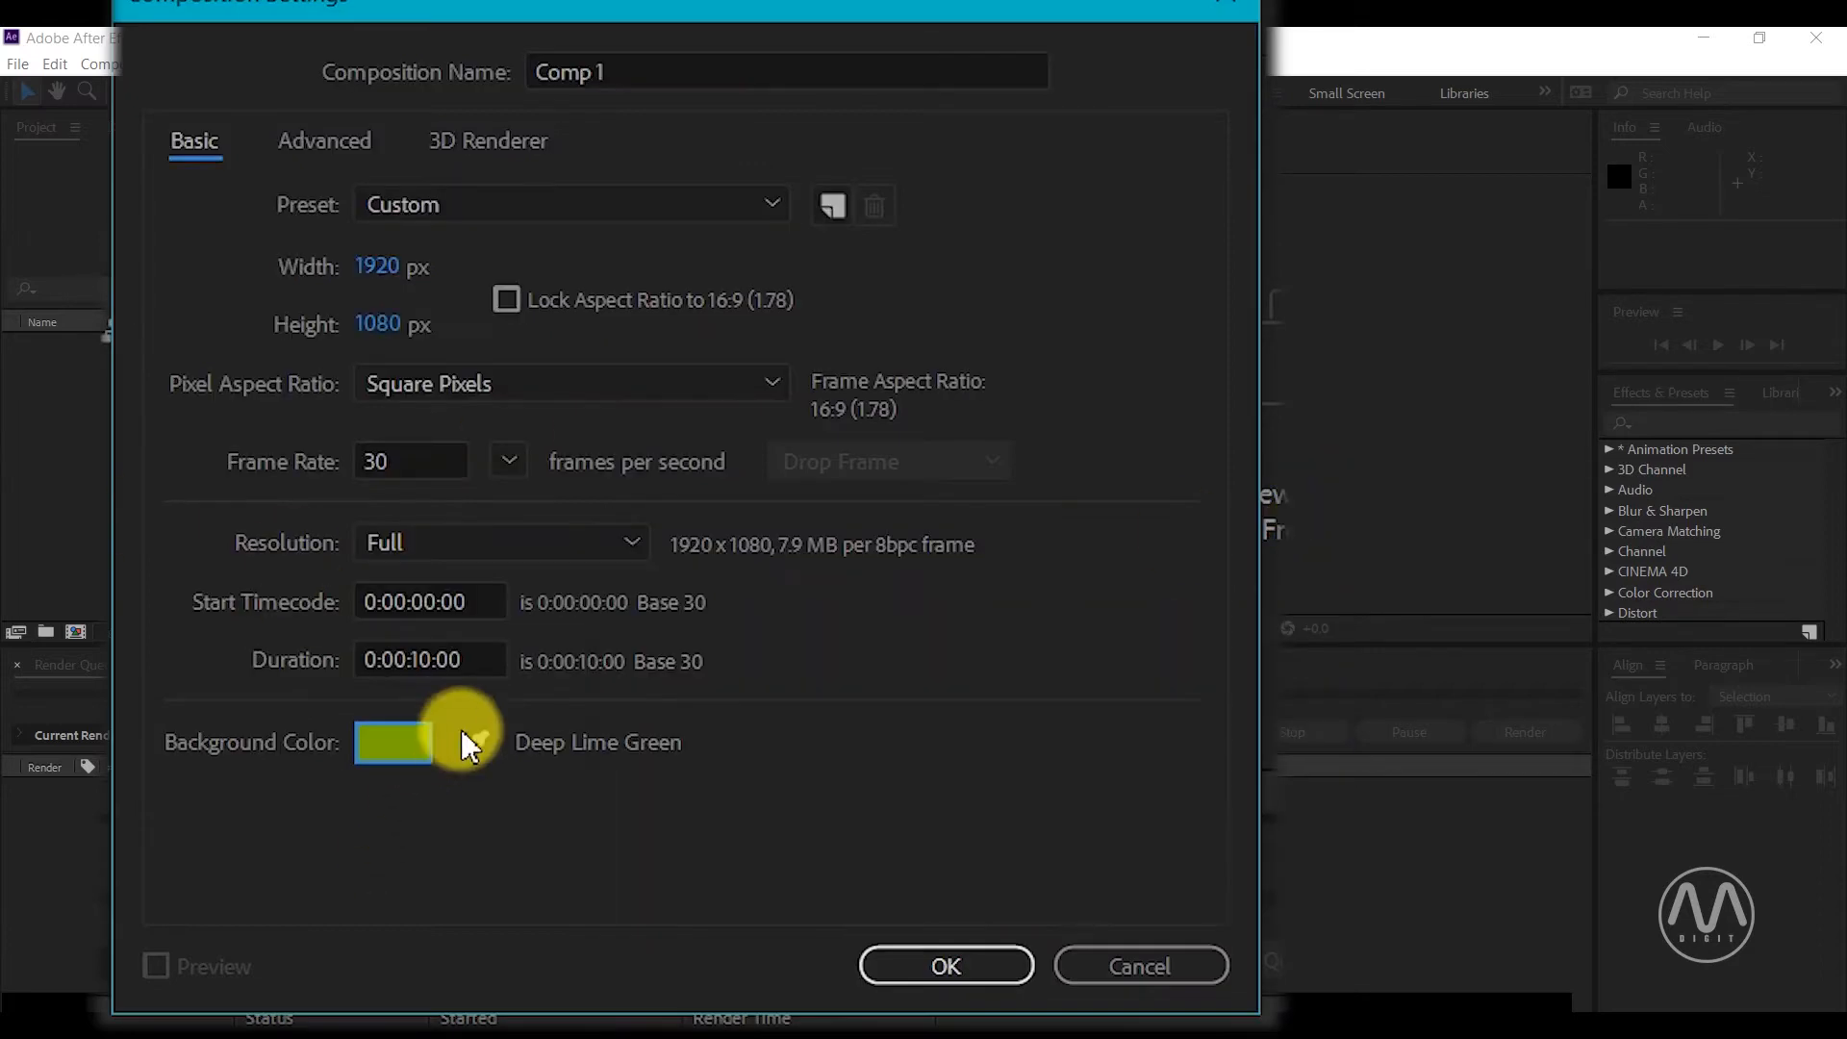
Name the composition CountDown and create it with the current settings
click(619, 72)
text(CountDown)
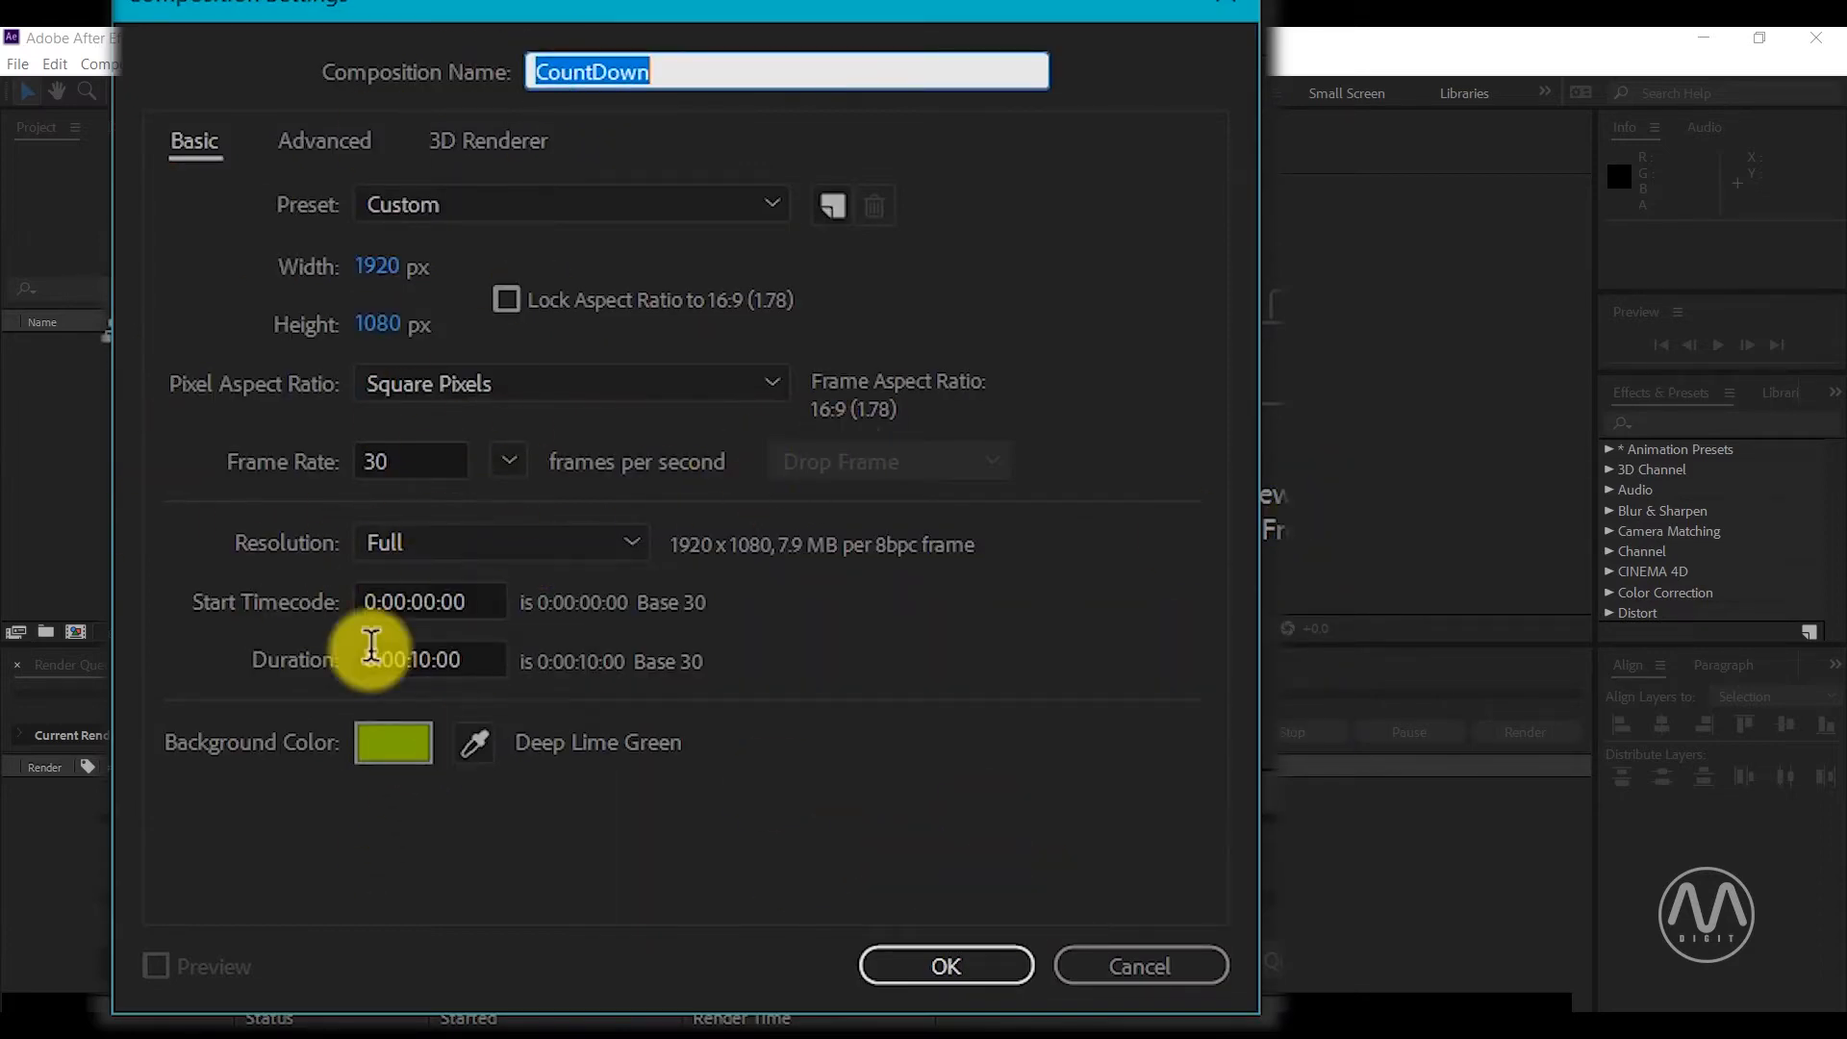
click(945, 965)
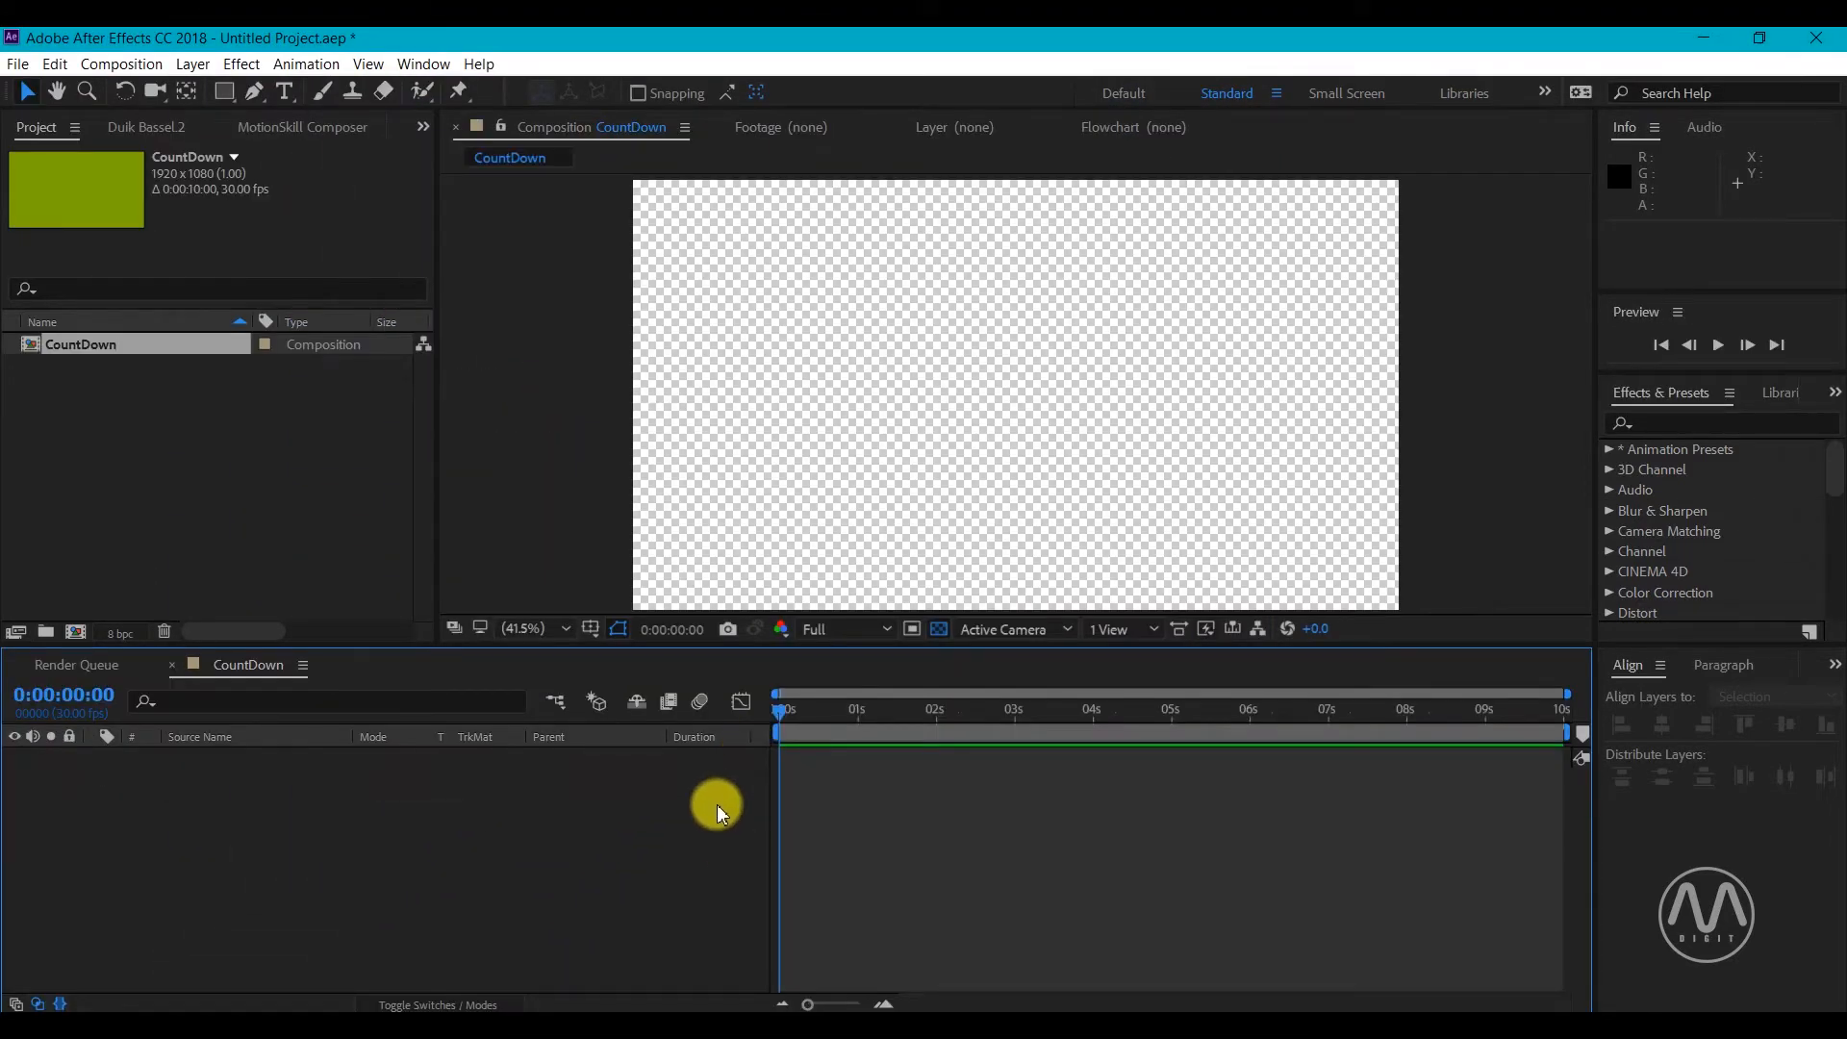
Create a white solid layer named BG at composition size
right_click(623, 819)
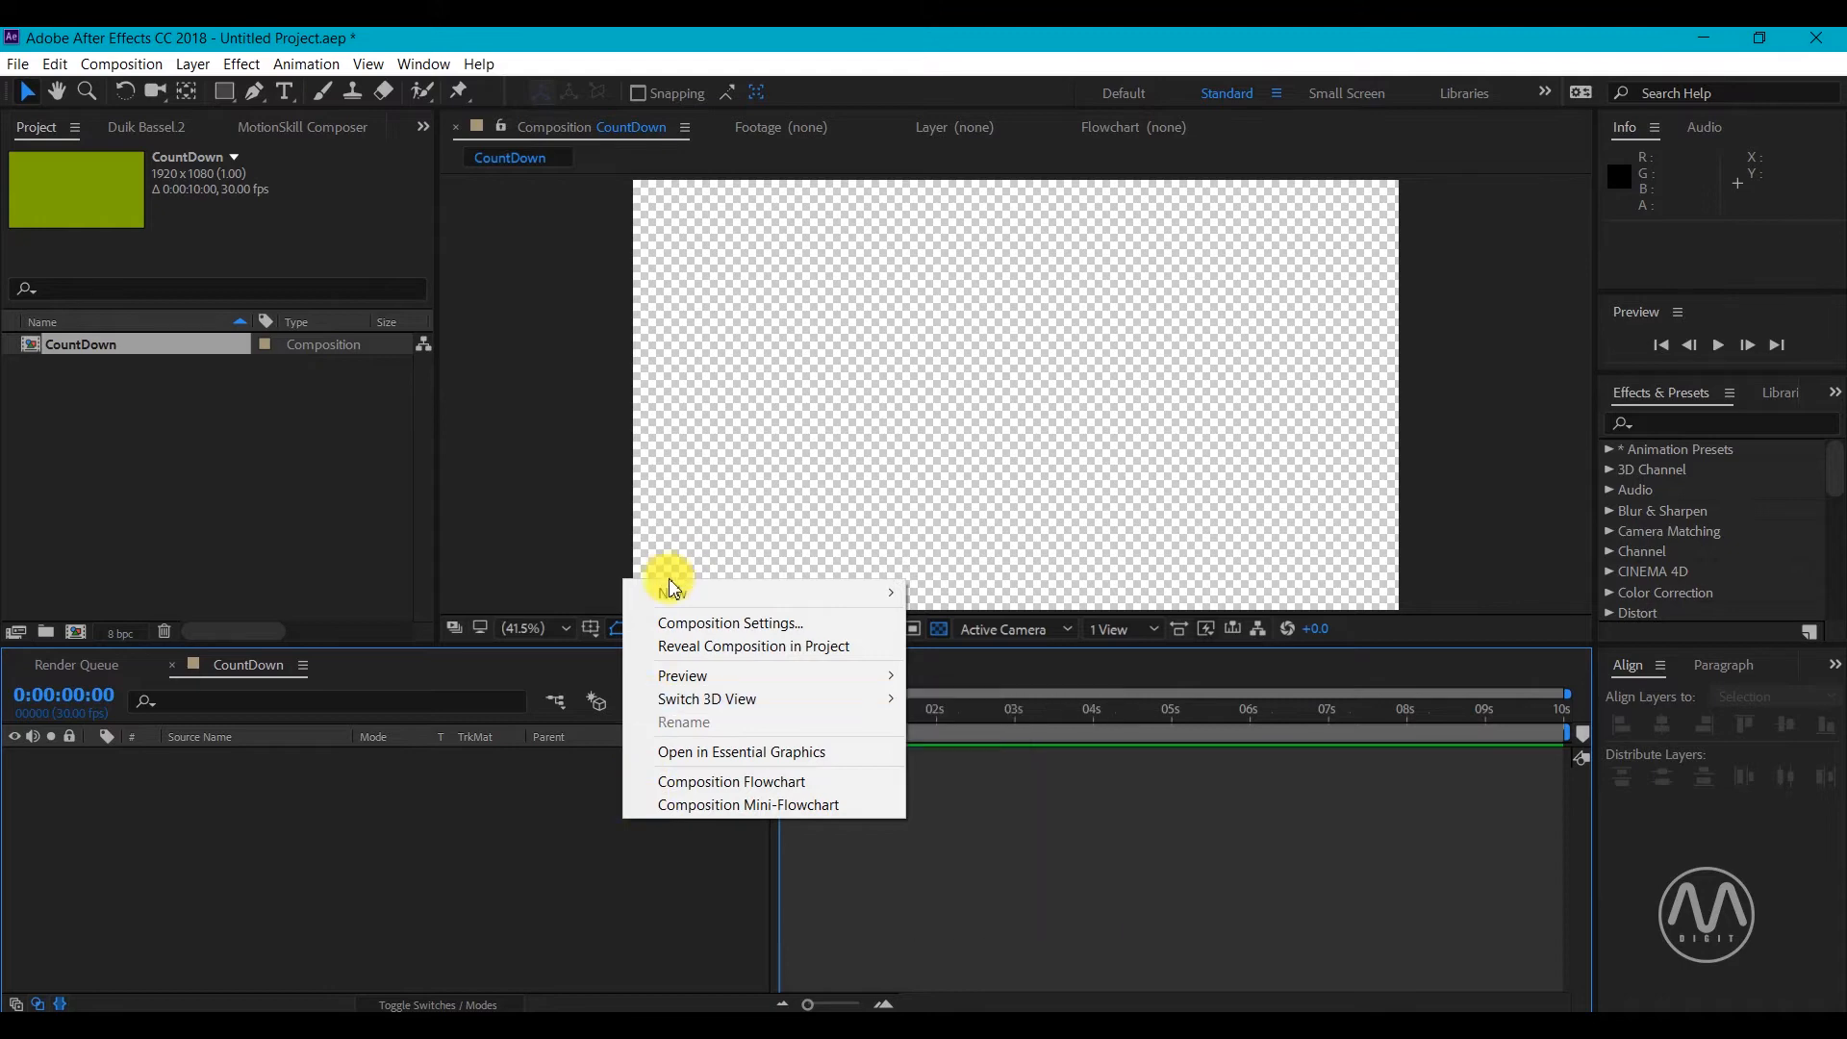
click(960, 641)
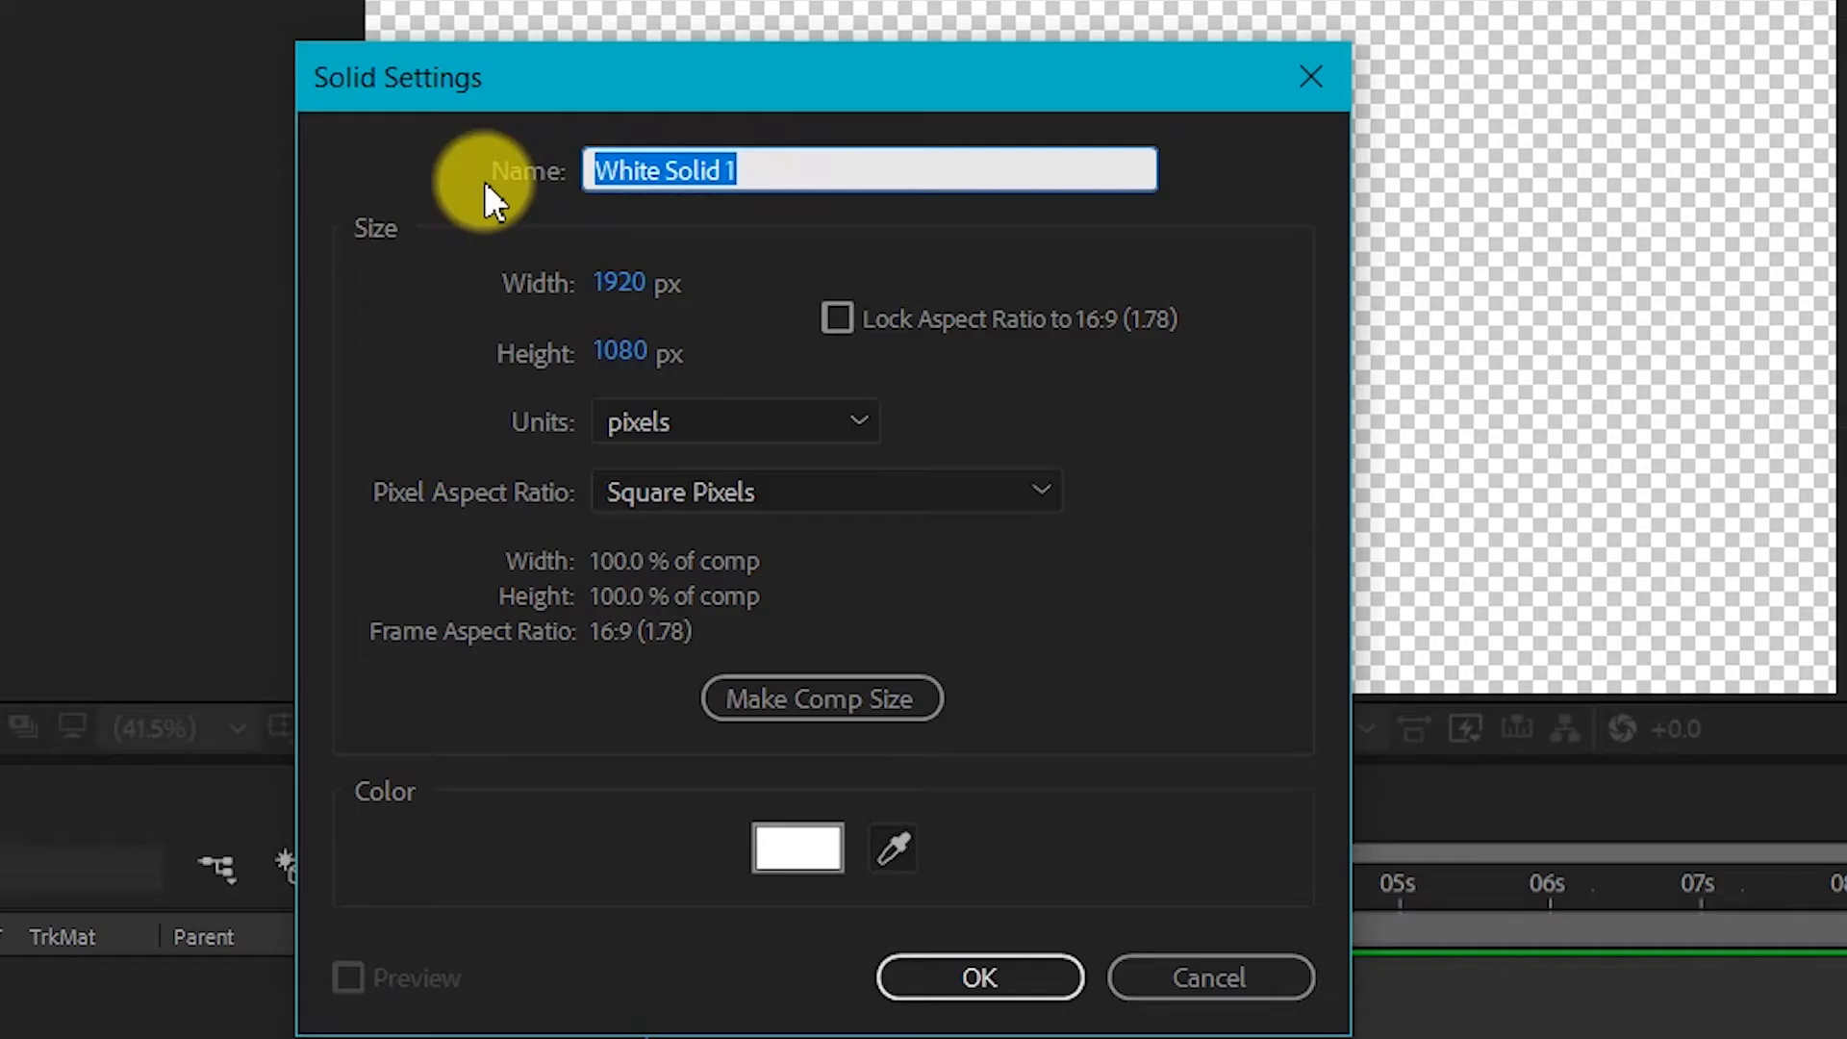
text(BG)
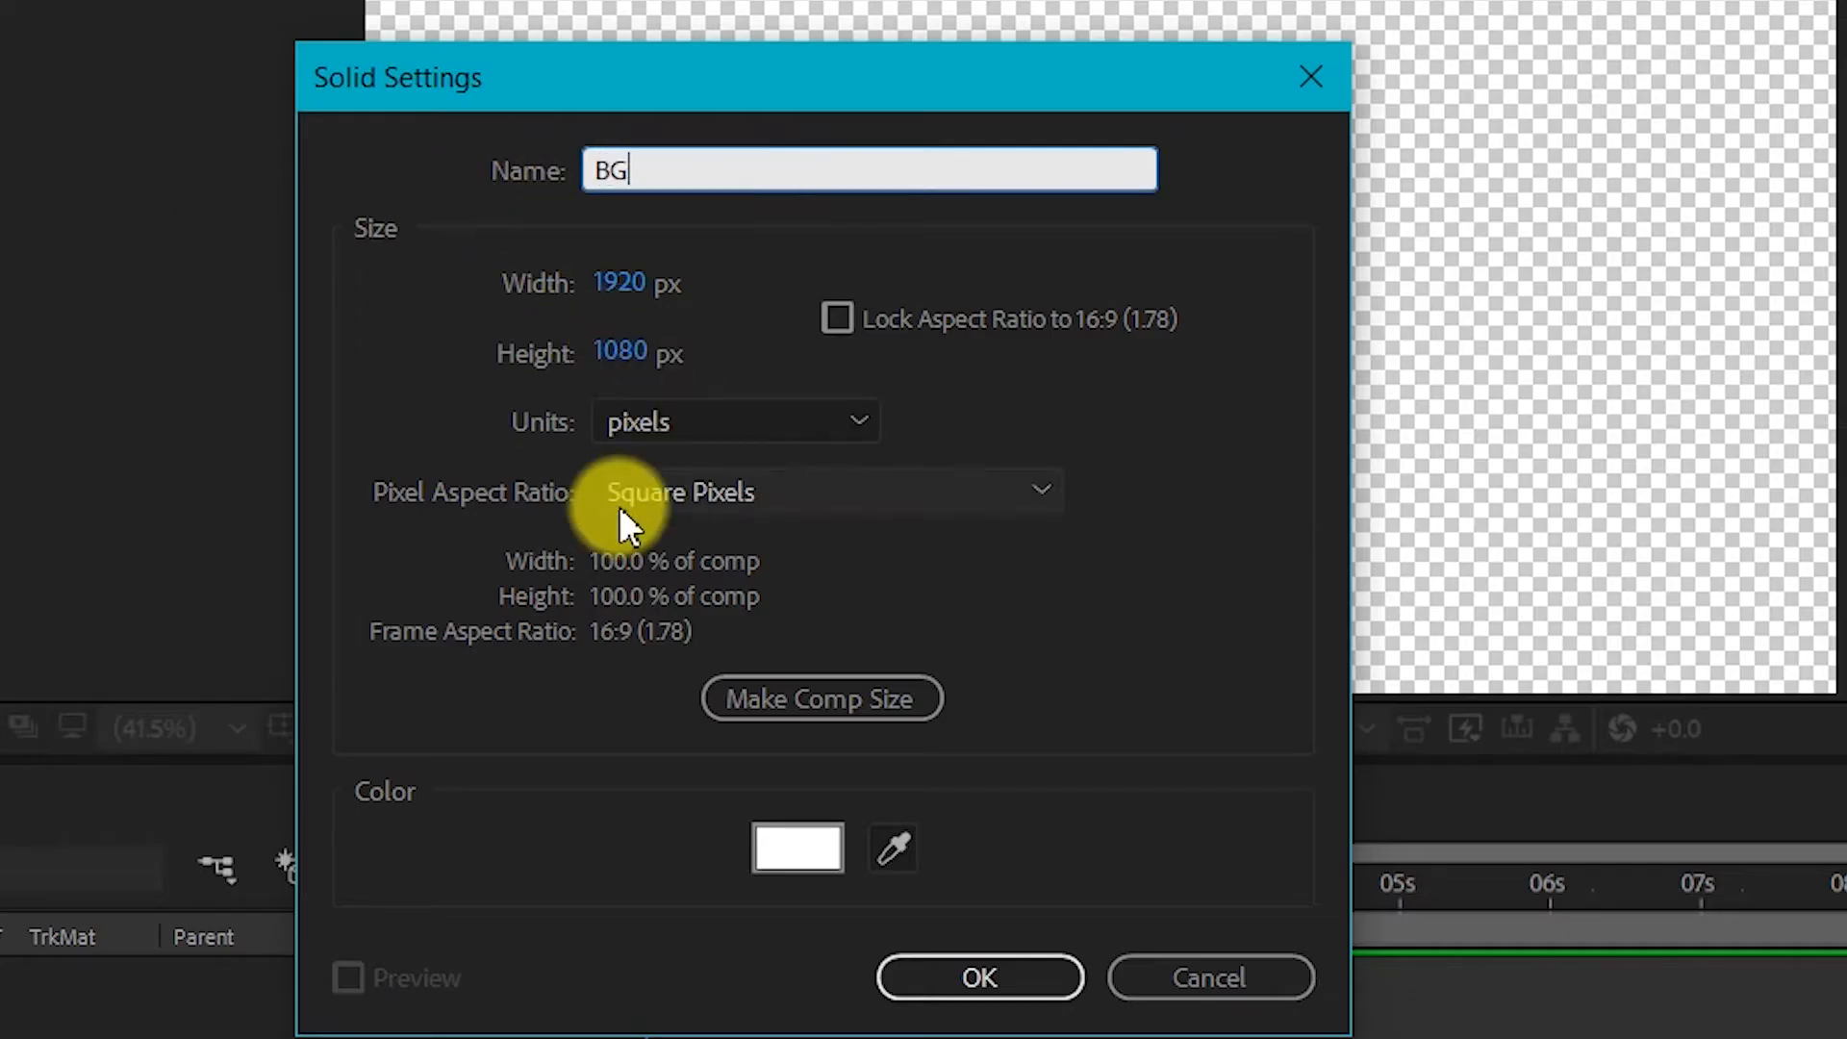
click(851, 700)
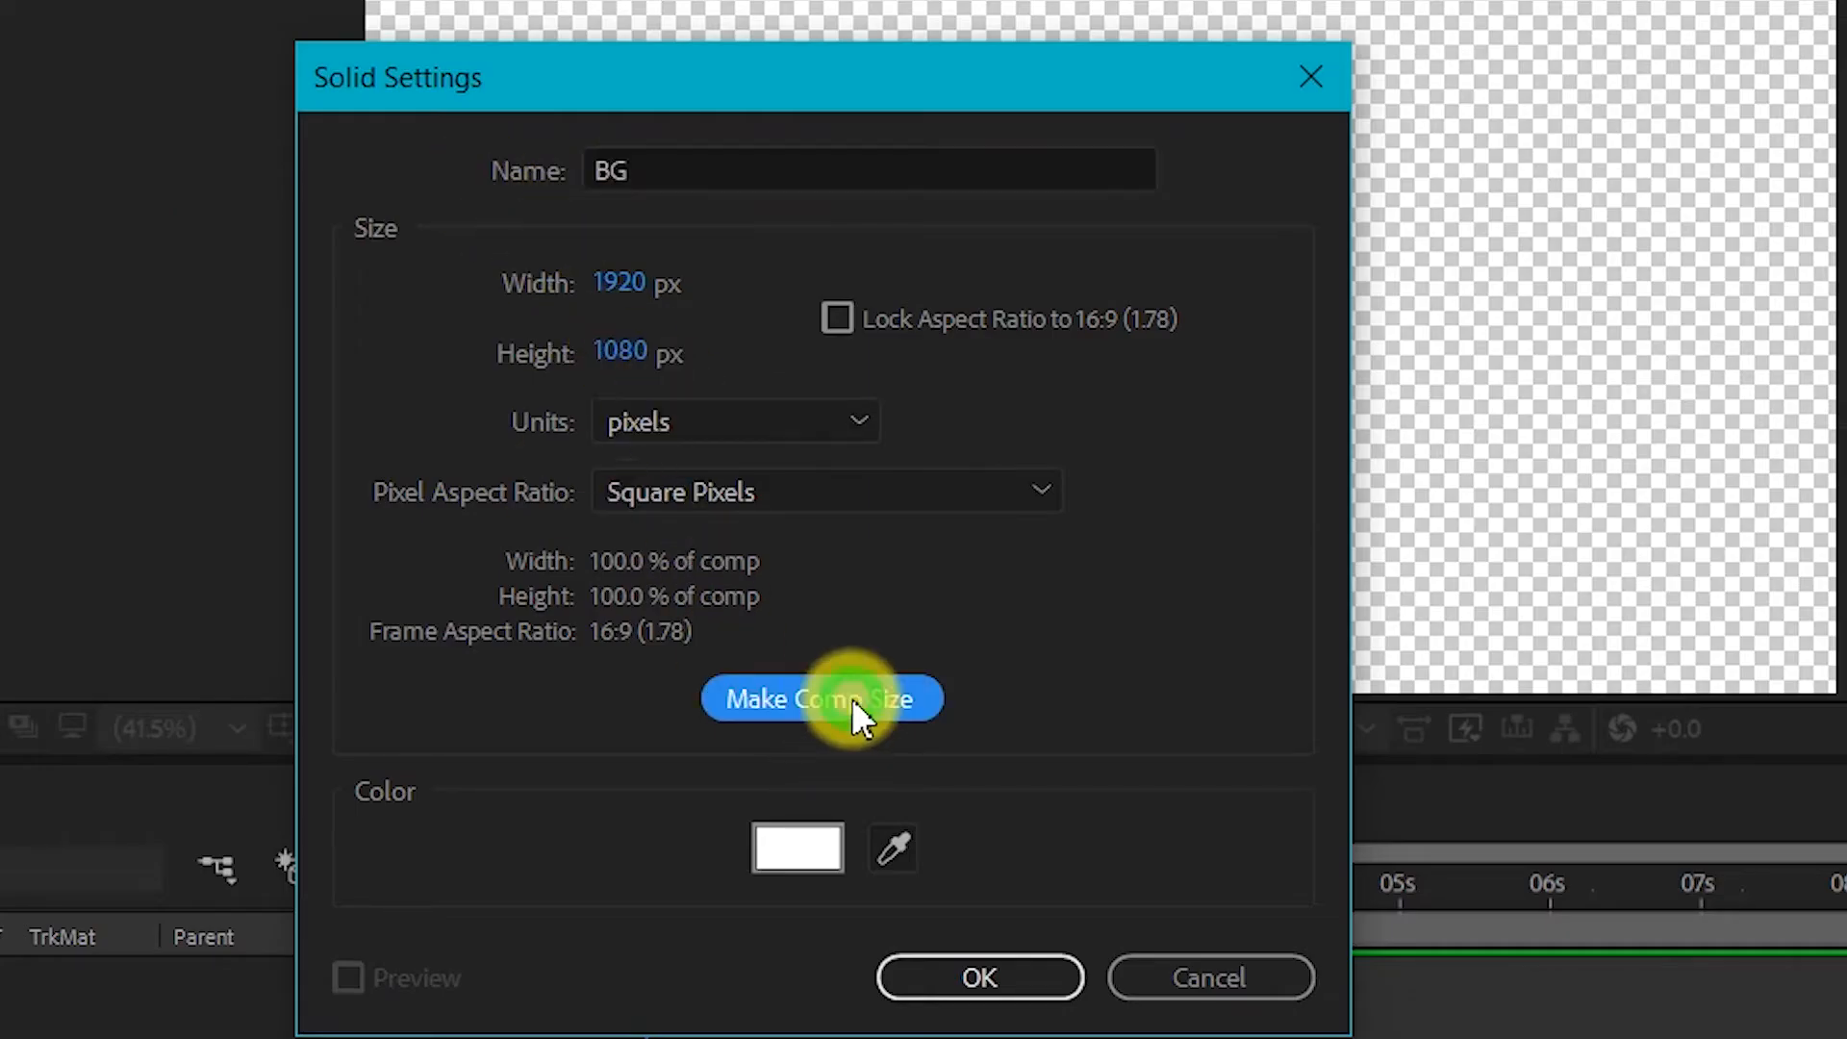
click(980, 977)
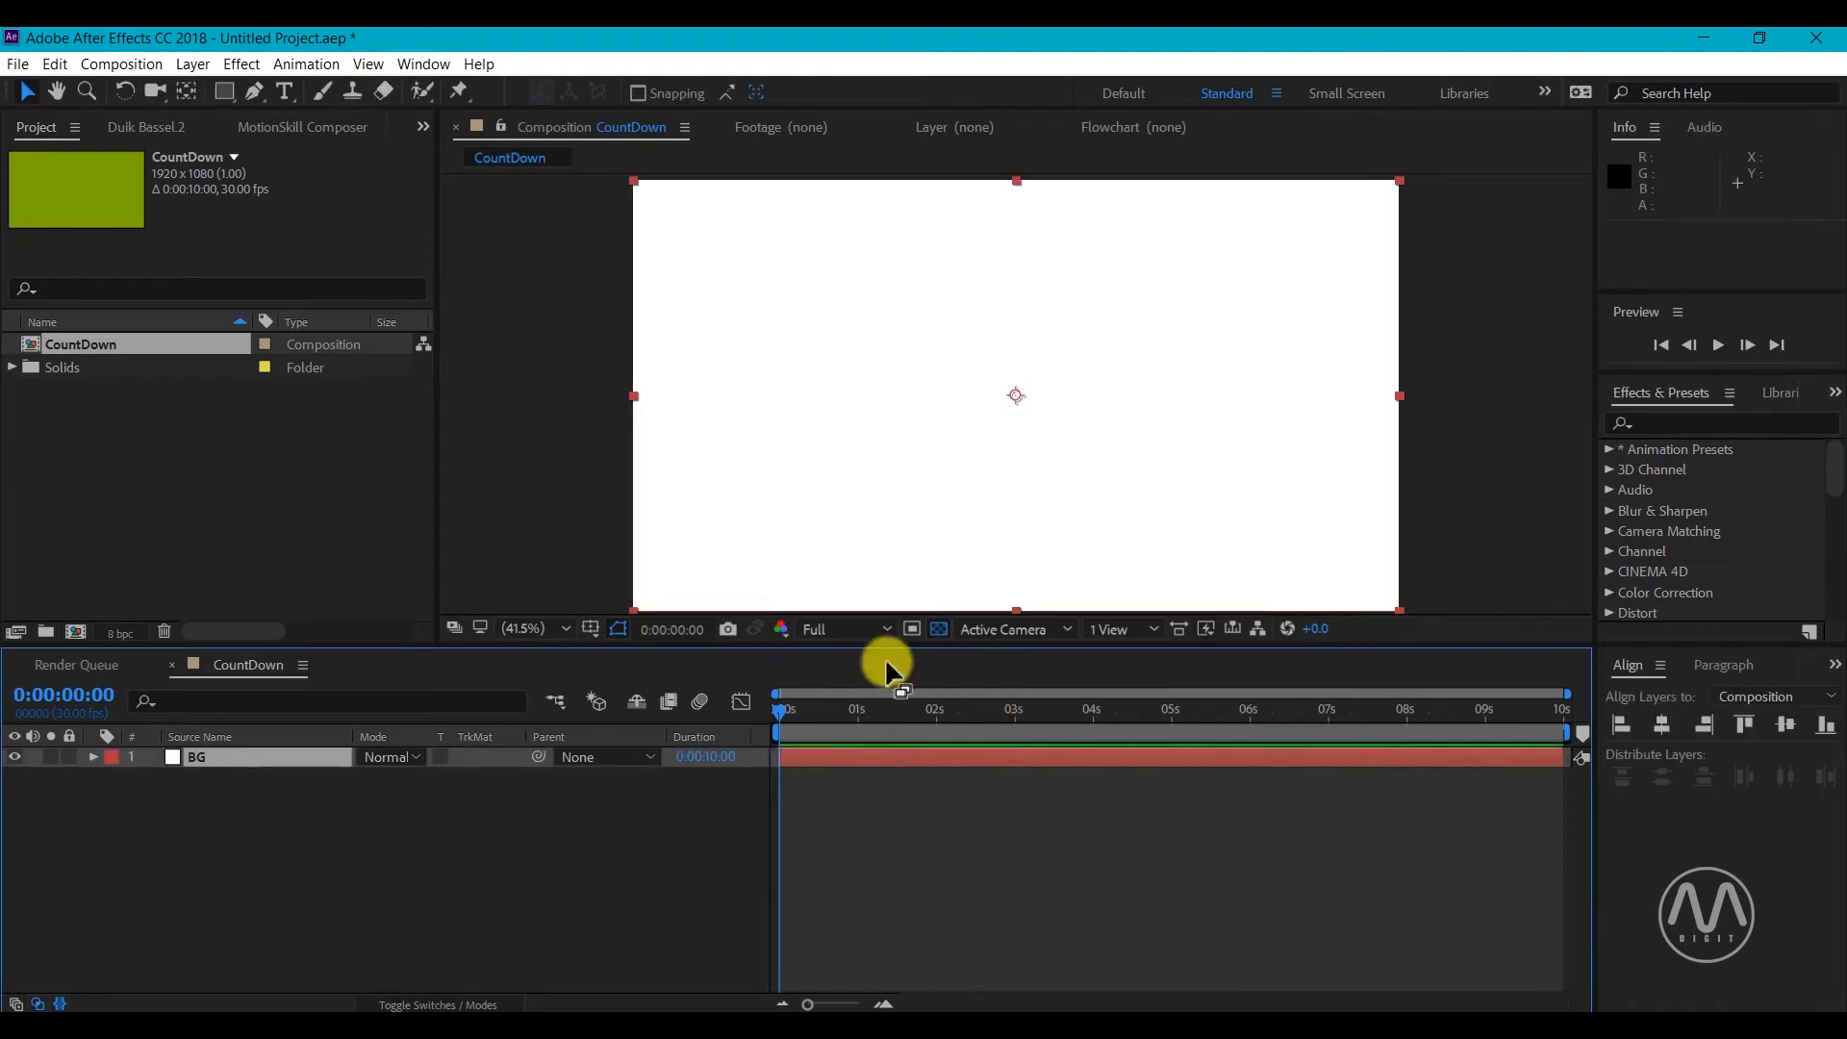
Find the Gradient Ramp effect by searching for "ramp" and apply it to the BG layer
click(1683, 423)
text(ram)
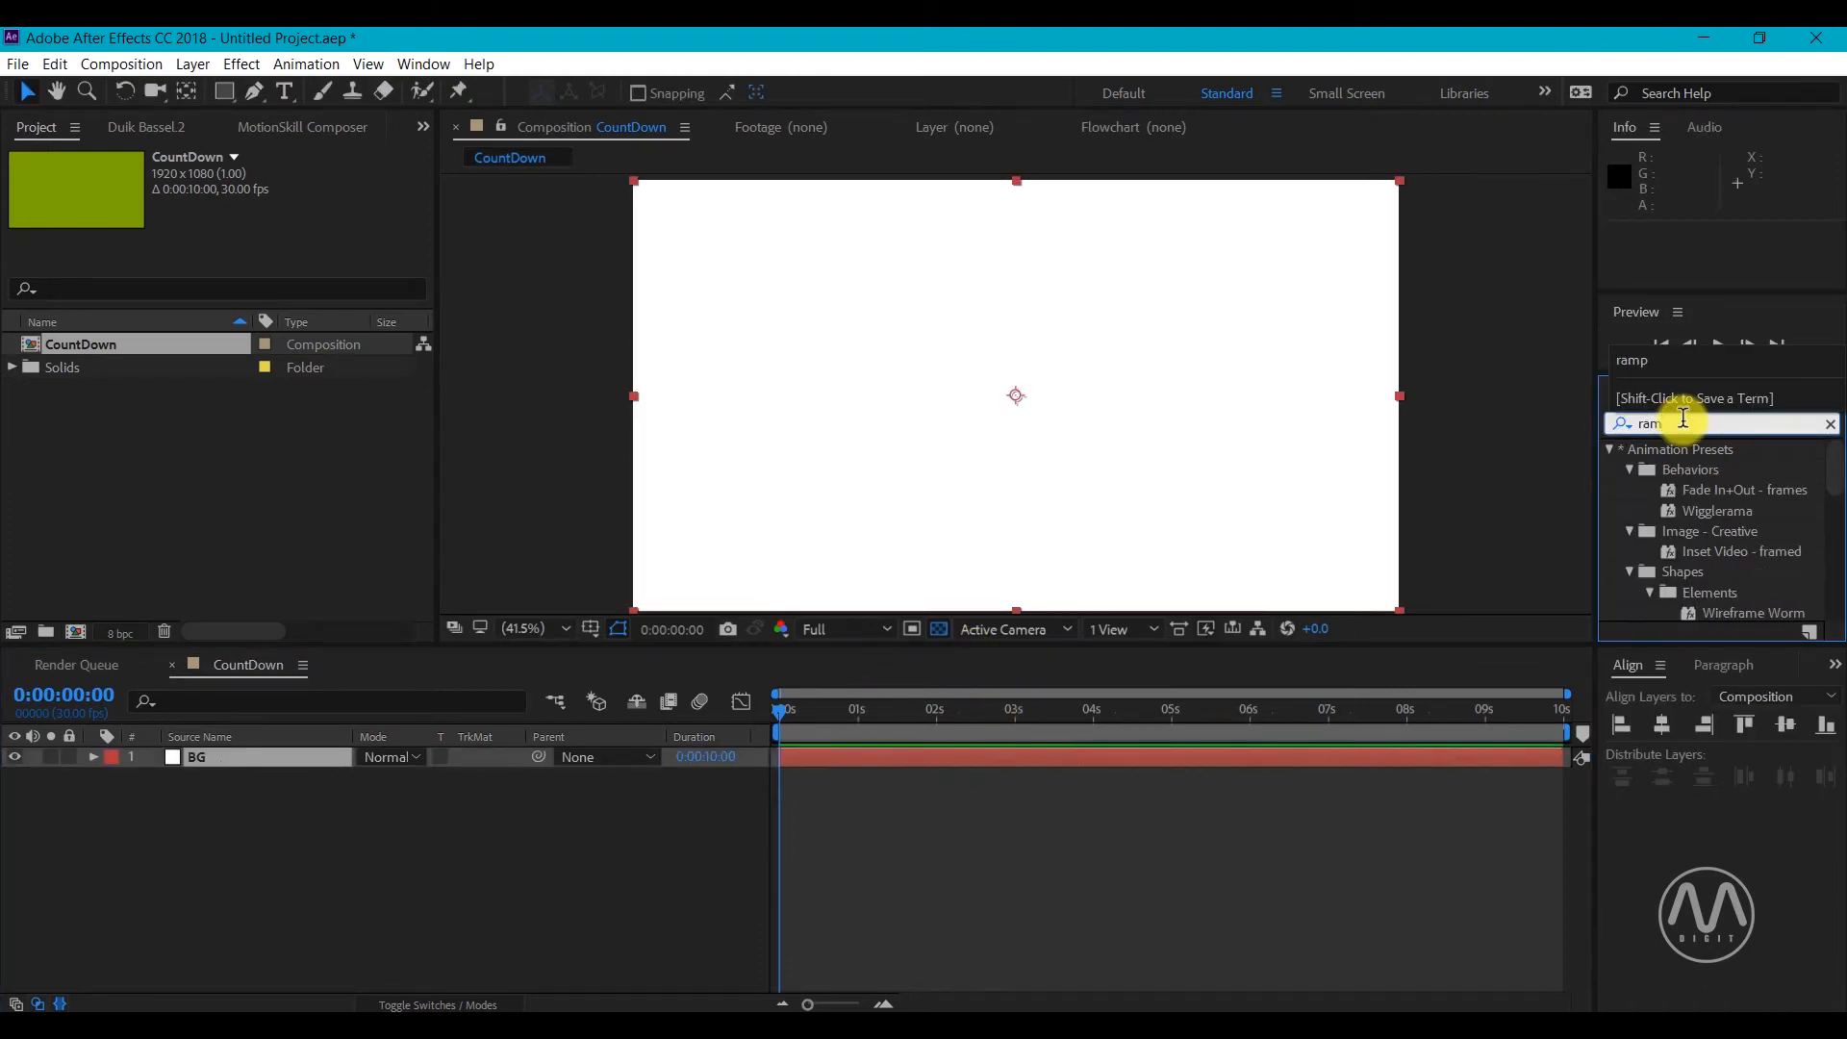
text(p)
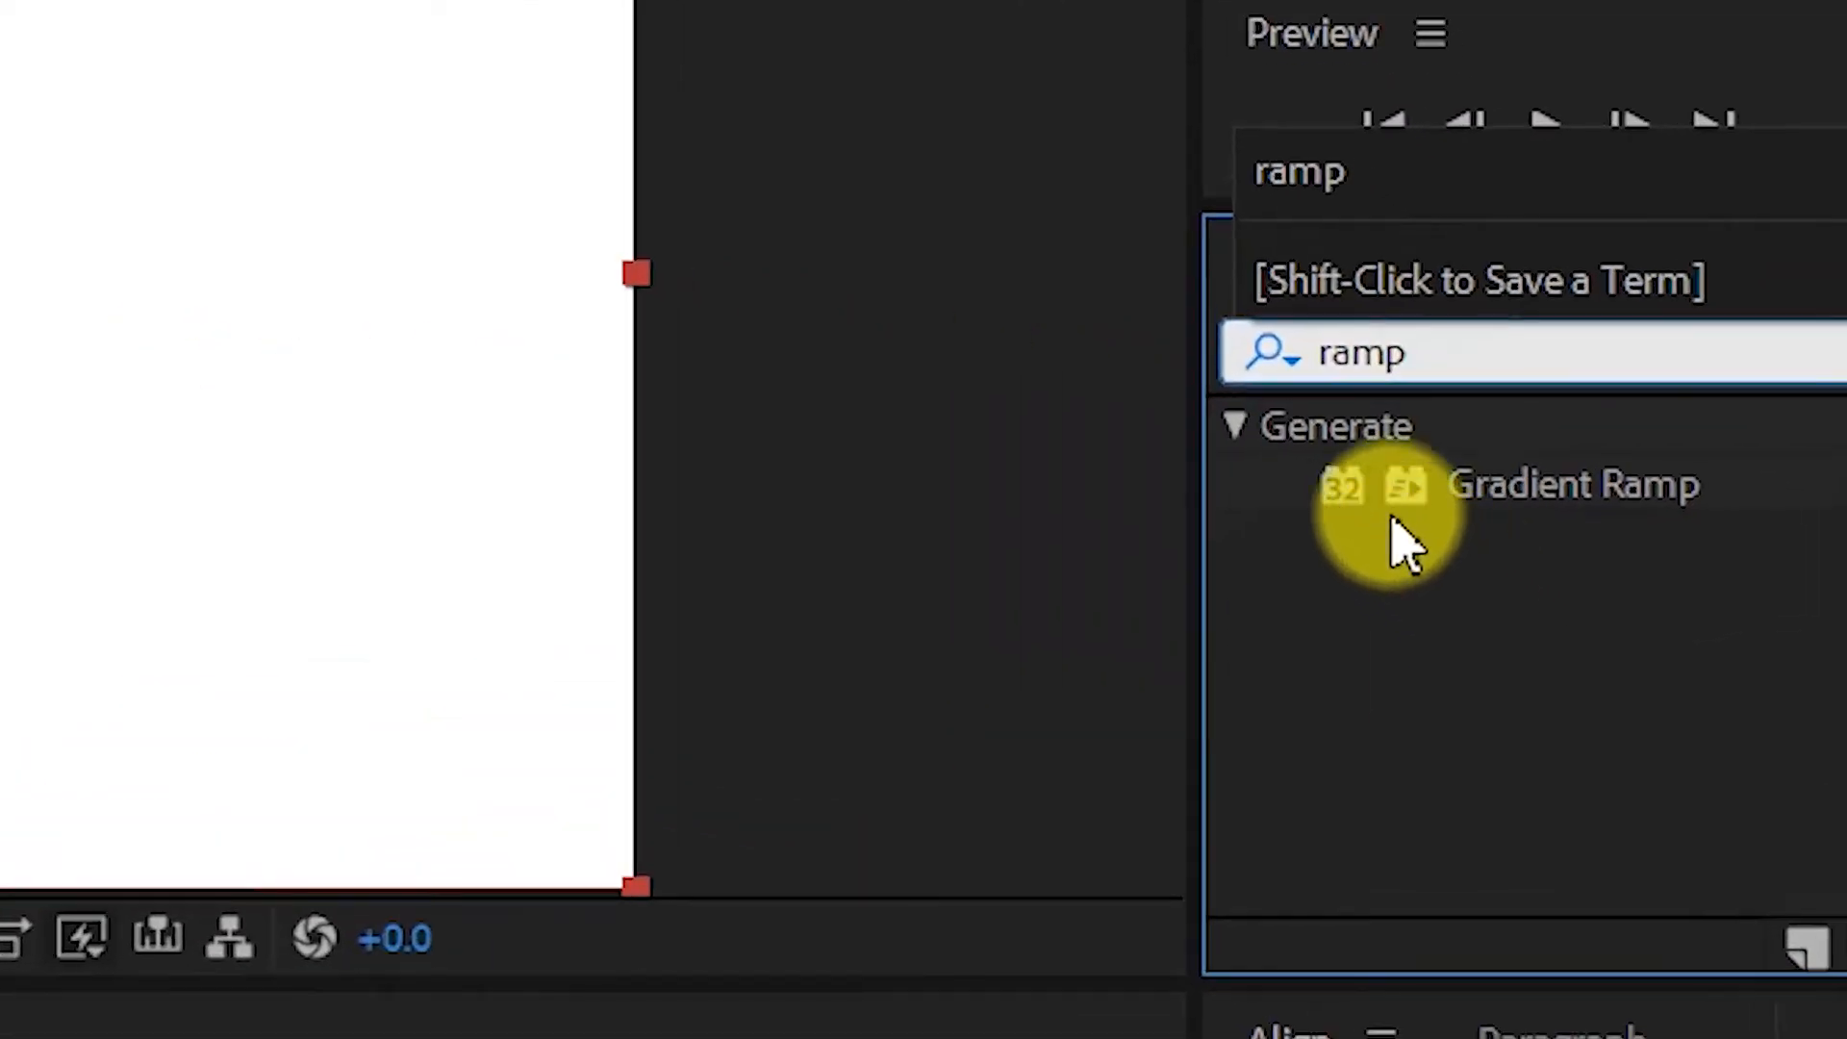
click(1343, 496)
double_click(1703, 499)
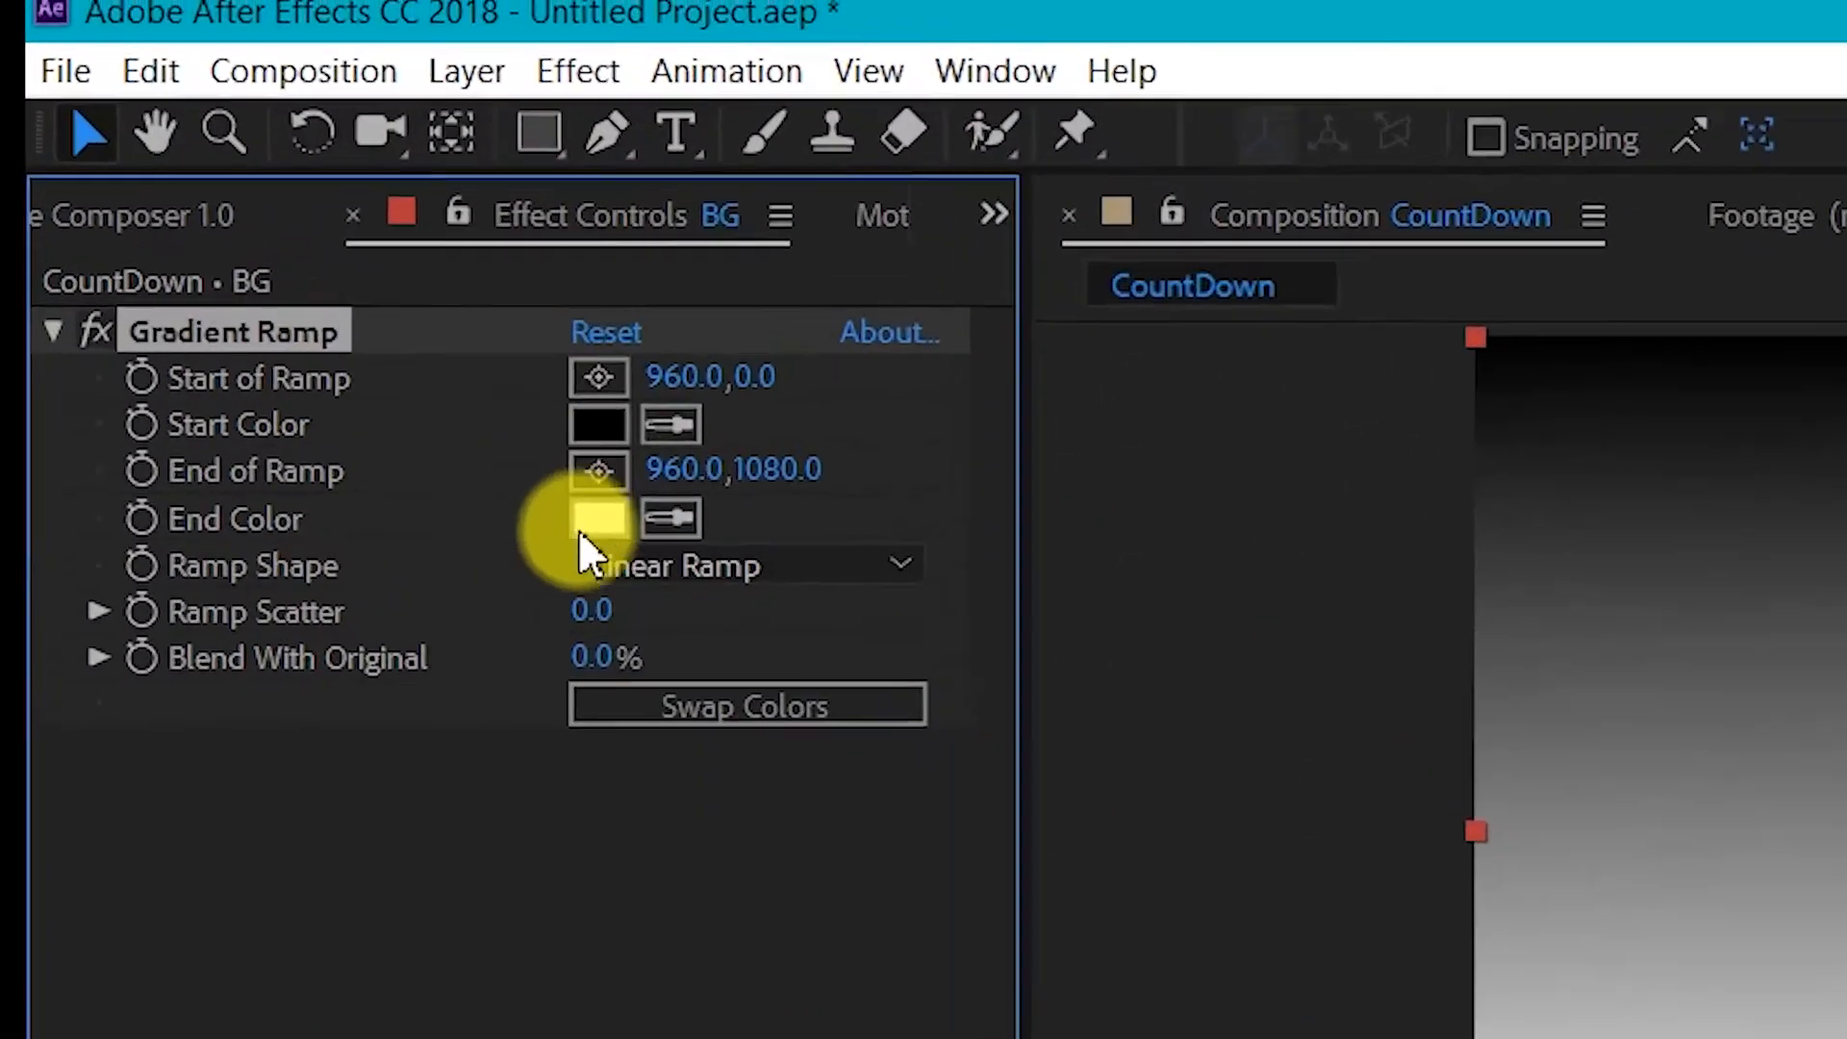
Set the Gradient Ramp's end color to dark grey 2F2D2D
click(589, 524)
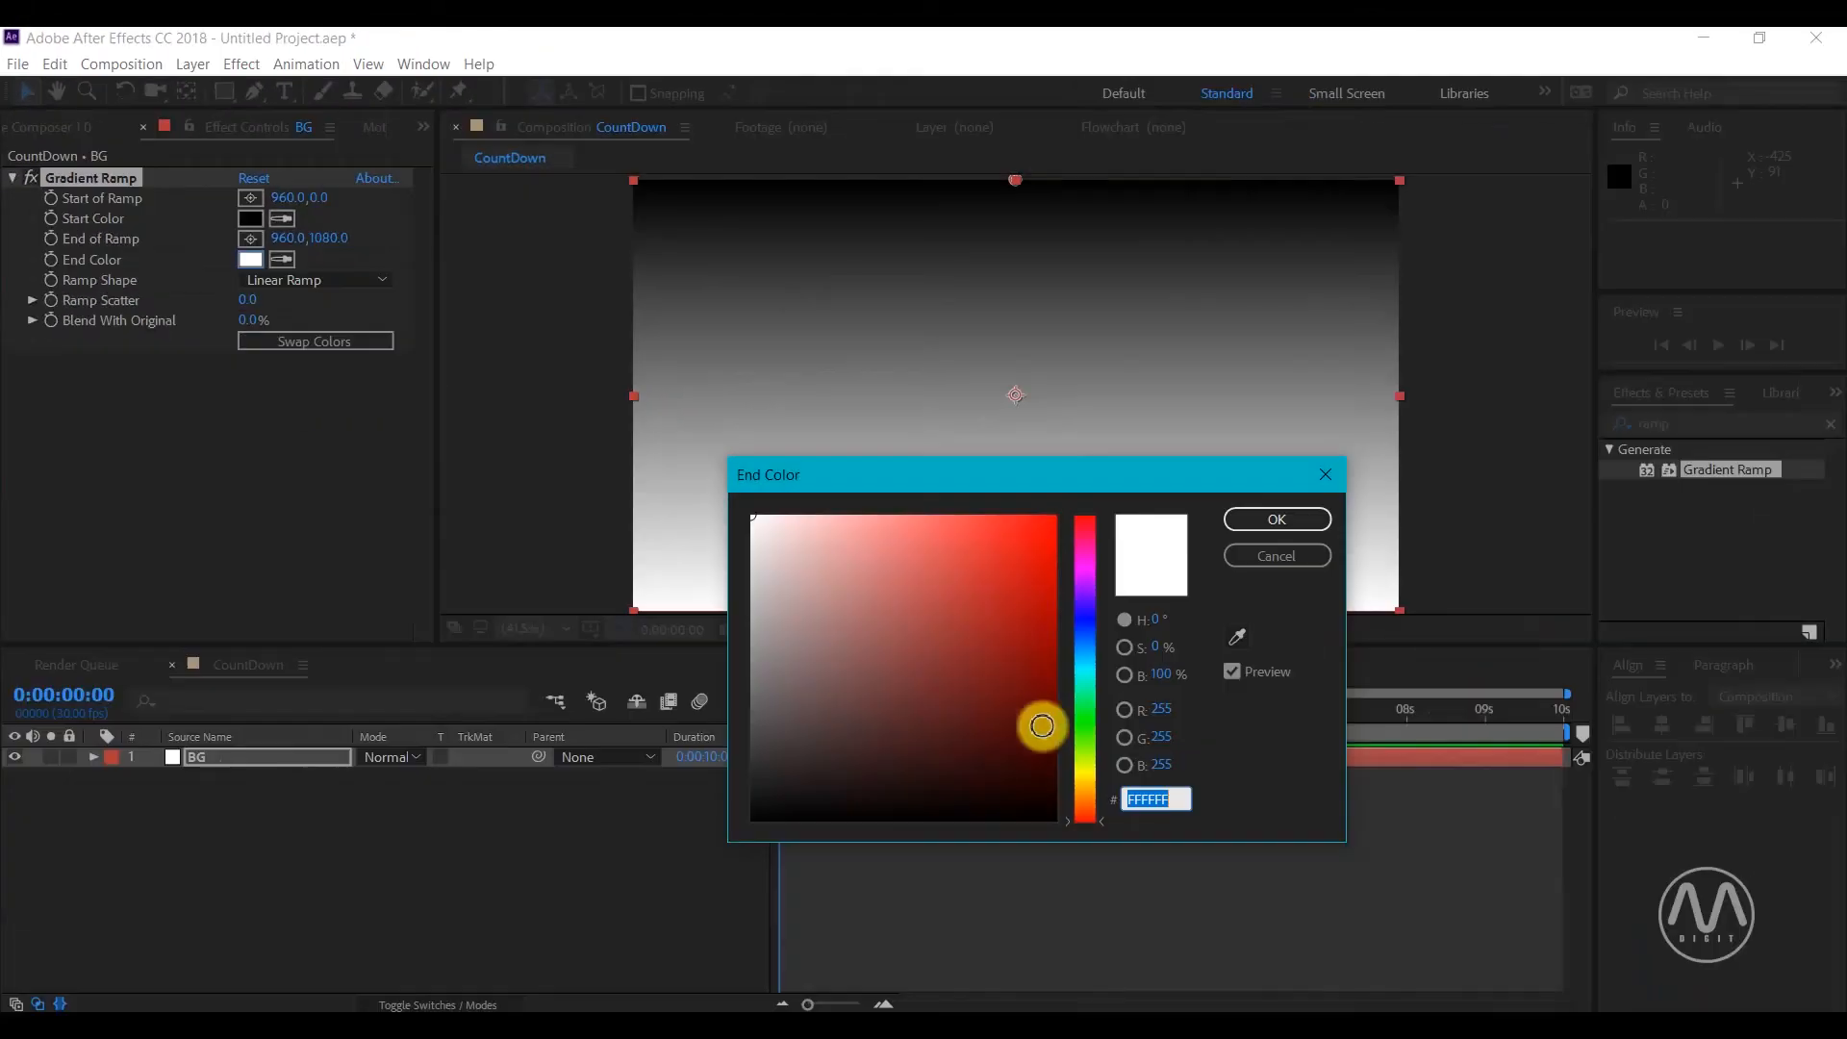
click(788, 795)
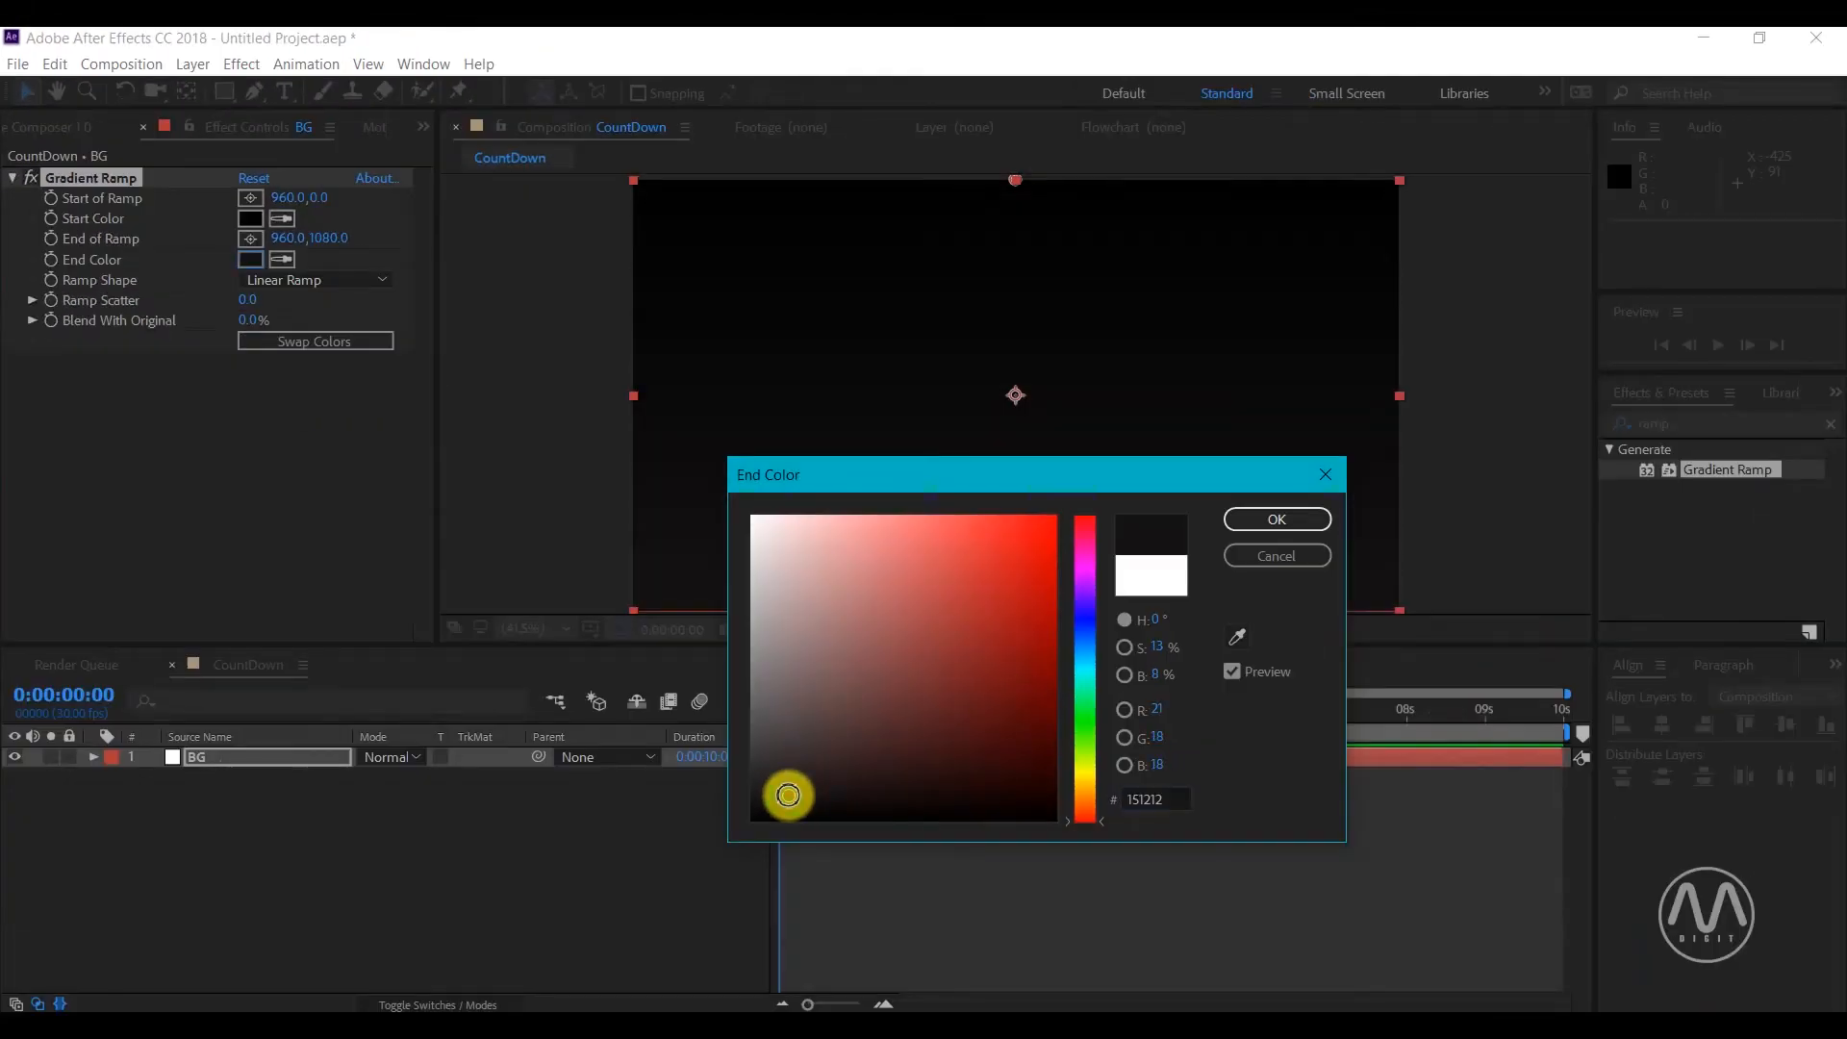
drag(788, 794, 757, 764)
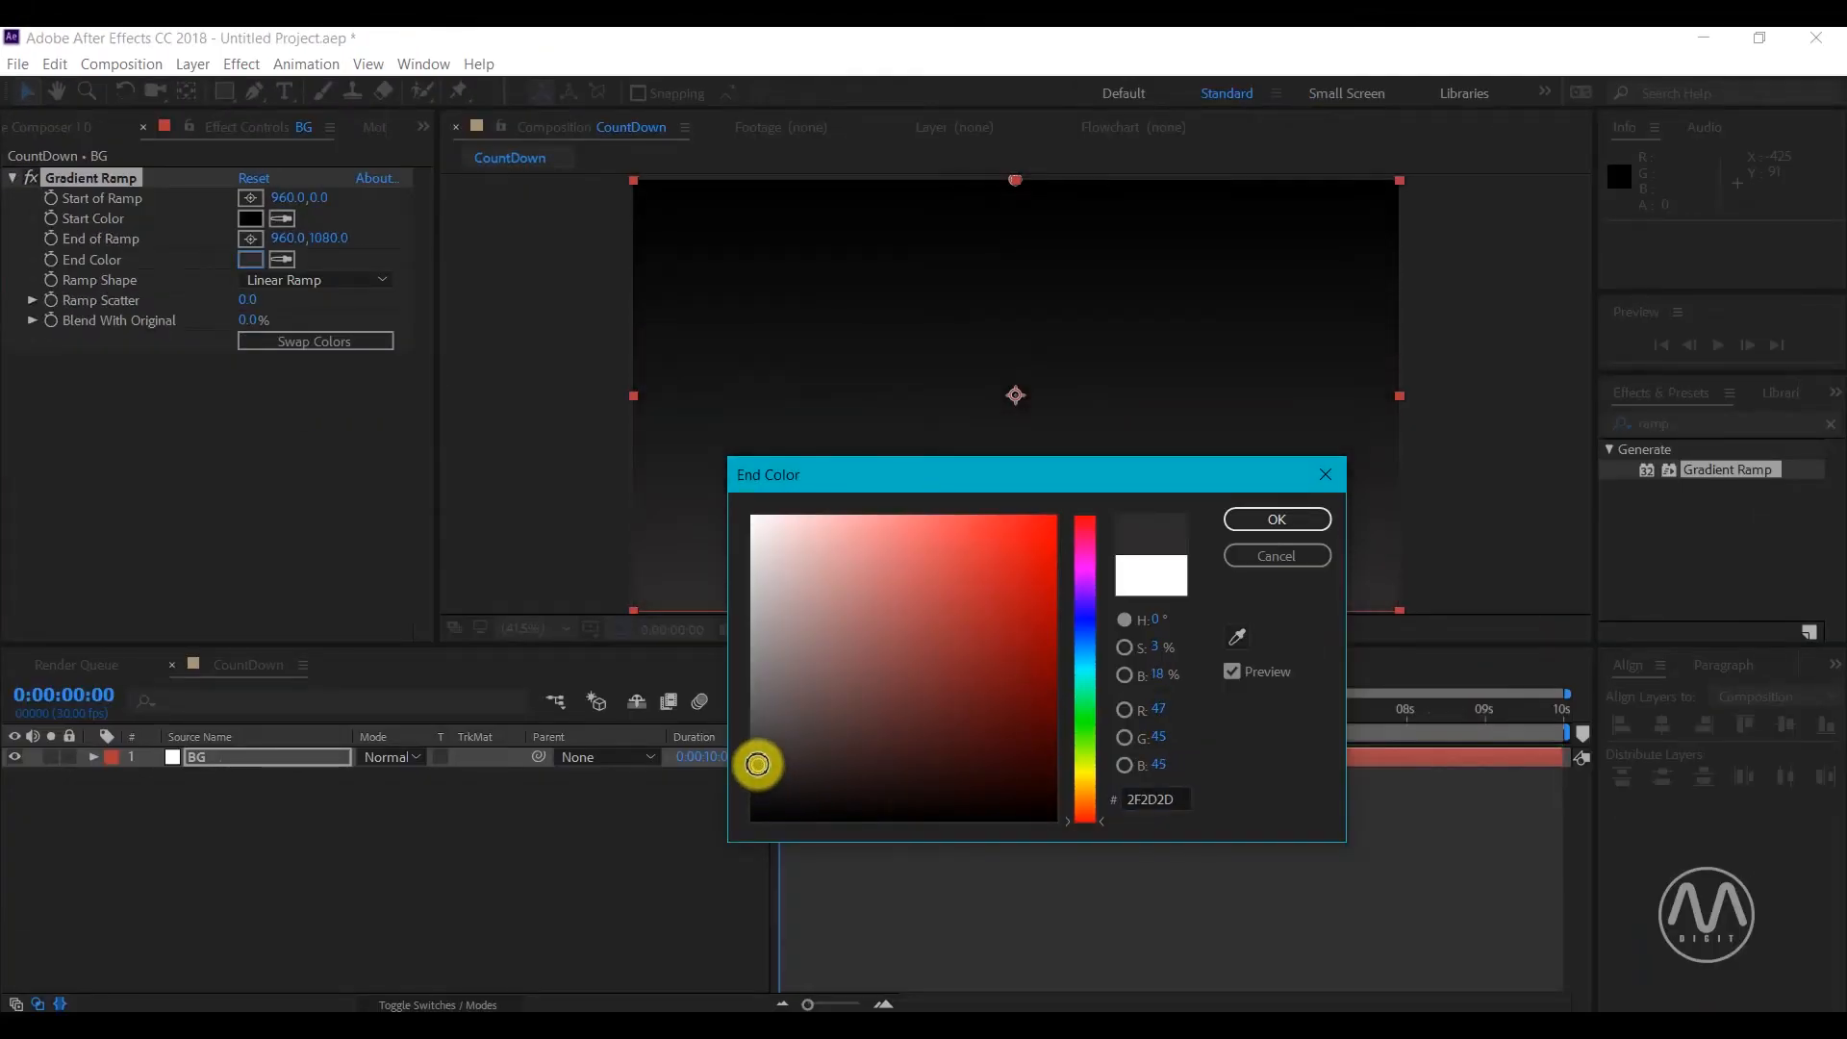
click(1320, 522)
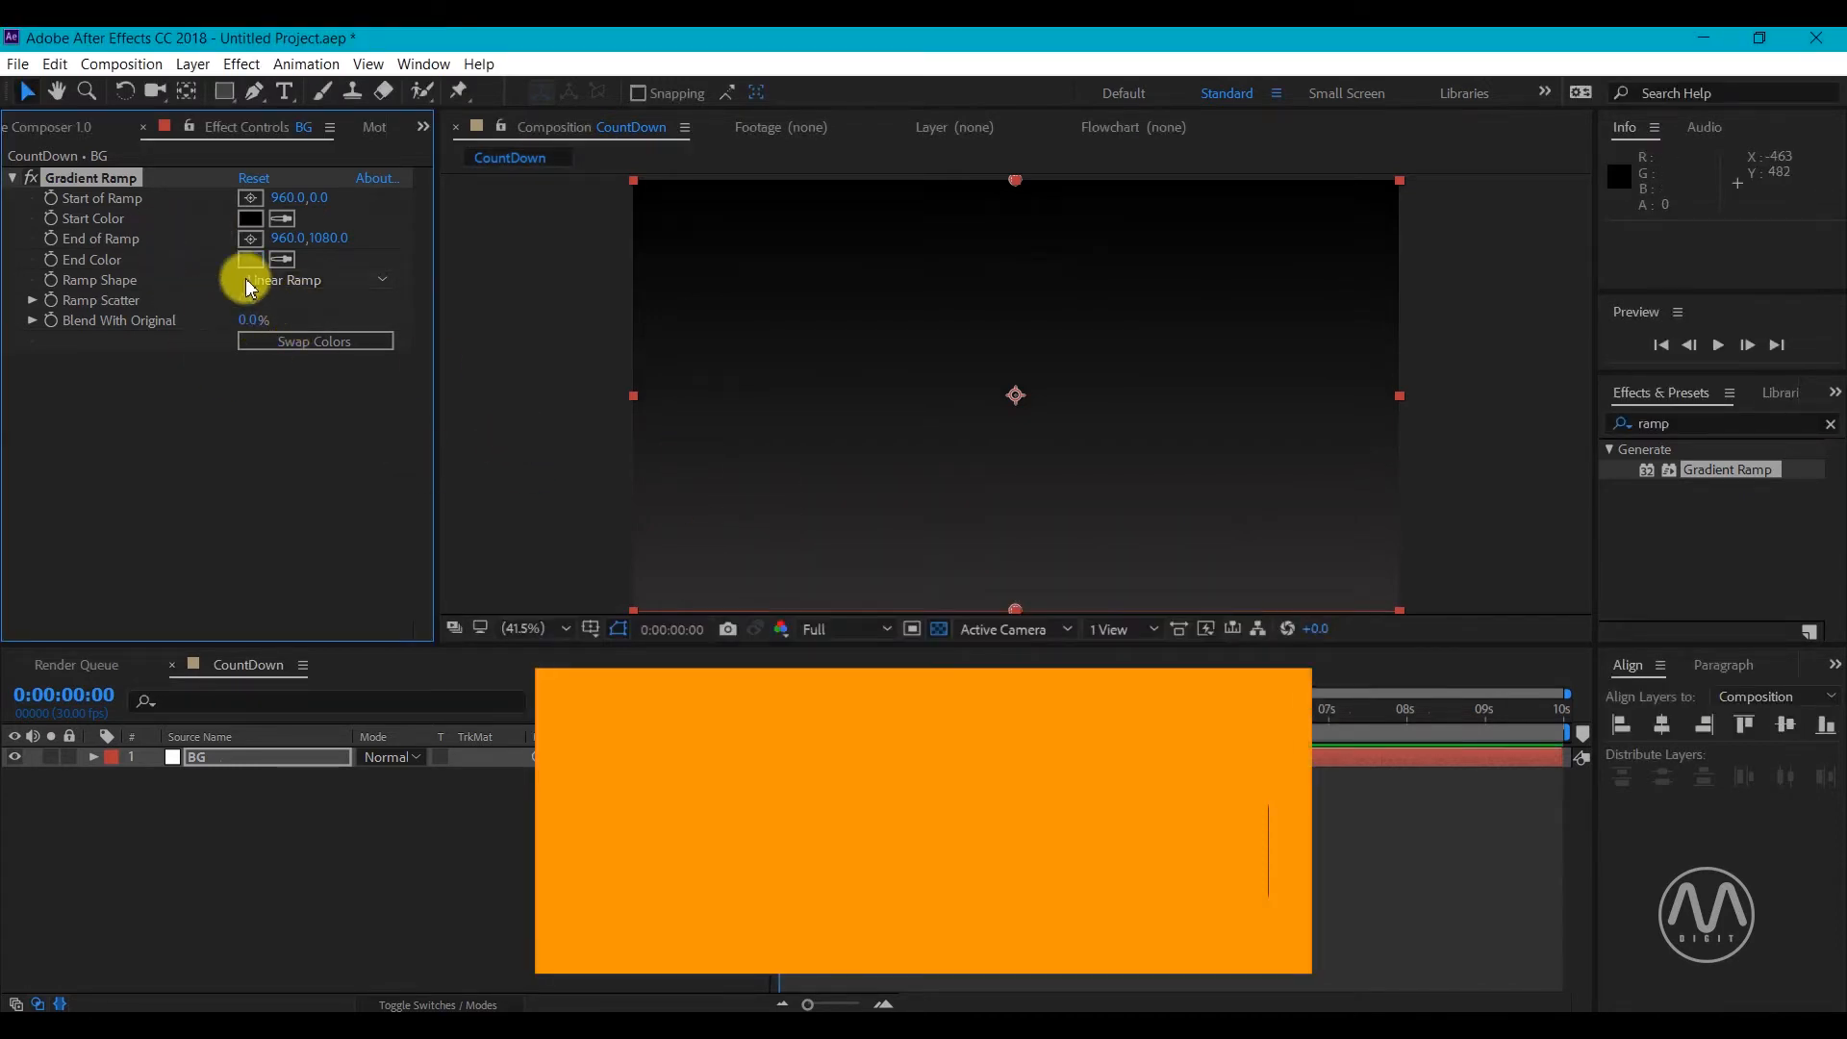
Change the ramp shape to Radial Ramp and swap its start and end colors
click(314, 280)
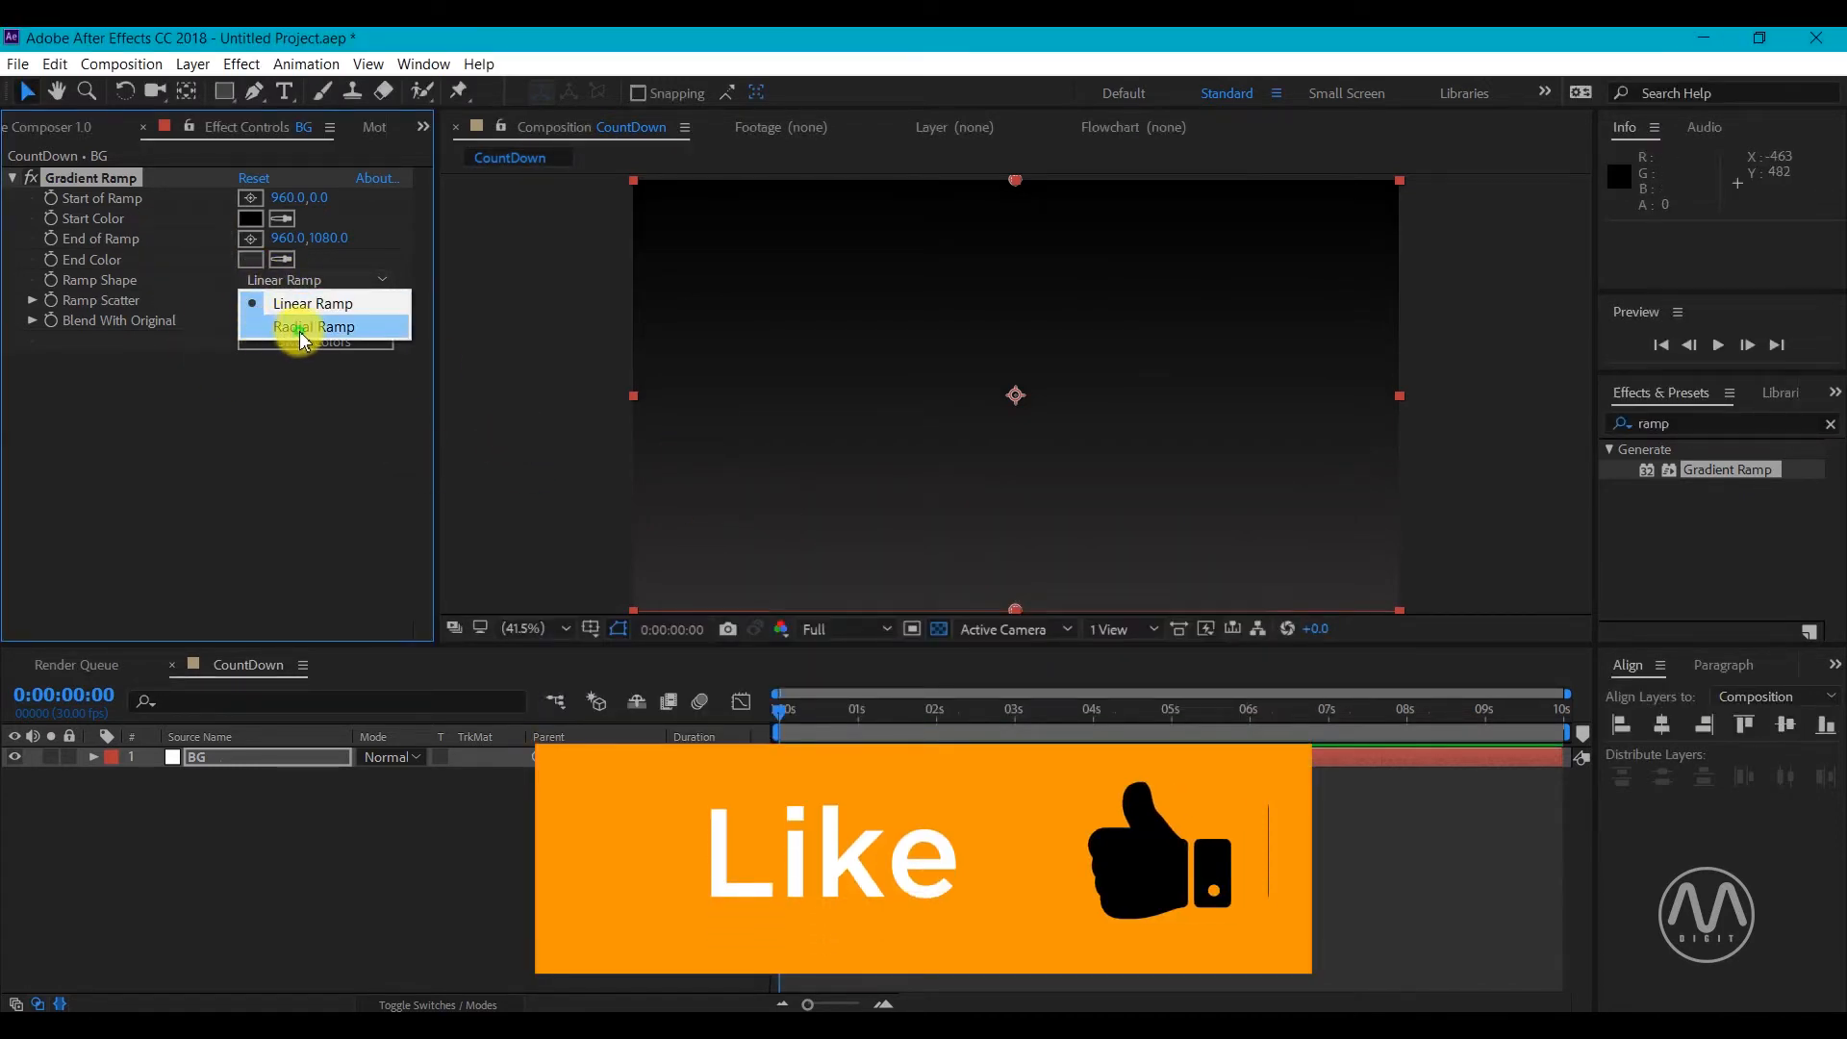
click(298, 327)
click(272, 344)
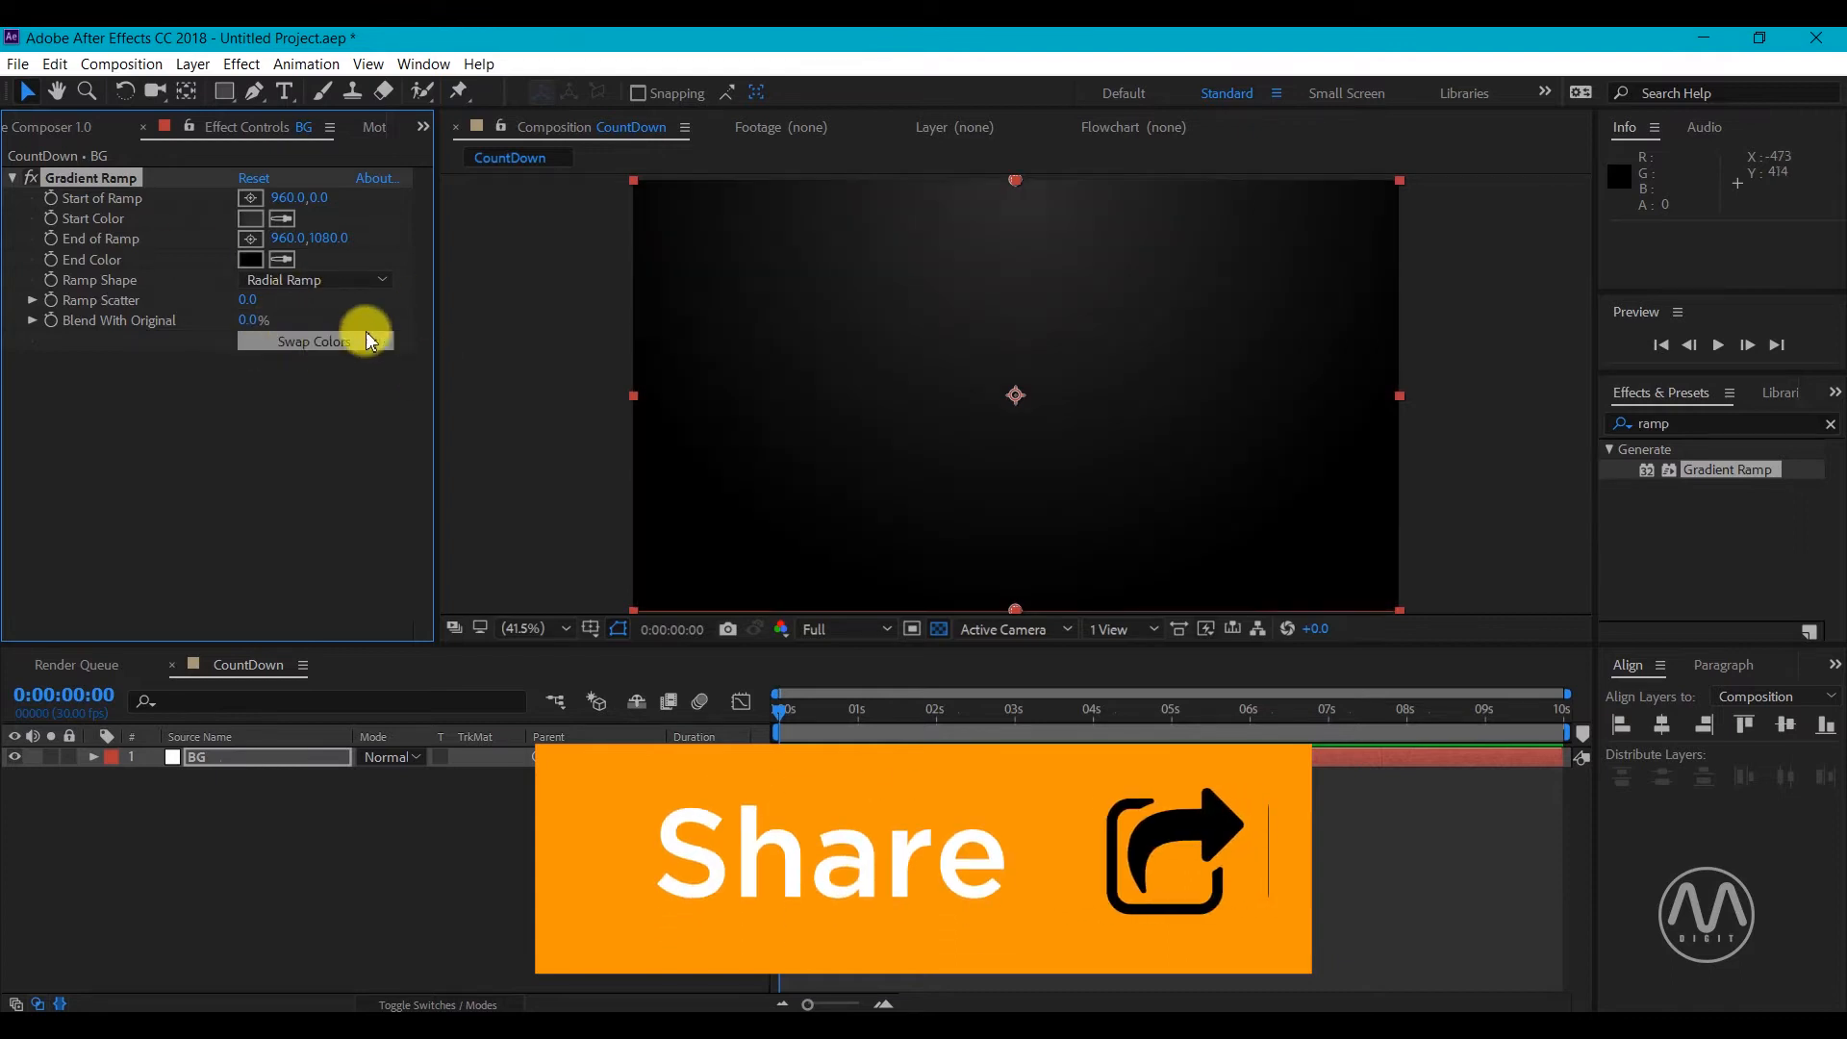
Darken the ramp's start color to 14% brightness and move its start point to about 950, 540 at the frame's center
click(250, 218)
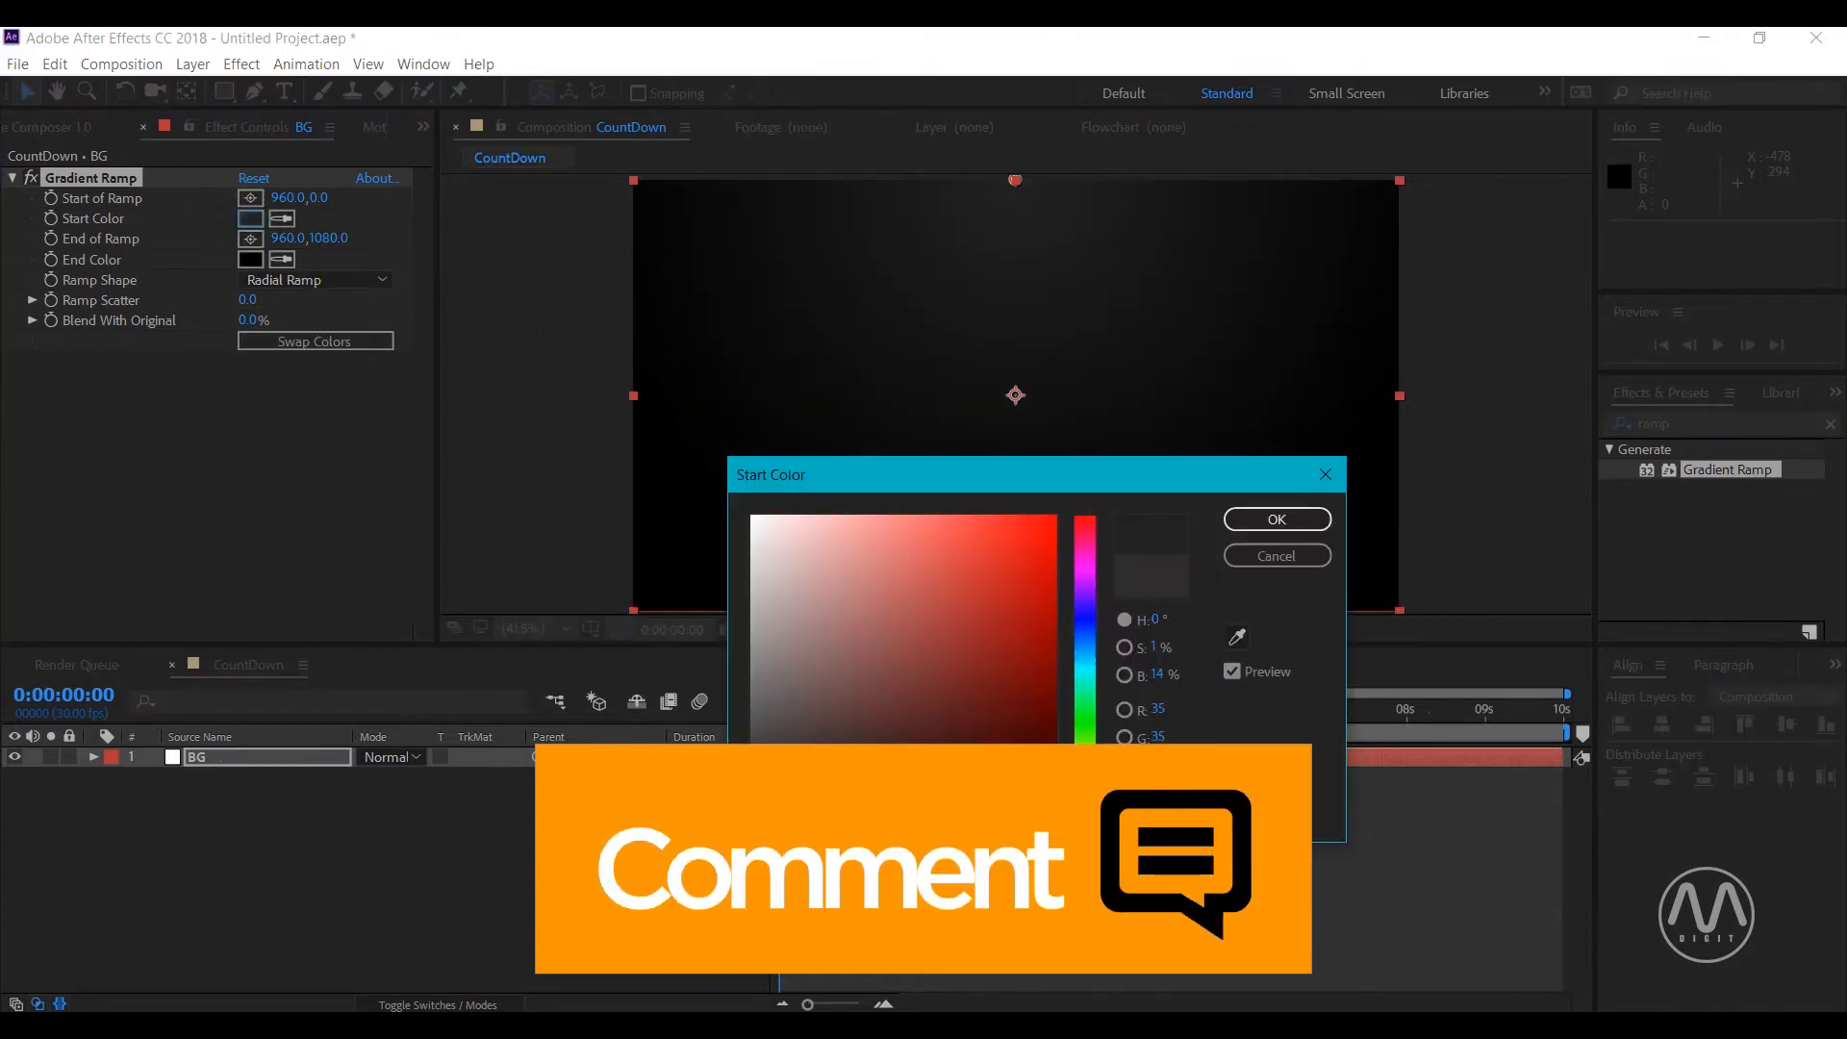
click(1275, 520)
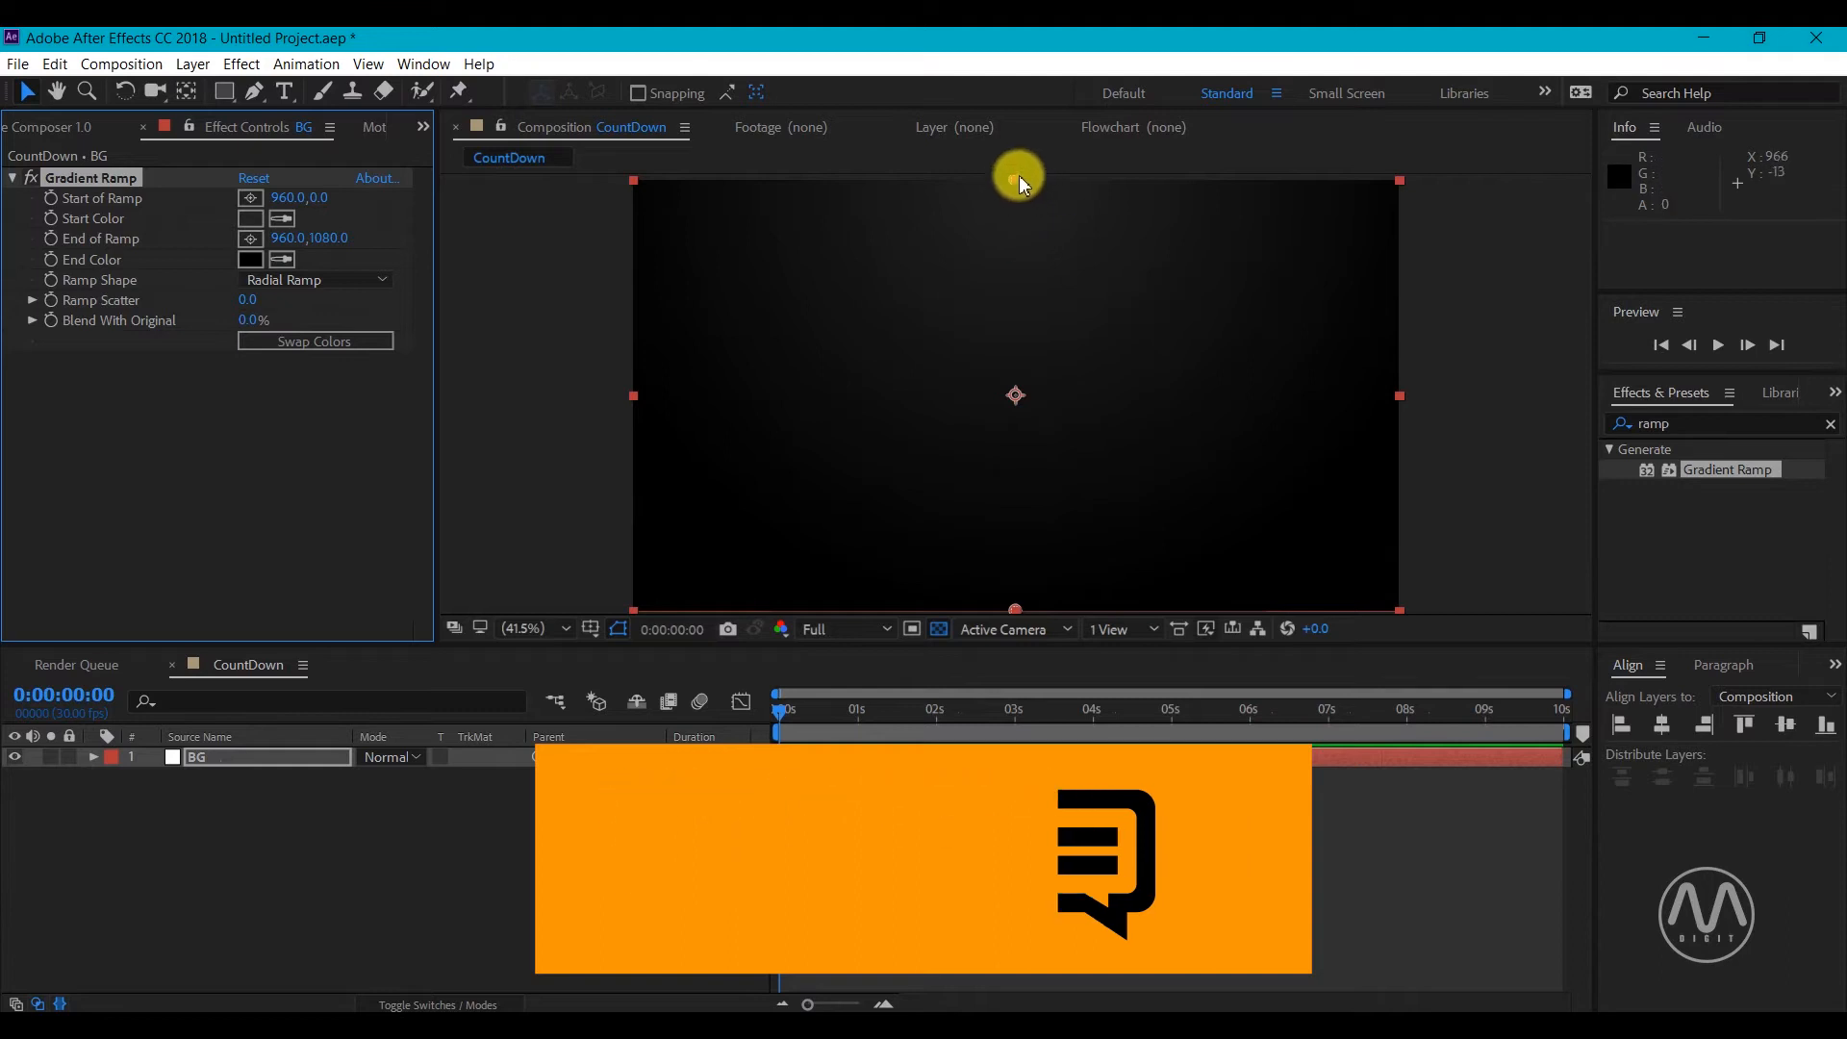
drag(1014, 180, 1008, 391)
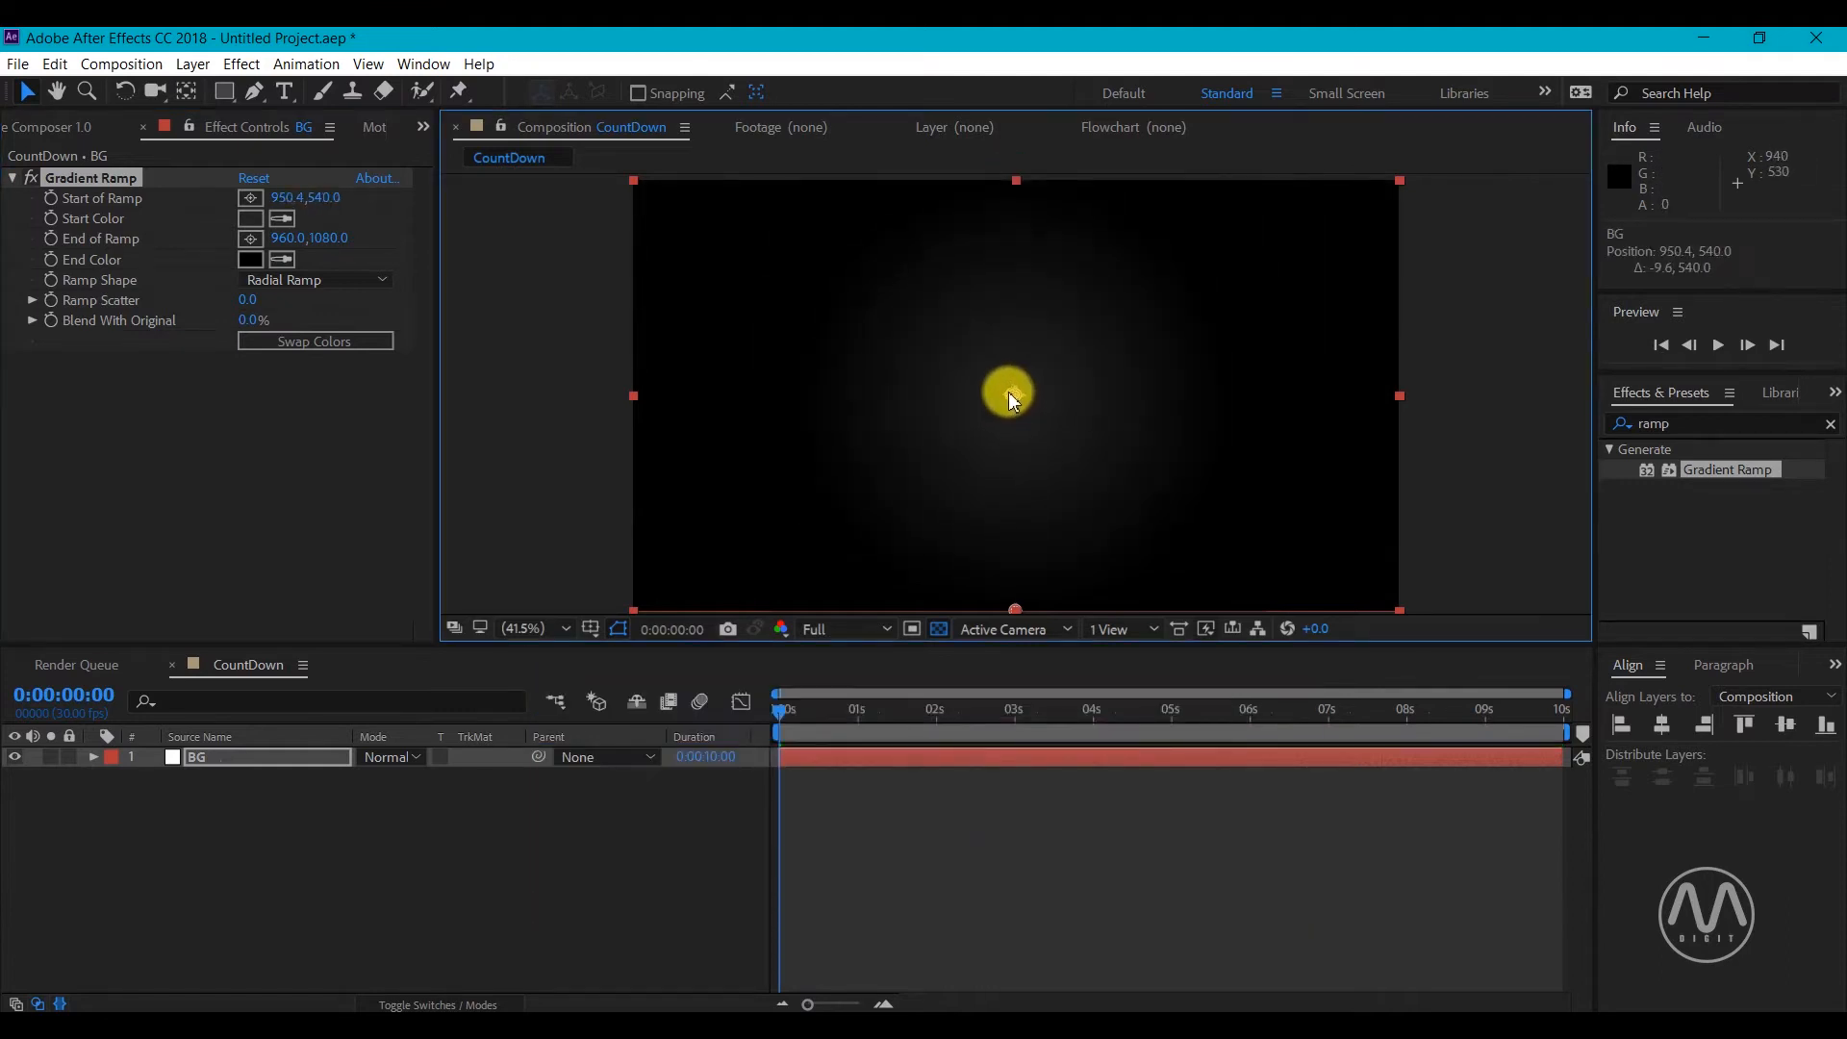
Set the ramp scatter to 100 and move the end of the ramp below the frame to about 972, 1156
click(249, 294)
text(100)
key(Return)
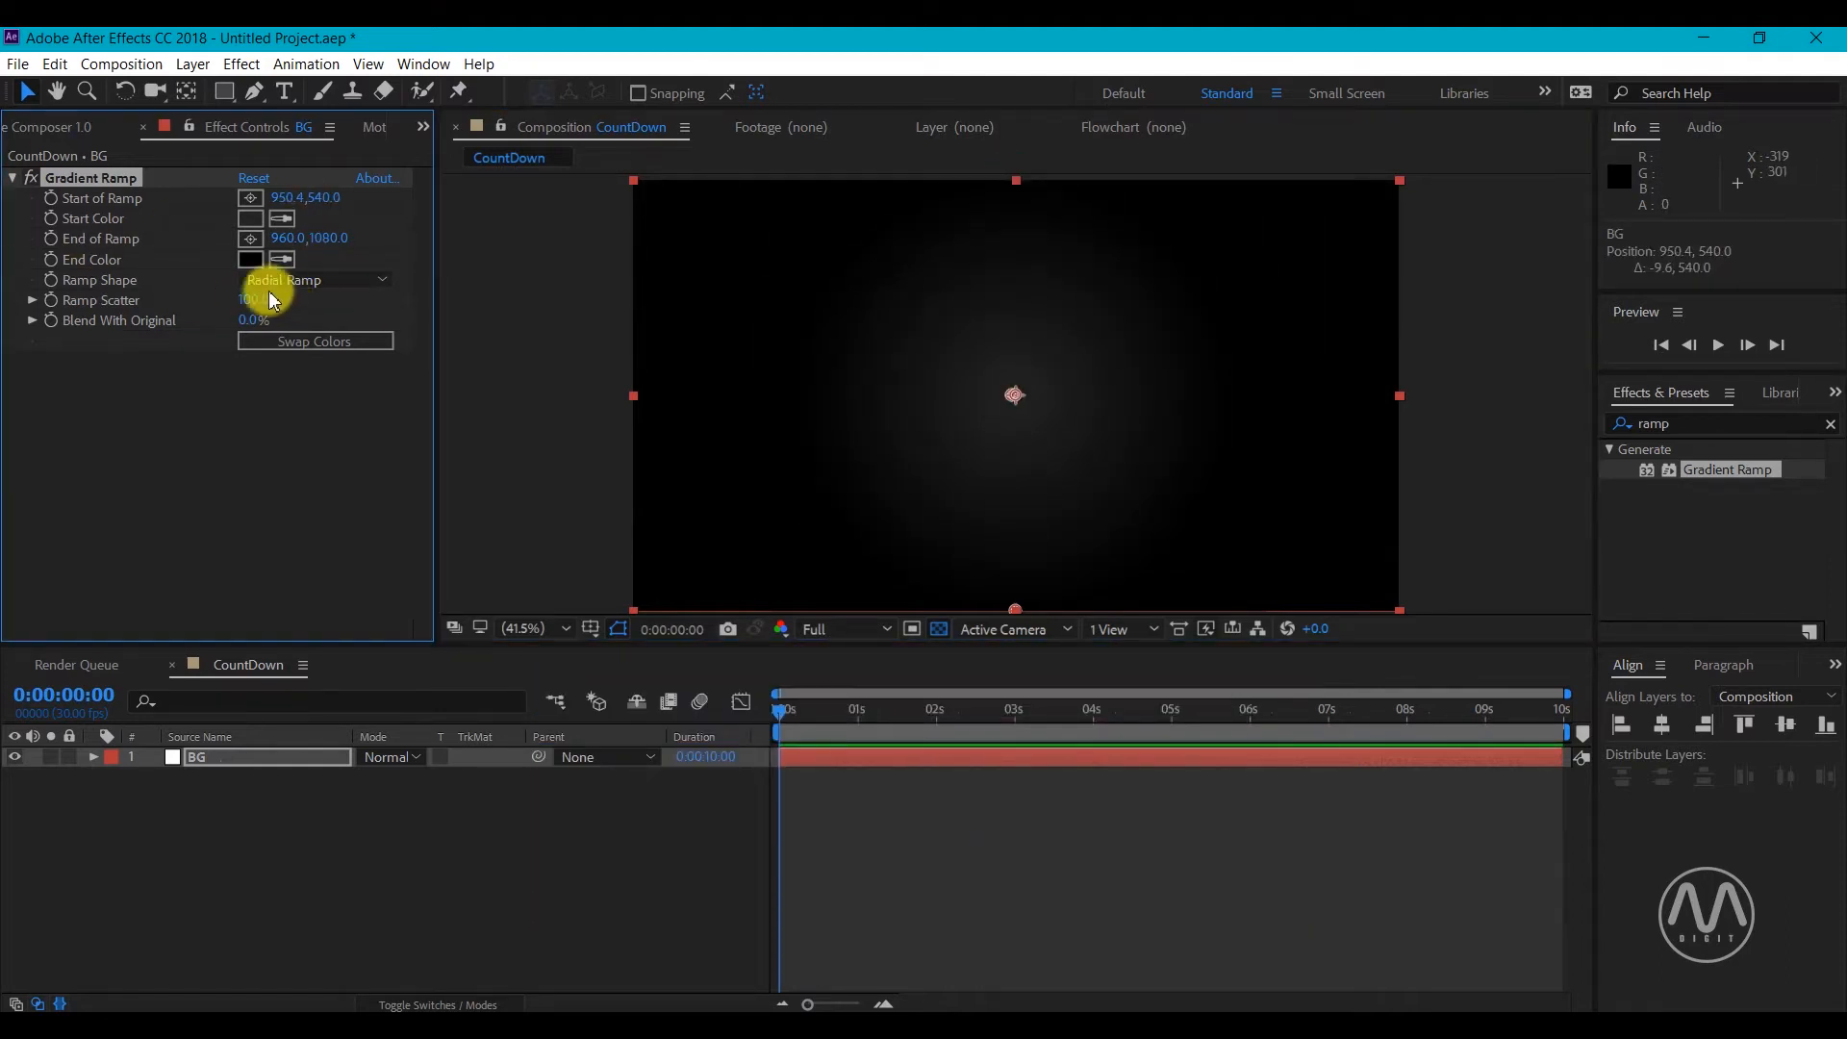
scroll(1088, 458, down, 2)
mouse_move(1016, 524)
mouse_down()
mouse_move(1013, 581)
mouse_move(1010, 489)
mouse_move(1014, 539)
mouse_up()
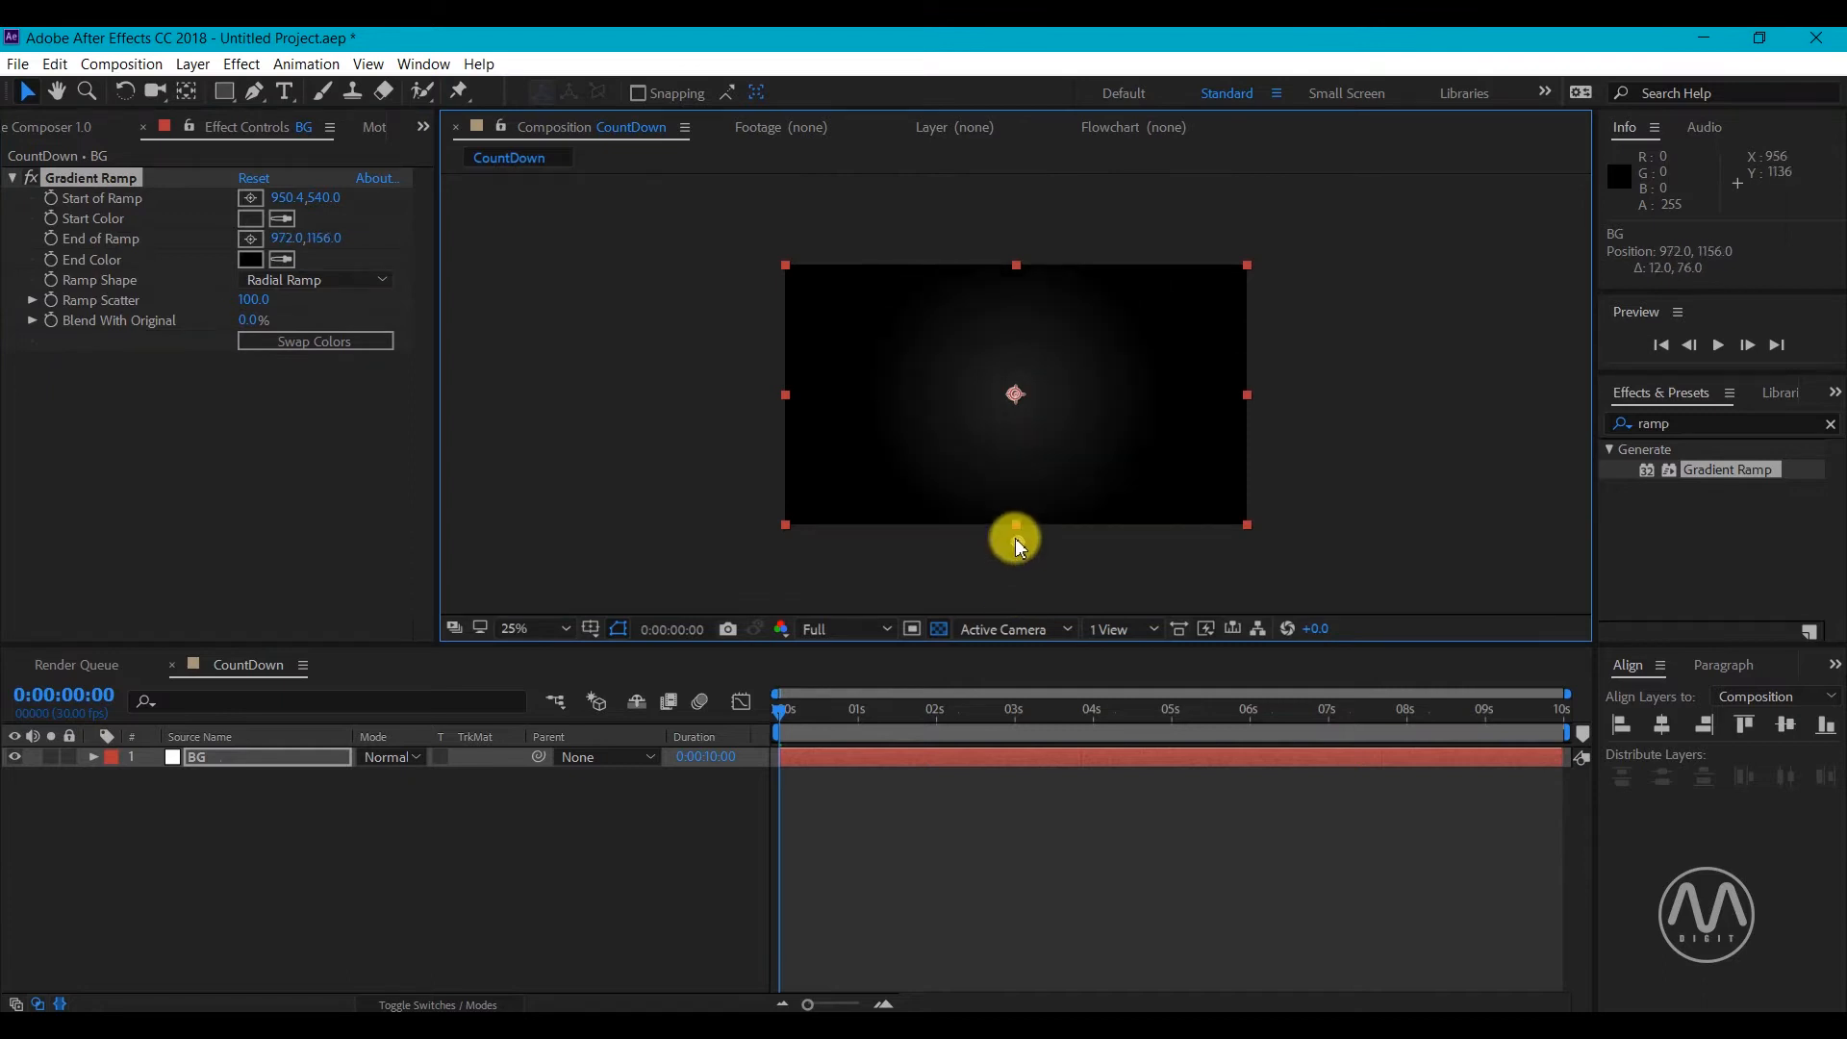
Change the ramp's start color to a still darker grey for a subtler center glow
click(250, 218)
click(764, 790)
key(Return)
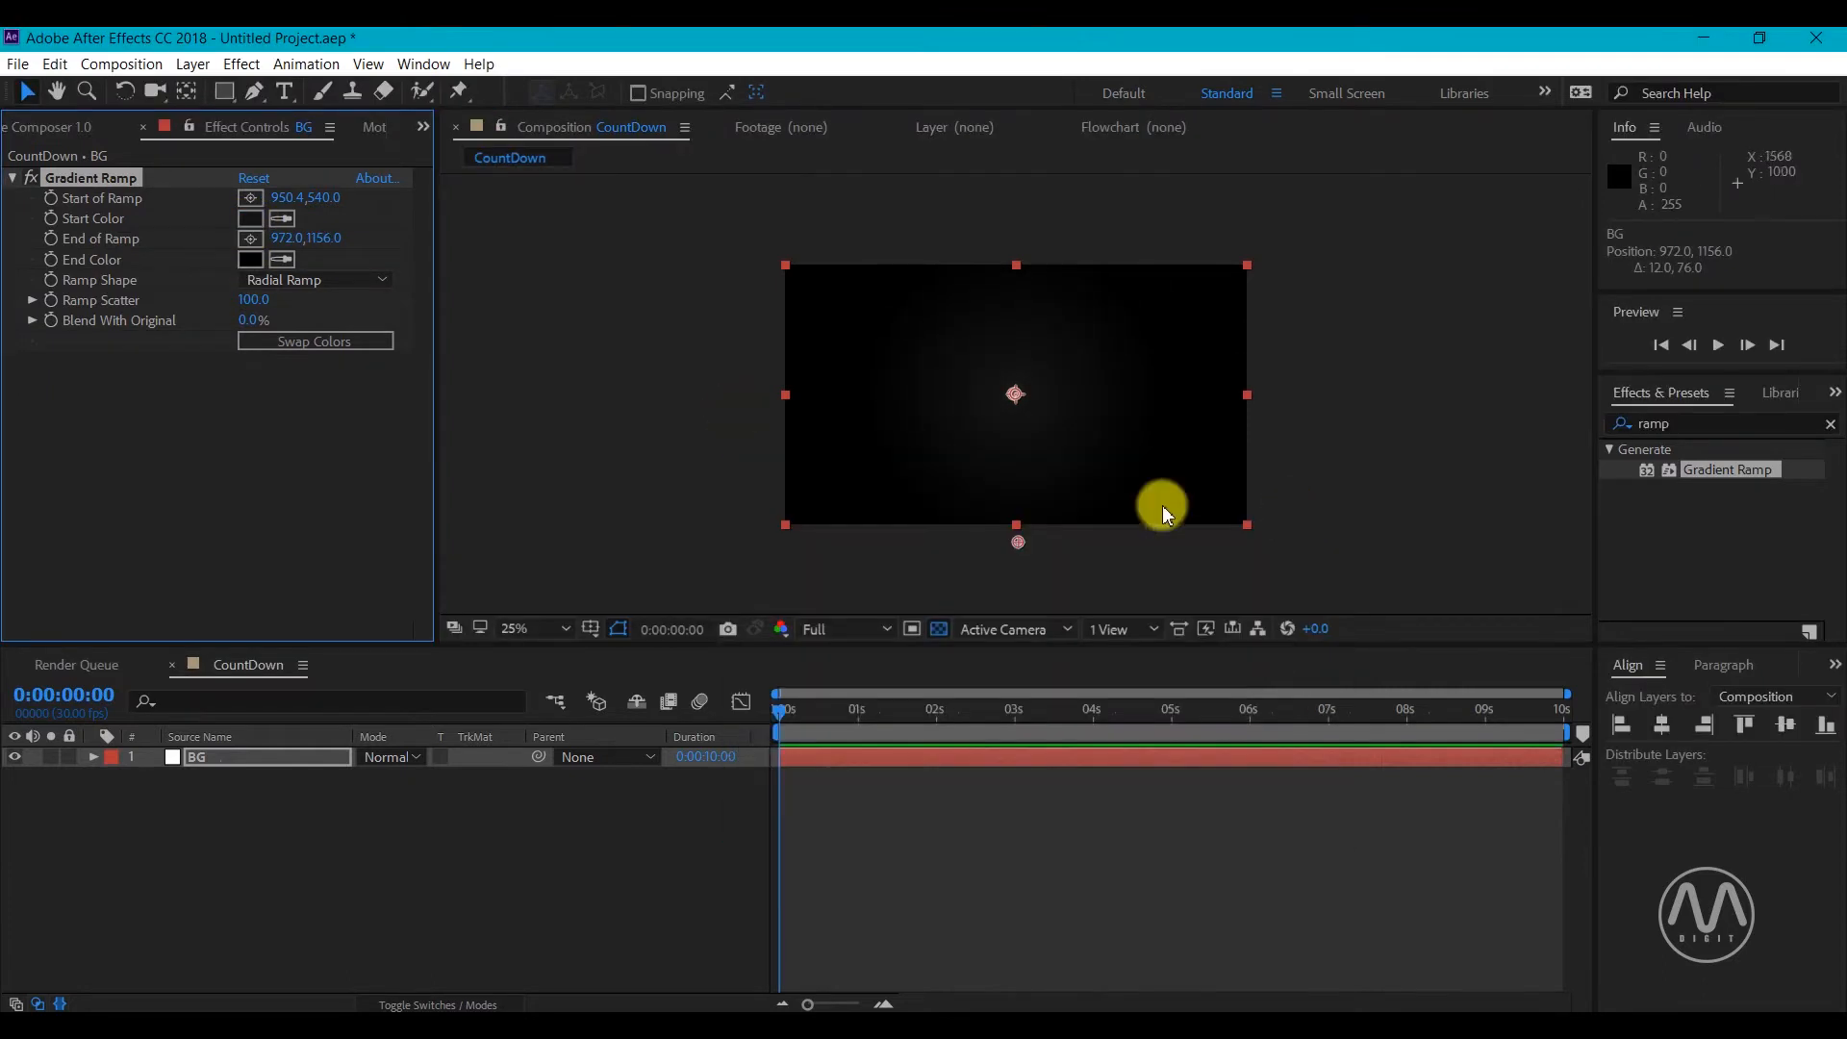
click(515, 628)
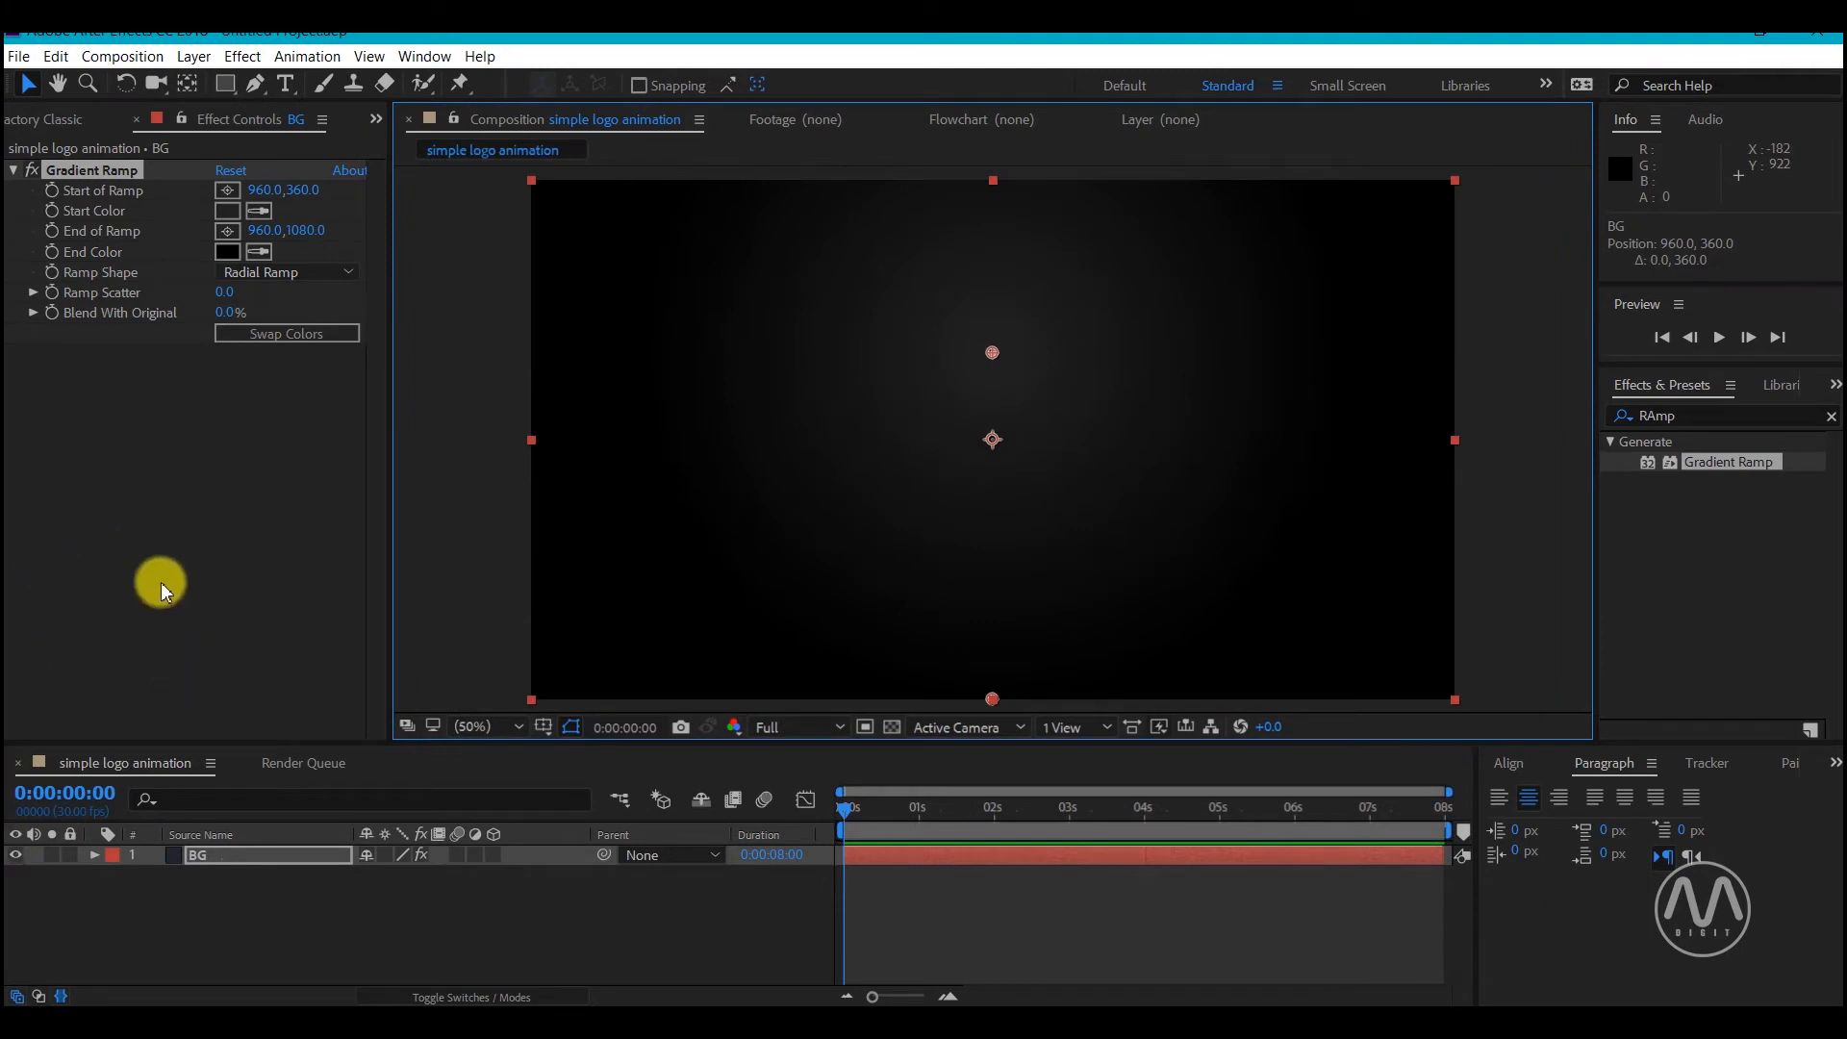
Import logo final.ai from the ASSETS folder into the simple logo animation project
click(376, 119)
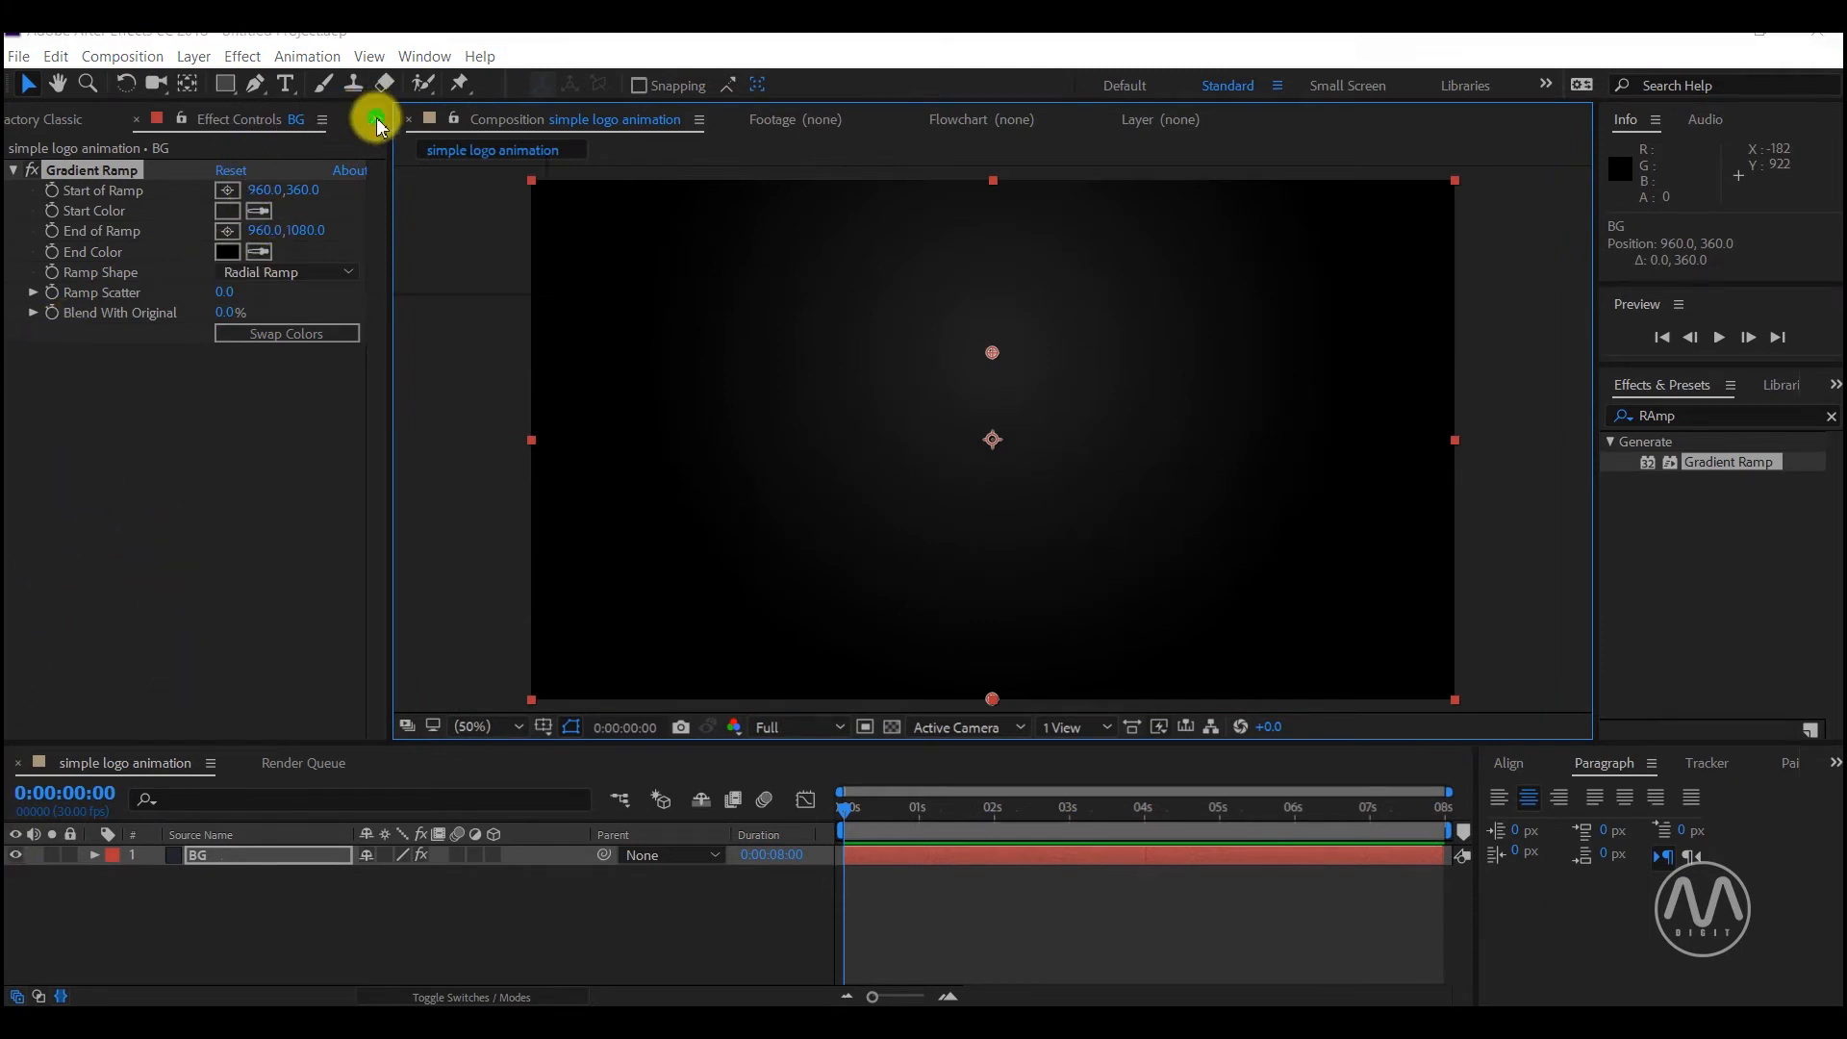
click(438, 154)
mouse_move(523, 940)
click(639, 927)
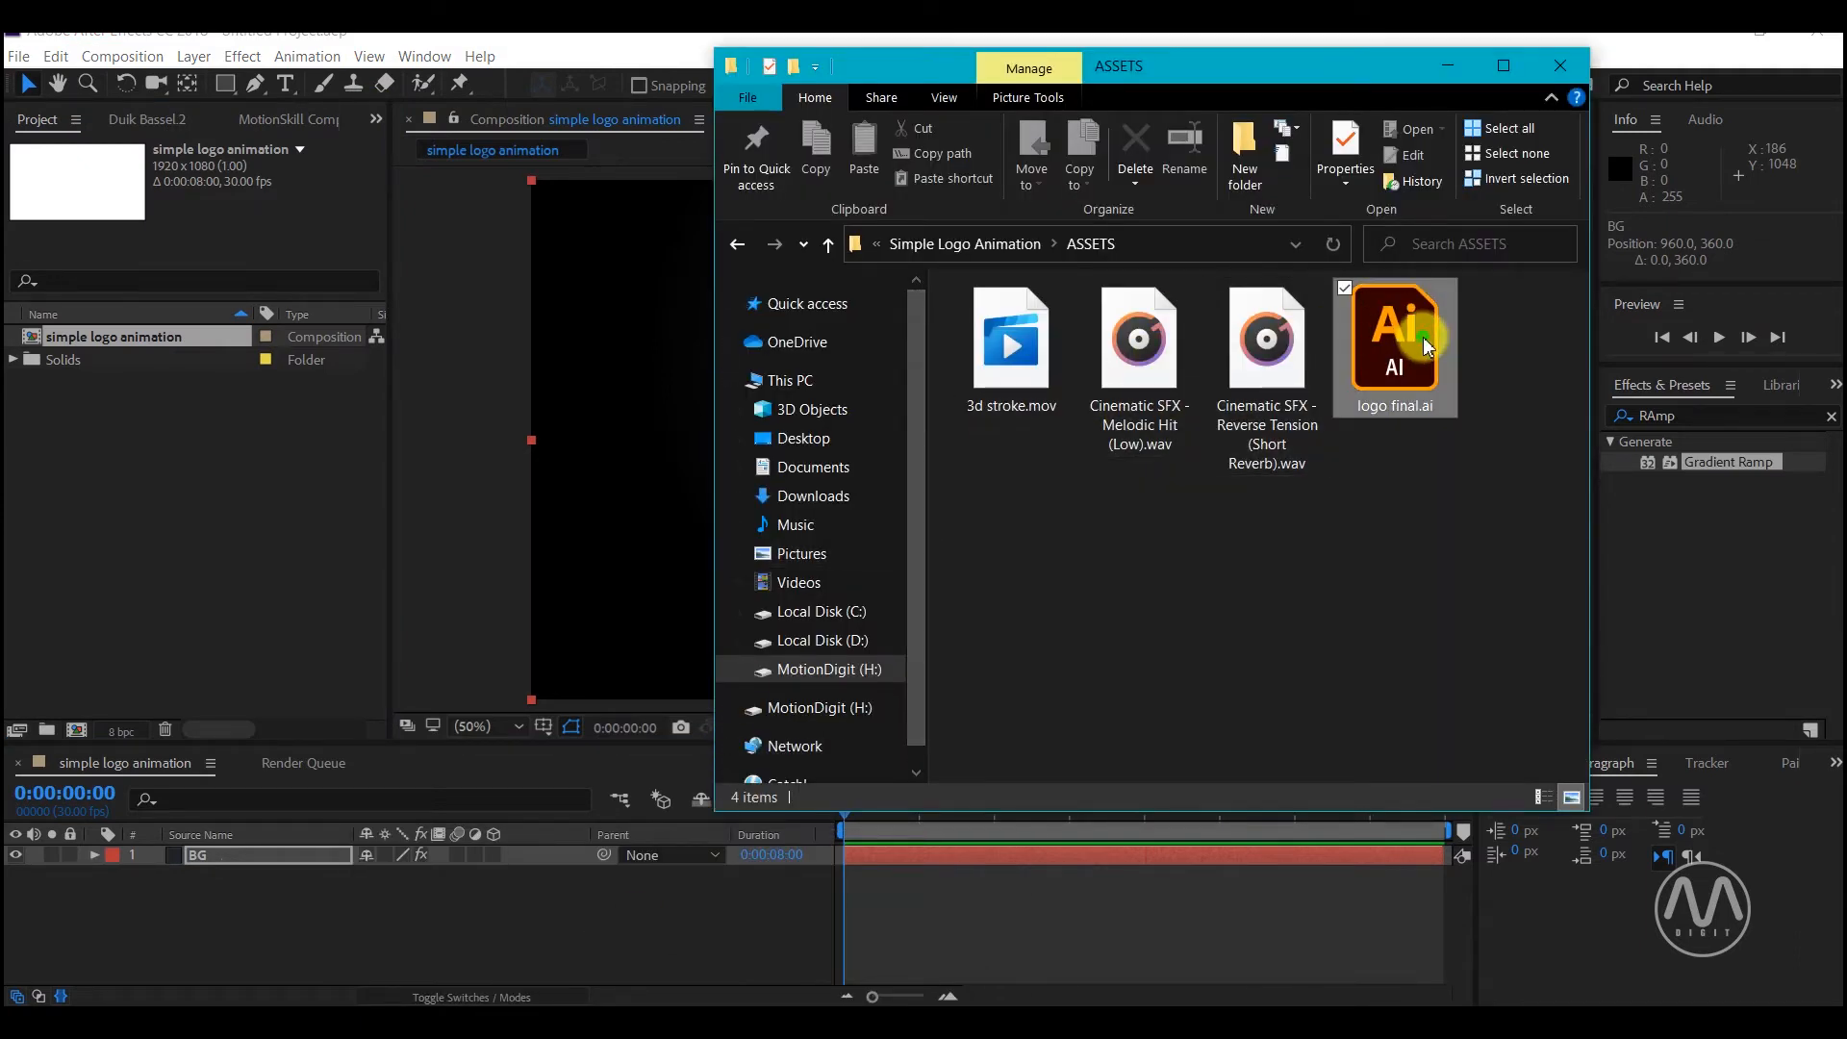
drag(1423, 337, 124, 486)
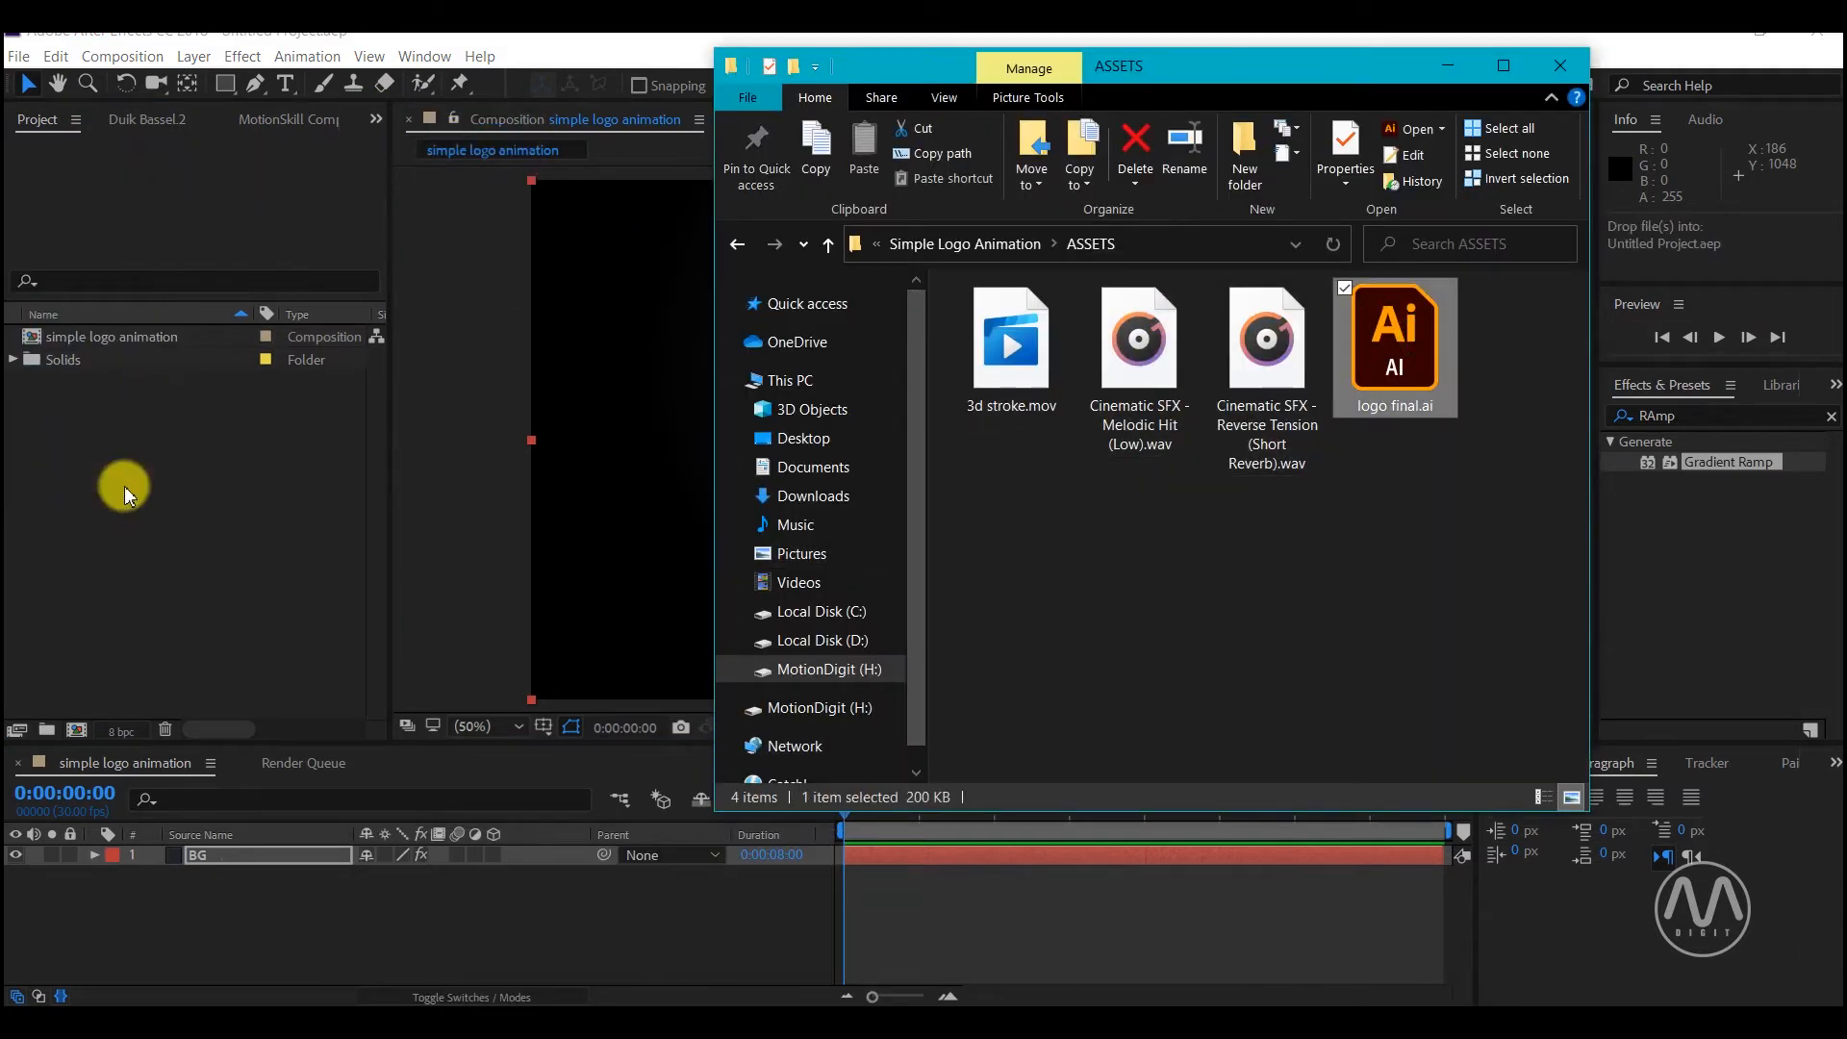
key(Return)
Add logo final.ai to the simple logo animation timeline above the BG layer
click(29, 334)
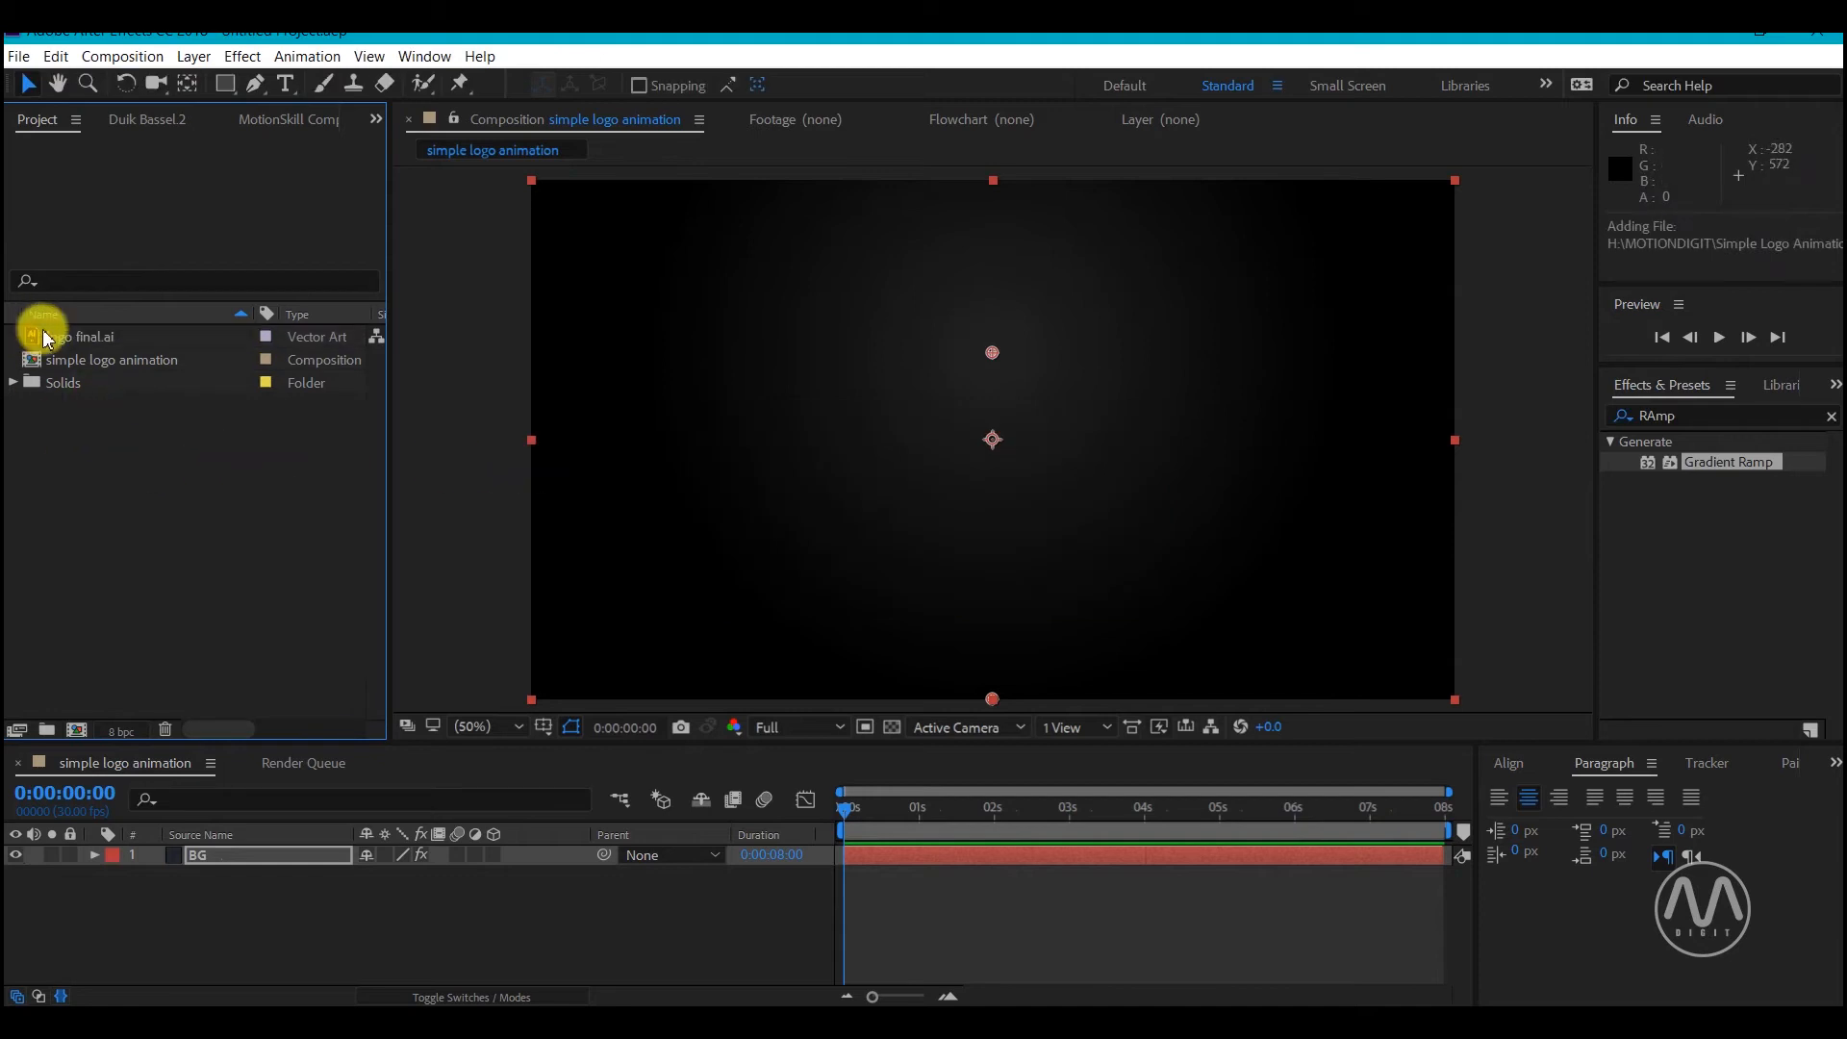
click(36, 336)
drag(38, 339, 152, 857)
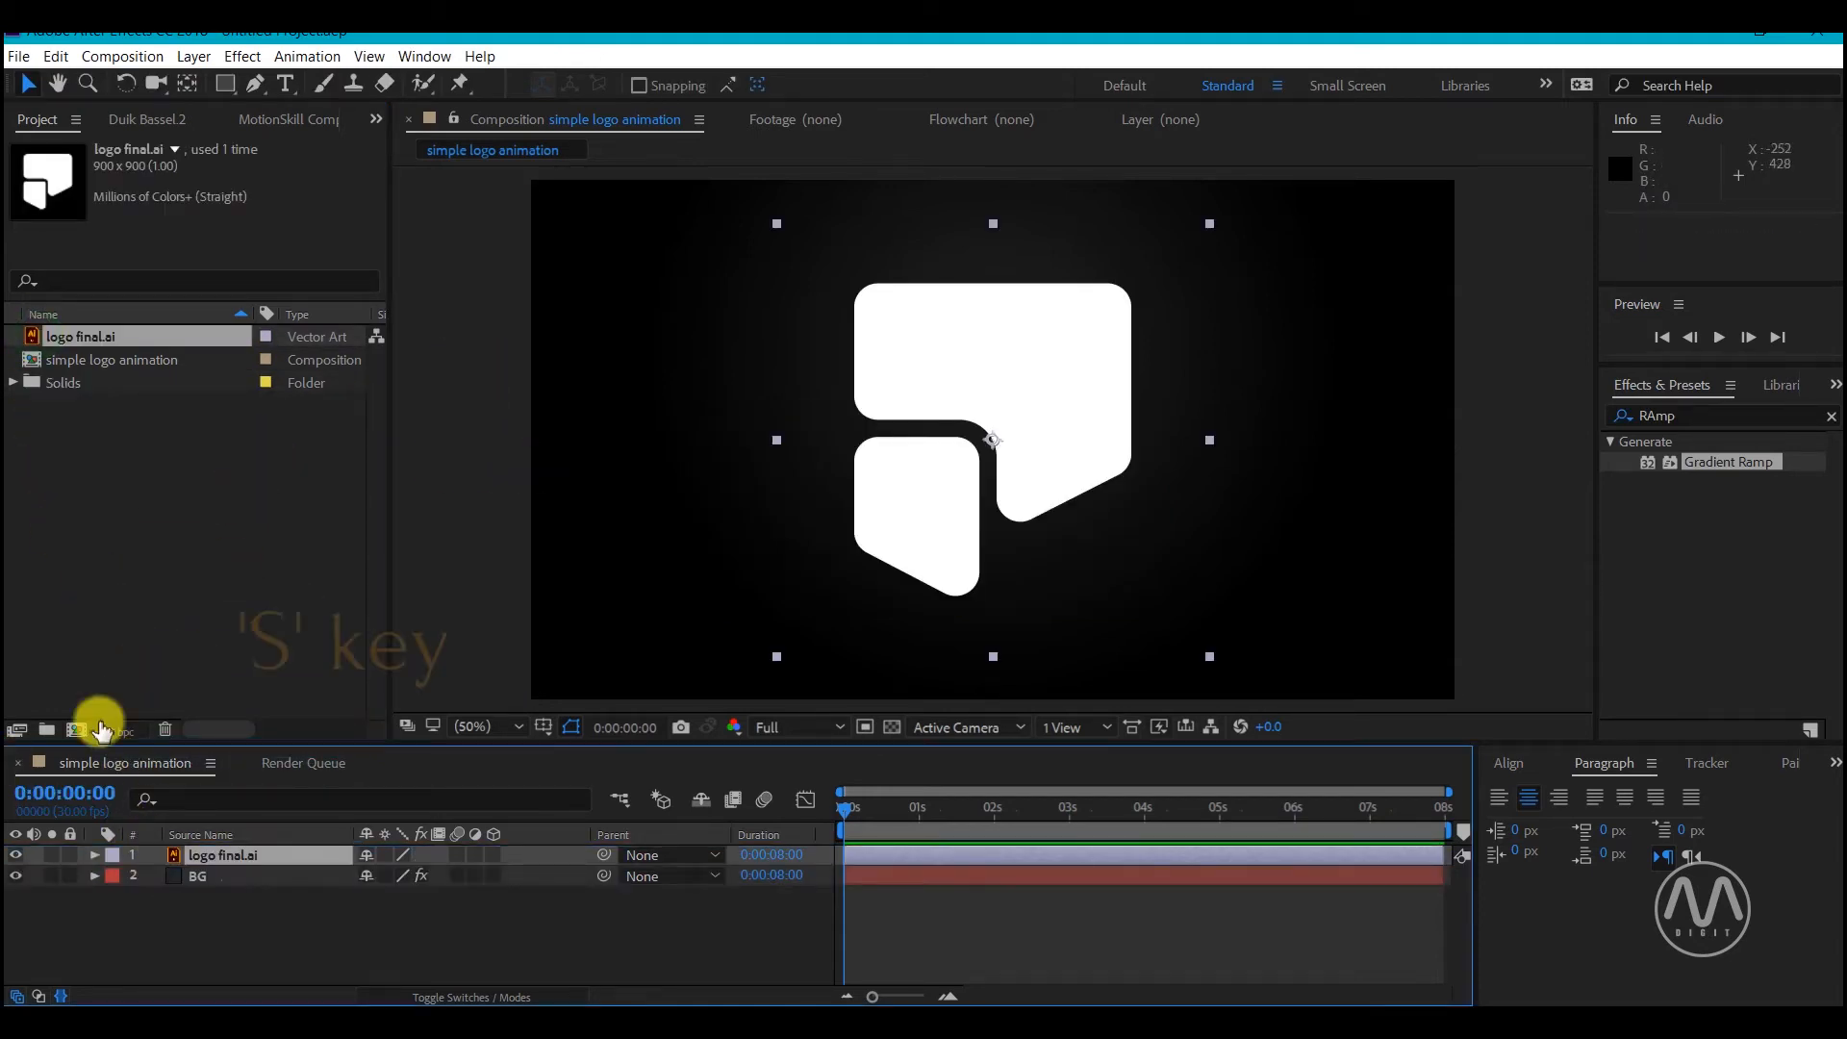
Scale the logo final.ai layer down to 30%
key(s)
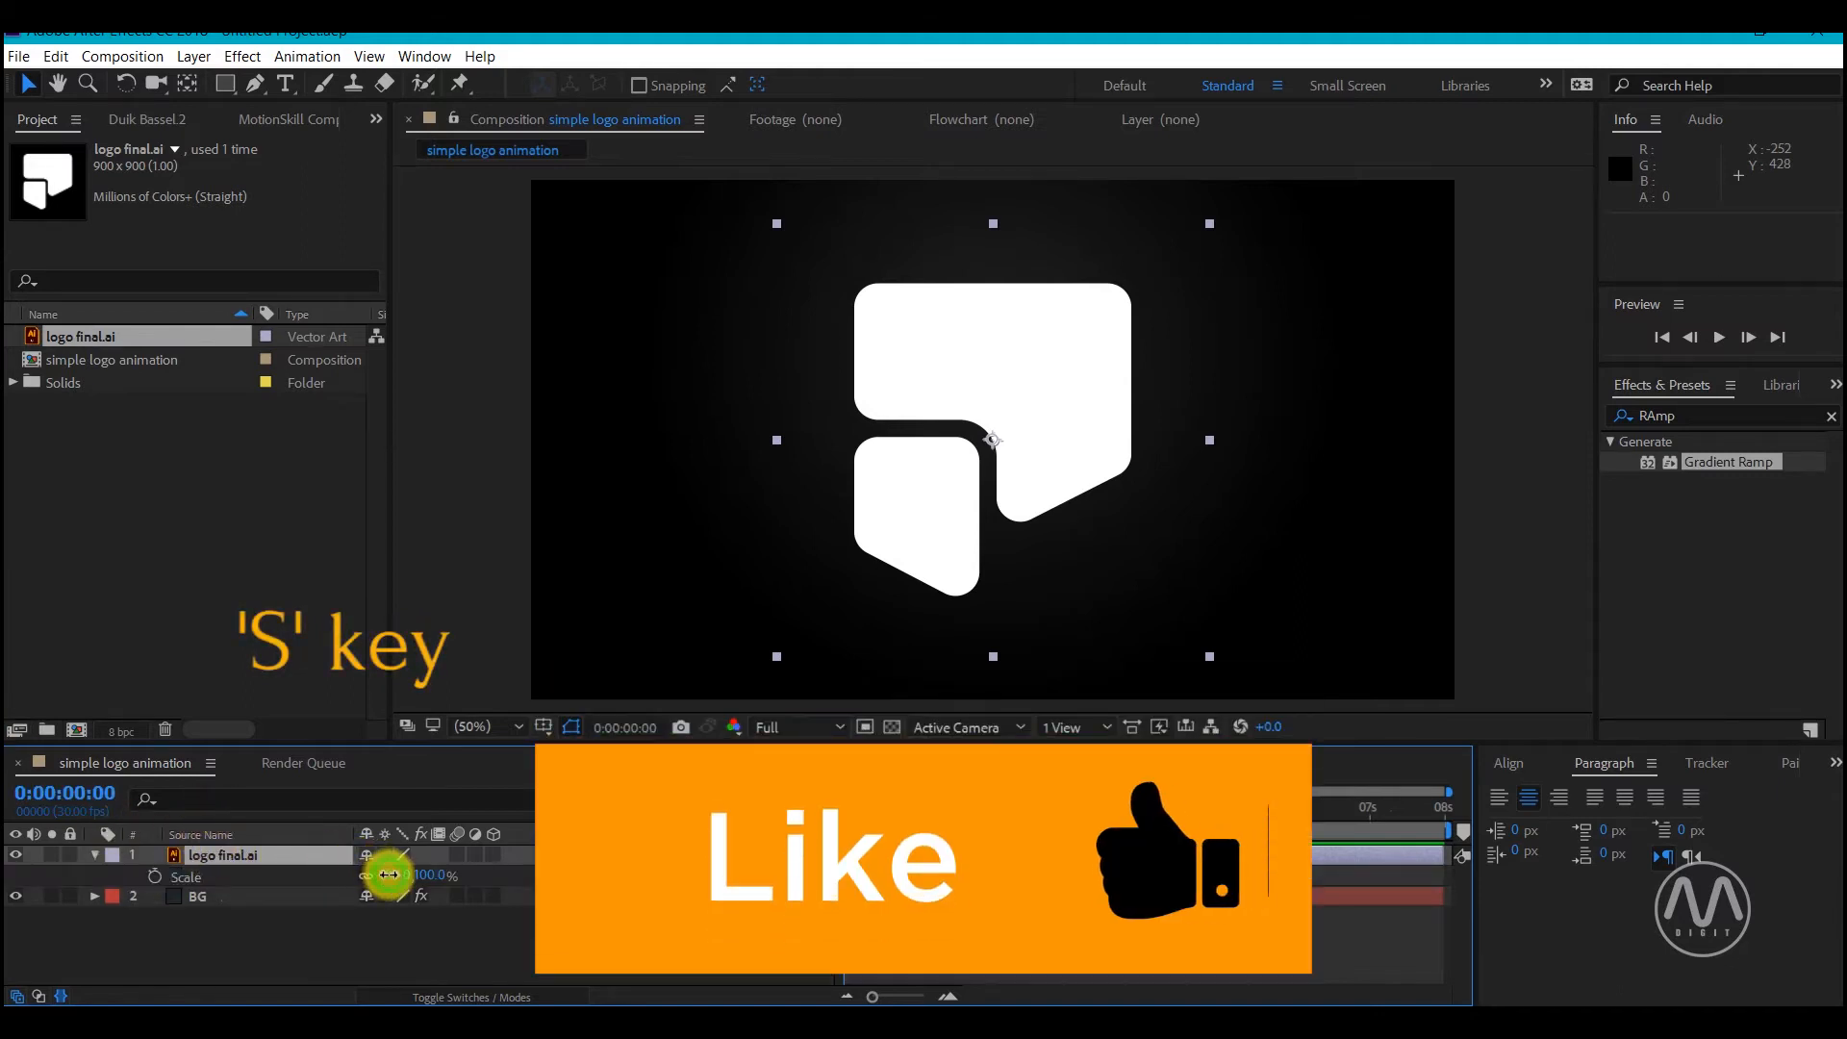
drag(385, 877, 315, 881)
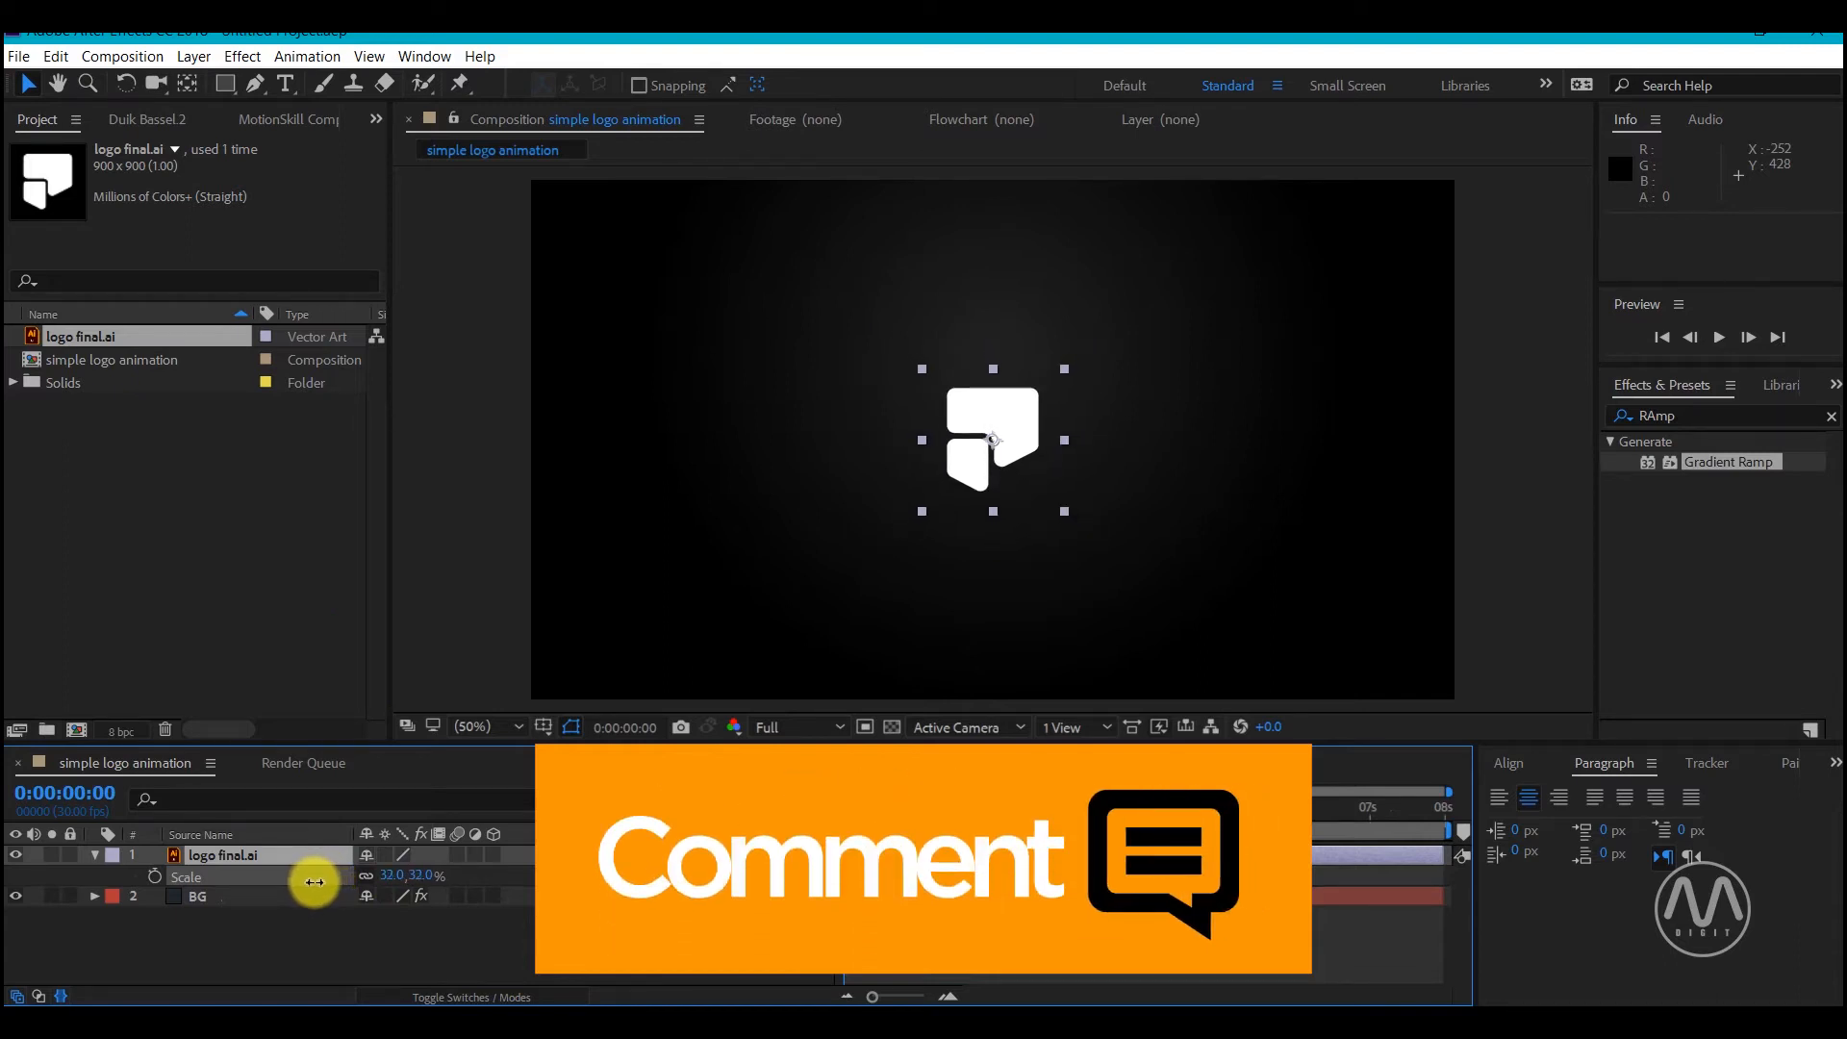
drag(315, 882, 313, 882)
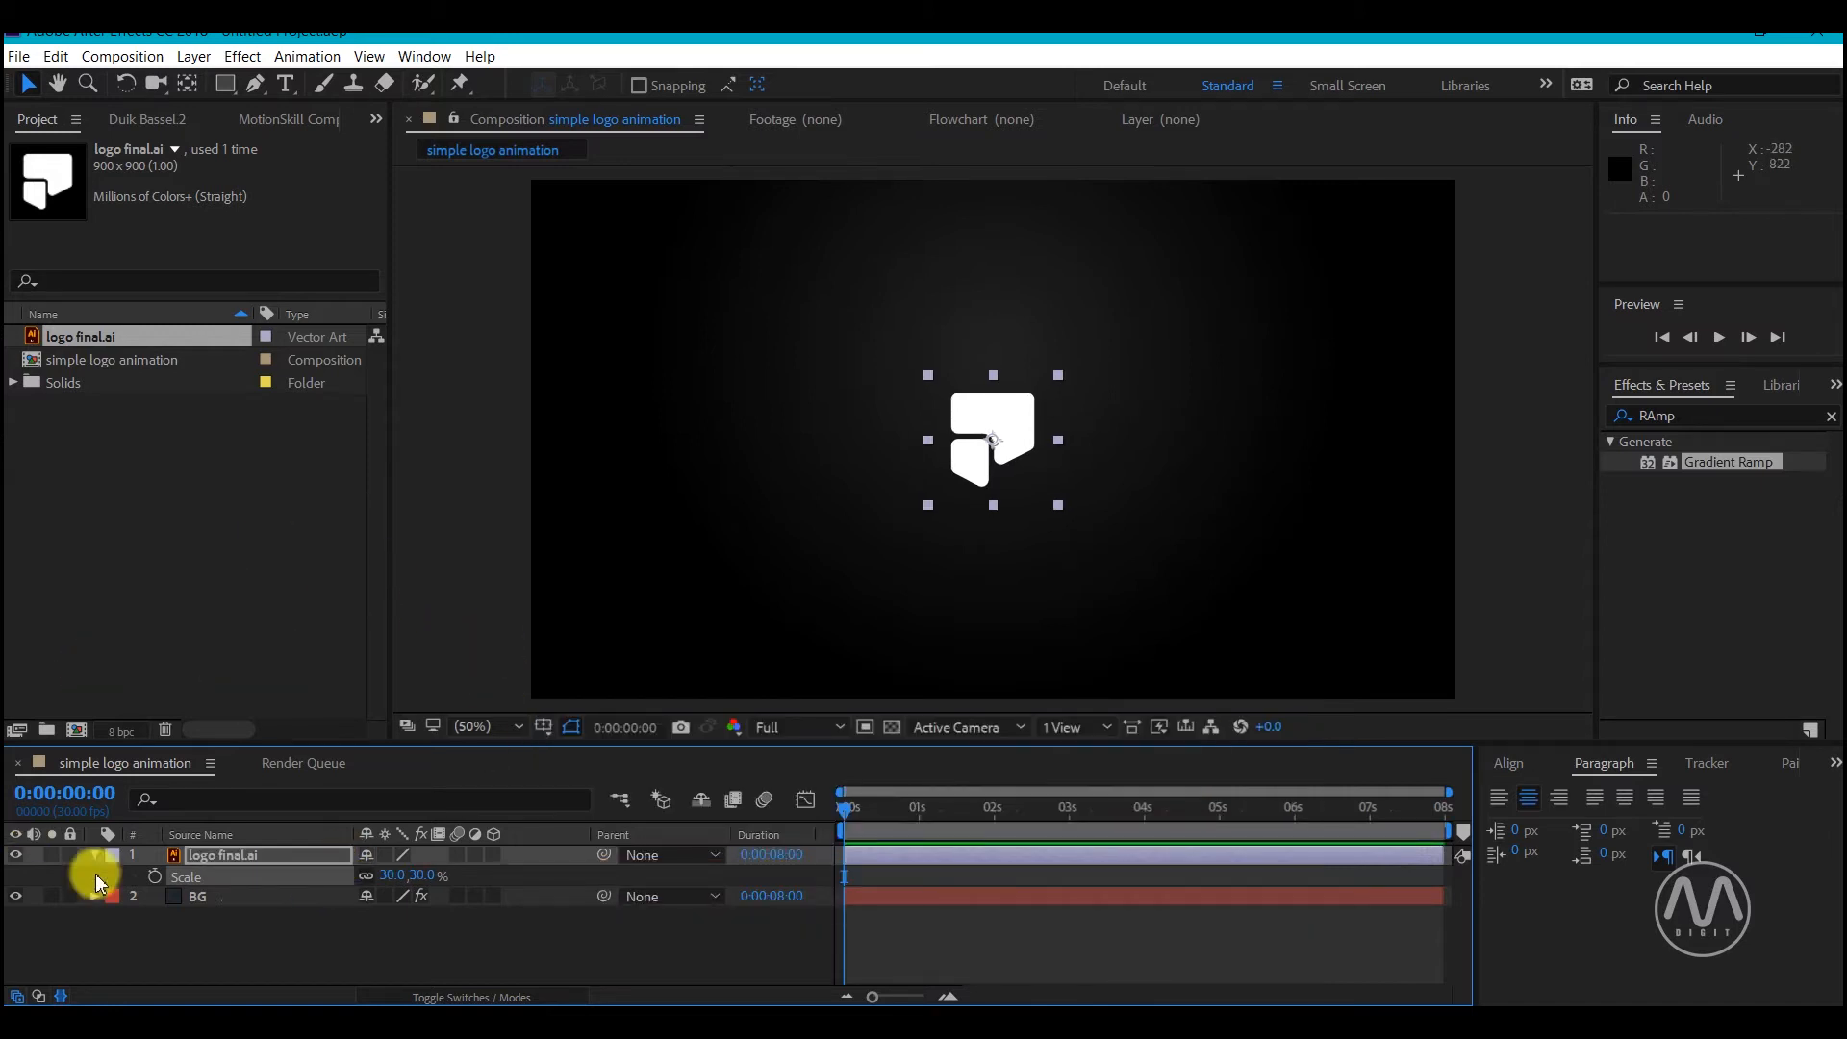
Pre-compose the logo final.ai layer as LOGO_HOLDER, moving all attributes into the new composition
click(204, 856)
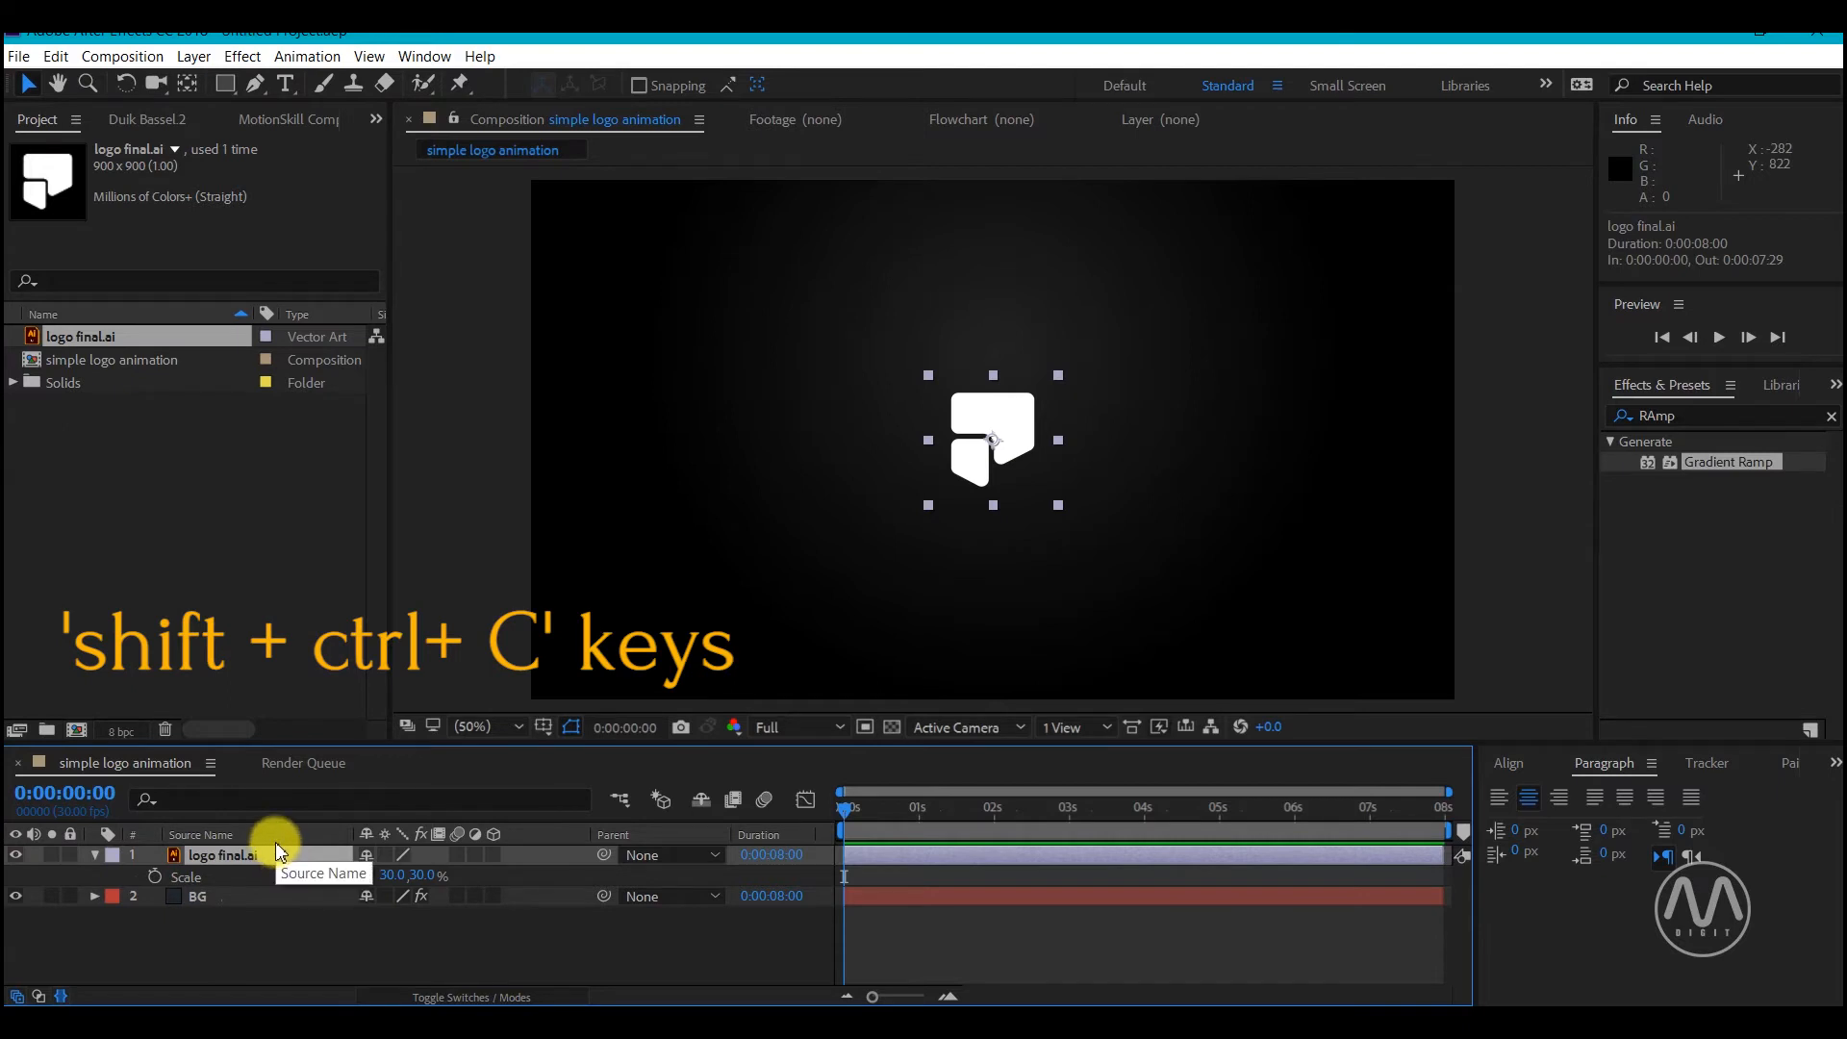
key(ctrl+shift+c)
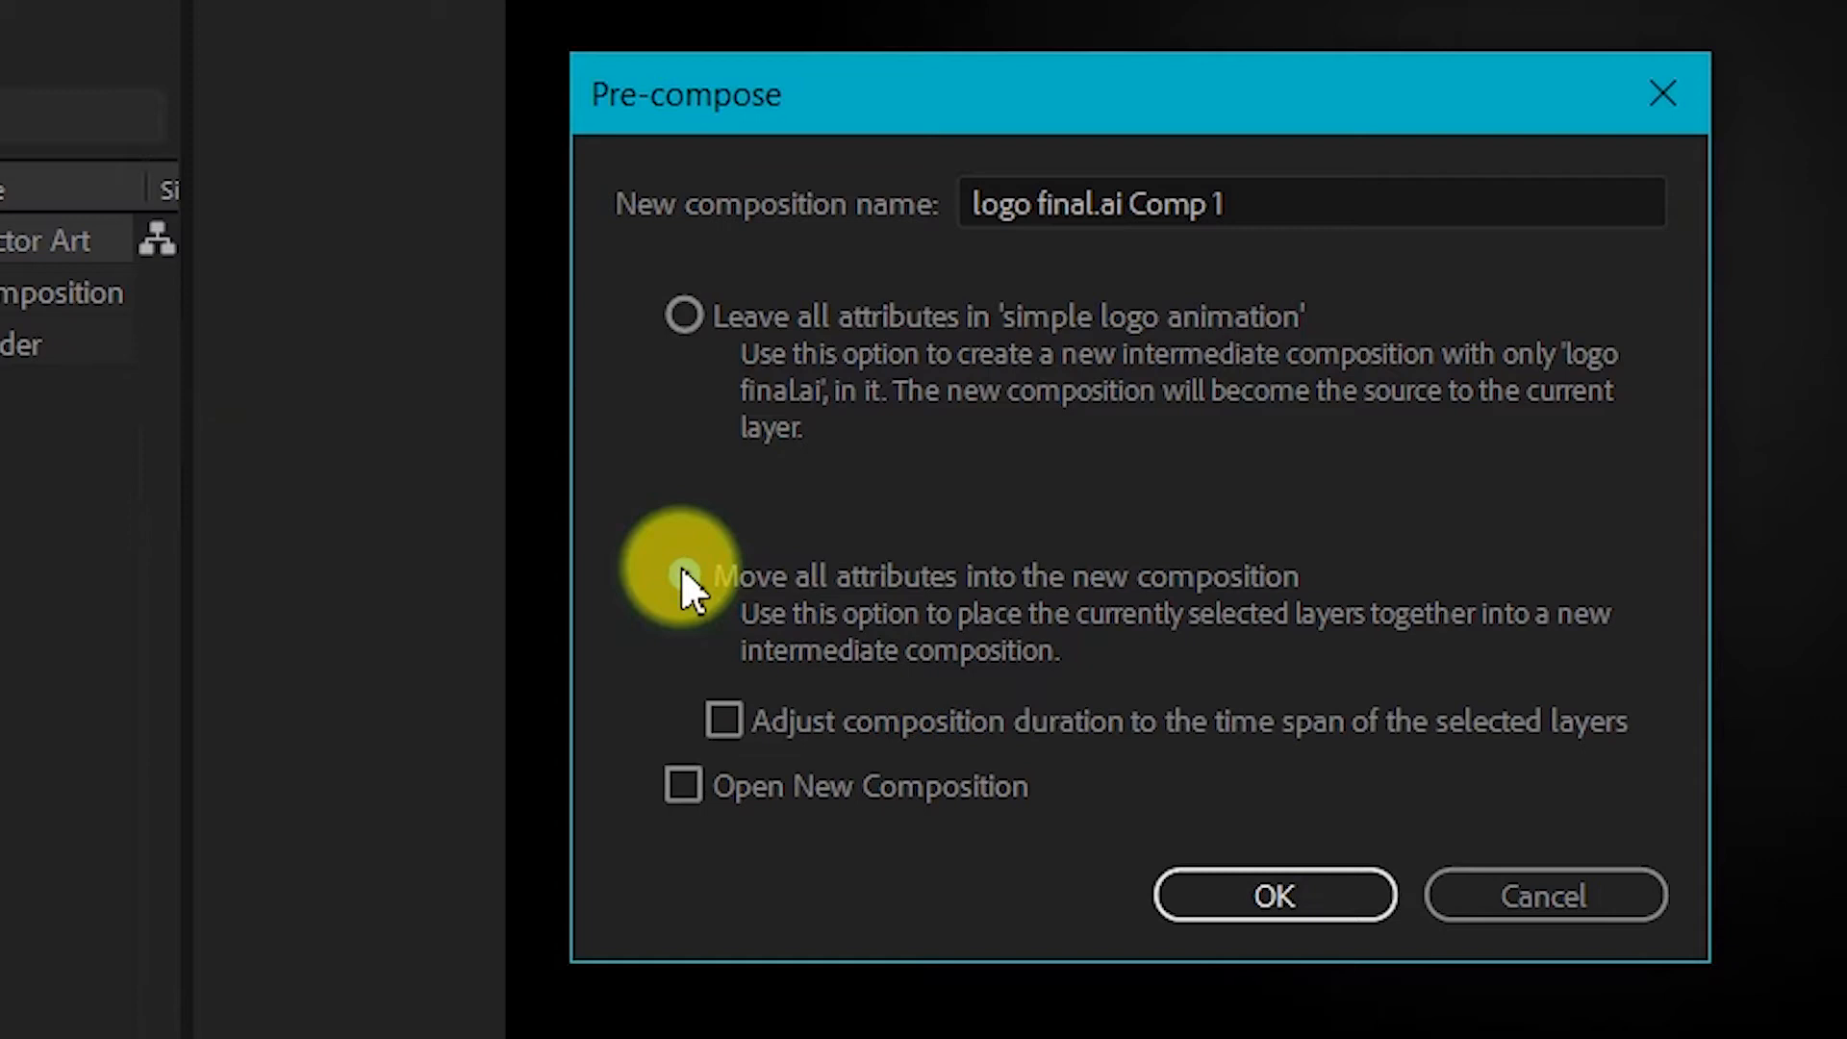
click(609, 484)
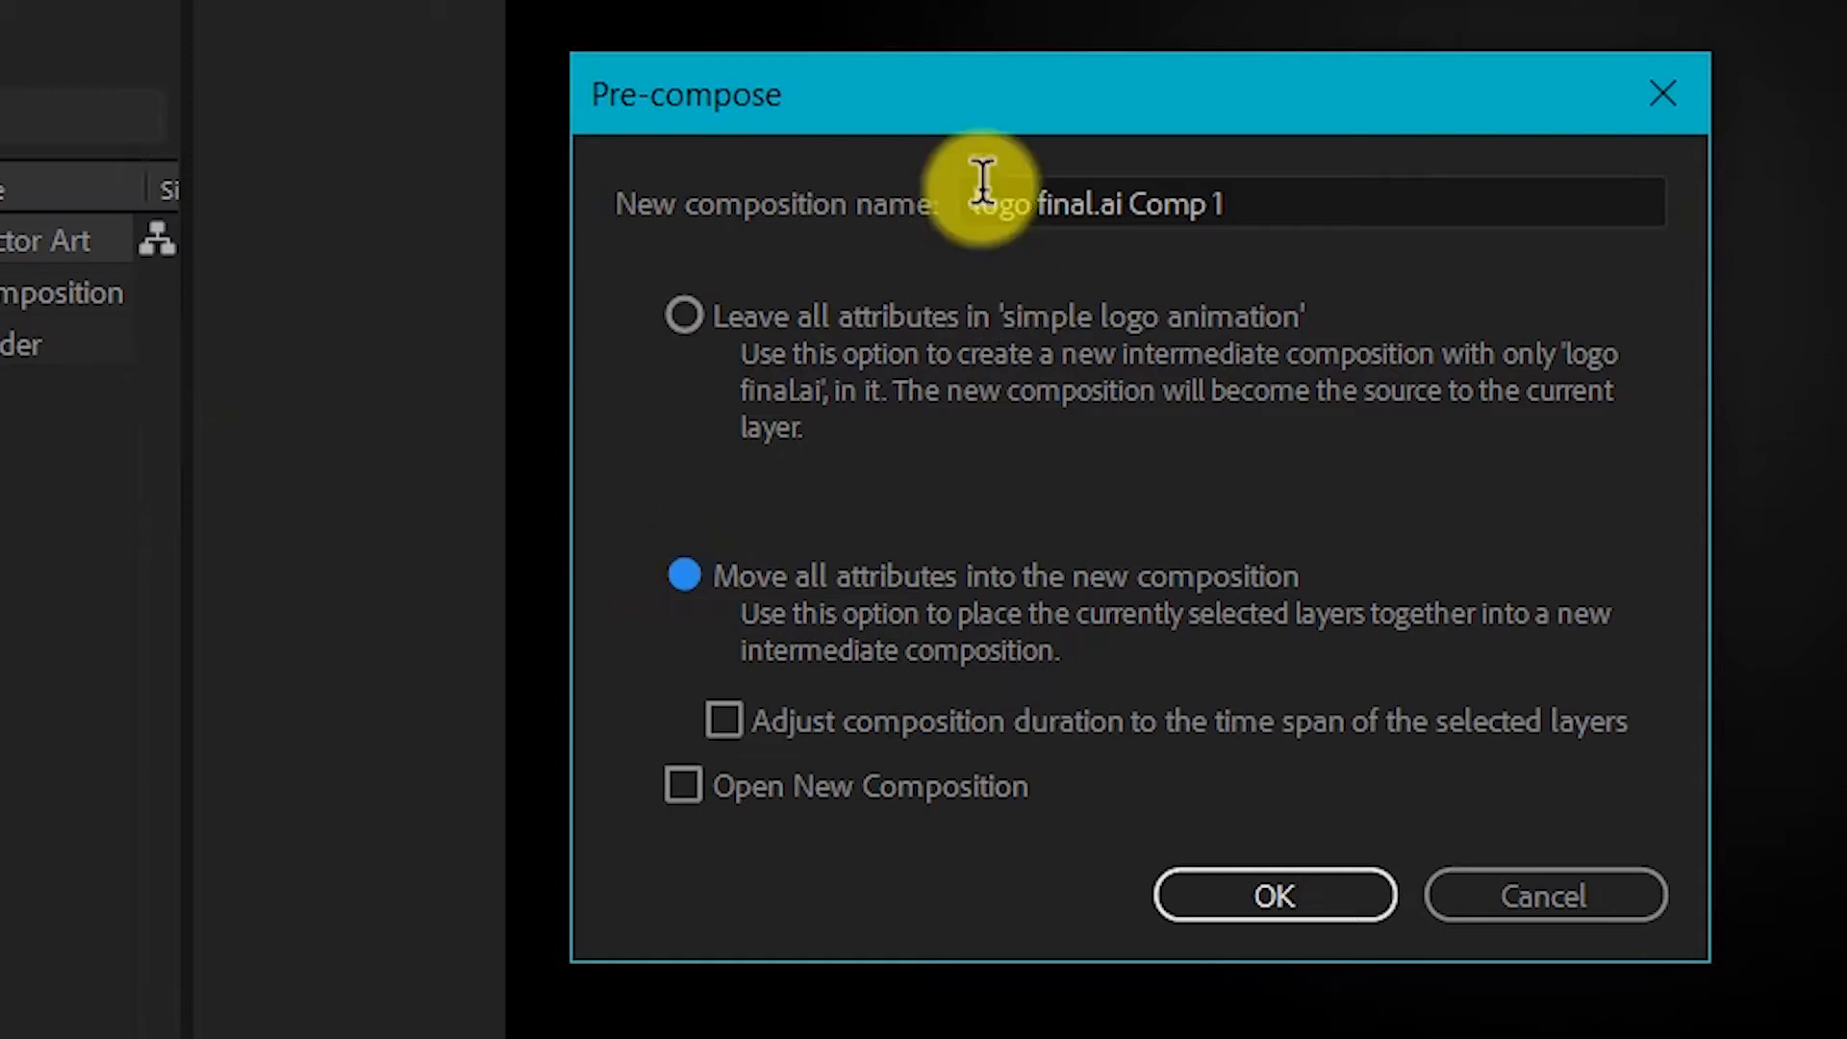
click(1257, 198)
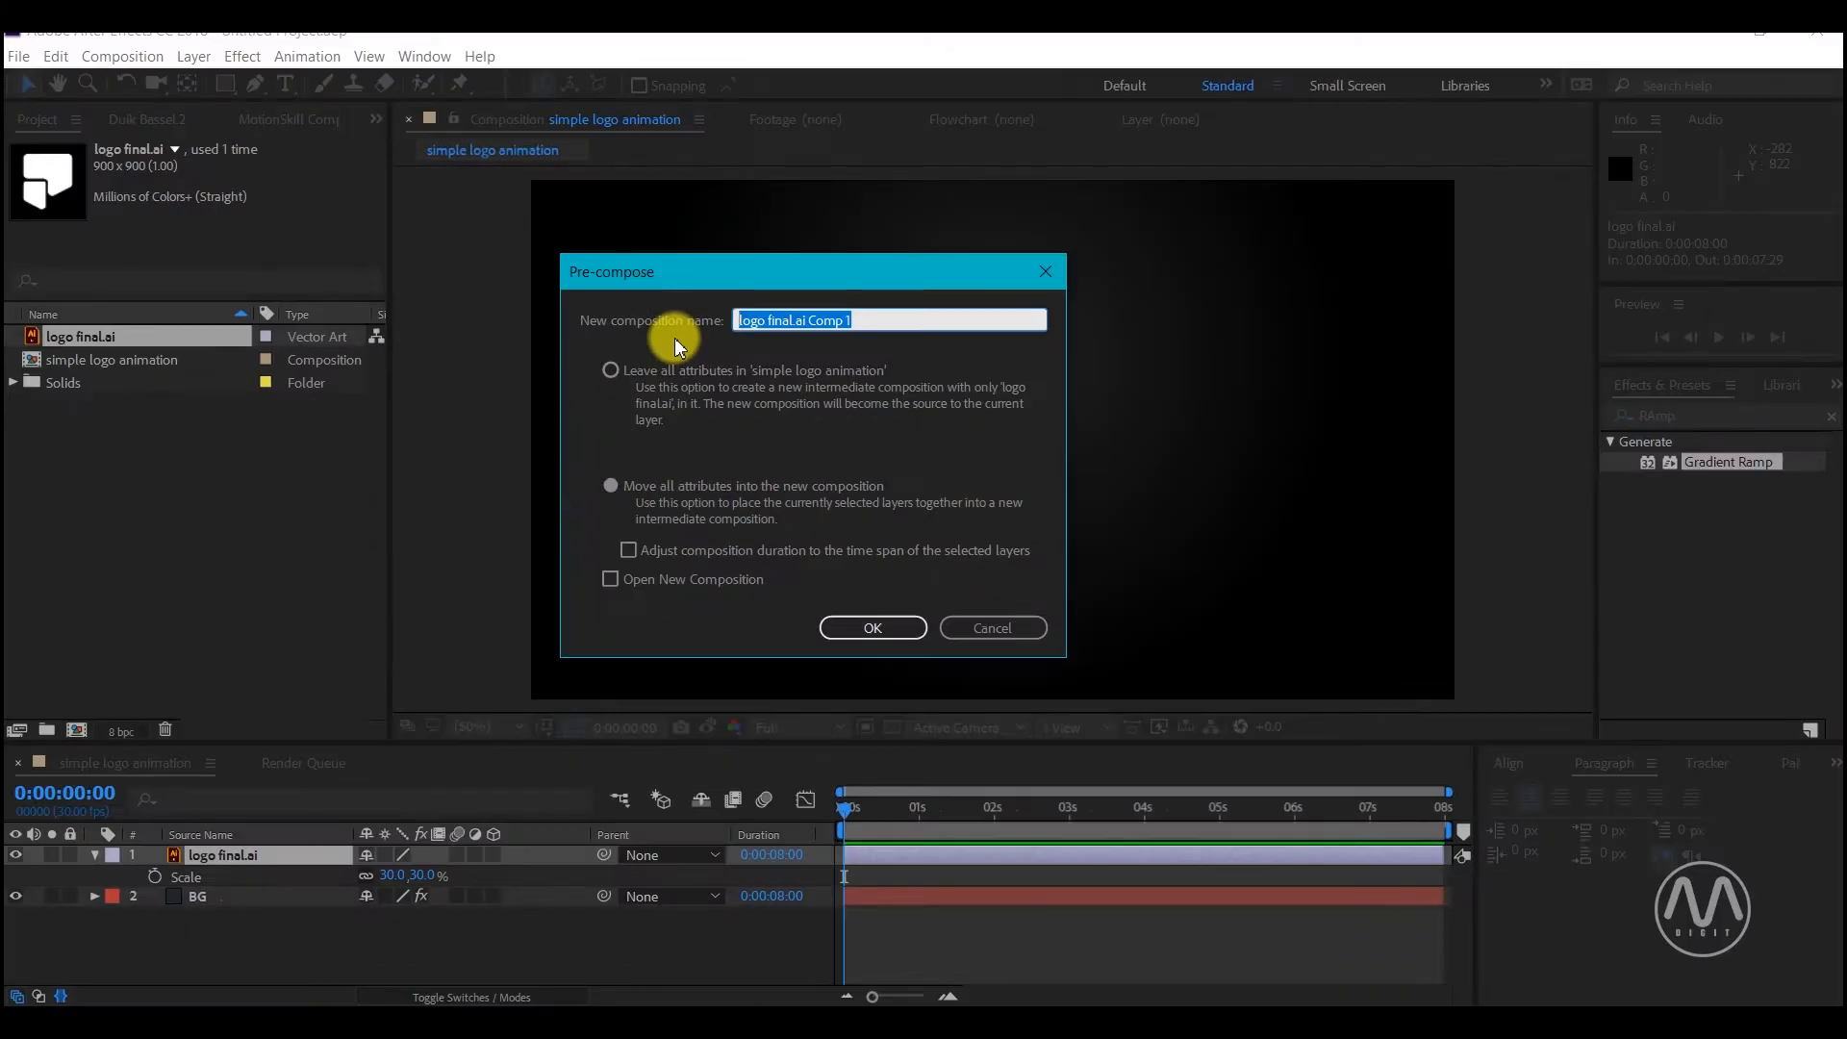
text(LOGO_HOLDER)
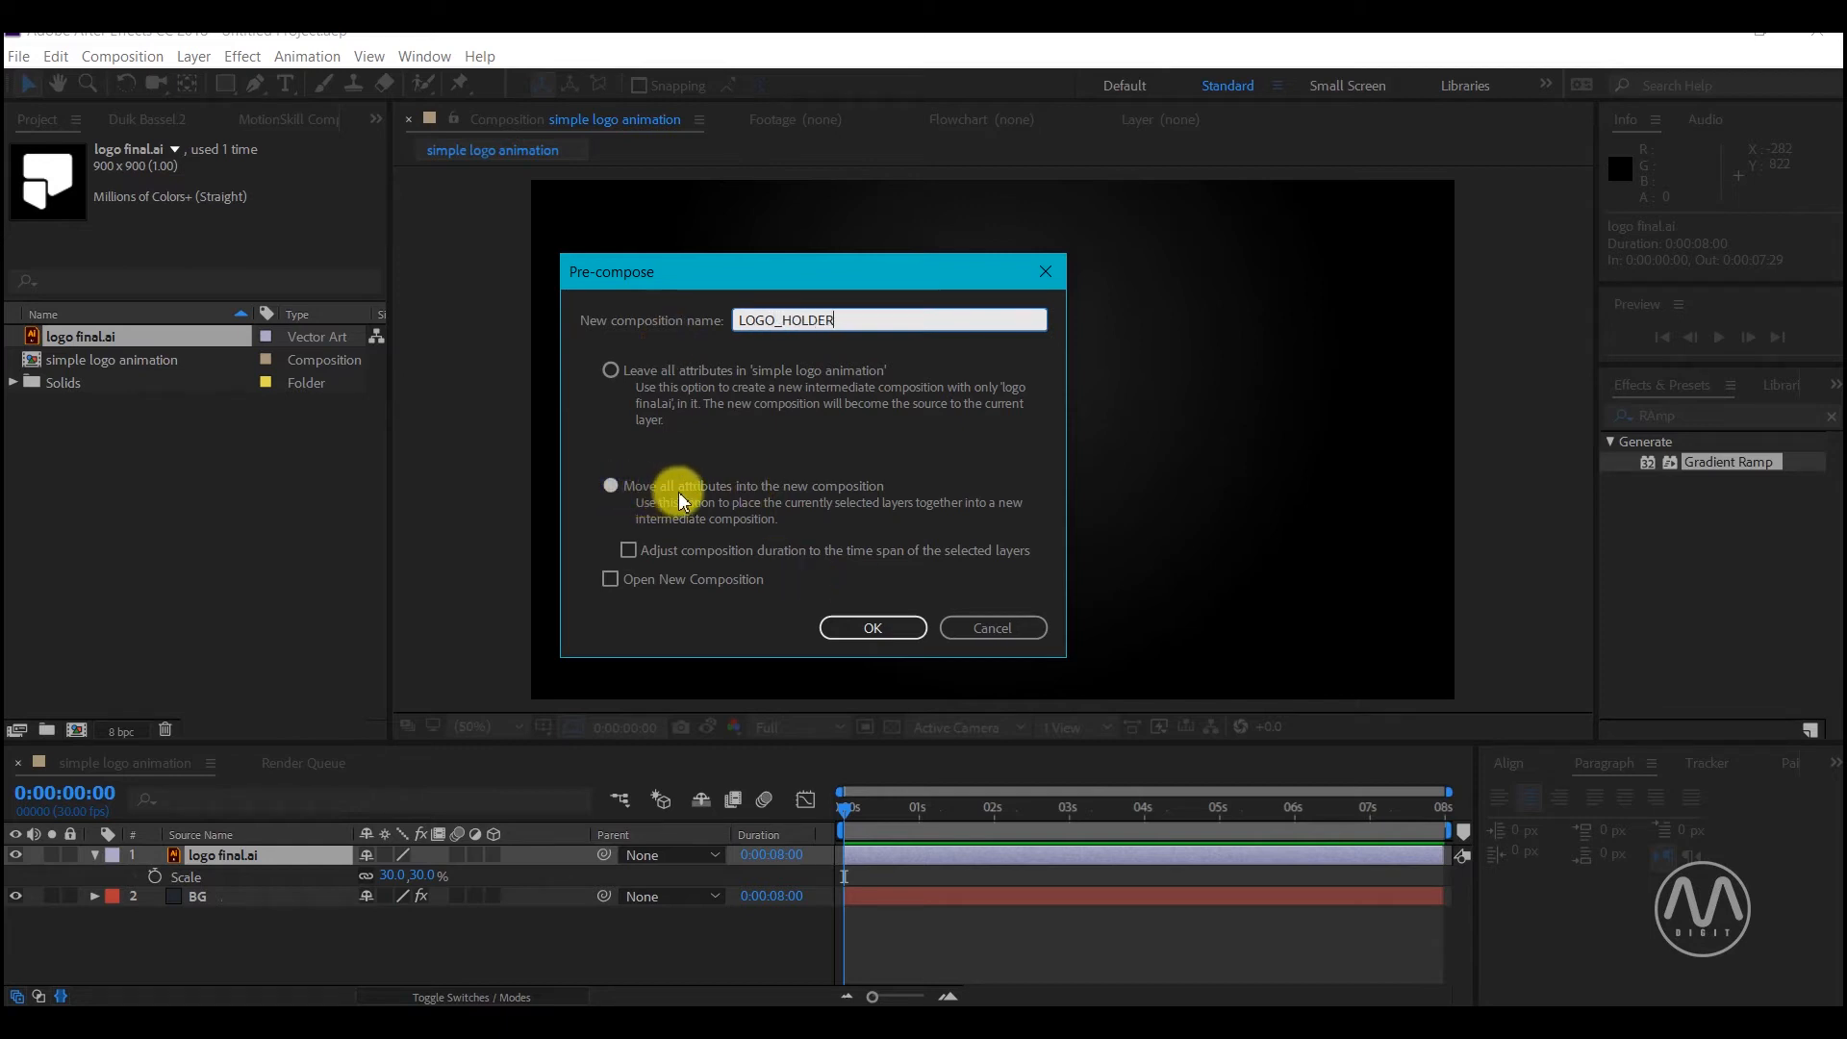
click(886, 628)
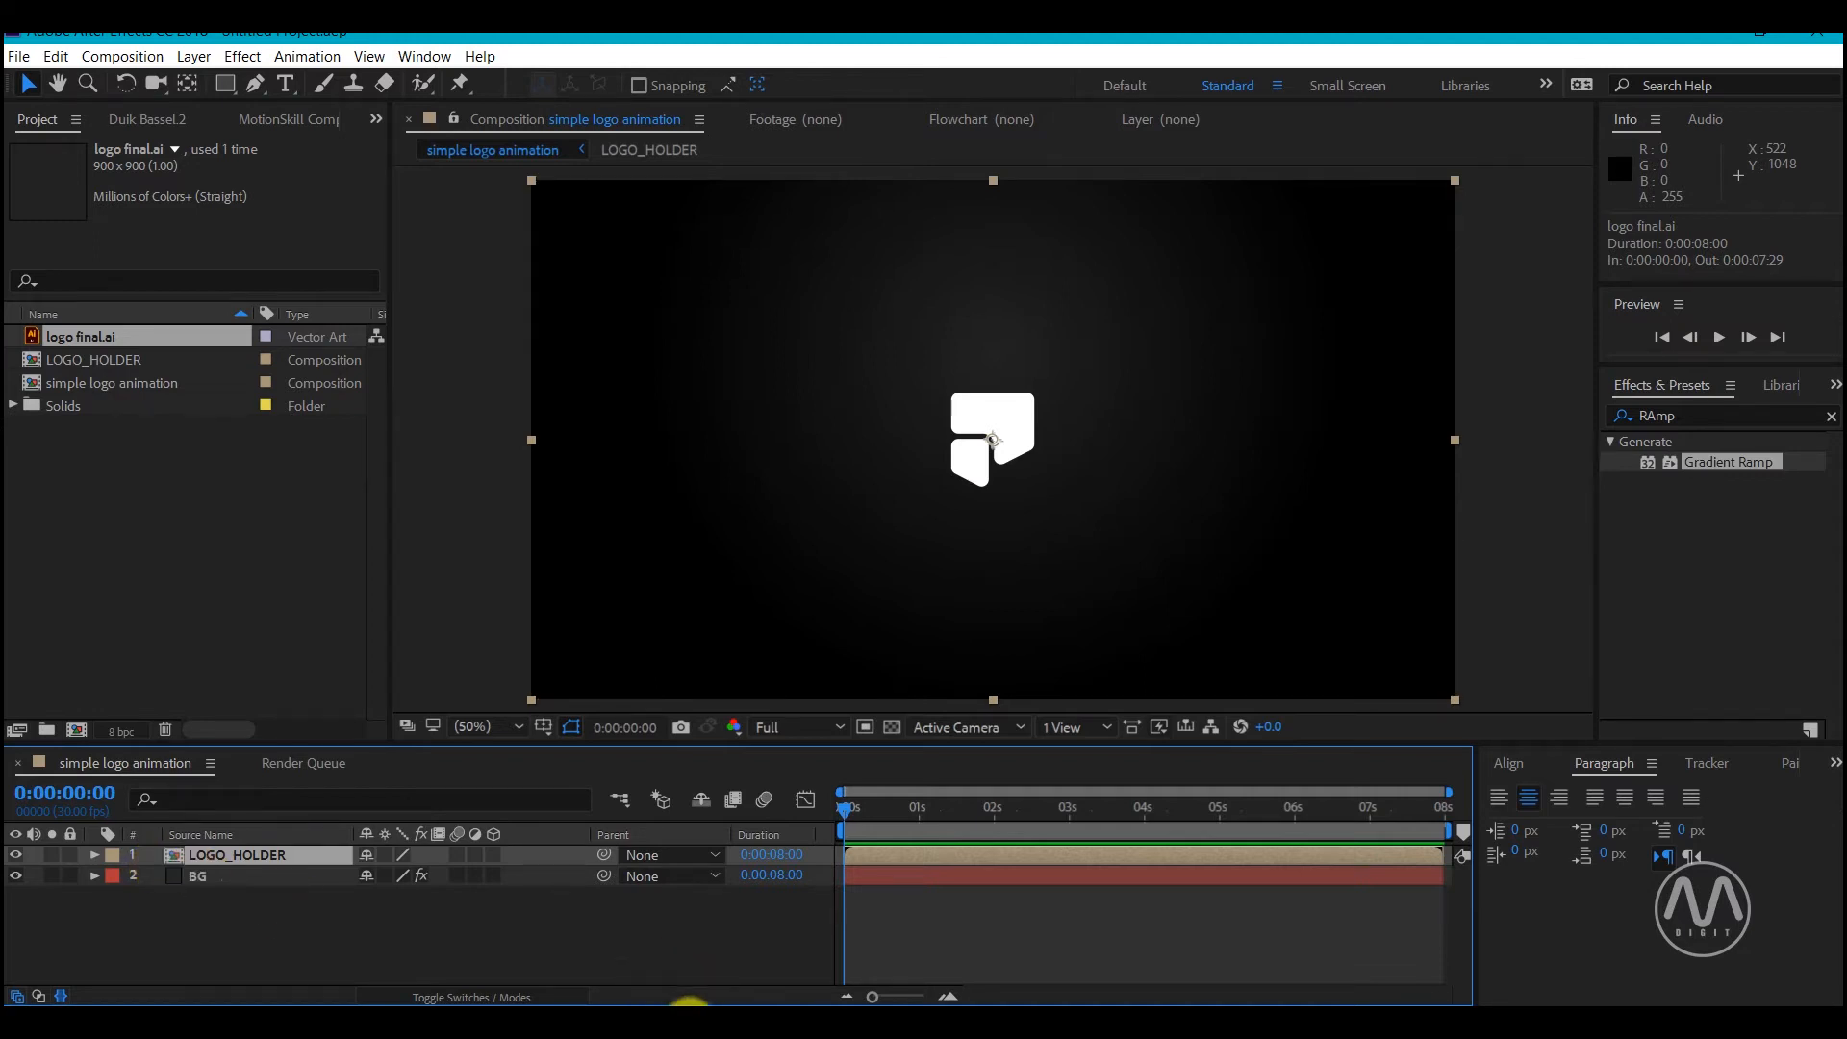
Import 3d stroke.mov from the ASSETS folder and place it above LOGO_HOLDER in the simple logo animation timeline
click(681, 1021)
click(753, 906)
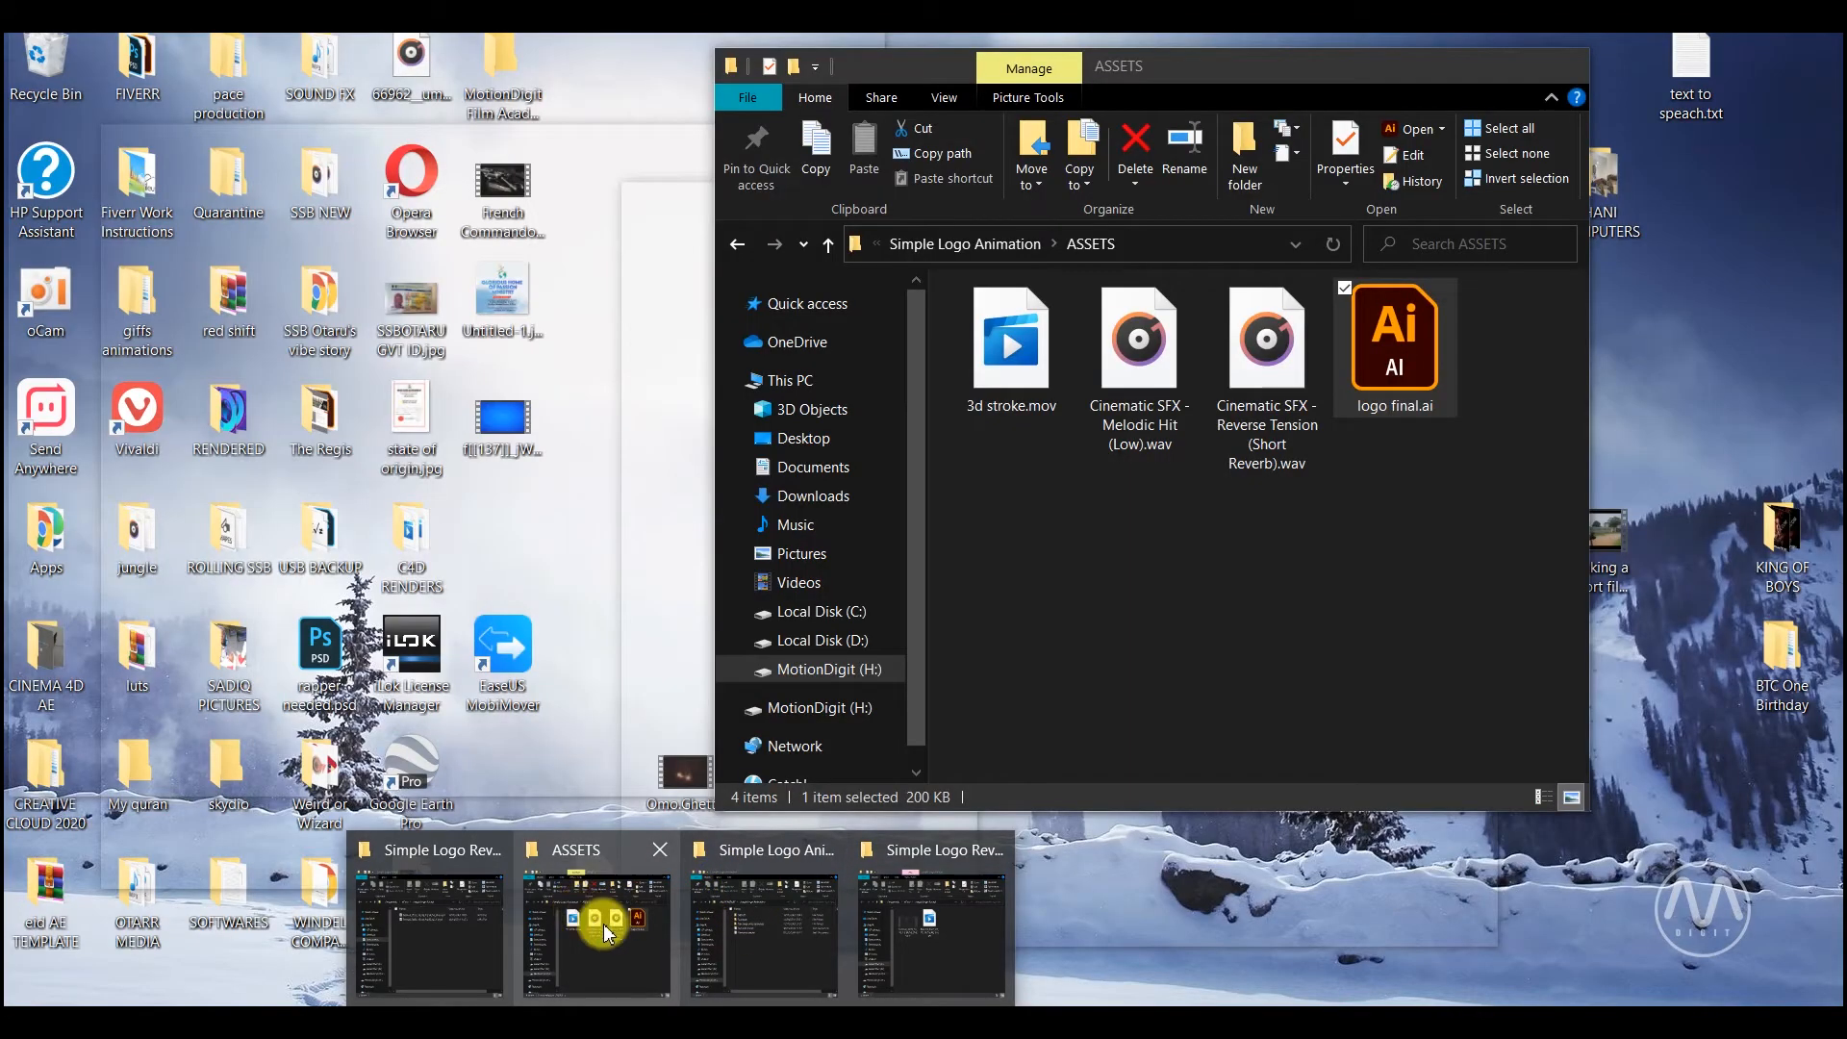
click(612, 920)
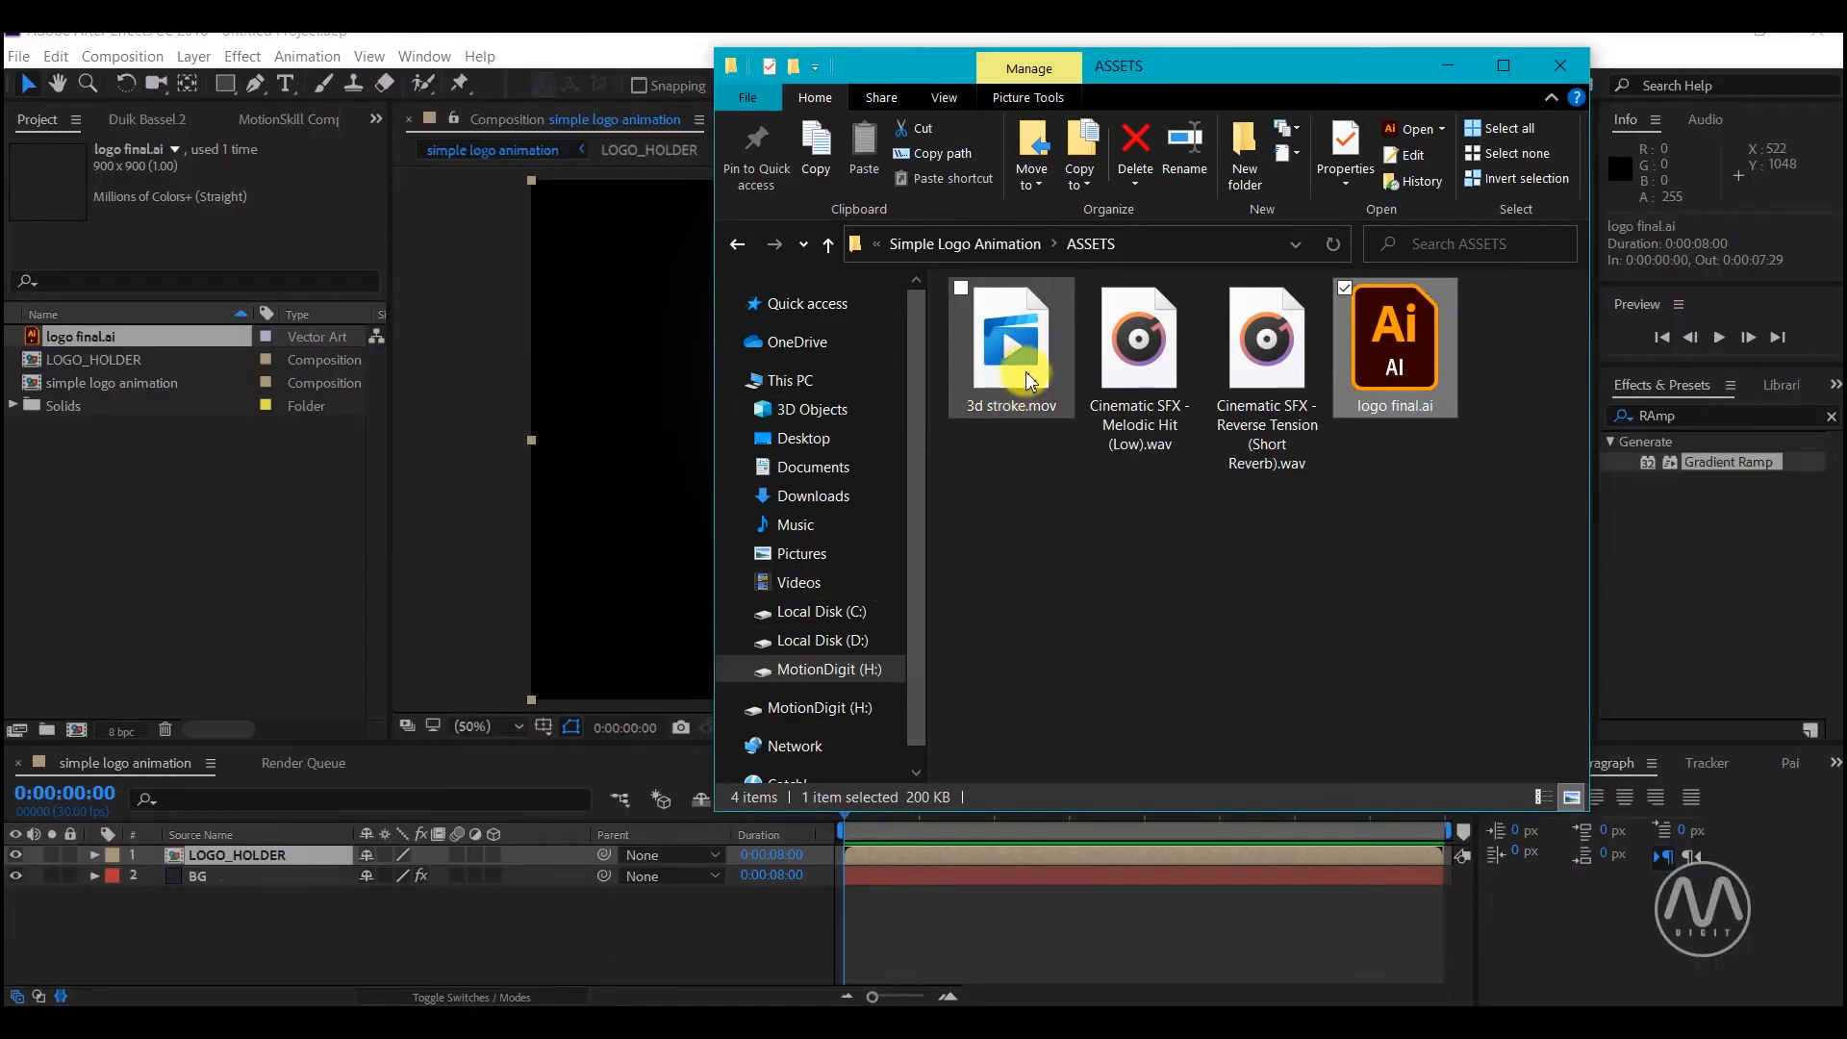
mouse_move(1032, 375)
mouse_down()
mouse_move(335, 511)
mouse_move(303, 586)
mouse_move(119, 554)
mouse_up()
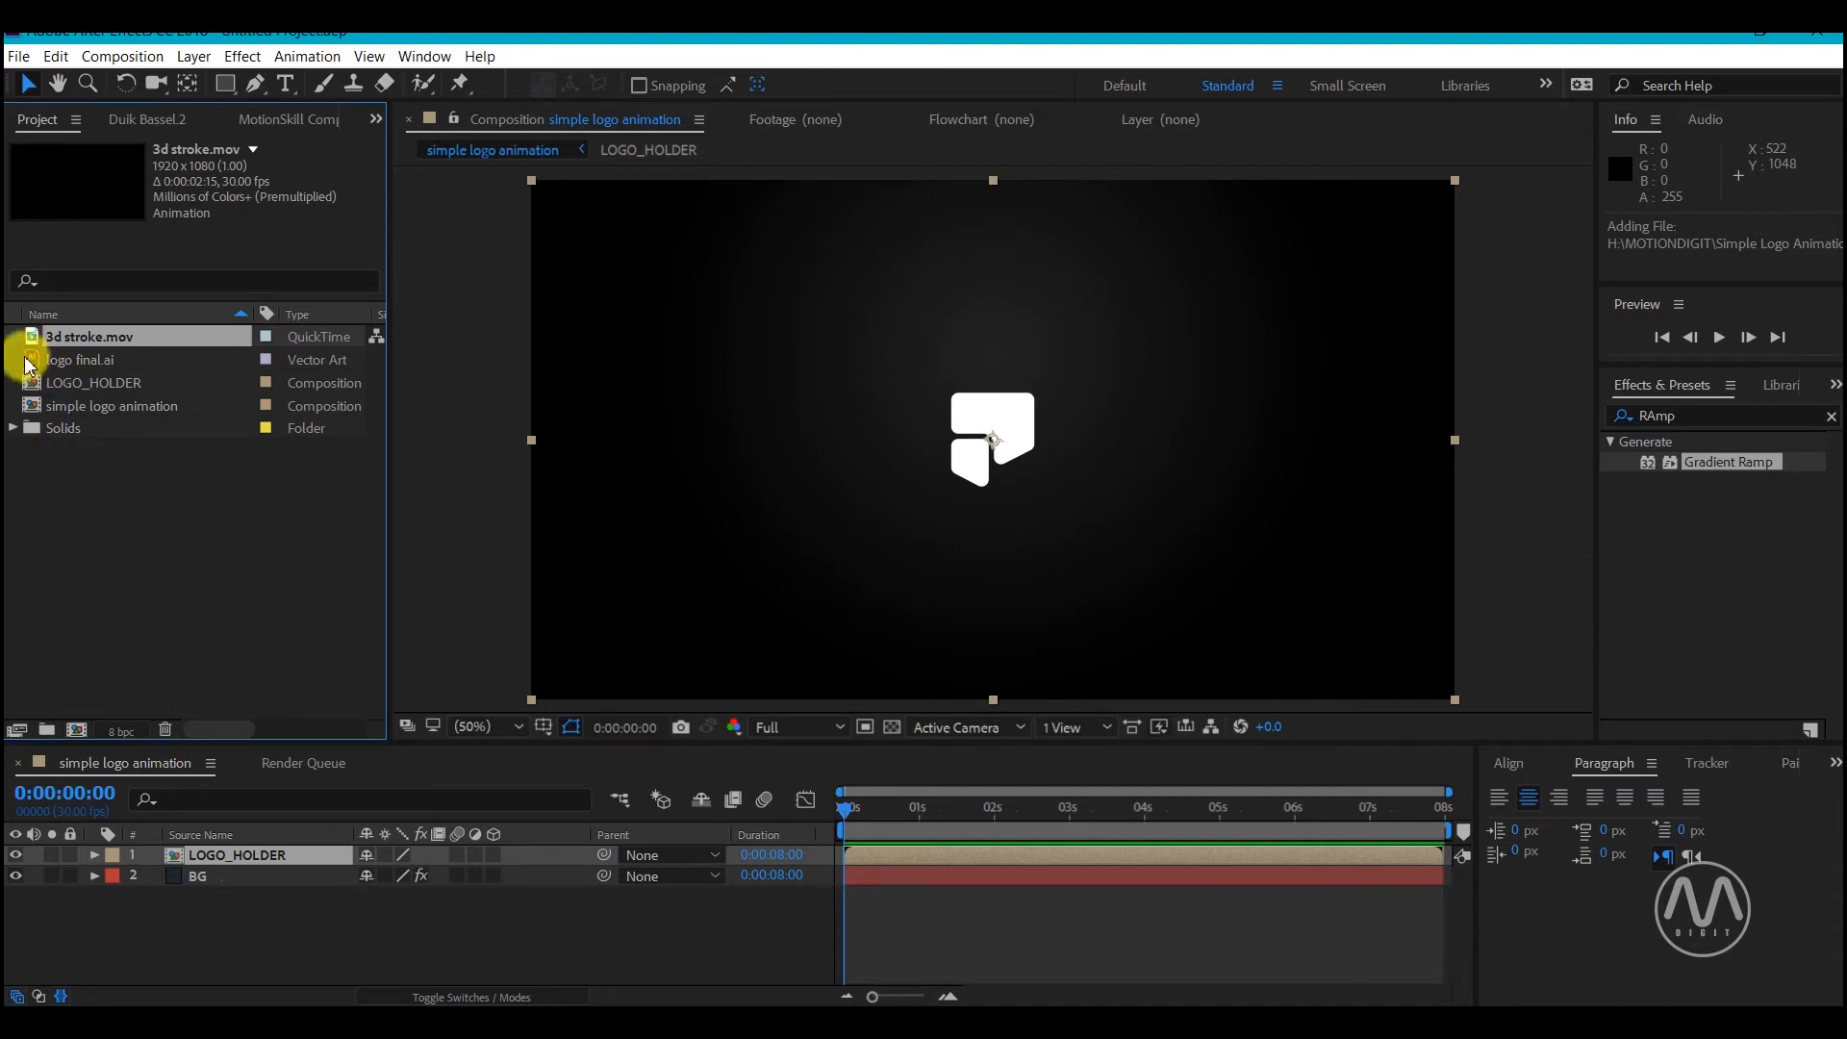
mouse_move(39, 341)
mouse_down()
mouse_move(20, 392)
mouse_move(112, 857)
mouse_move(166, 854)
mouse_up()
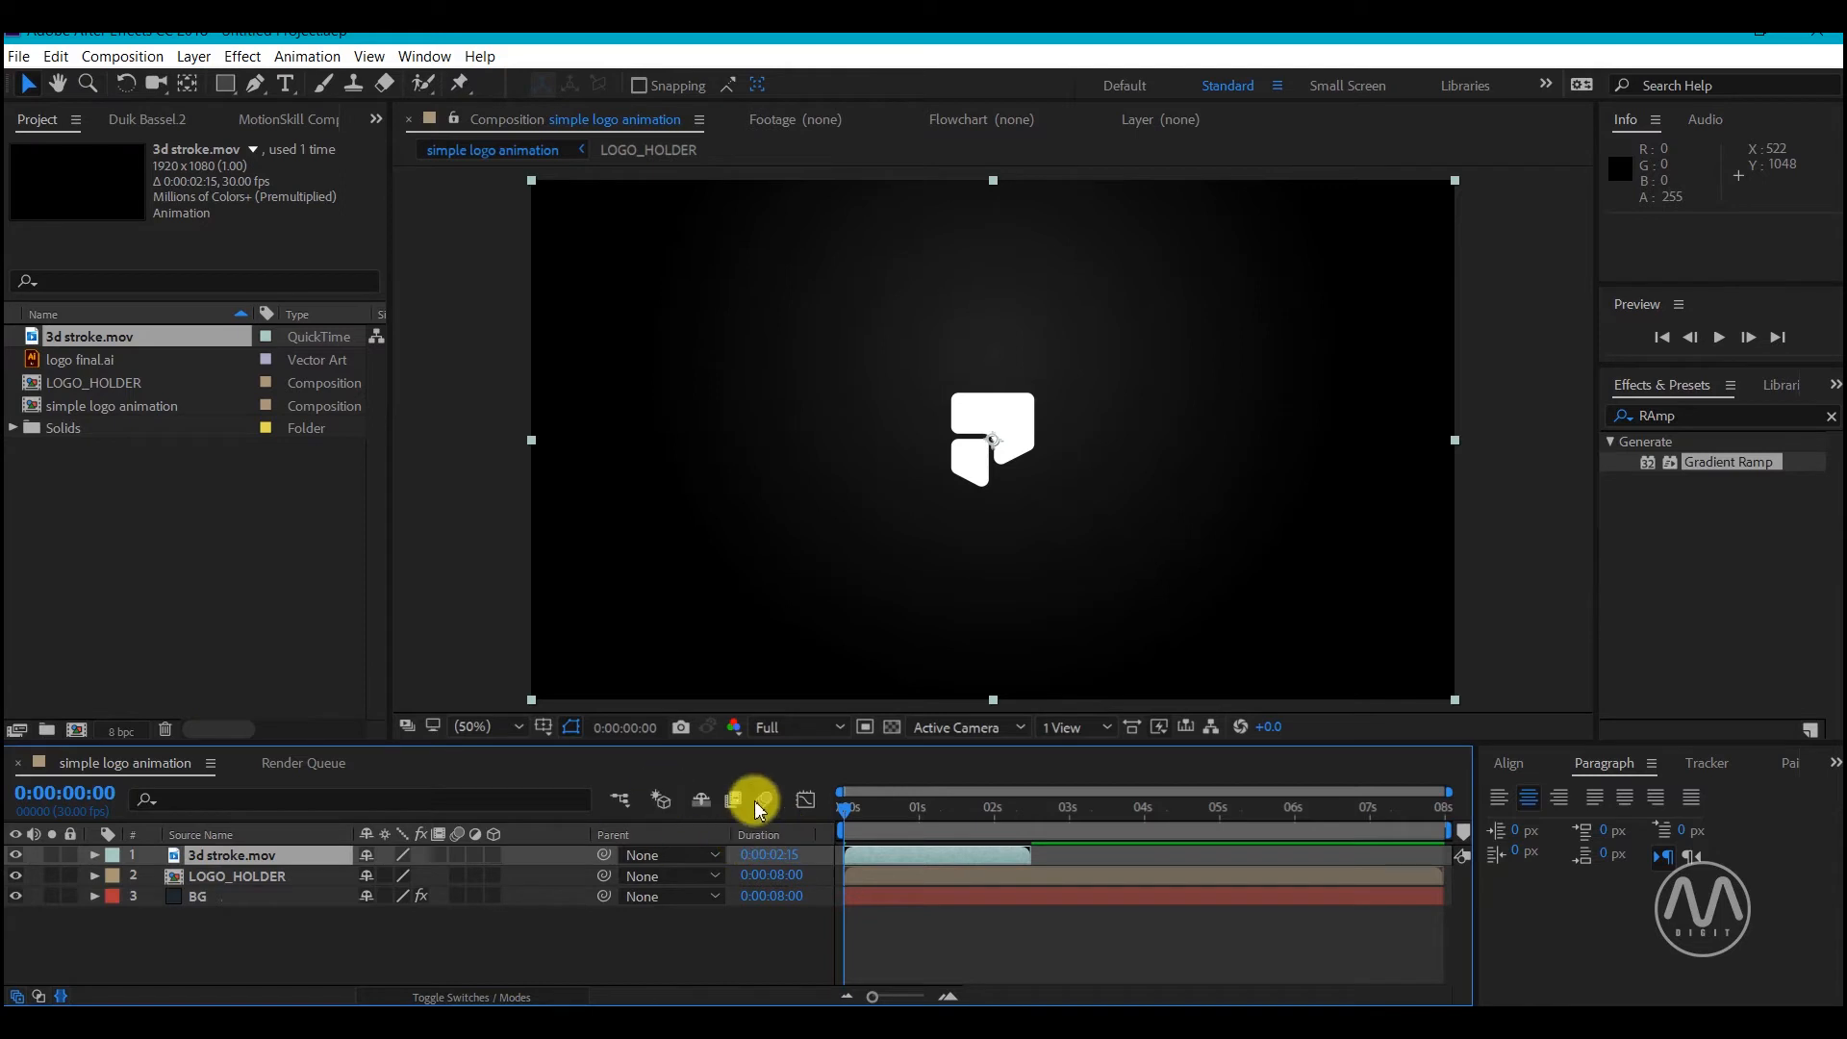
Keyframe LOGO_HOLDER's scale from 0% at 0:00:01:23 to 100% at 0:00:02:06
mouse_move(851, 811)
mouse_down()
mouse_move(1014, 810)
mouse_move(909, 814)
mouse_move(976, 812)
mouse_up()
click(217, 878)
key(s)
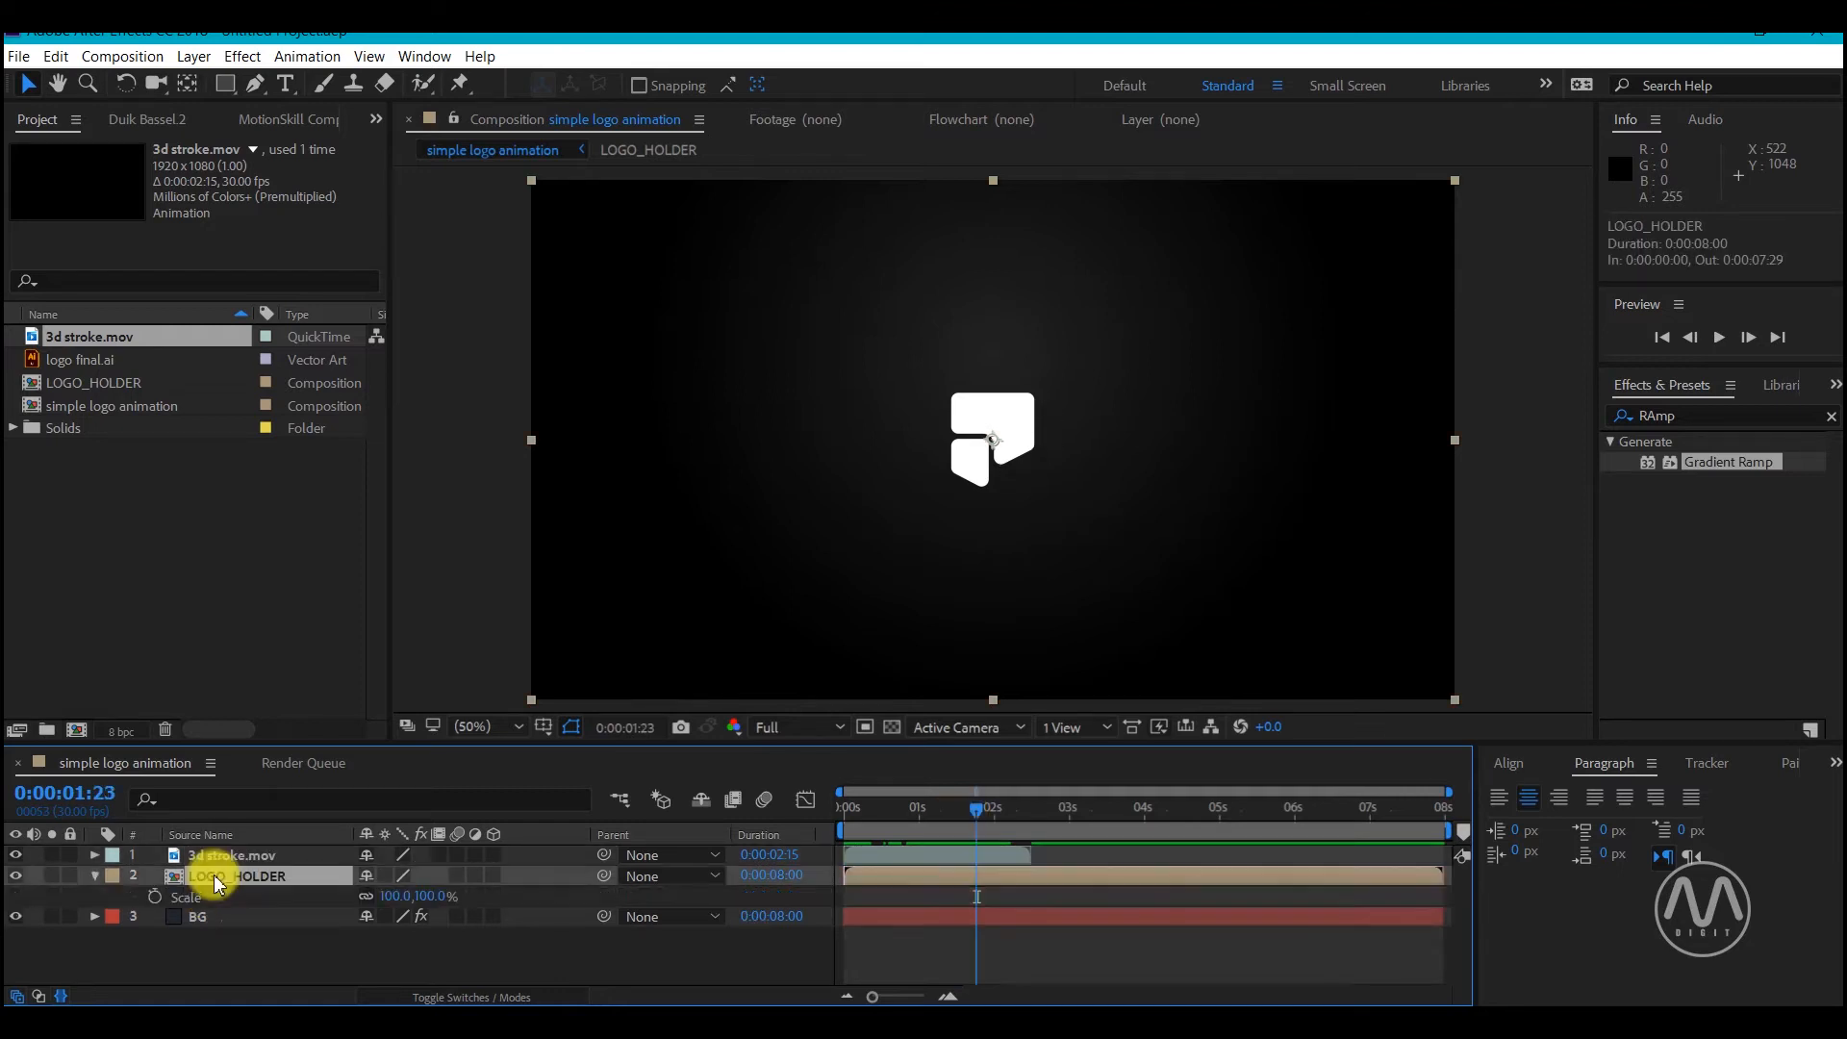
click(155, 898)
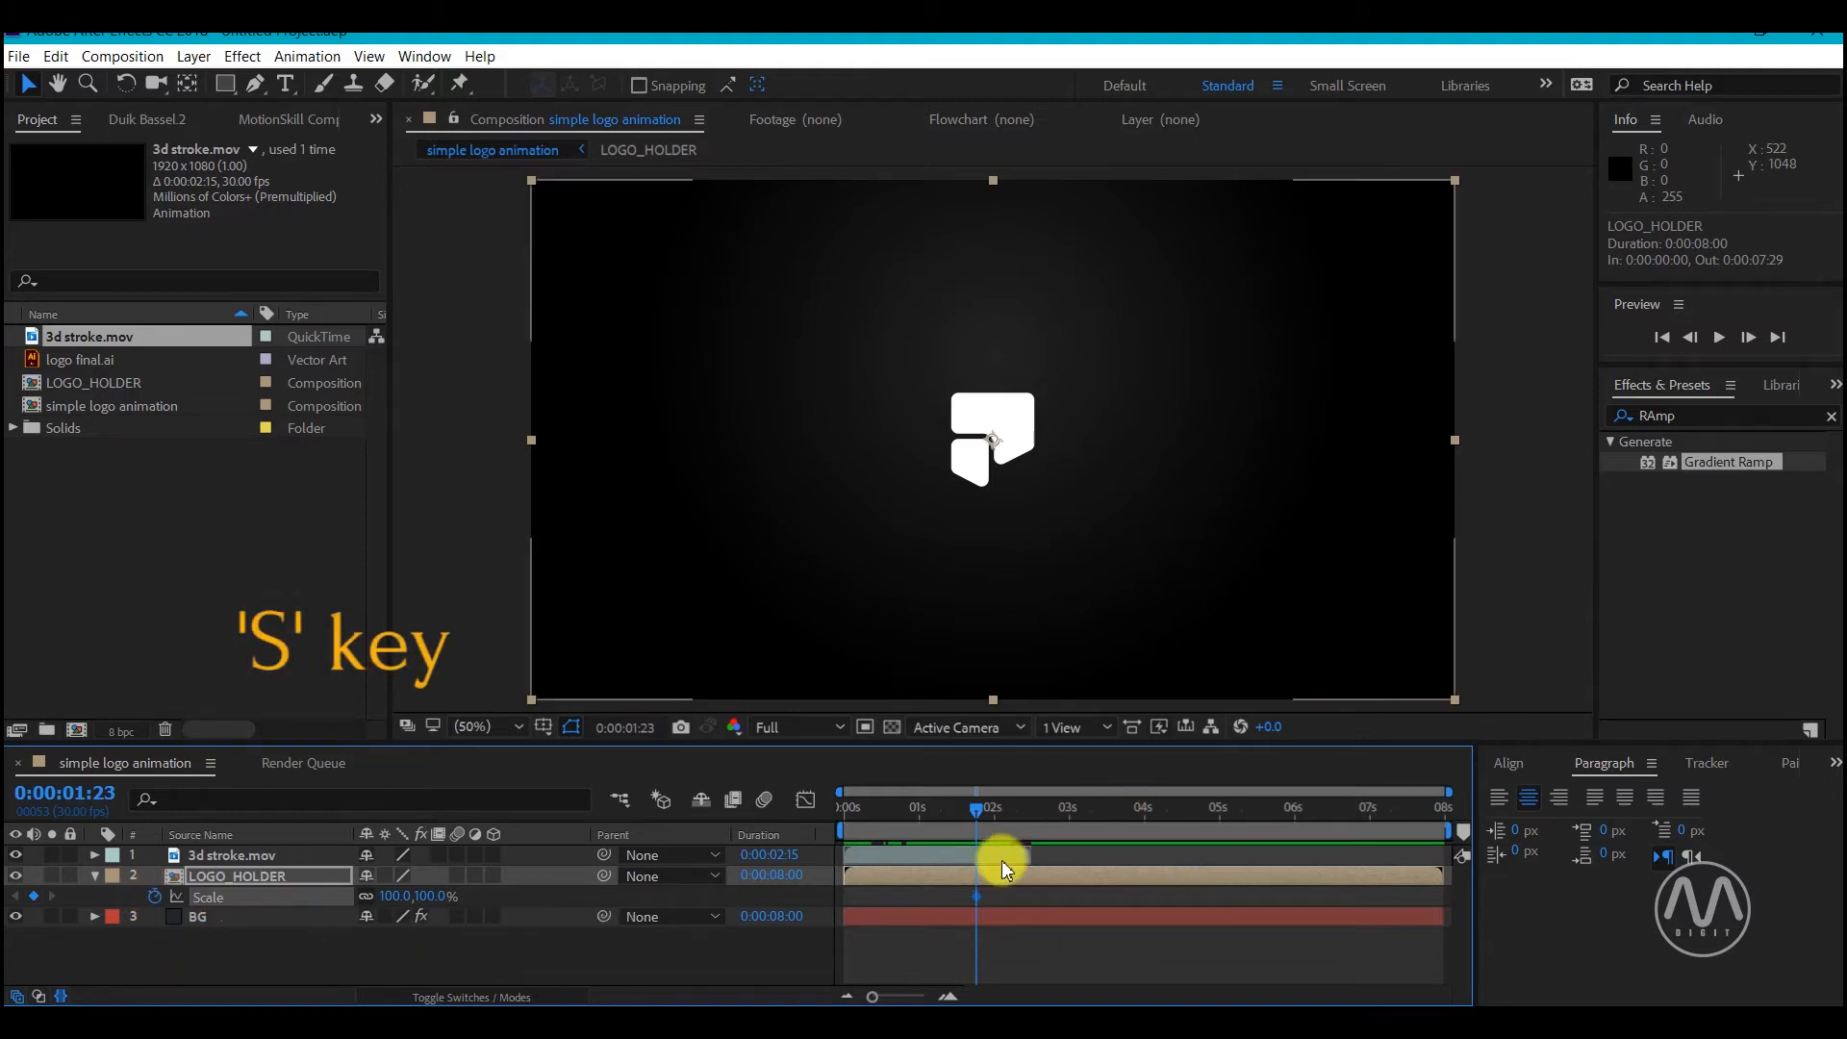
drag(977, 897, 1009, 896)
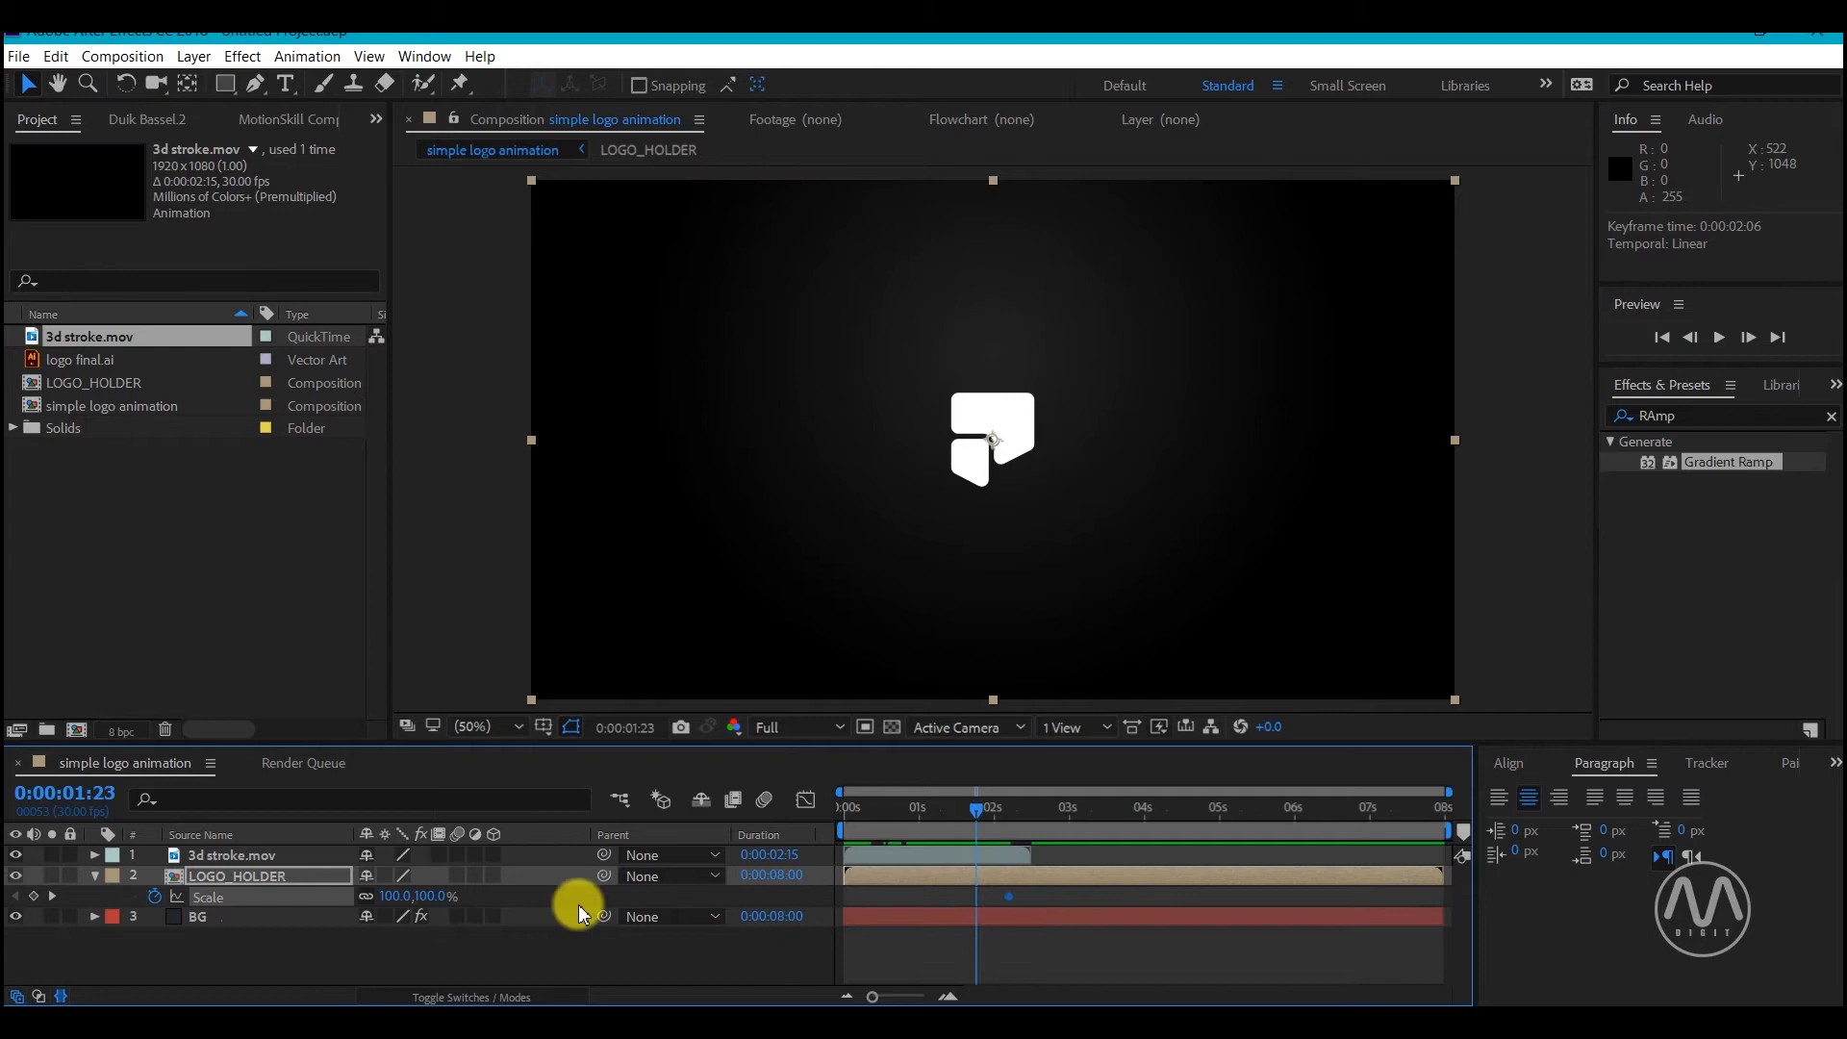
click(390, 899)
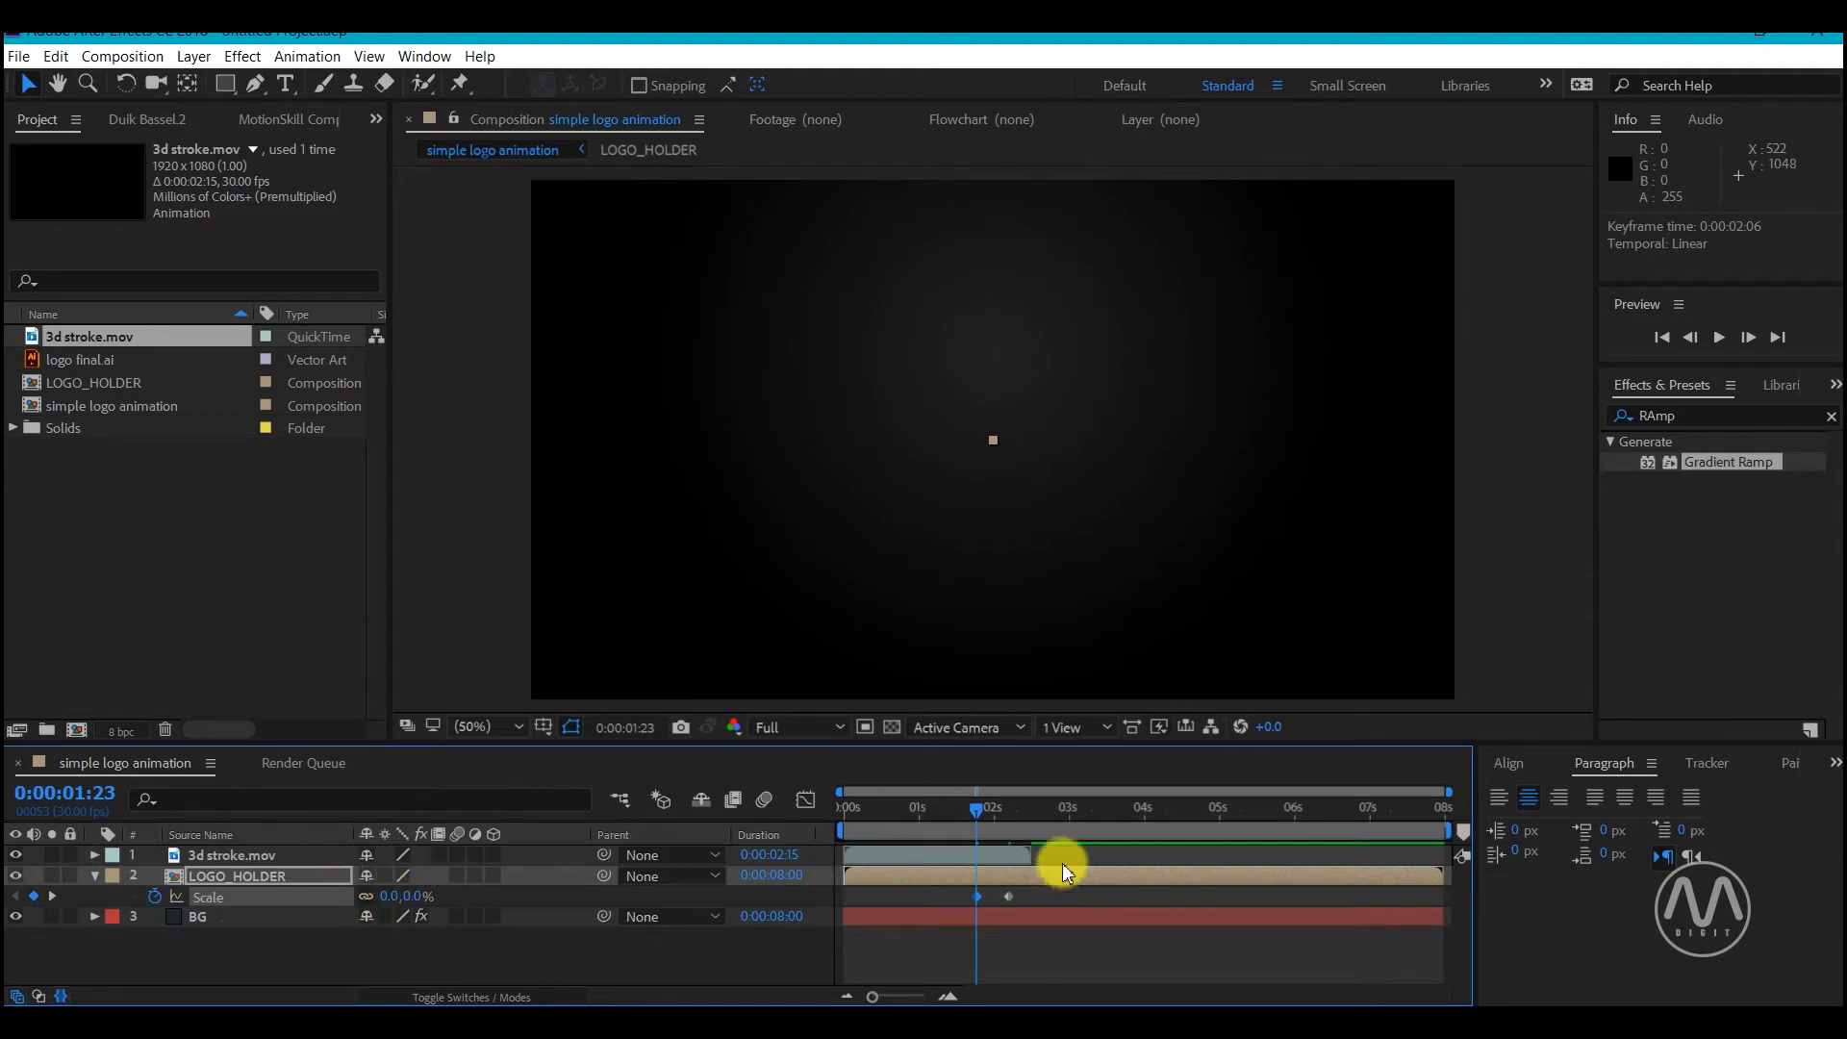
End the work area at 0:00:04:11 and preview the logo's scale animation
click(1172, 814)
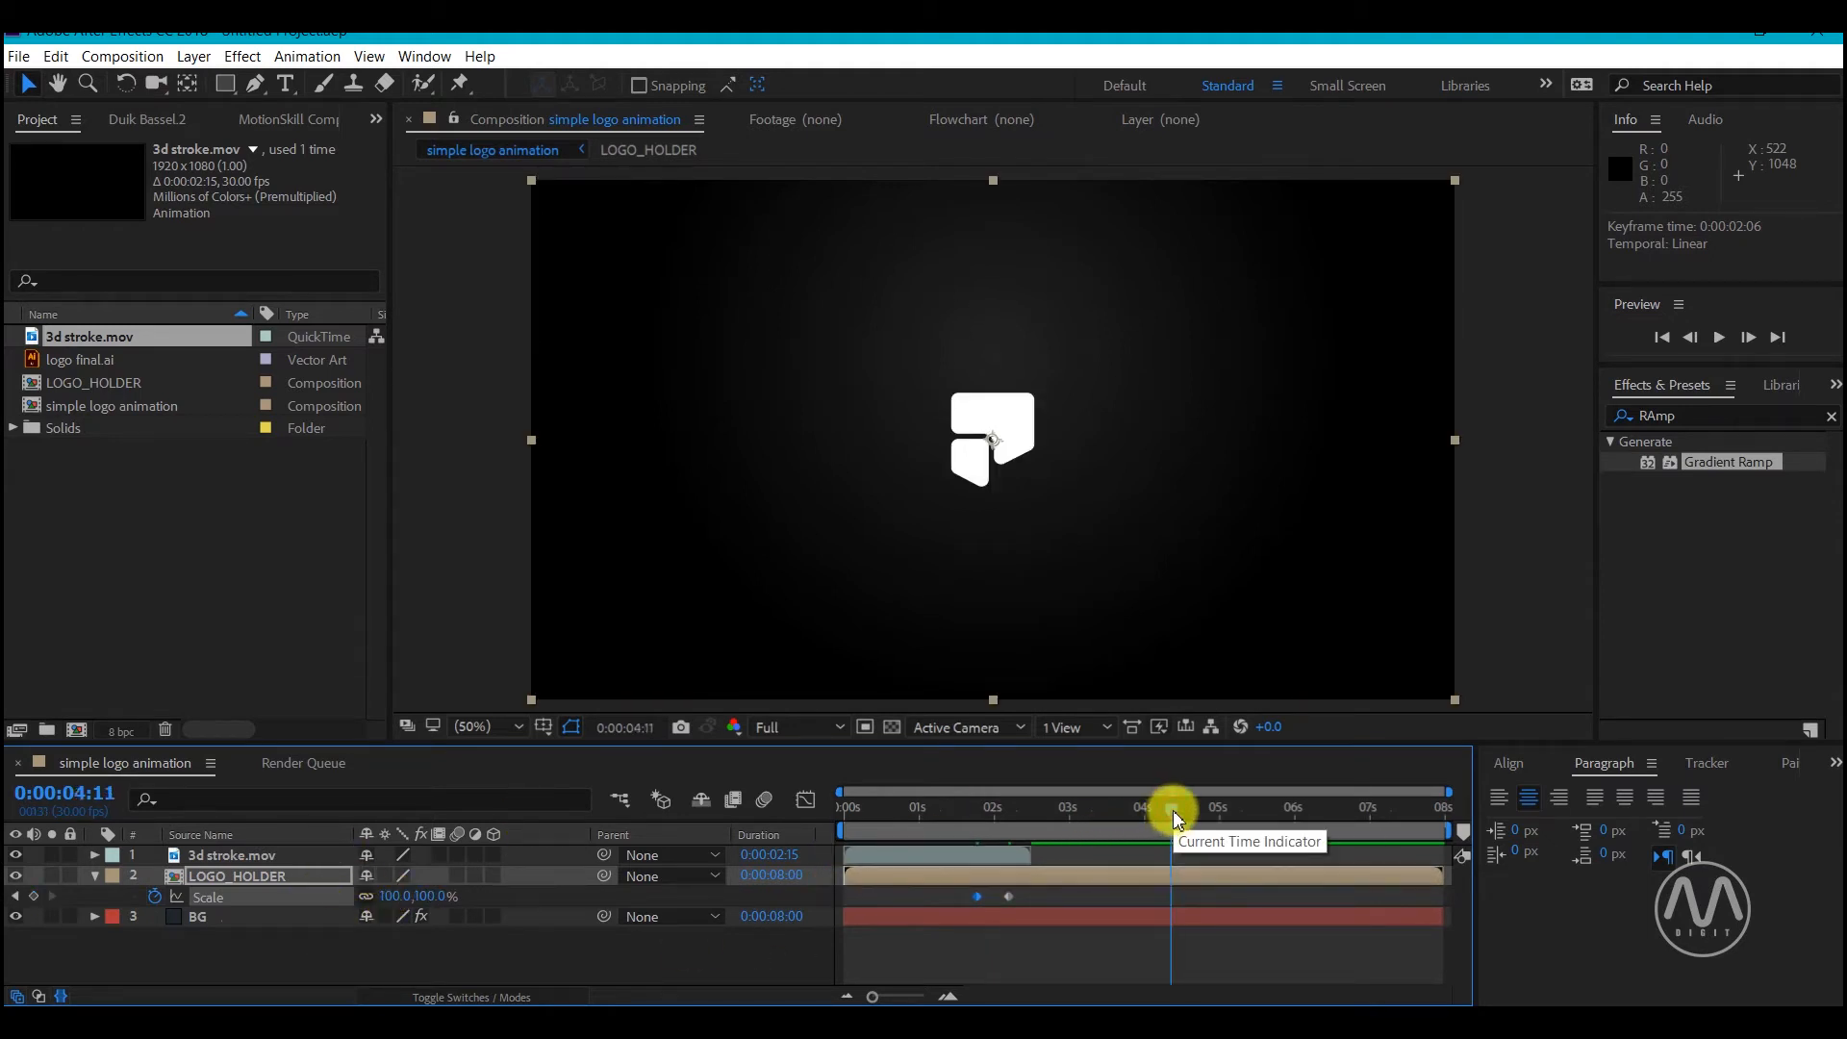
key(n)
key(space)
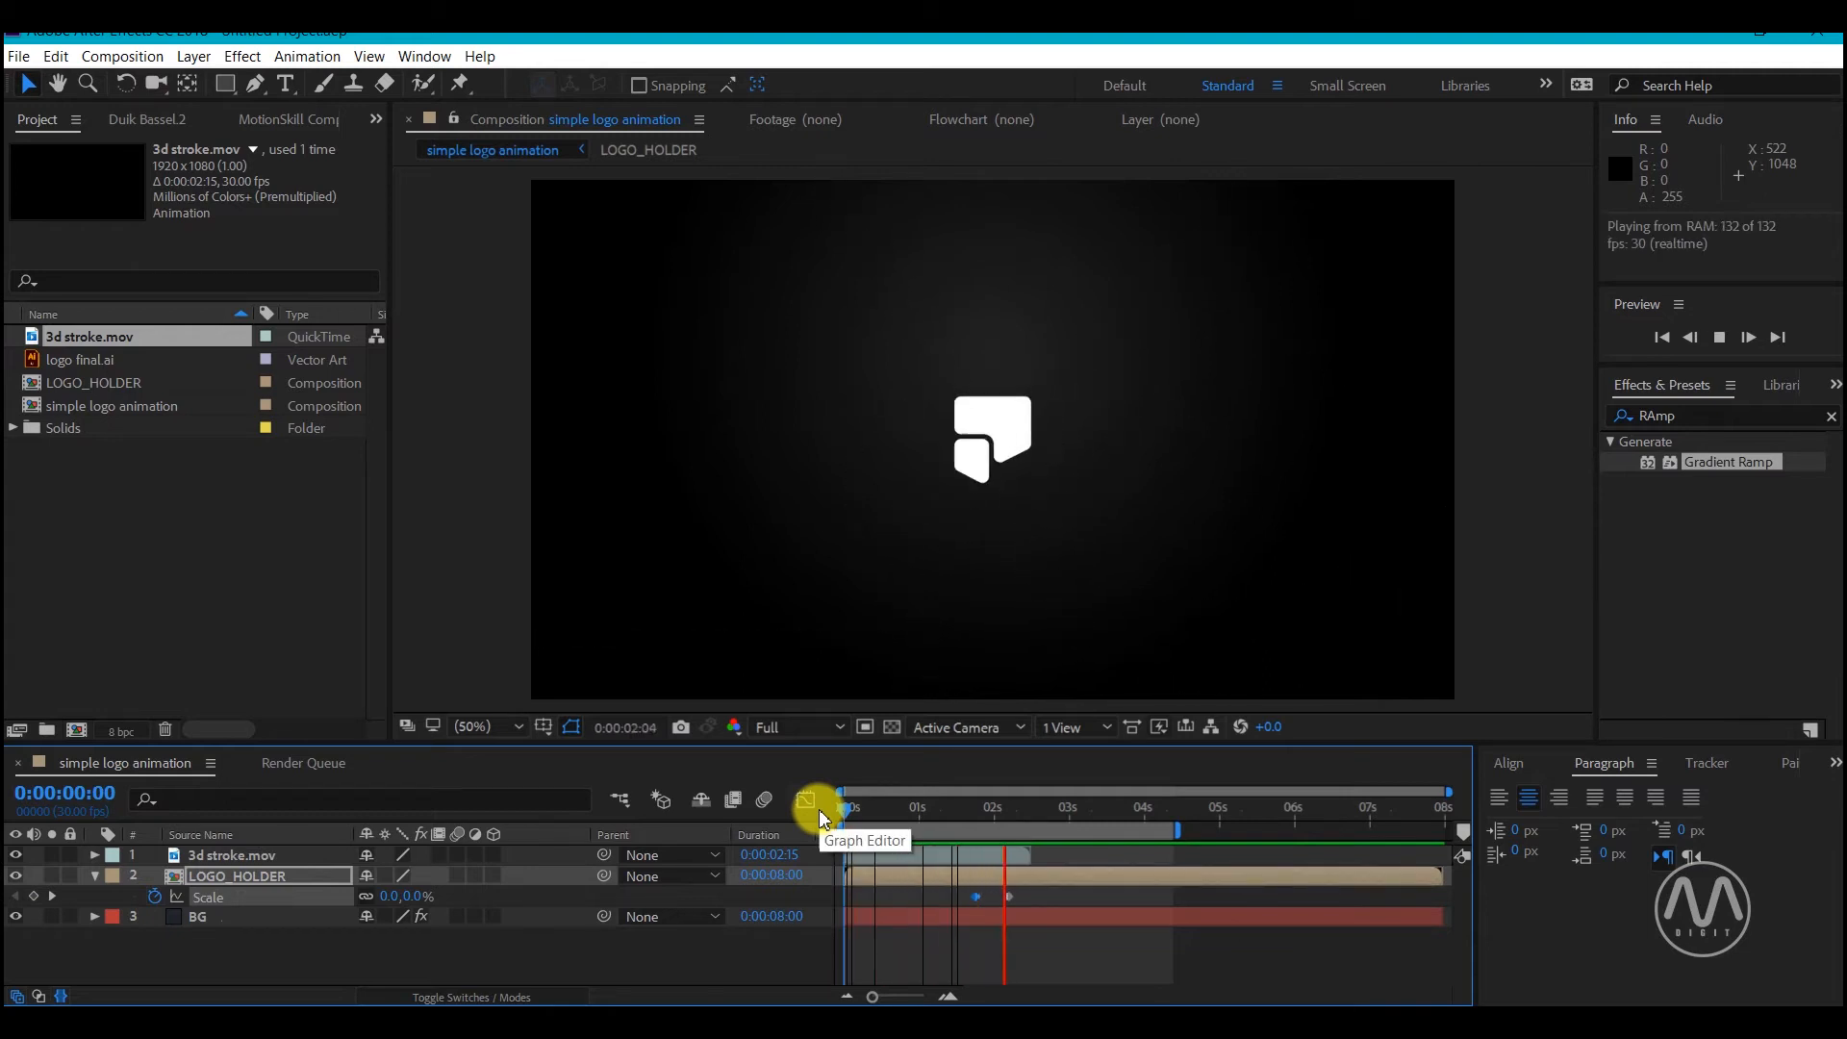
key(space)
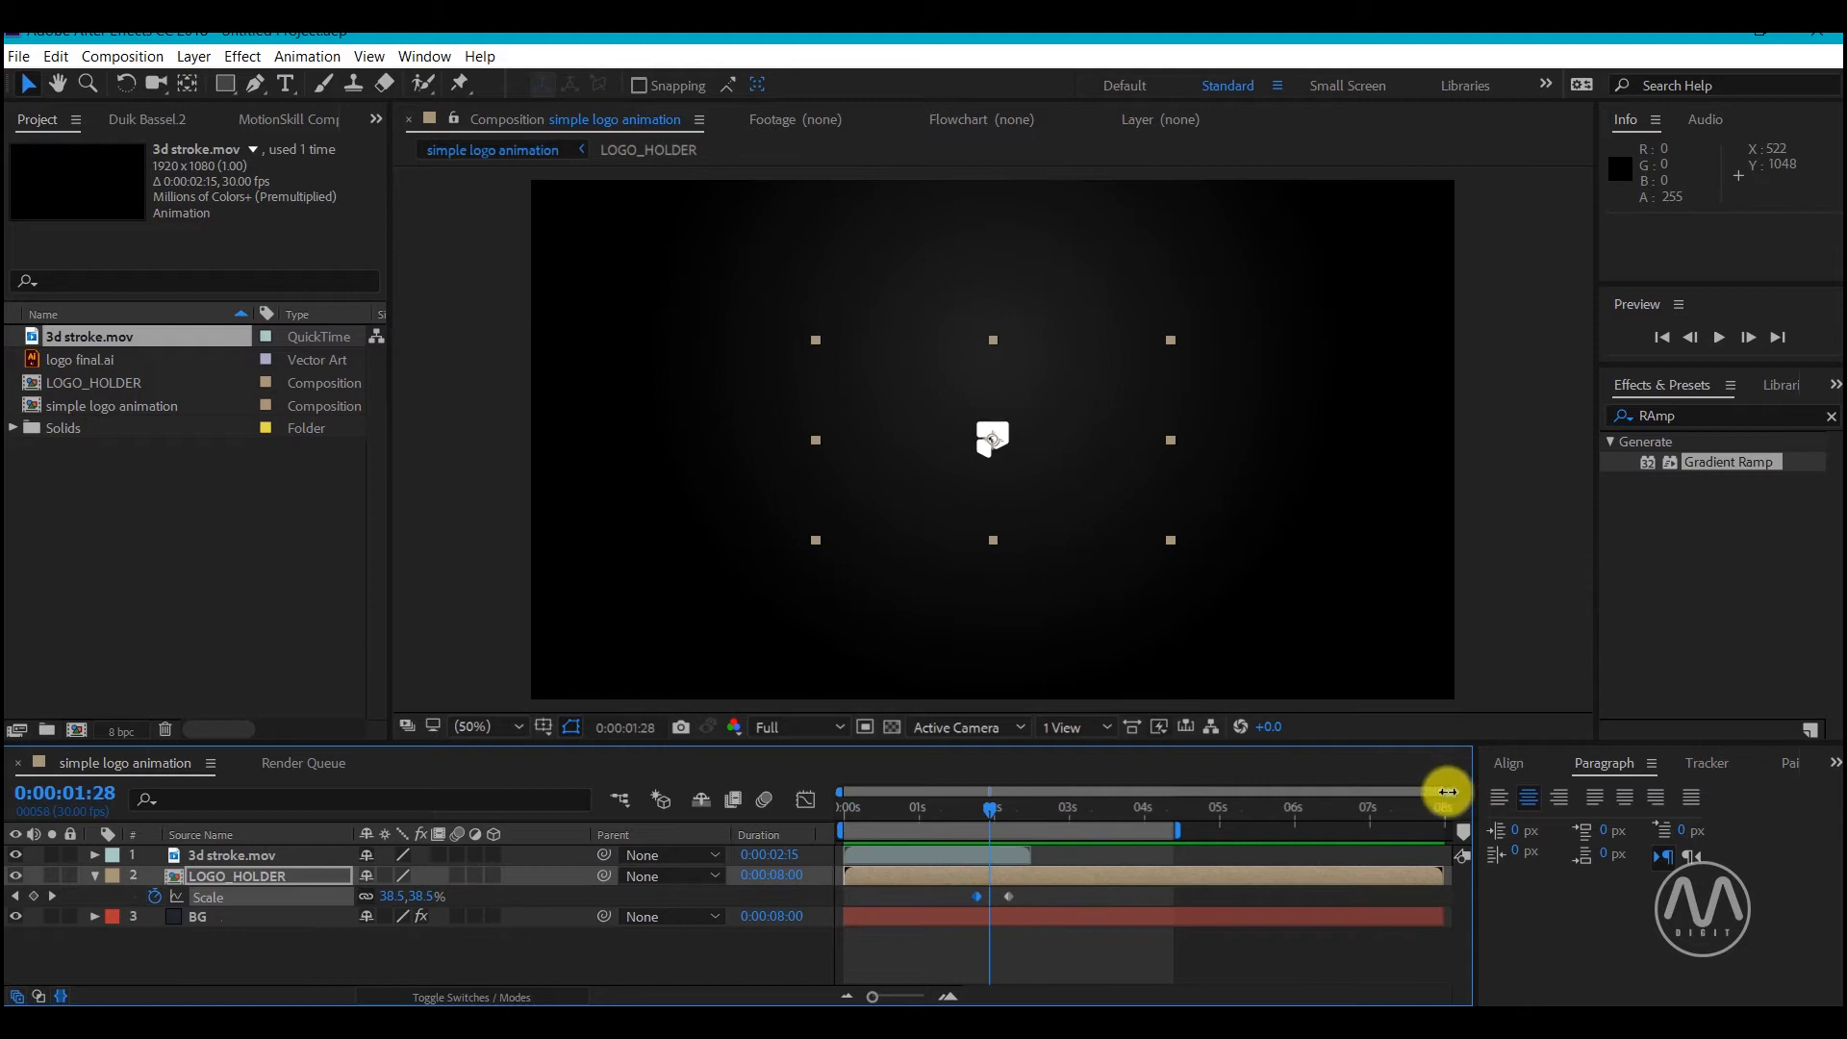
Keyframe LOGO_HOLDER's rotation at 0° at 0:00:02:06 and at -15° at 0:00:01:24
drag(1446, 791, 1105, 794)
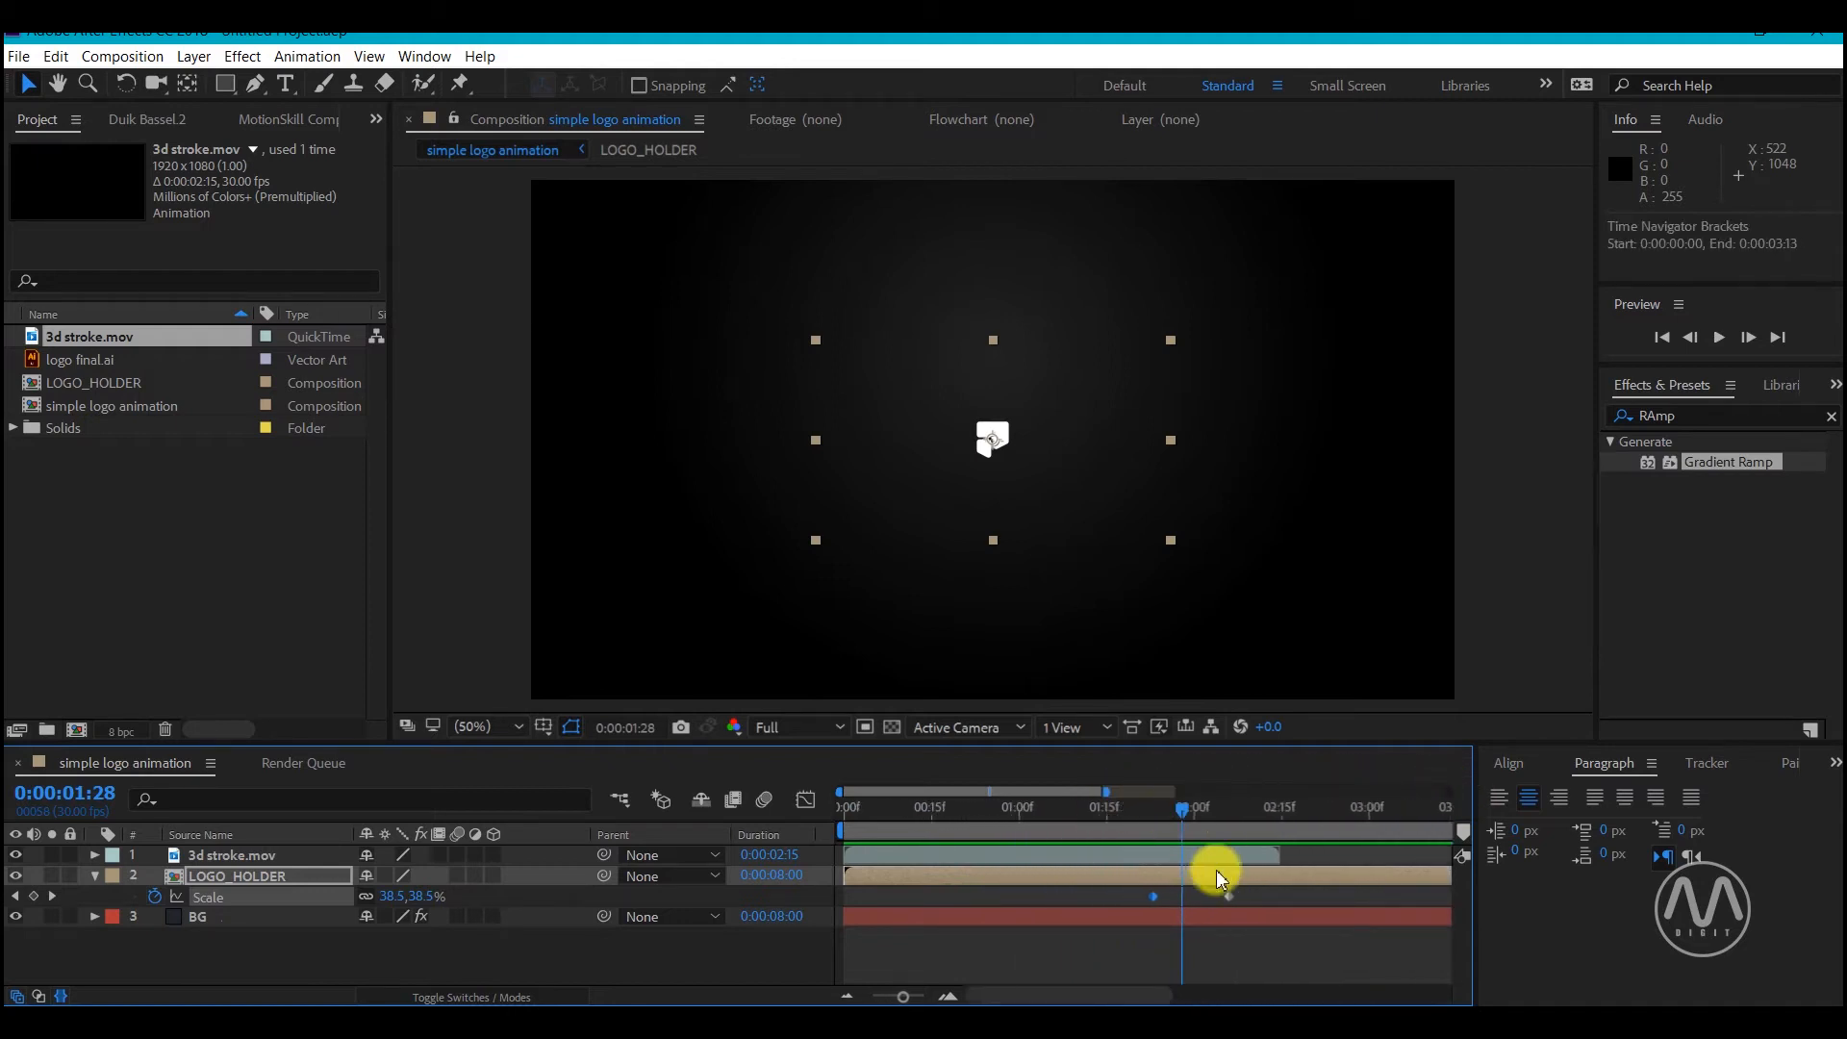
click(1227, 818)
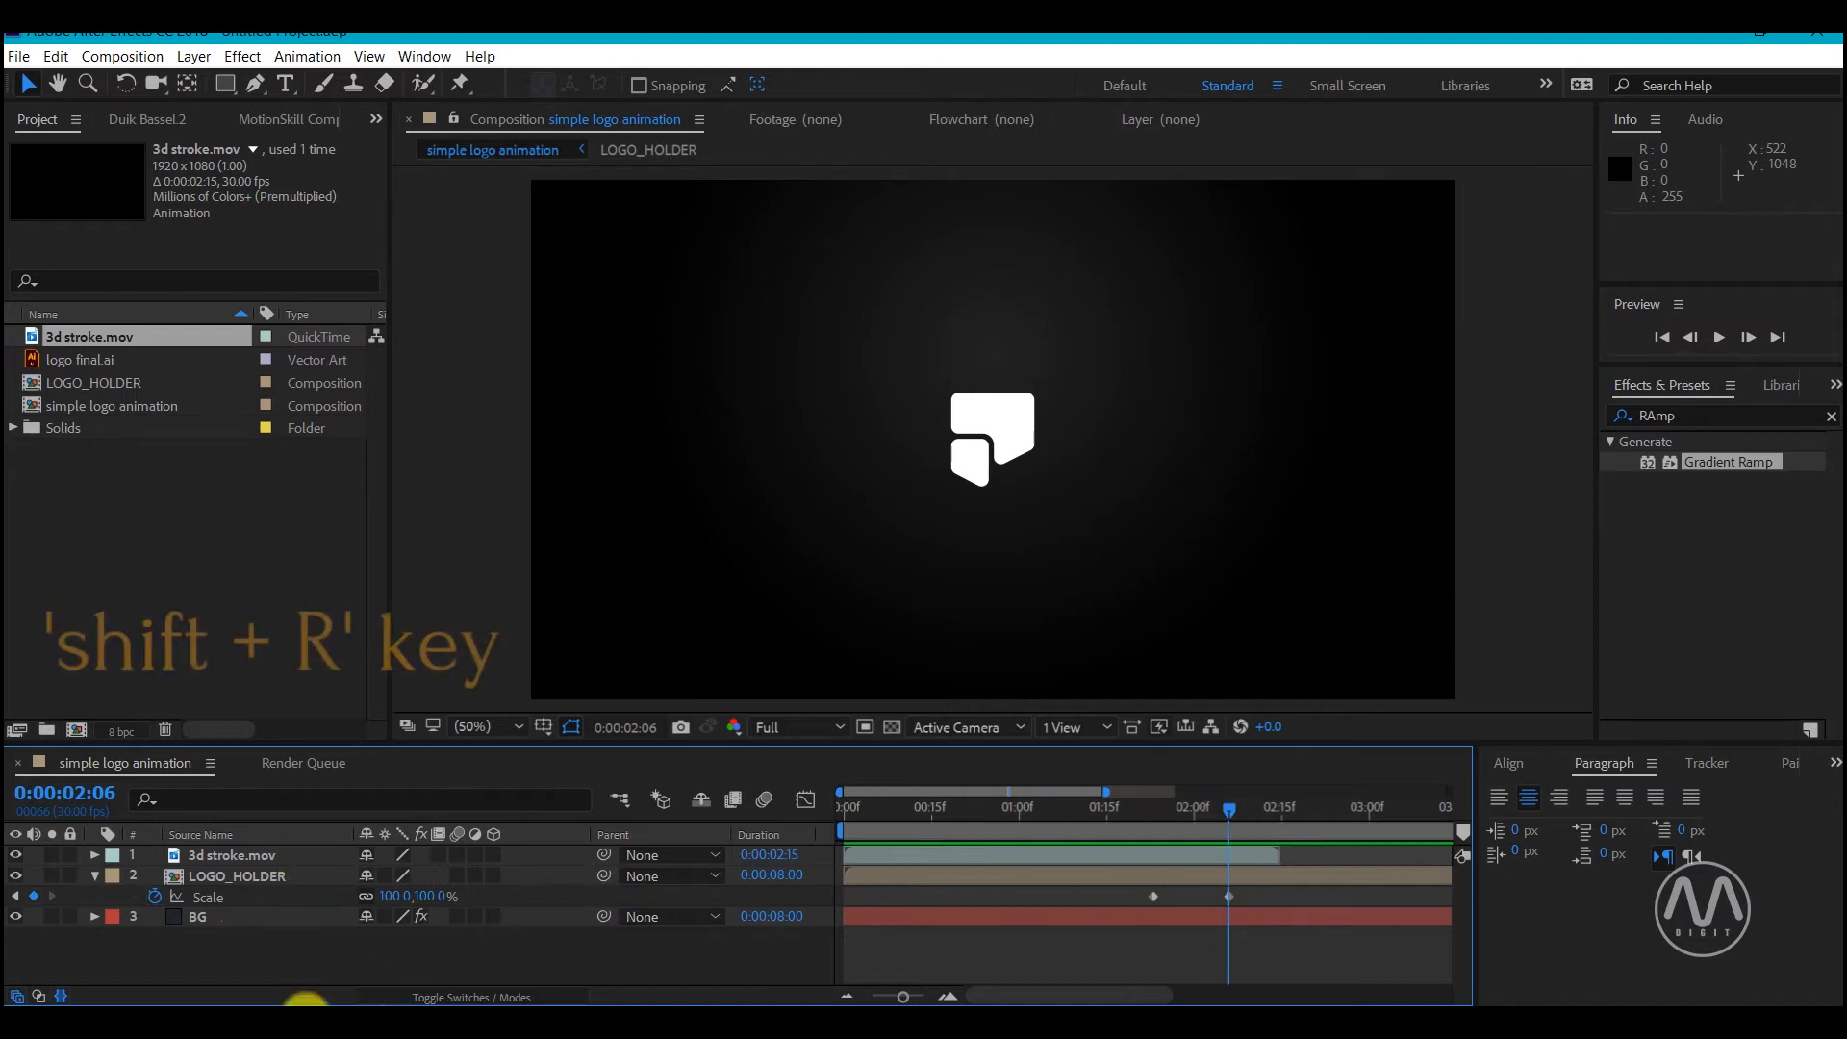
click(240, 878)
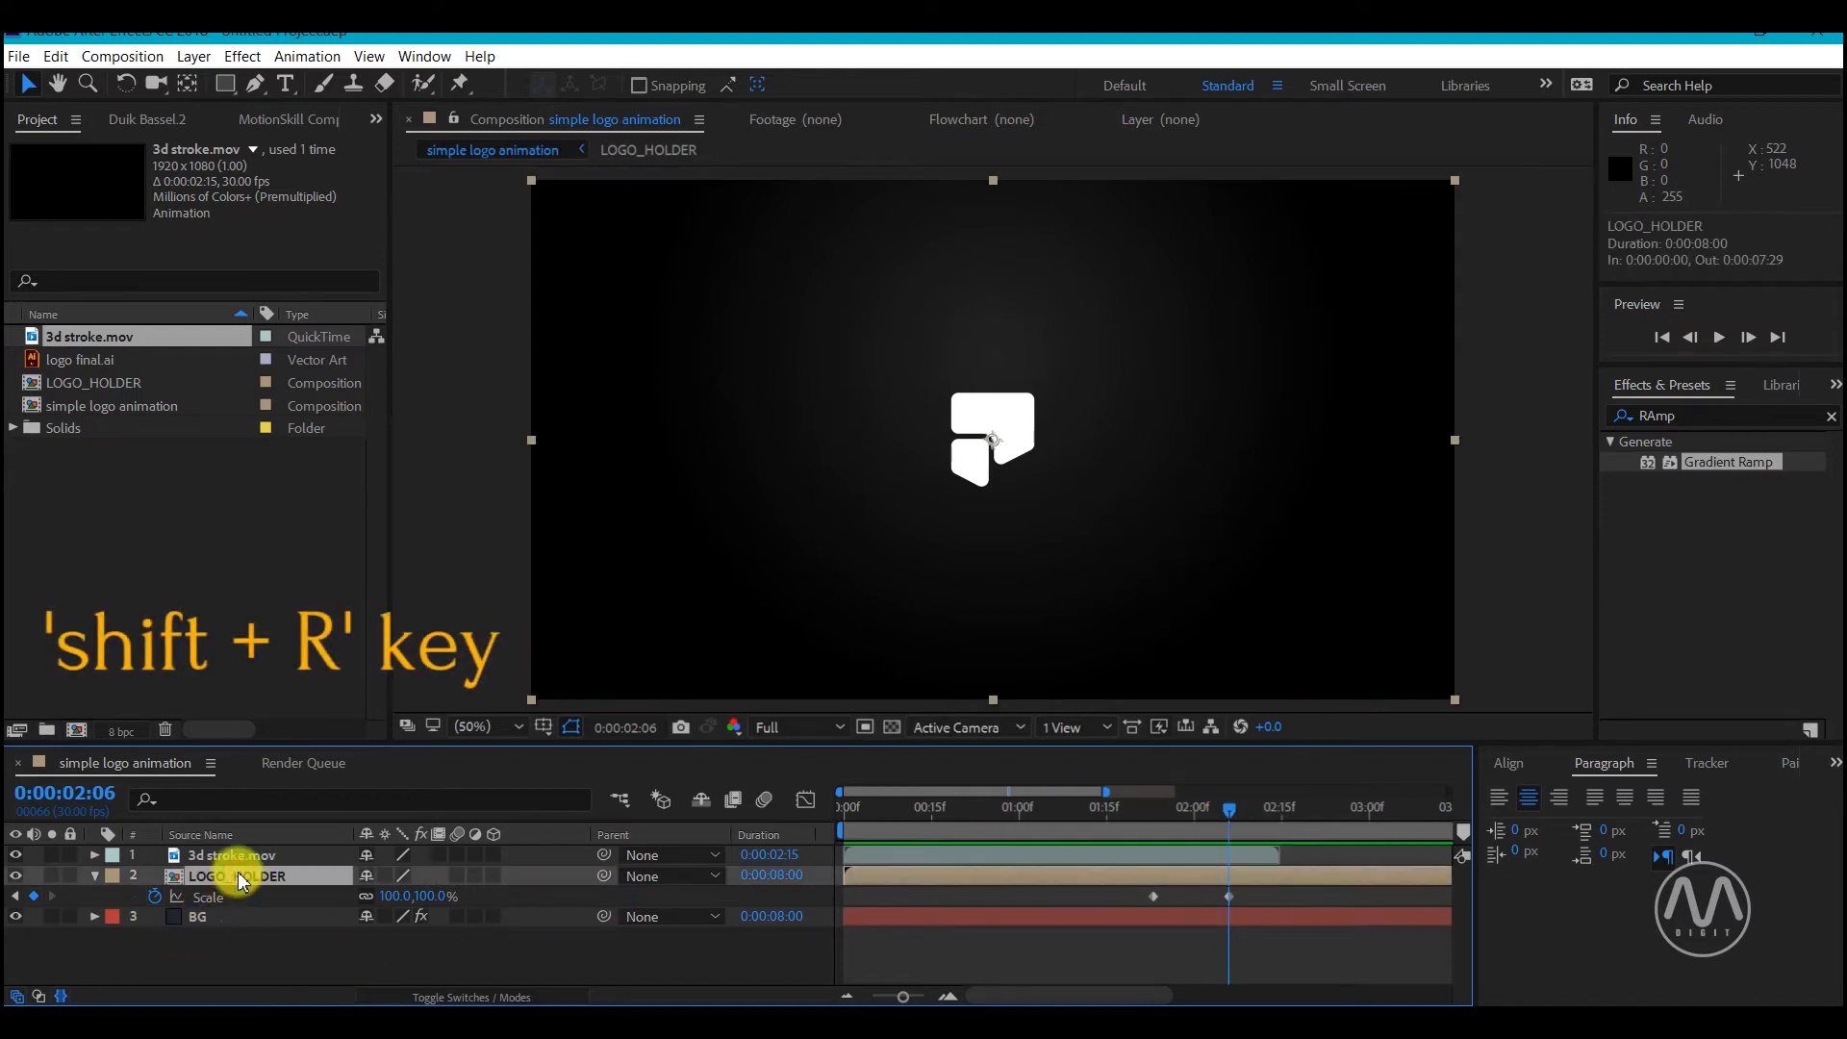
key(shift+r)
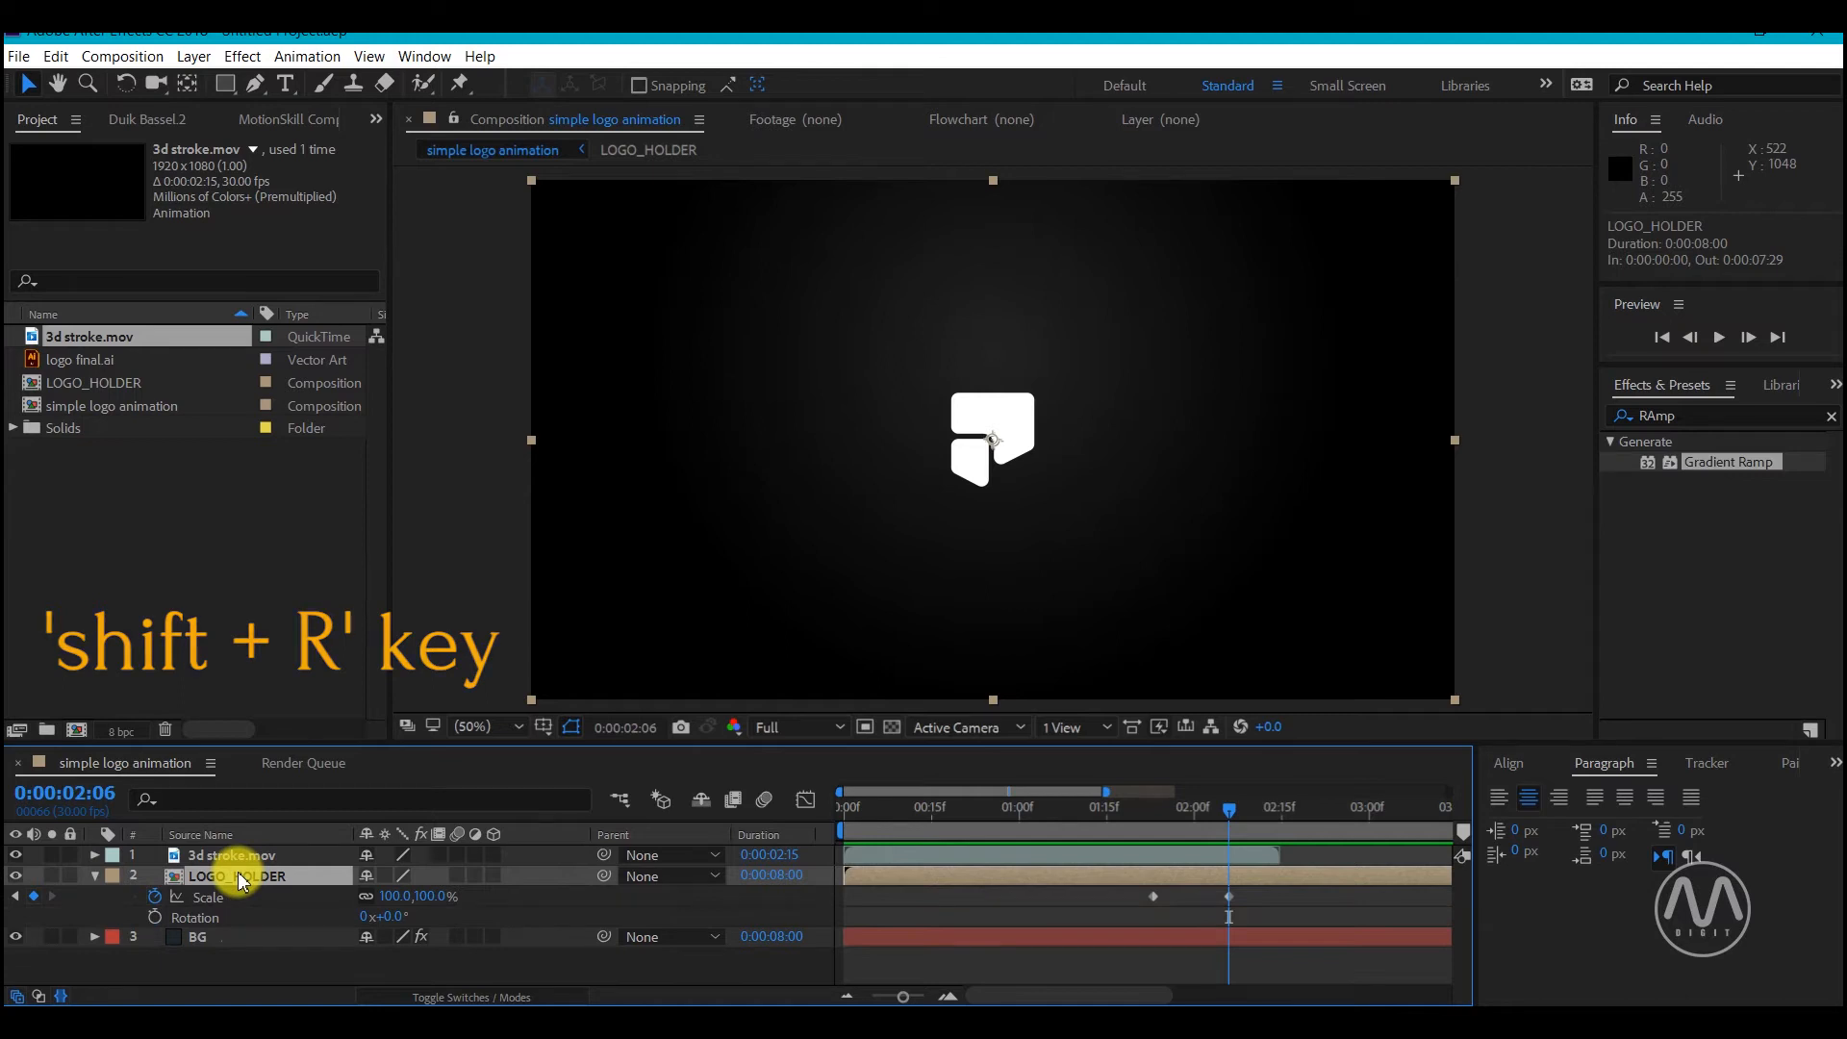
click(154, 918)
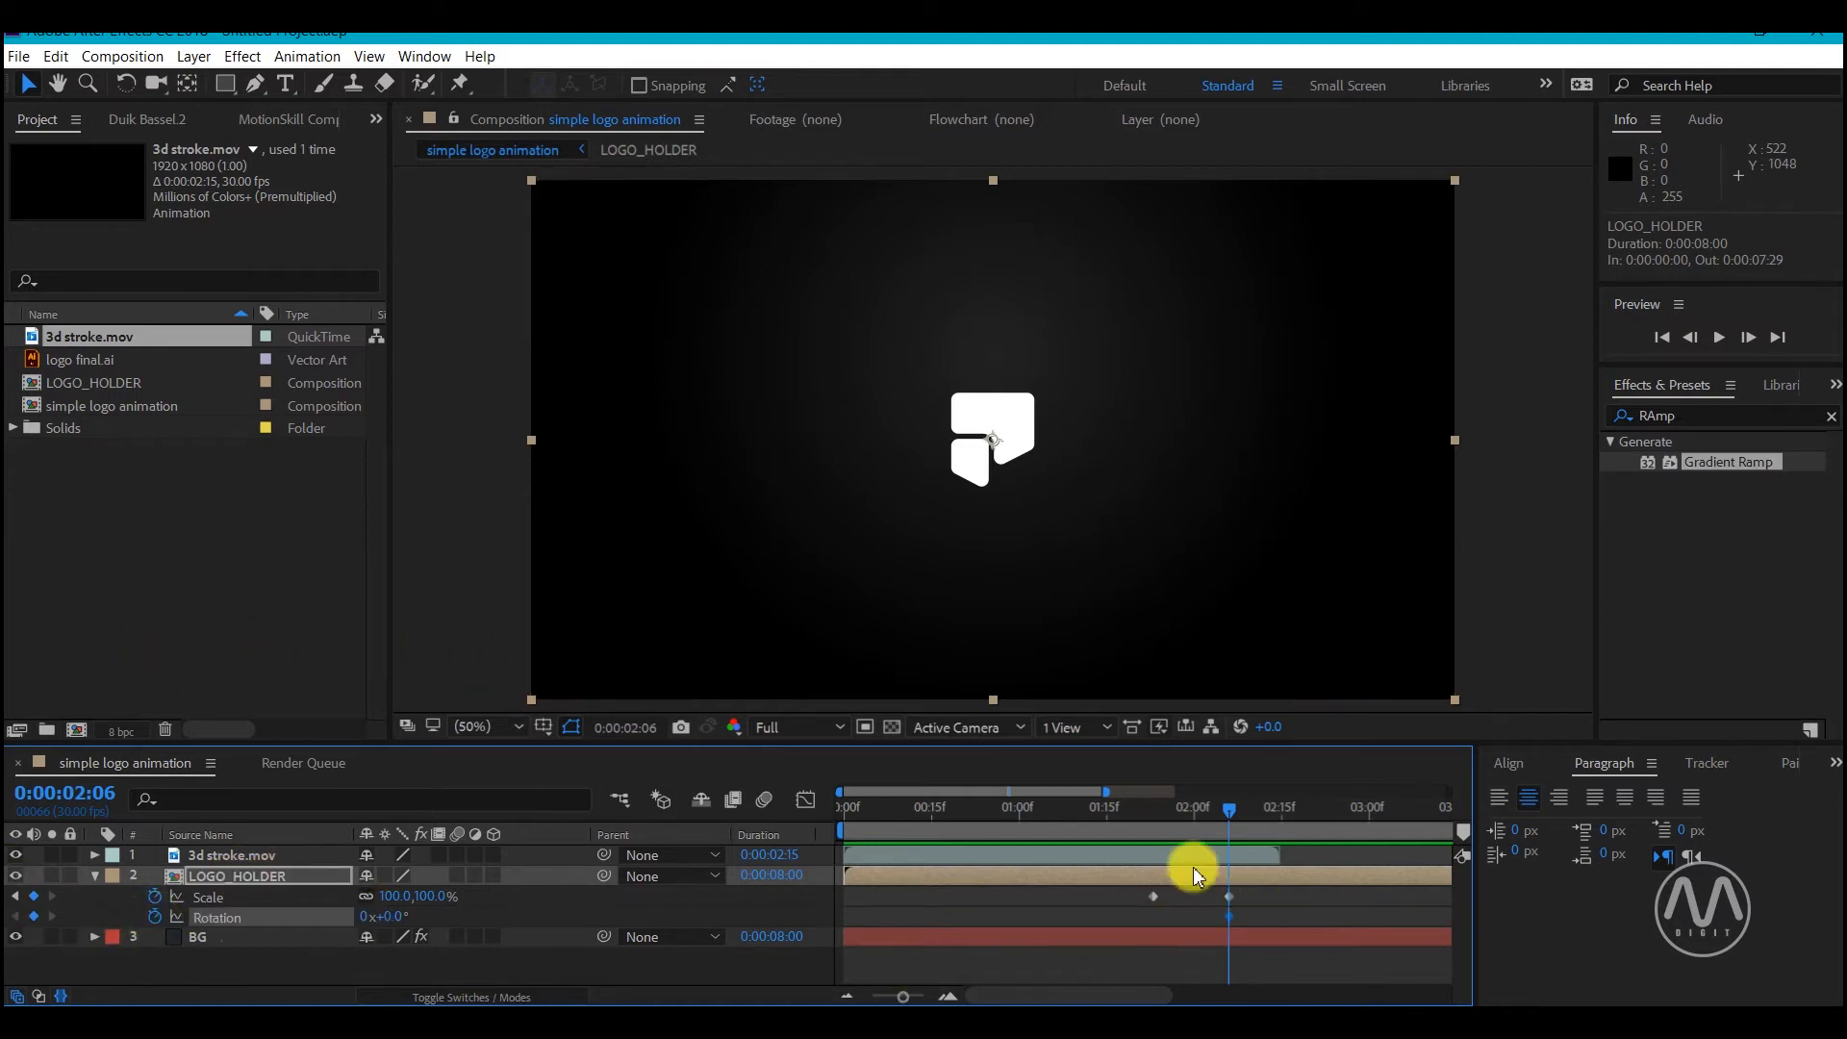
drag(1143, 816, 1156, 817)
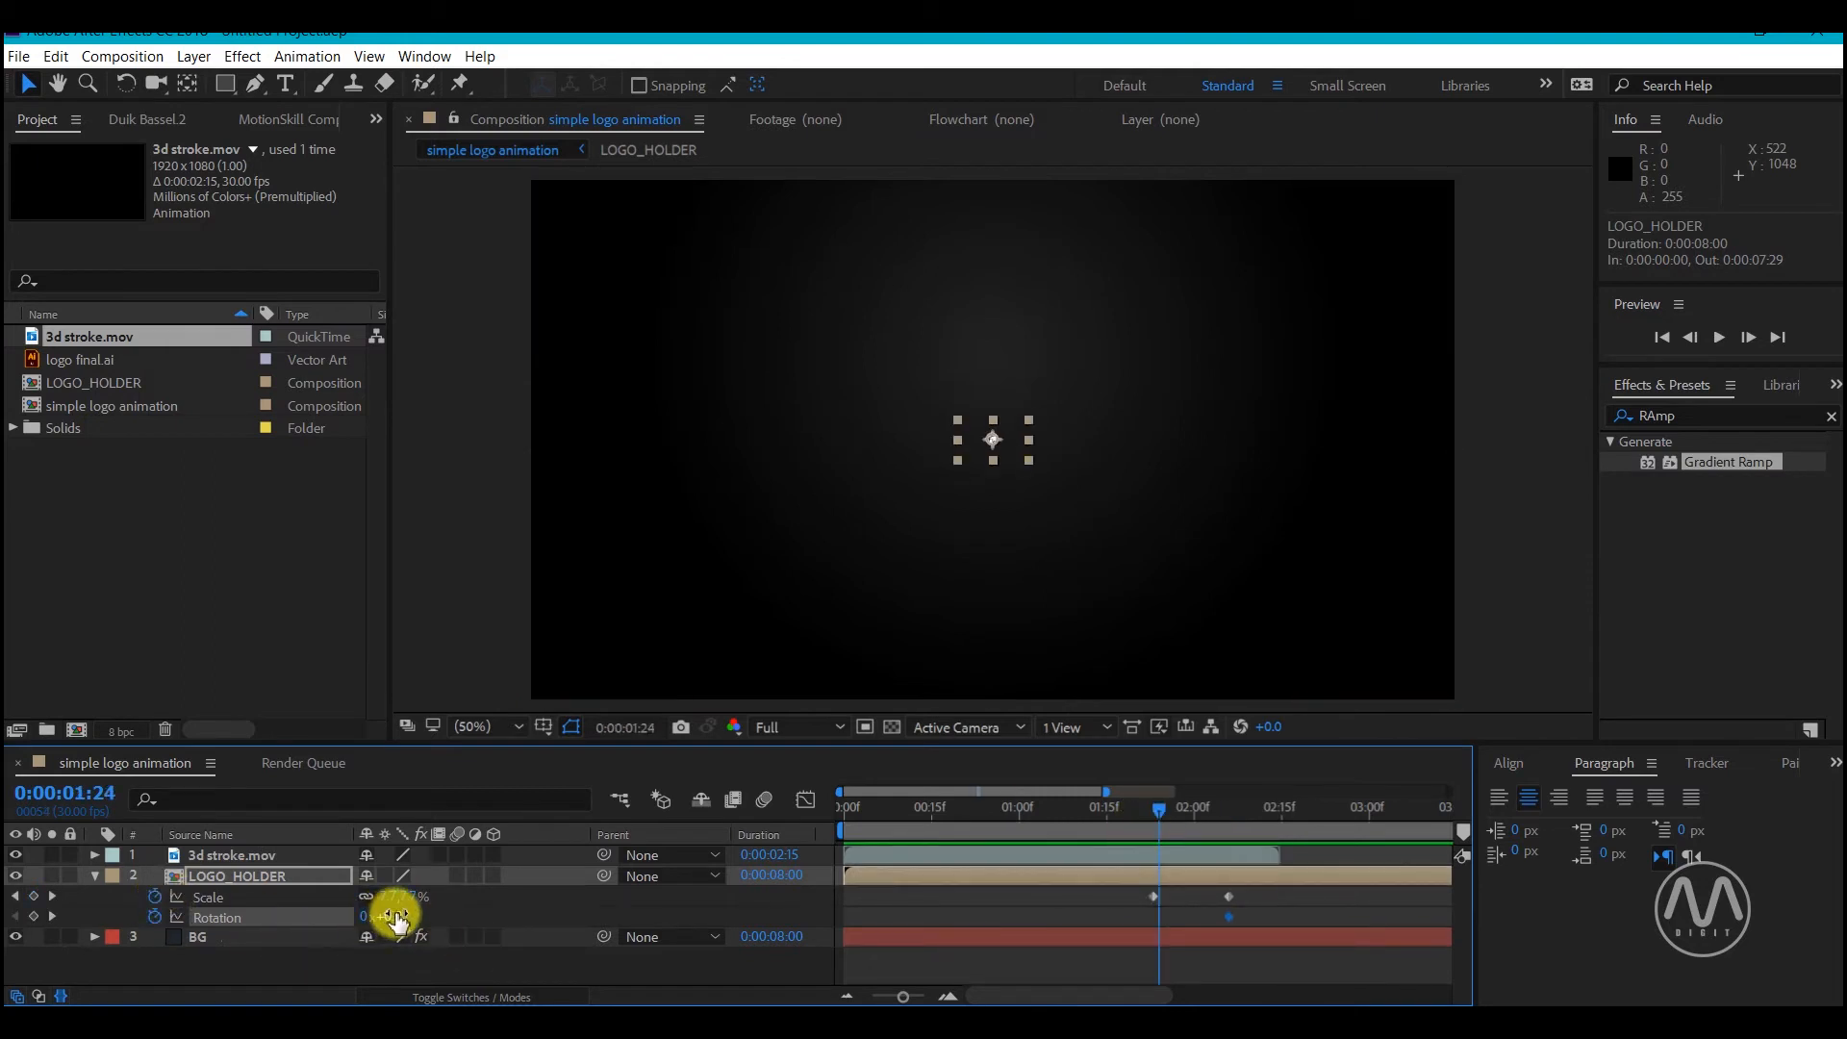
drag(394, 914, 382, 917)
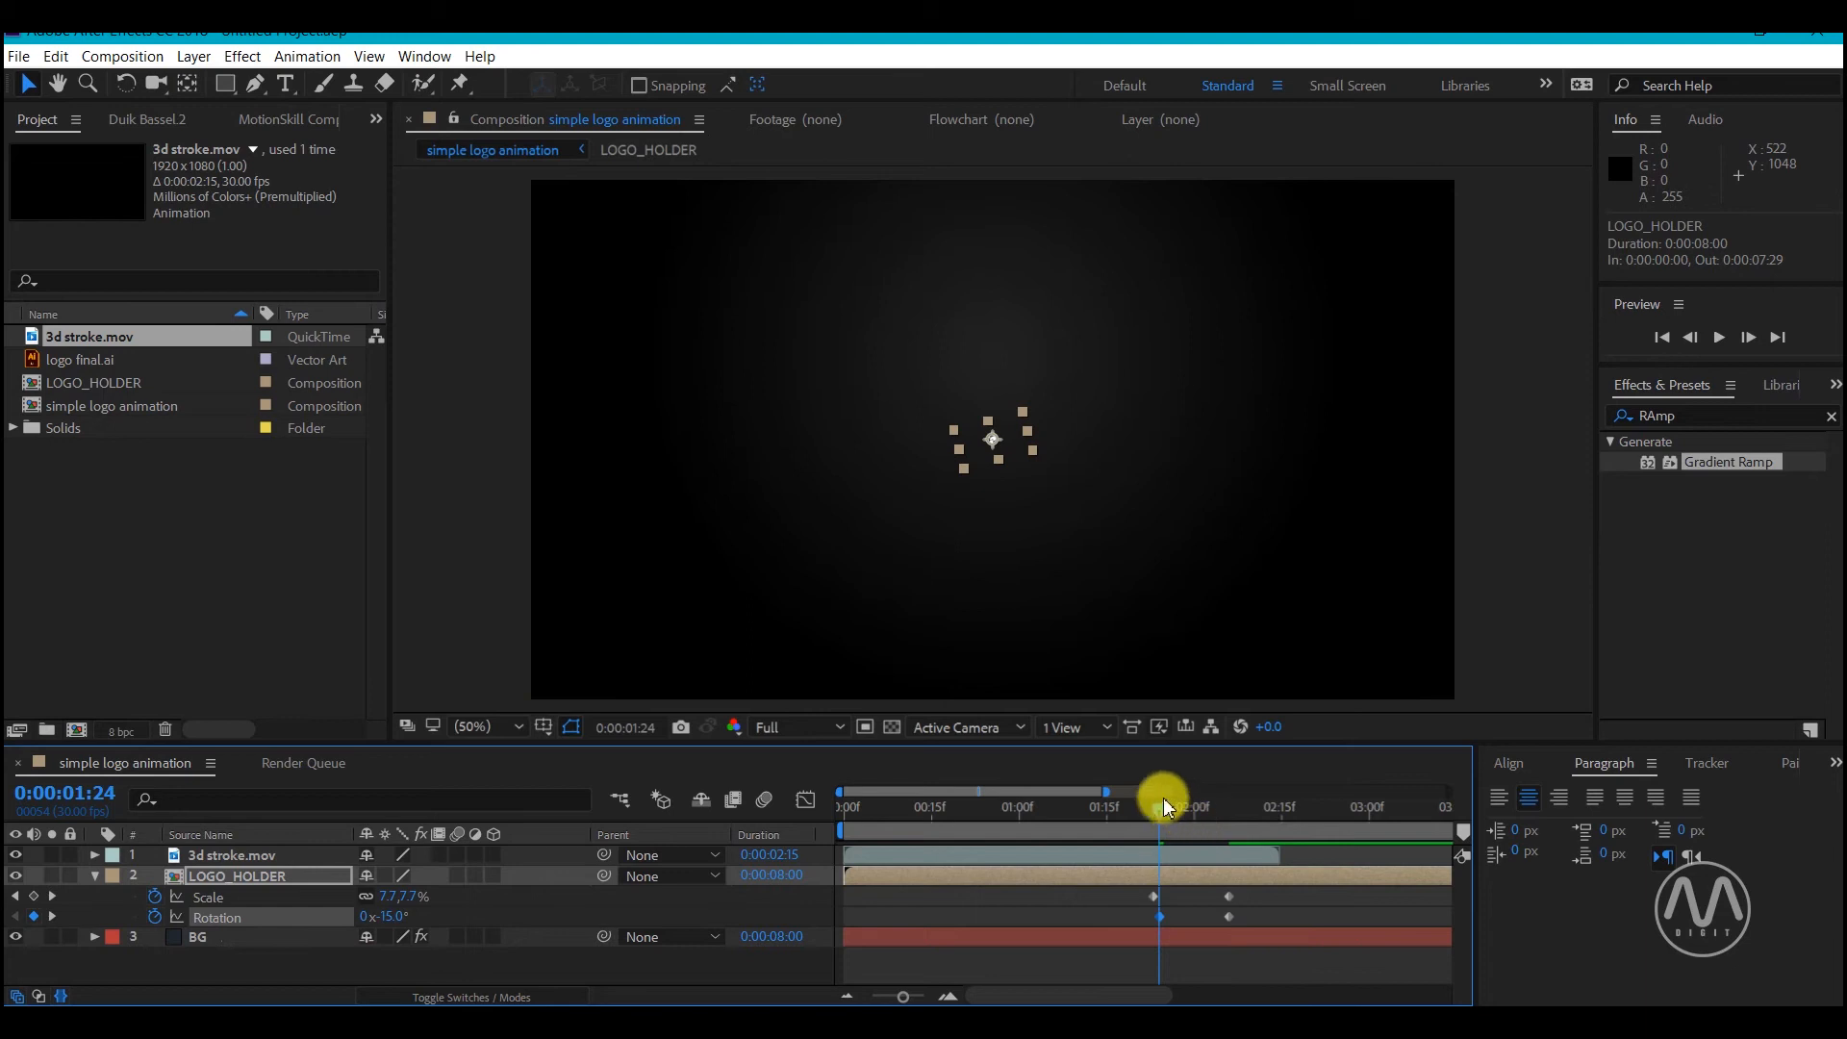
Retime LOGO_HOLDER's -15° rotation keyframe to 0:00:01:23 and the 0° one to 0:00:02:00, and add a 12° rotation keyframe at 0:00:02:03
mouse_move(1163, 799)
mouse_down()
mouse_move(1241, 814)
mouse_move(1194, 814)
mouse_up()
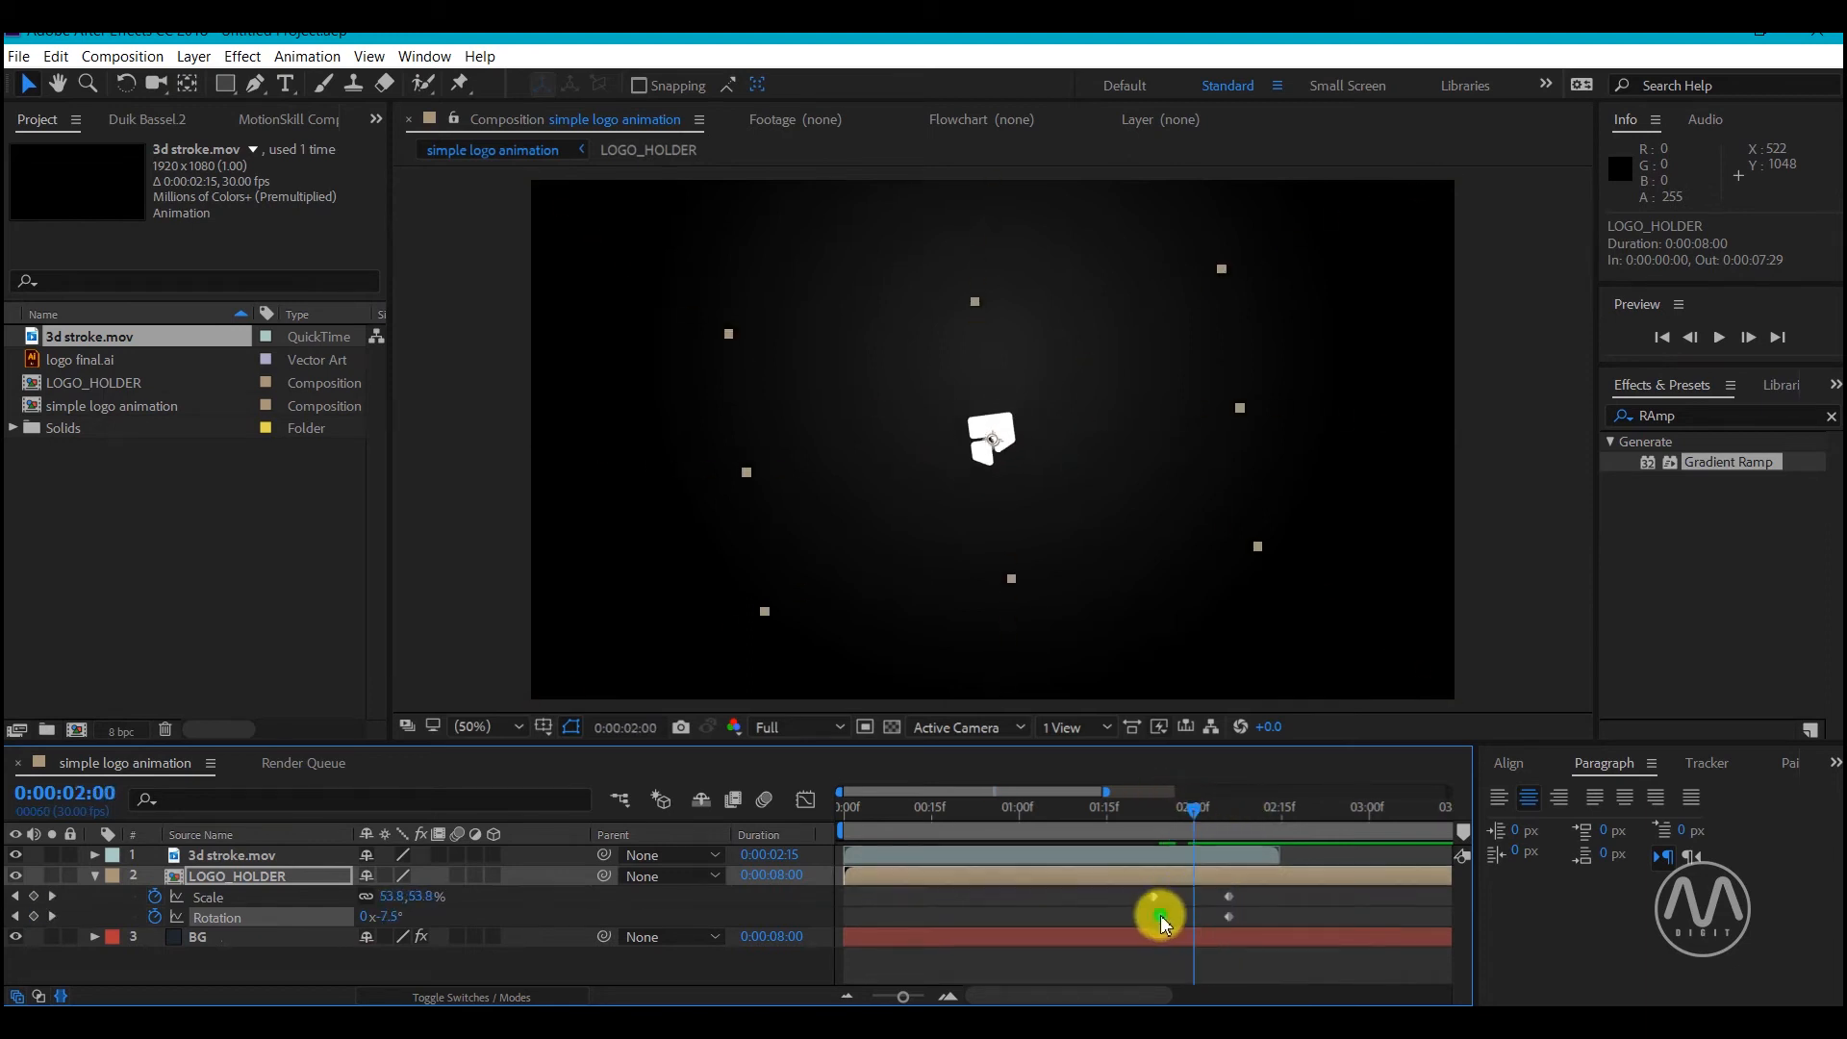
mouse_move(1159, 916)
mouse_down()
mouse_move(1222, 916)
mouse_move(1193, 917)
mouse_up()
drag(1197, 811, 1214, 817)
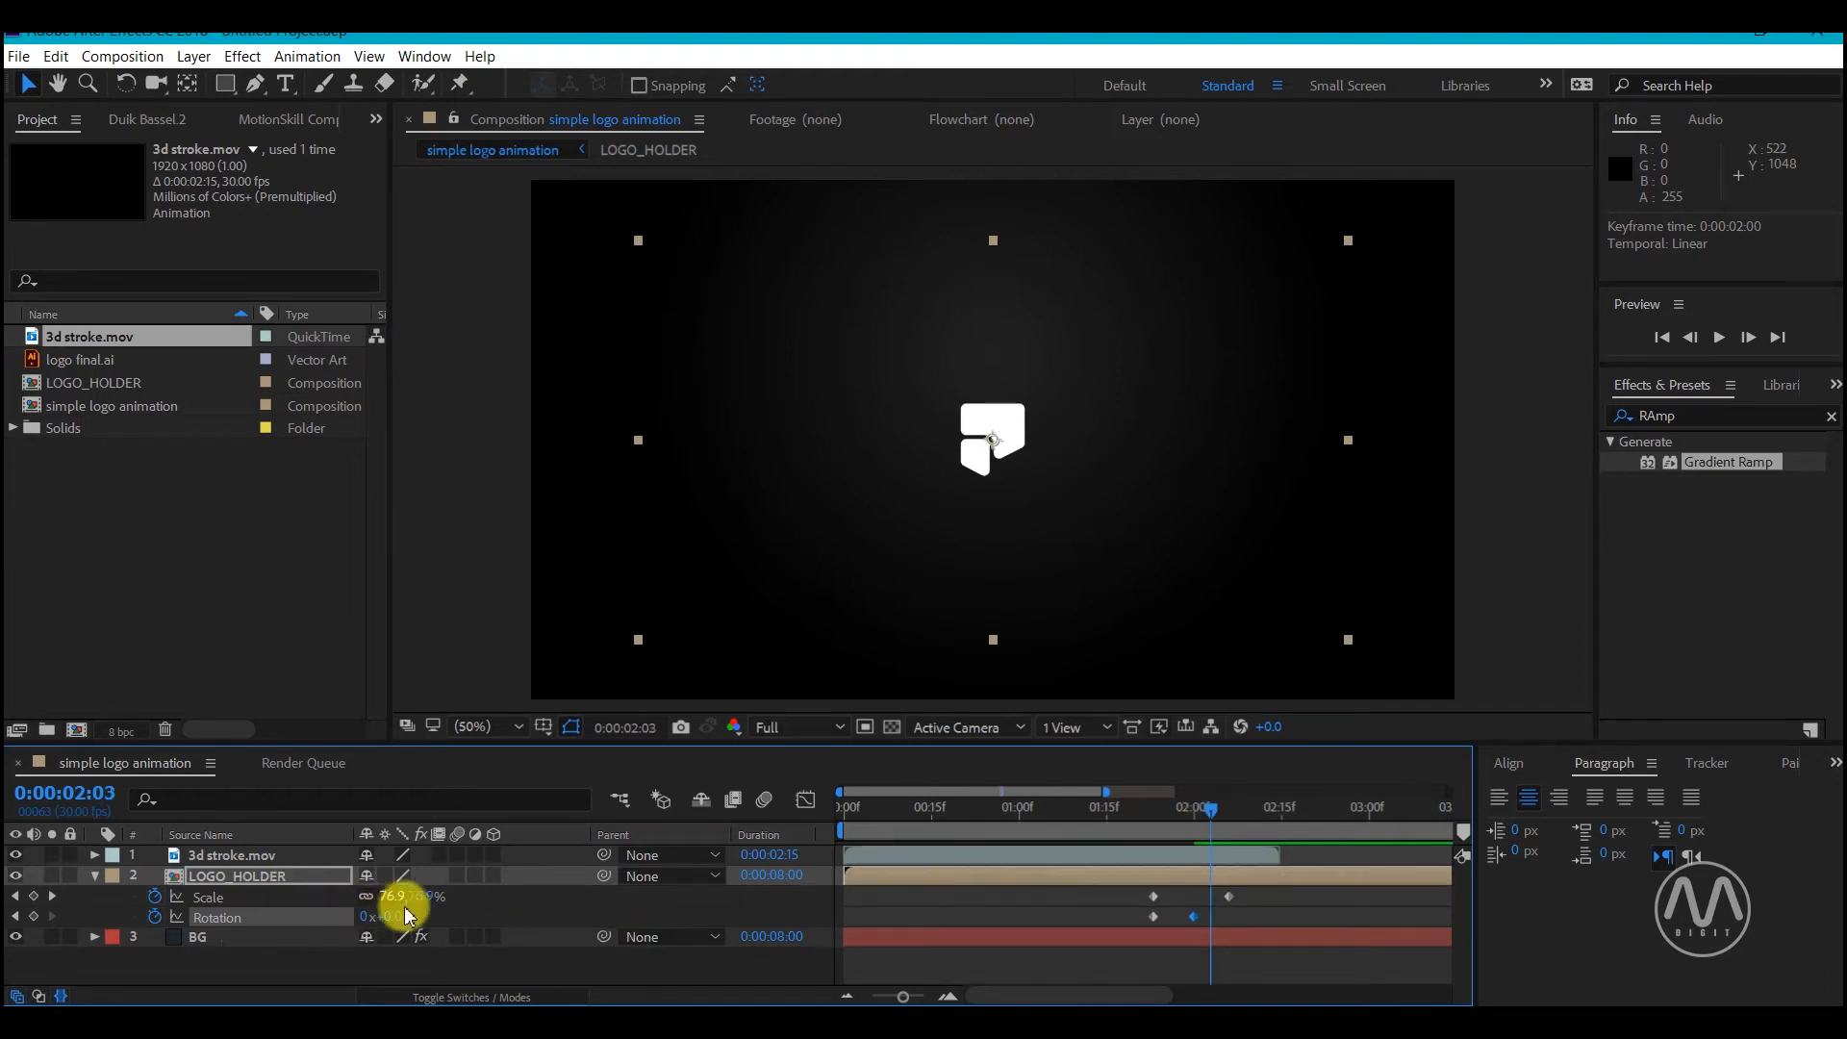
drag(394, 909, 412, 914)
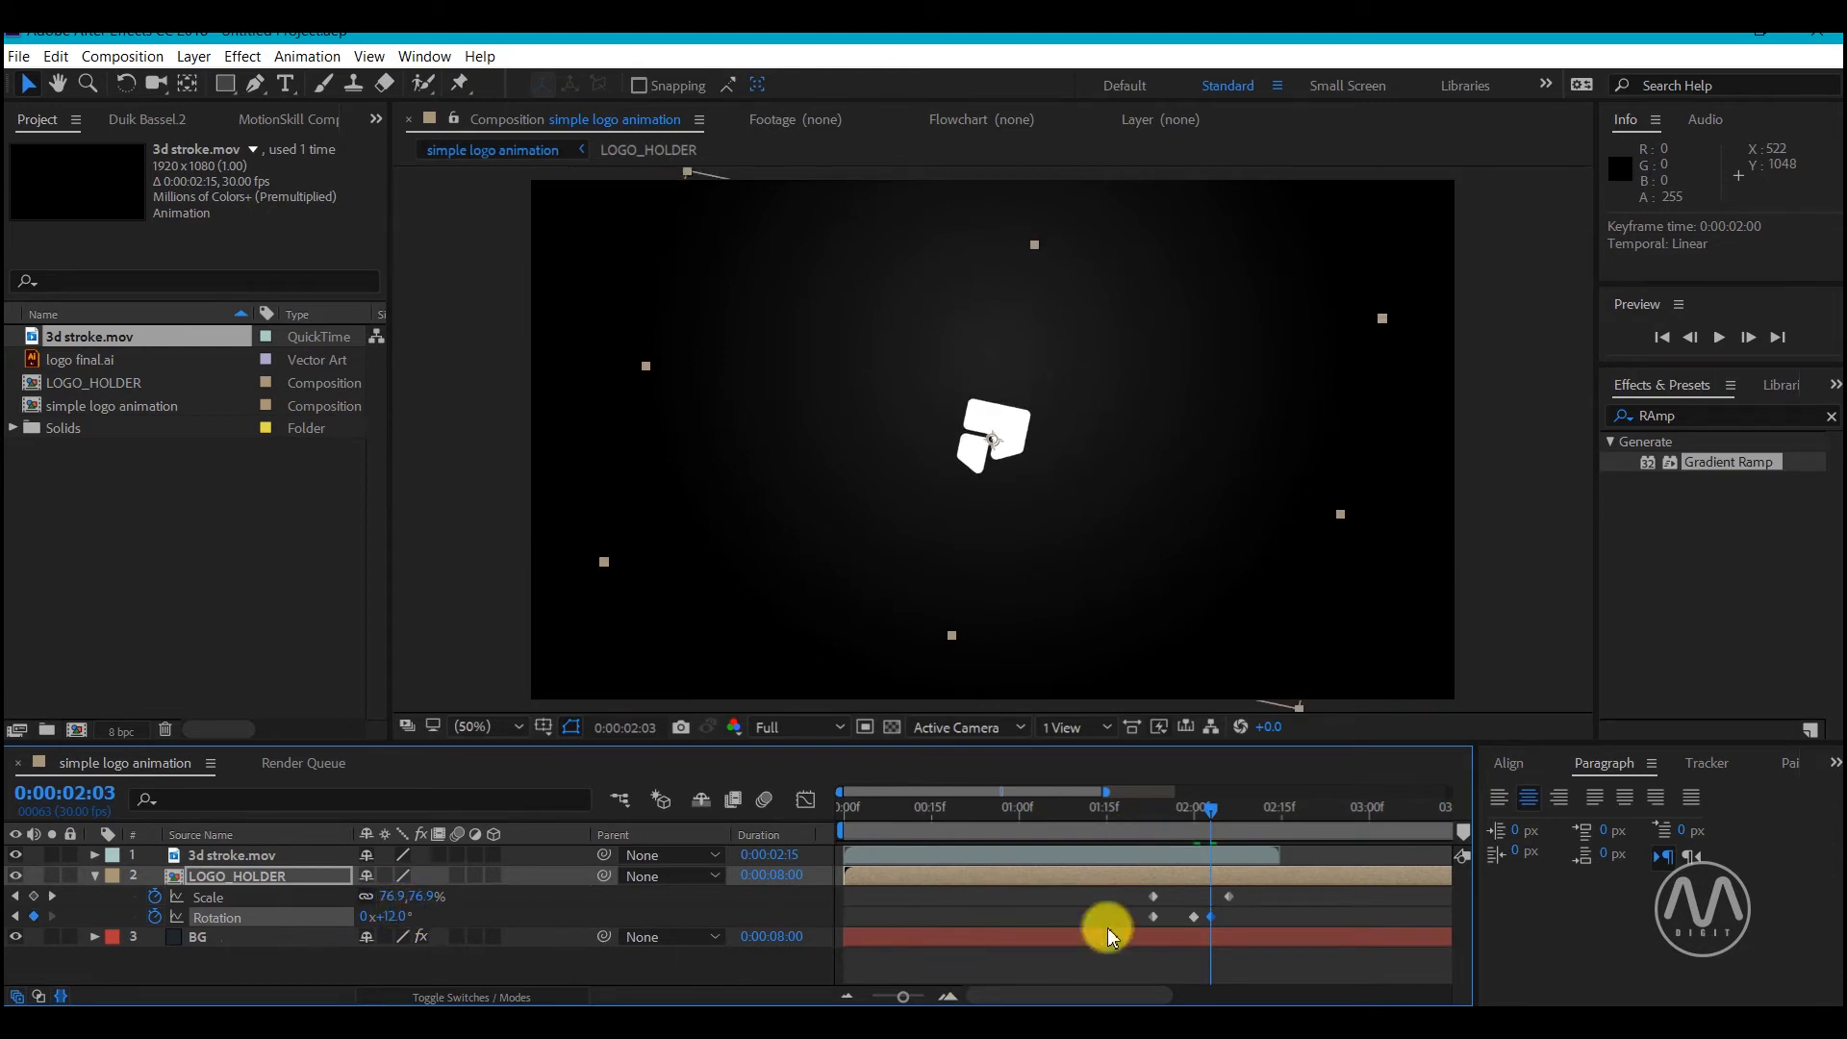
Set LOGO_HOLDER's rotation to 0° at 0:00:02:06 and preview the animation from the start
drag(1209, 808, 1228, 815)
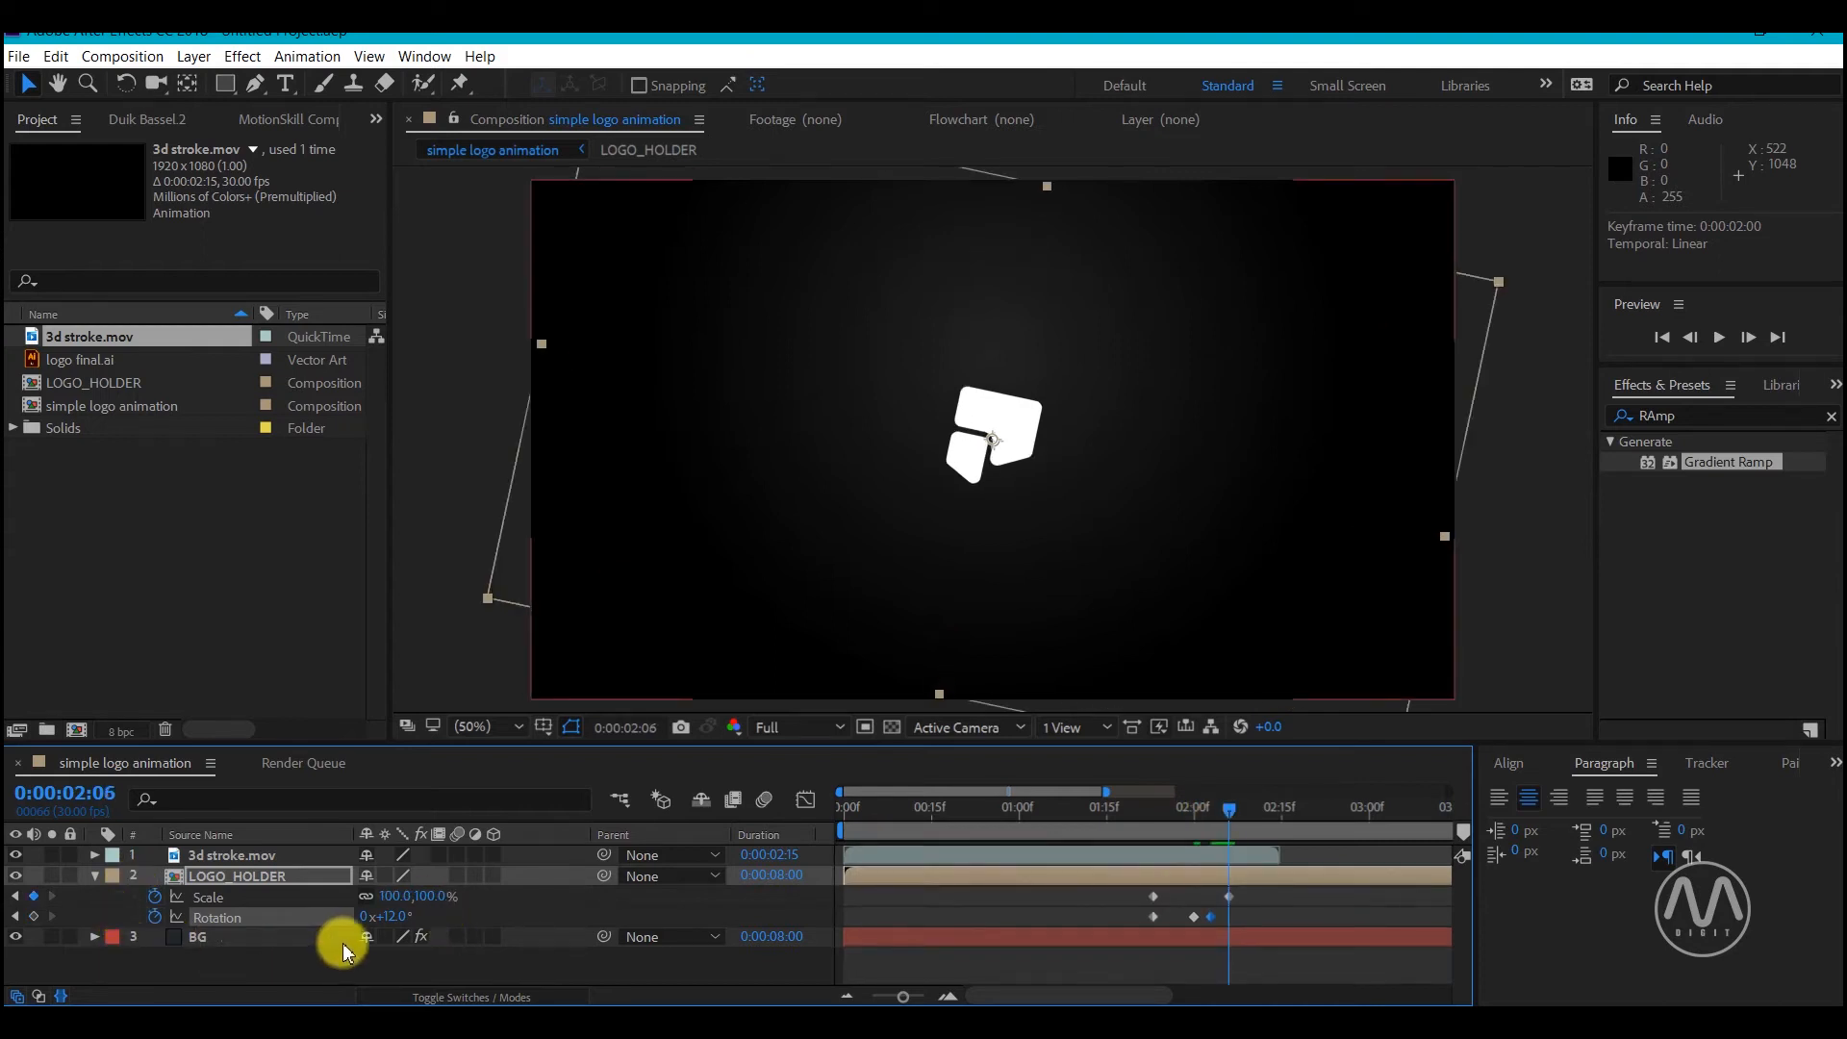
click(387, 915)
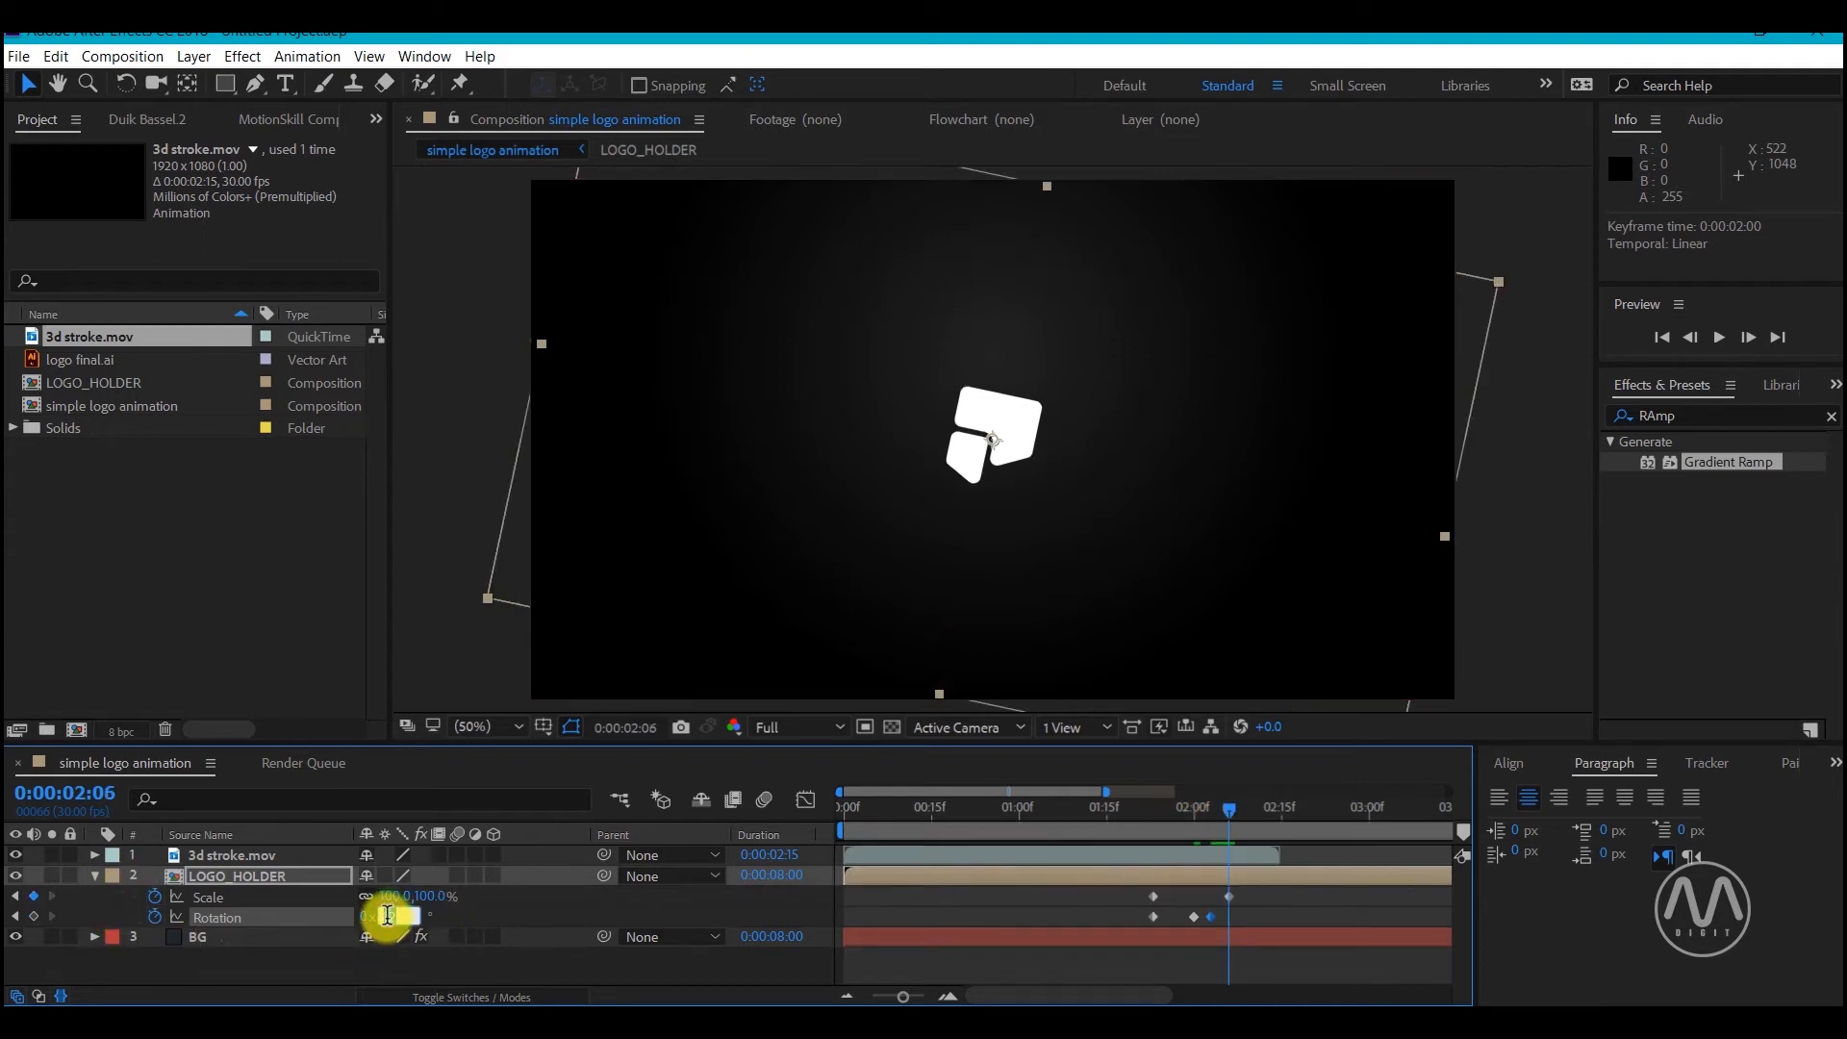
text(0)
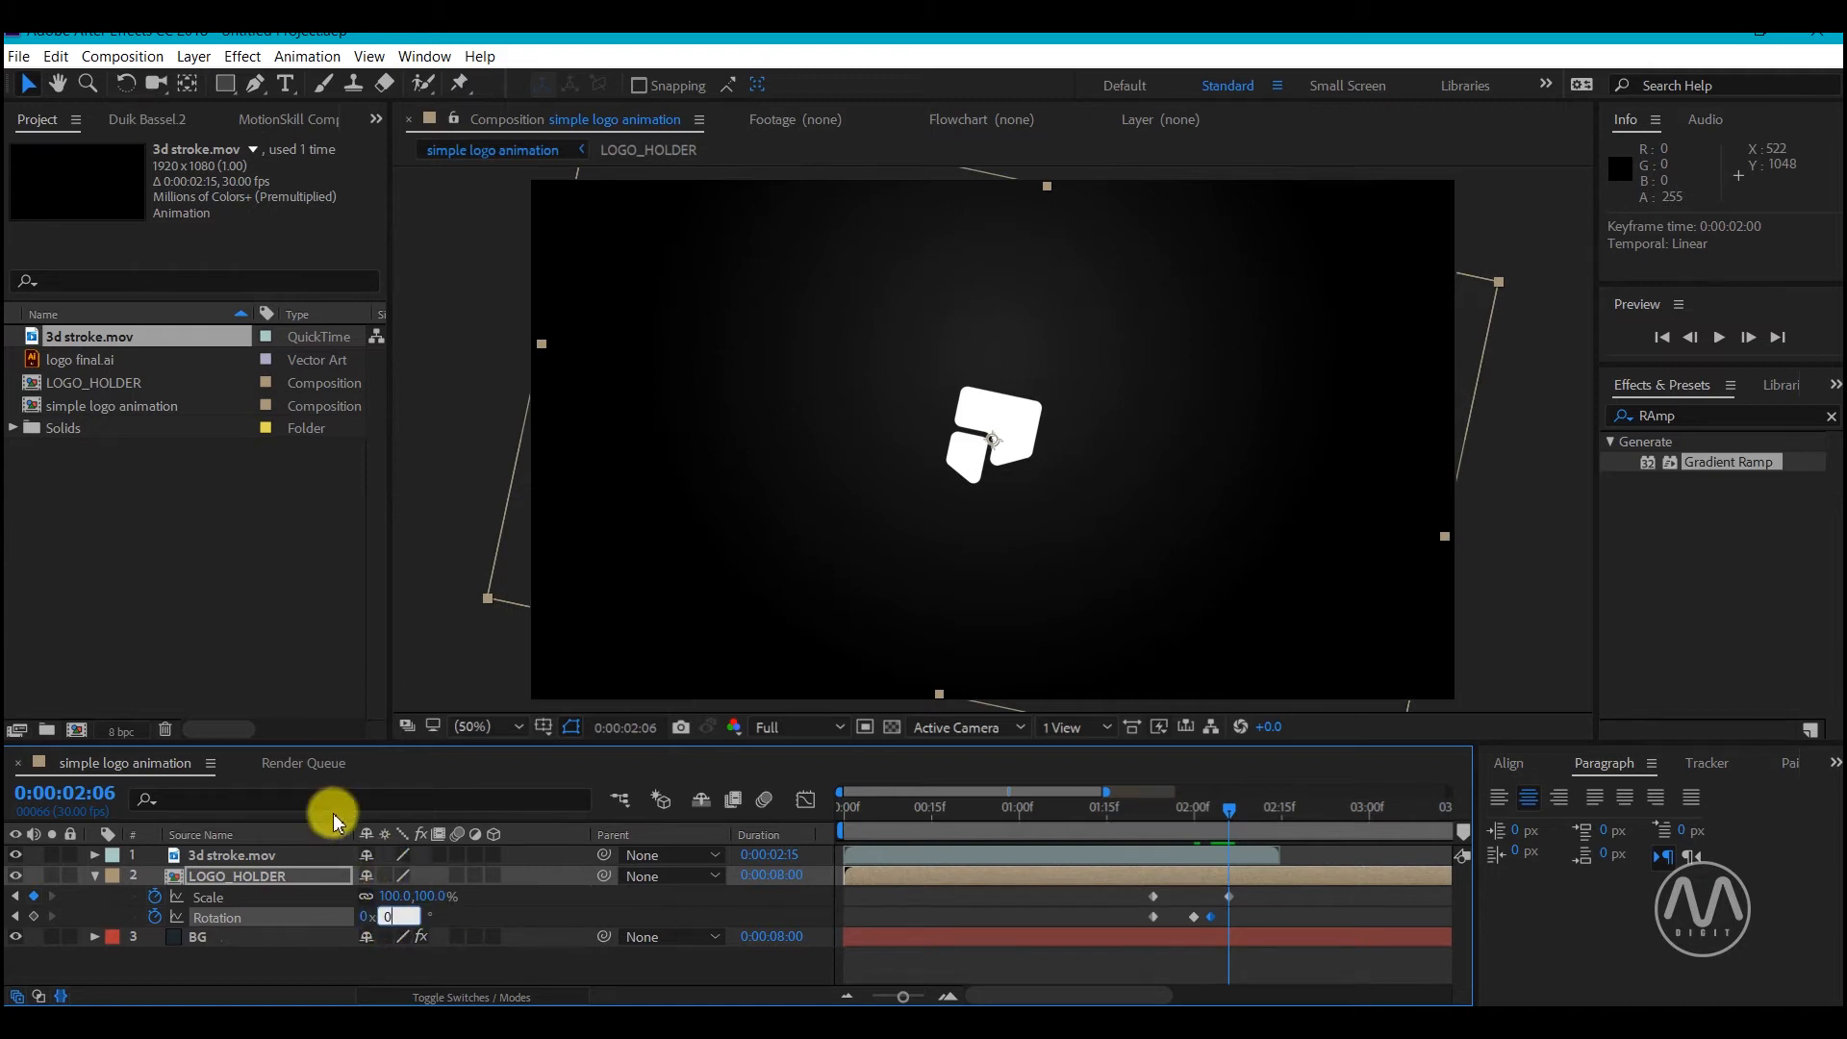
click(830, 816)
key(space)
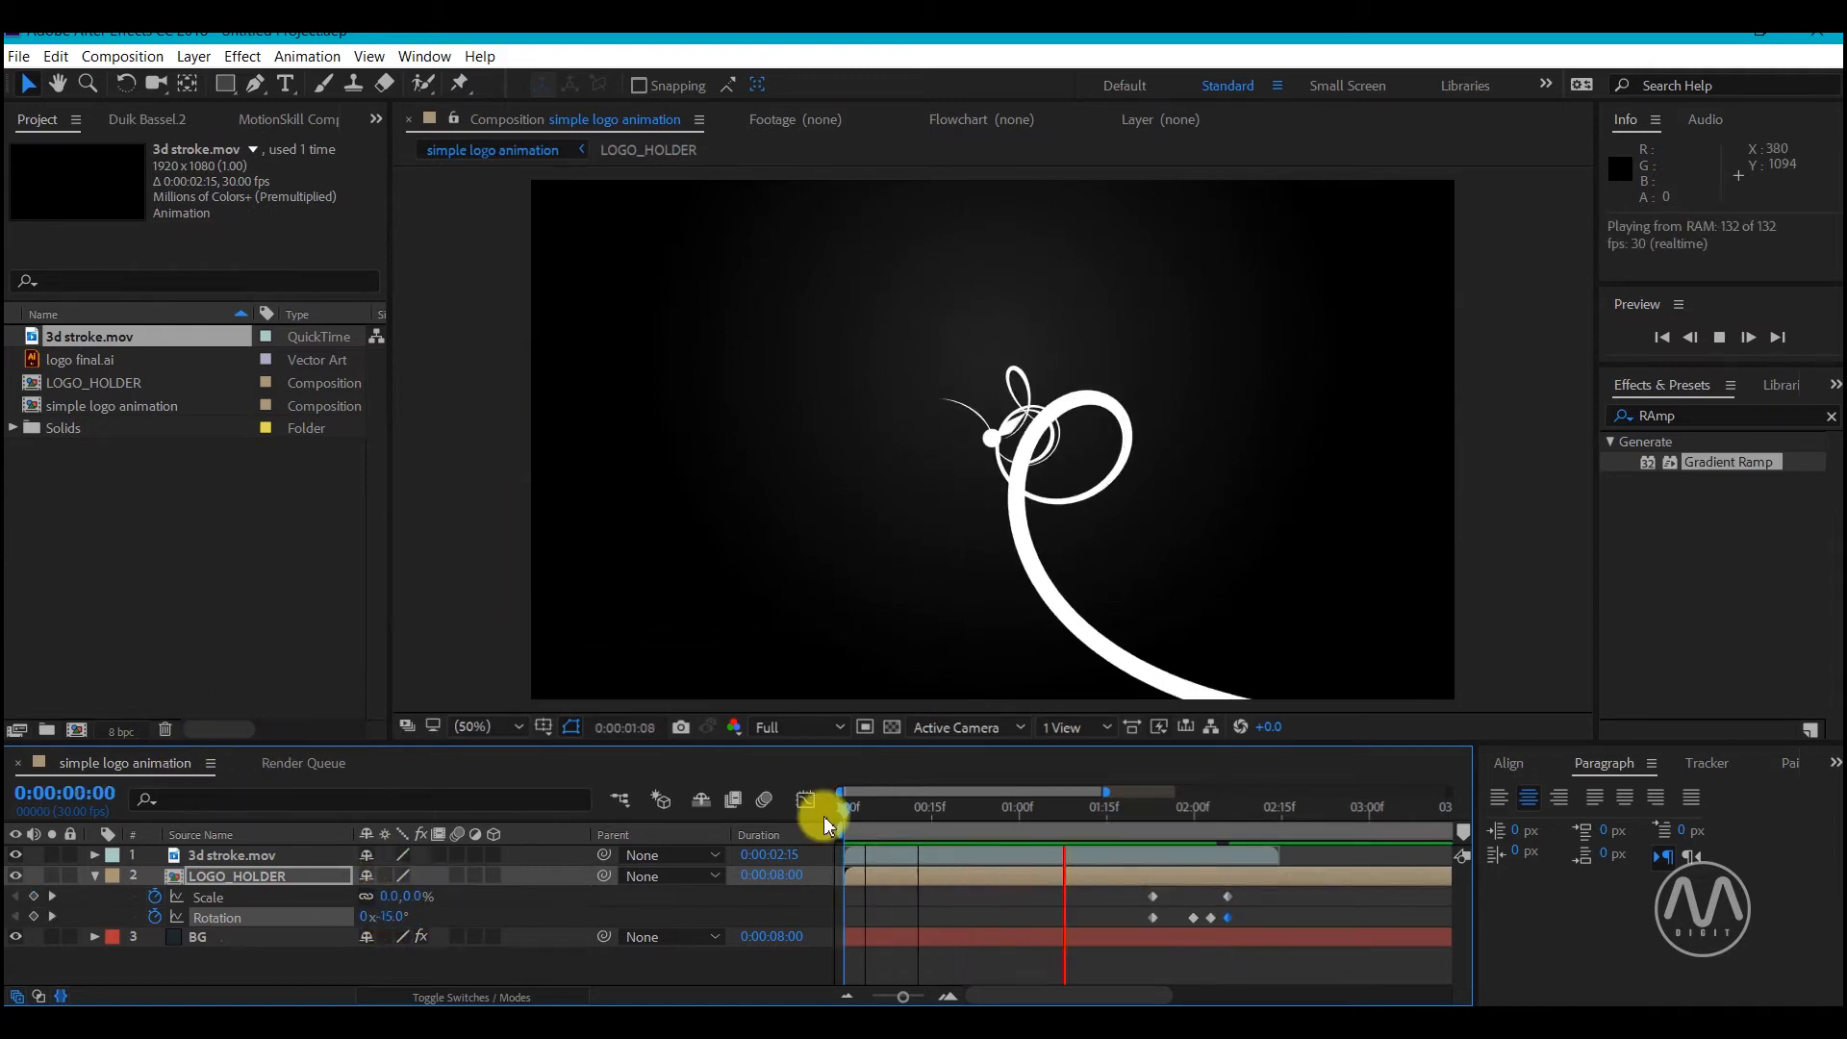
key(space)
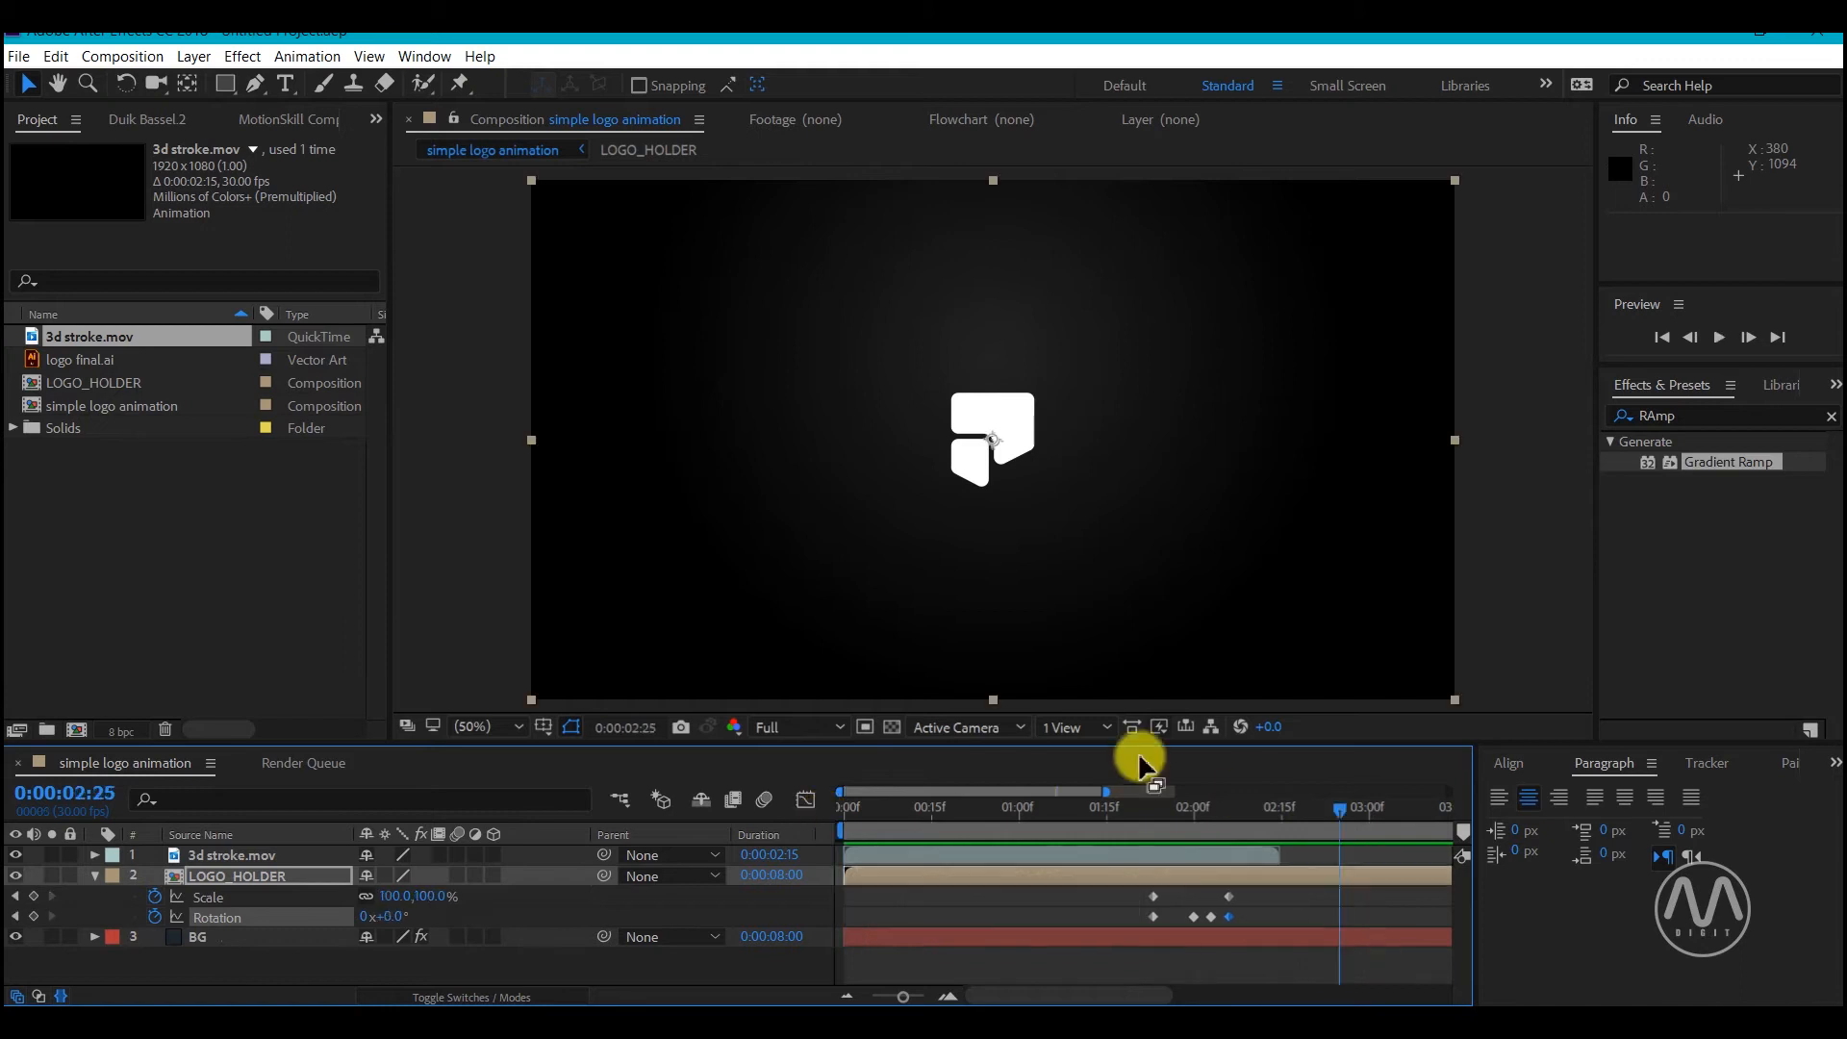
Apply Easy Ease to all of LOGO_HOLDER's scale and rotation keyframes
drag(1250, 892, 1135, 926)
right_click(1154, 916)
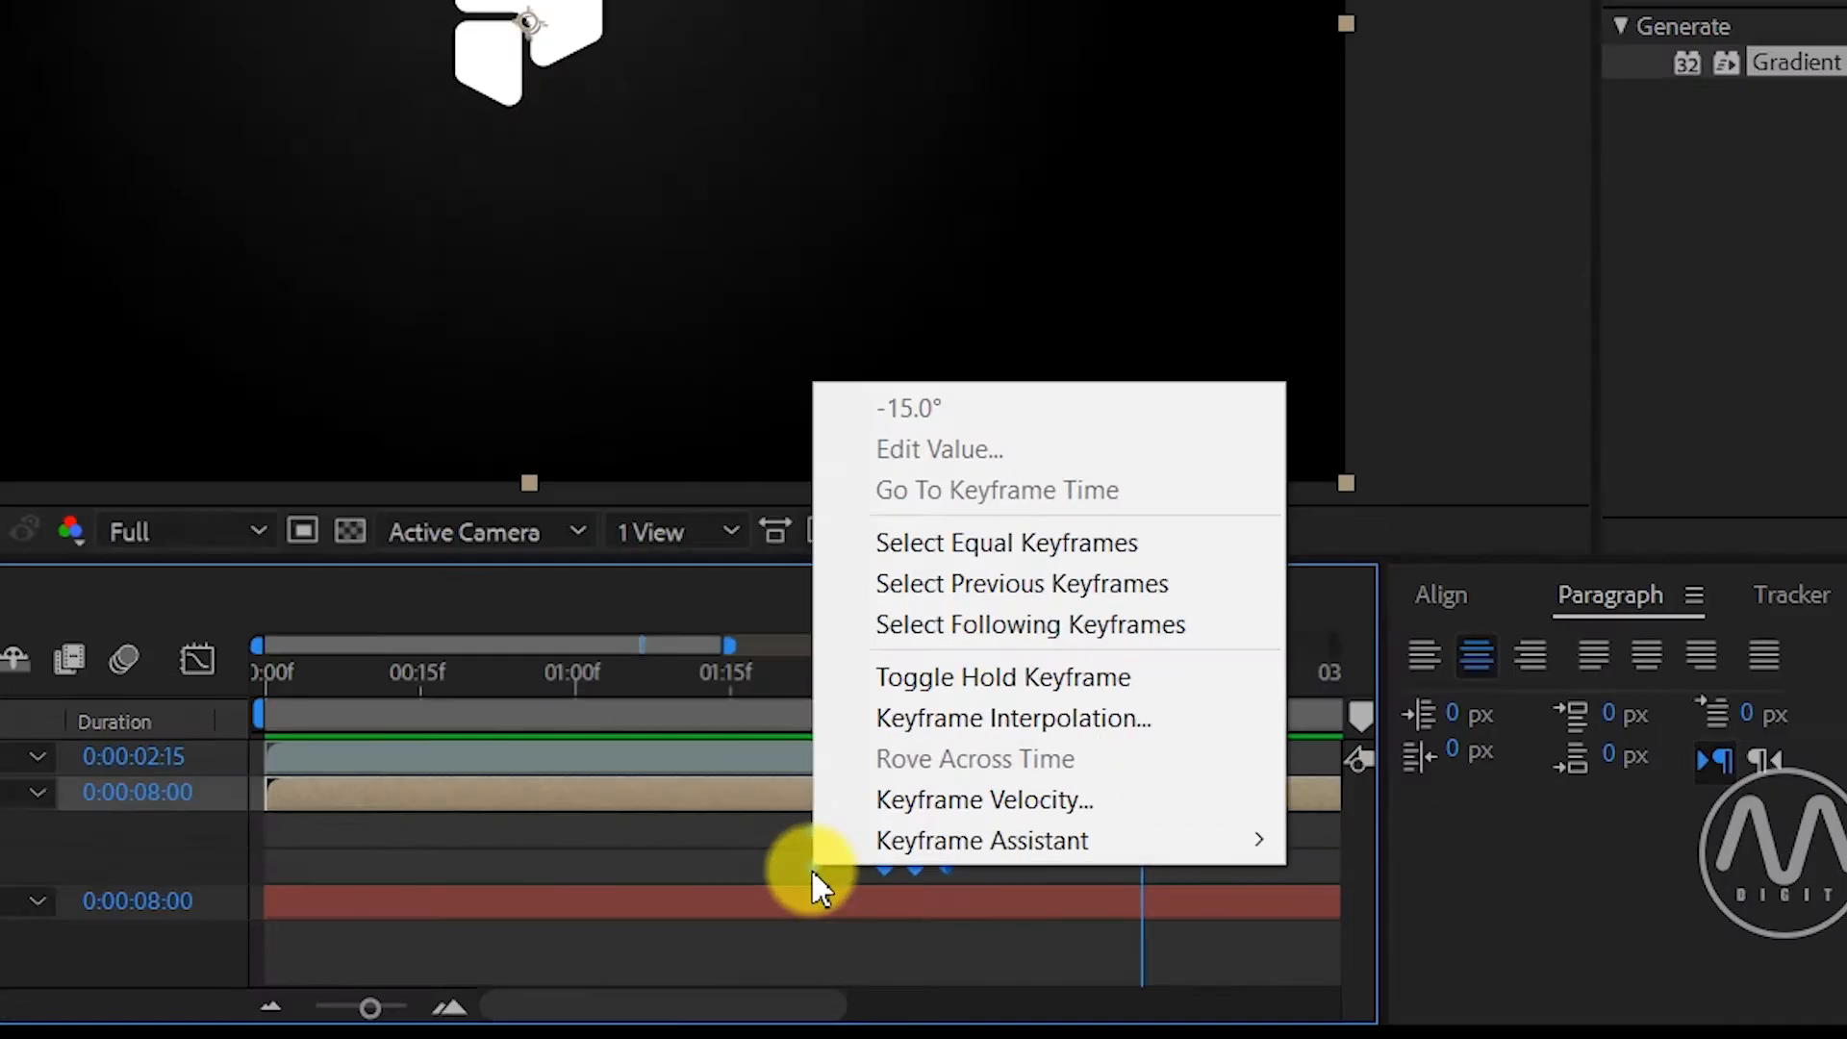
mouse_move(1218, 914)
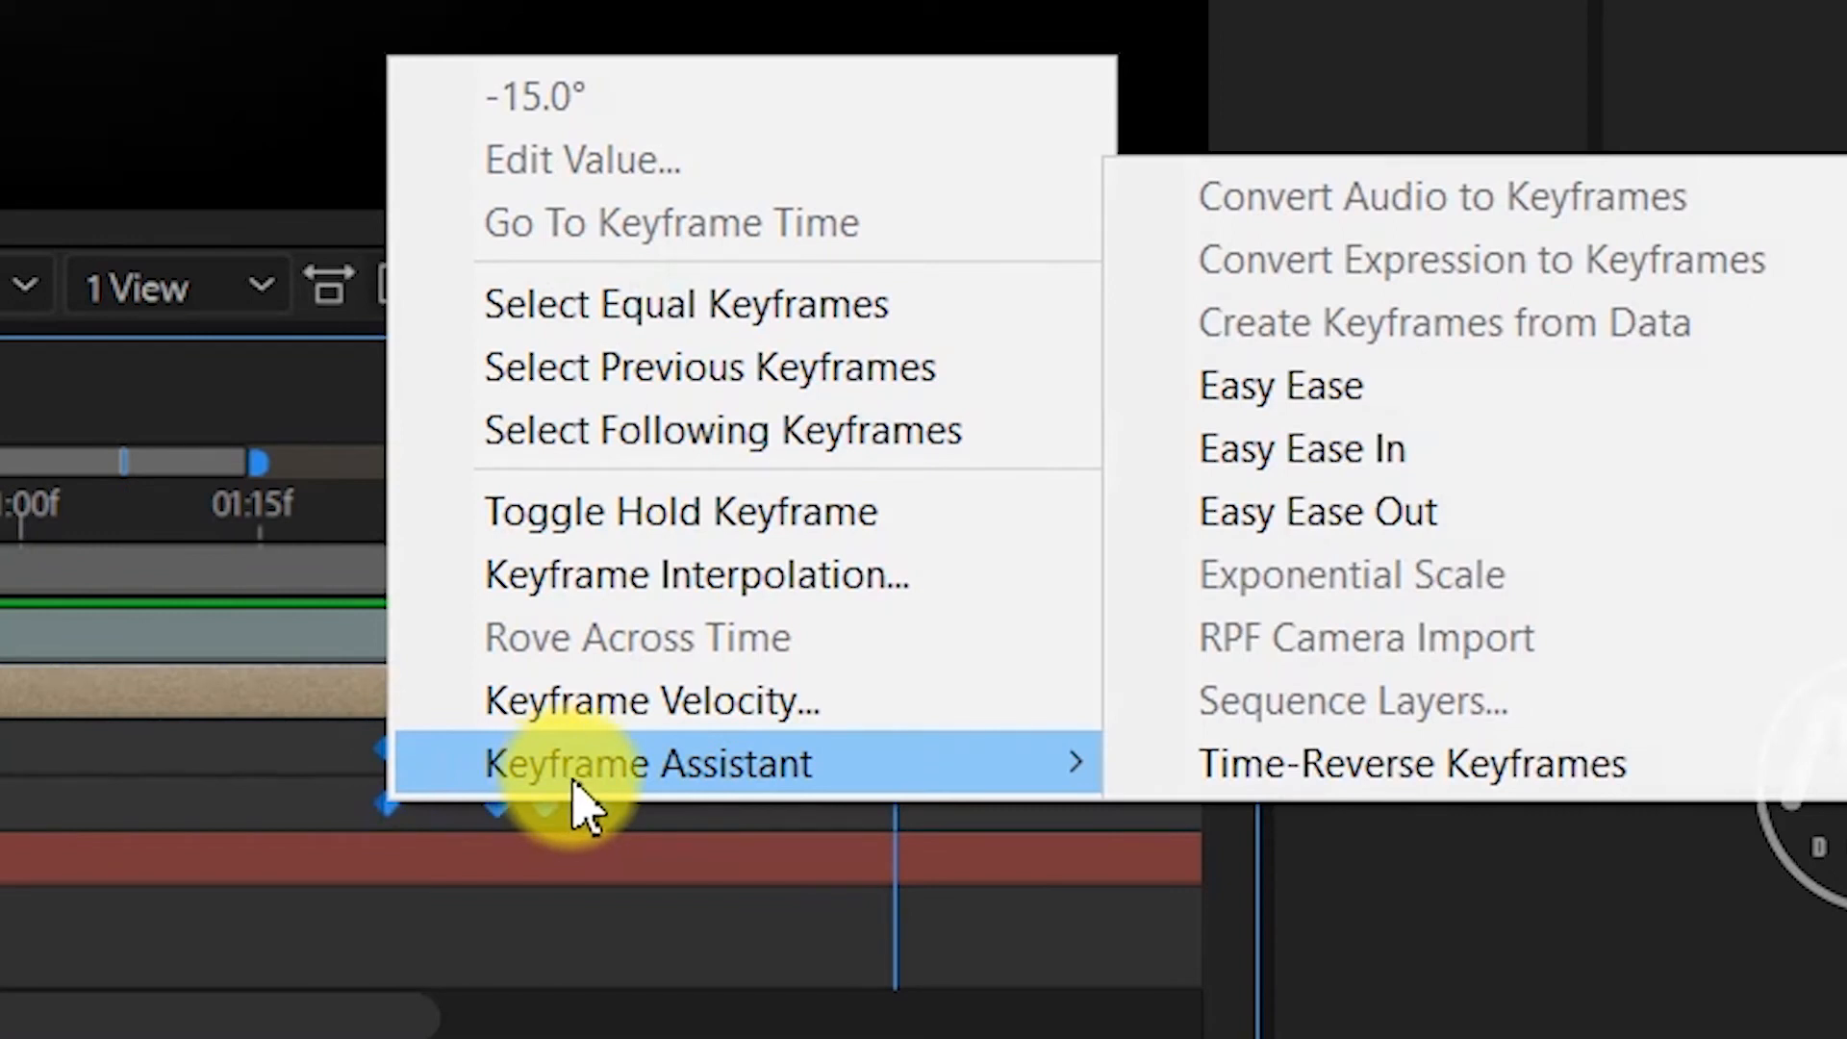
click(1311, 385)
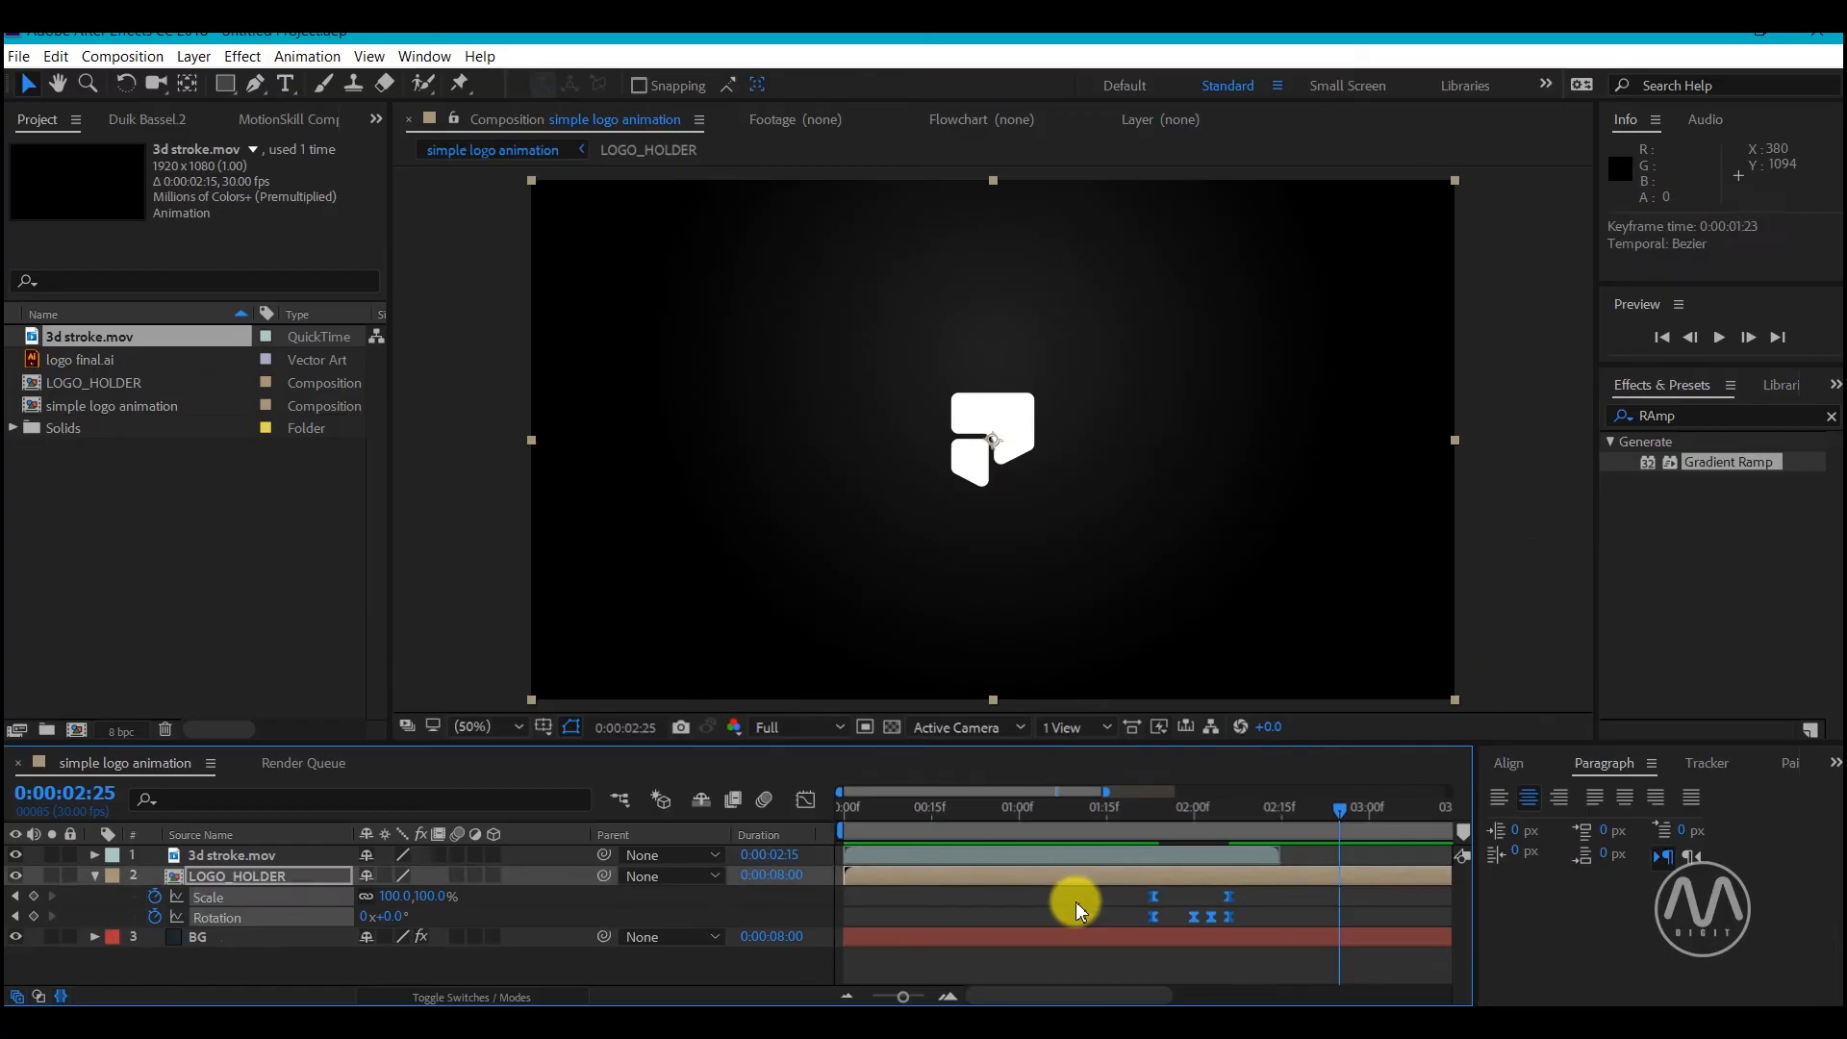
Reshape LOGO_HOLDER's scale speed graph by lengthening the last keyframe's incoming ease so the speed peaks early and slows gradually
click(1075, 902)
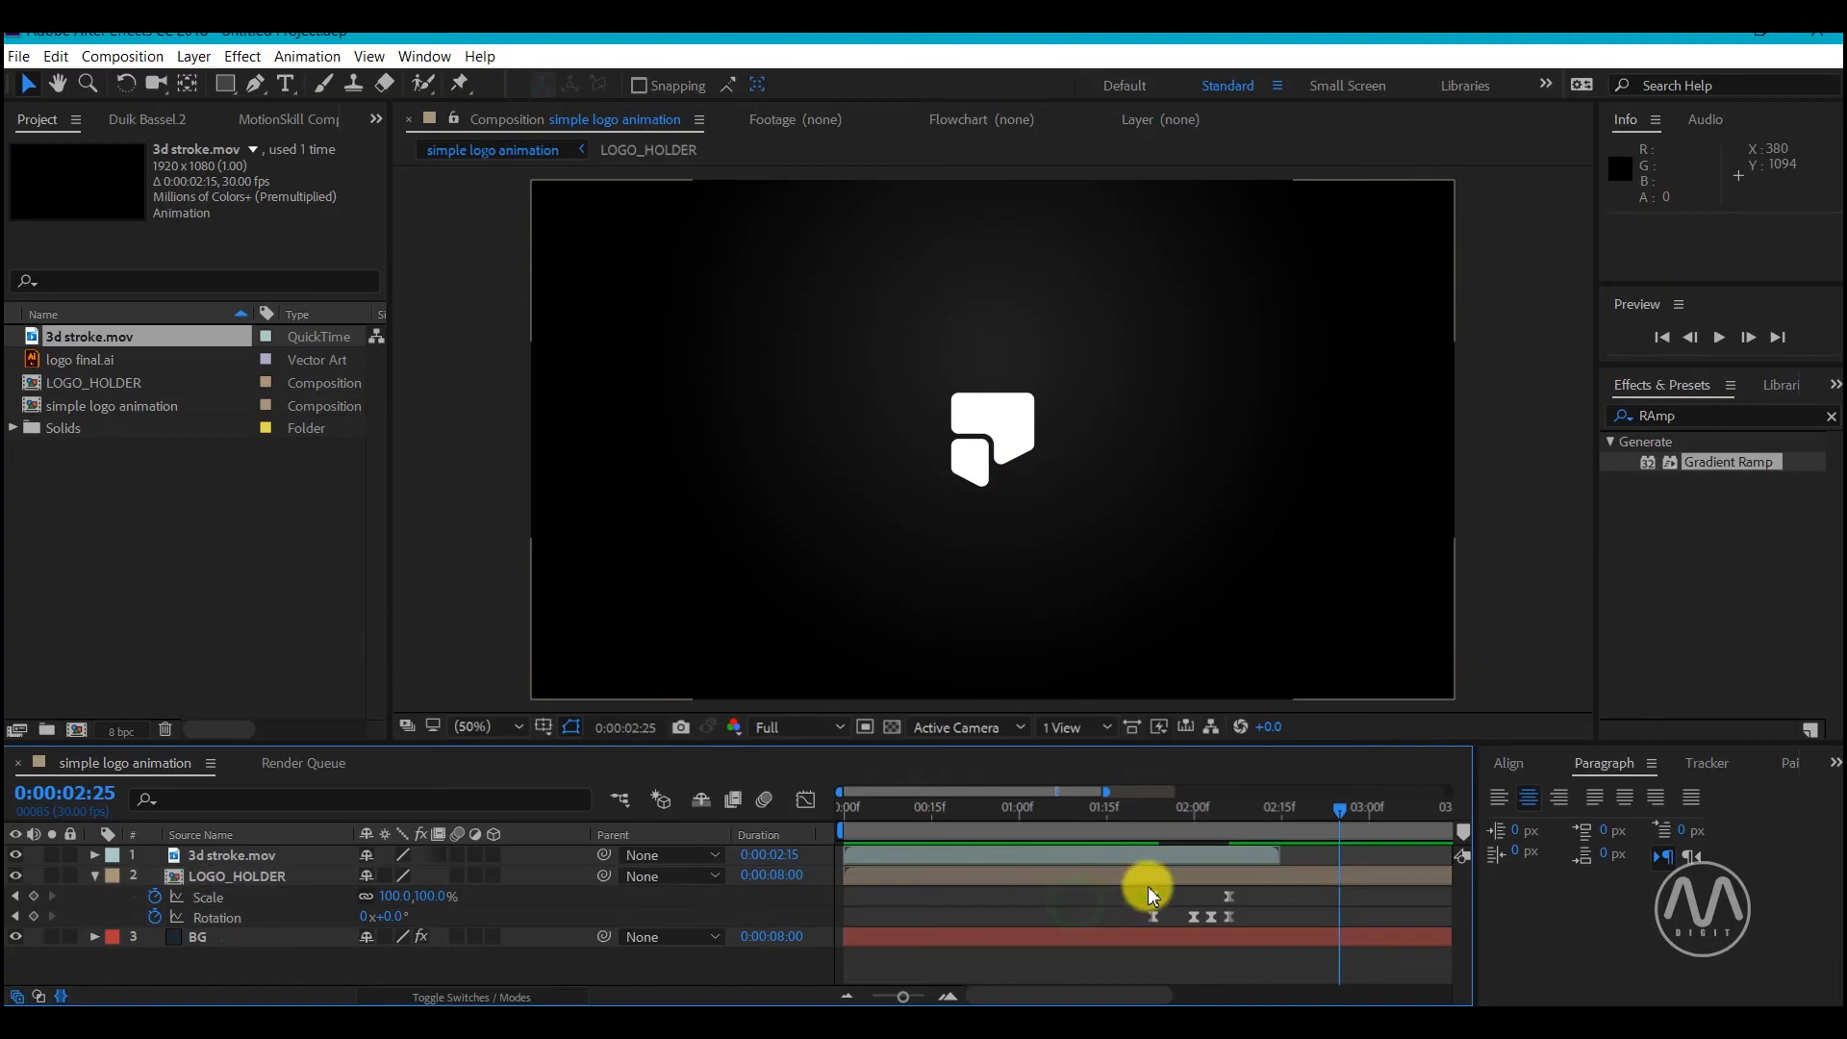
click(1229, 897)
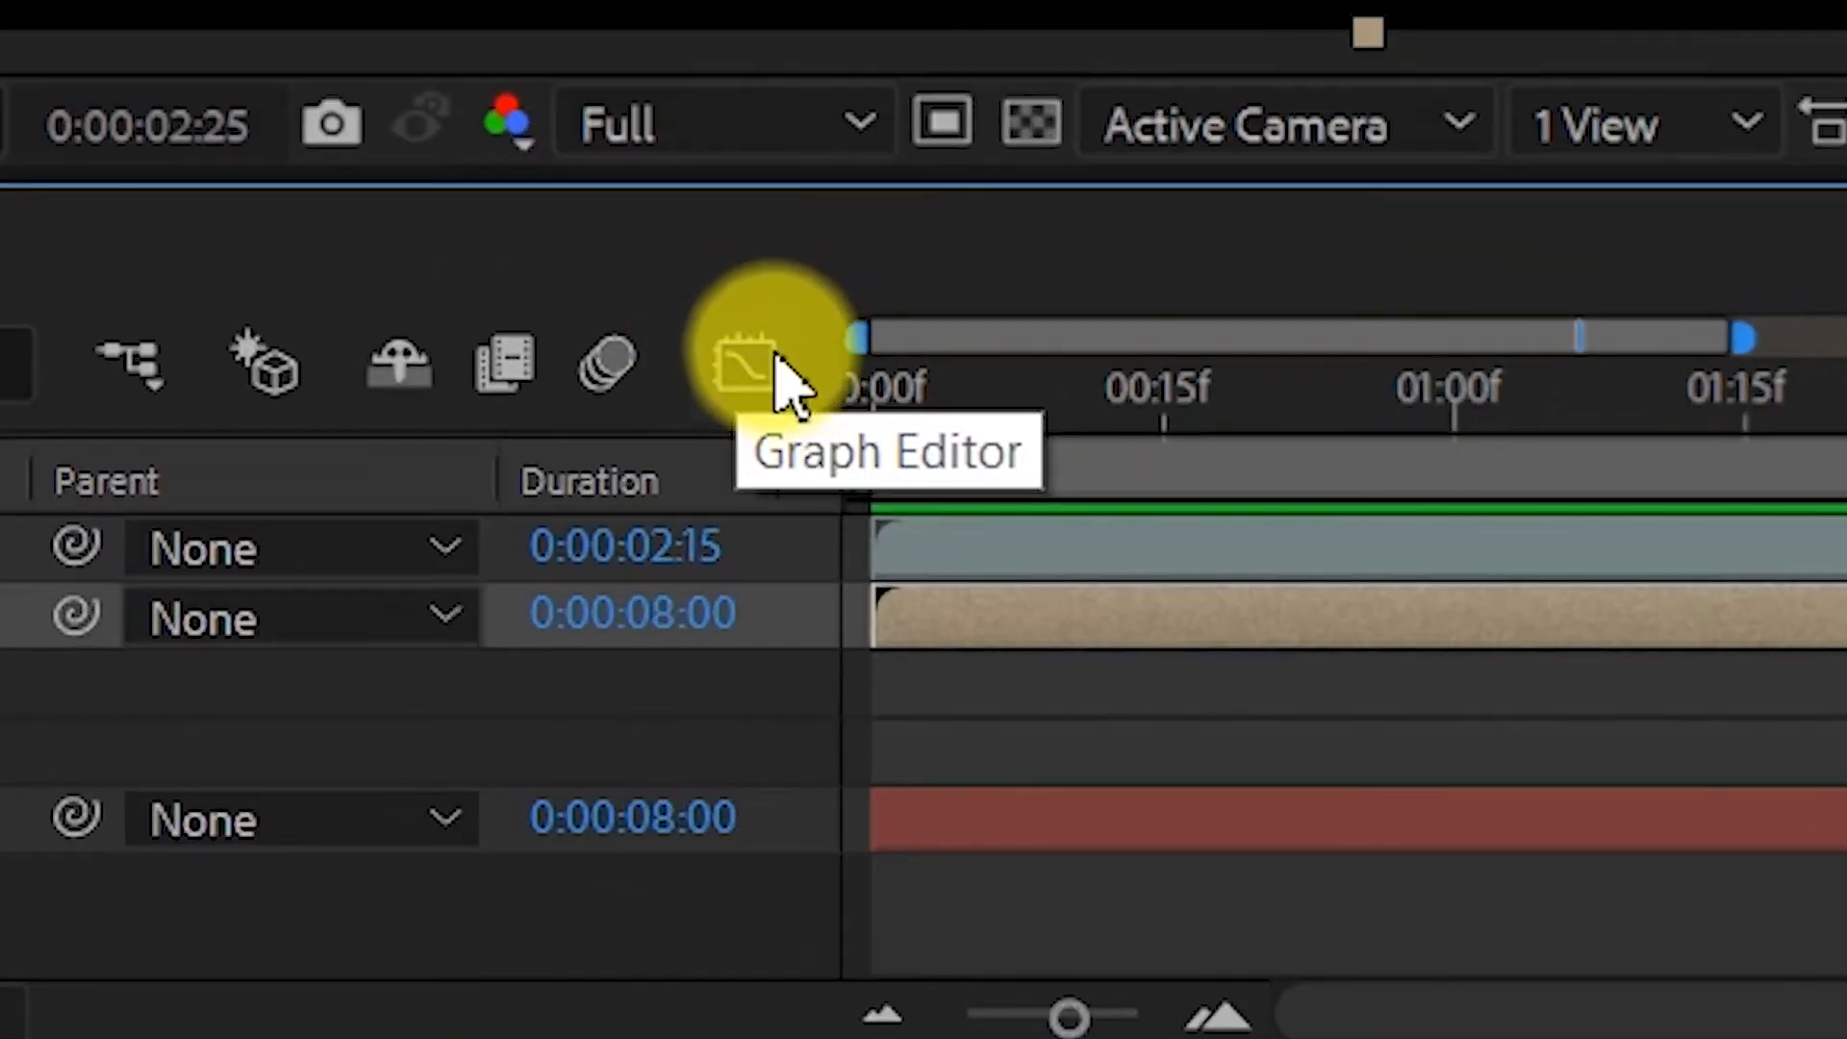
click(753, 364)
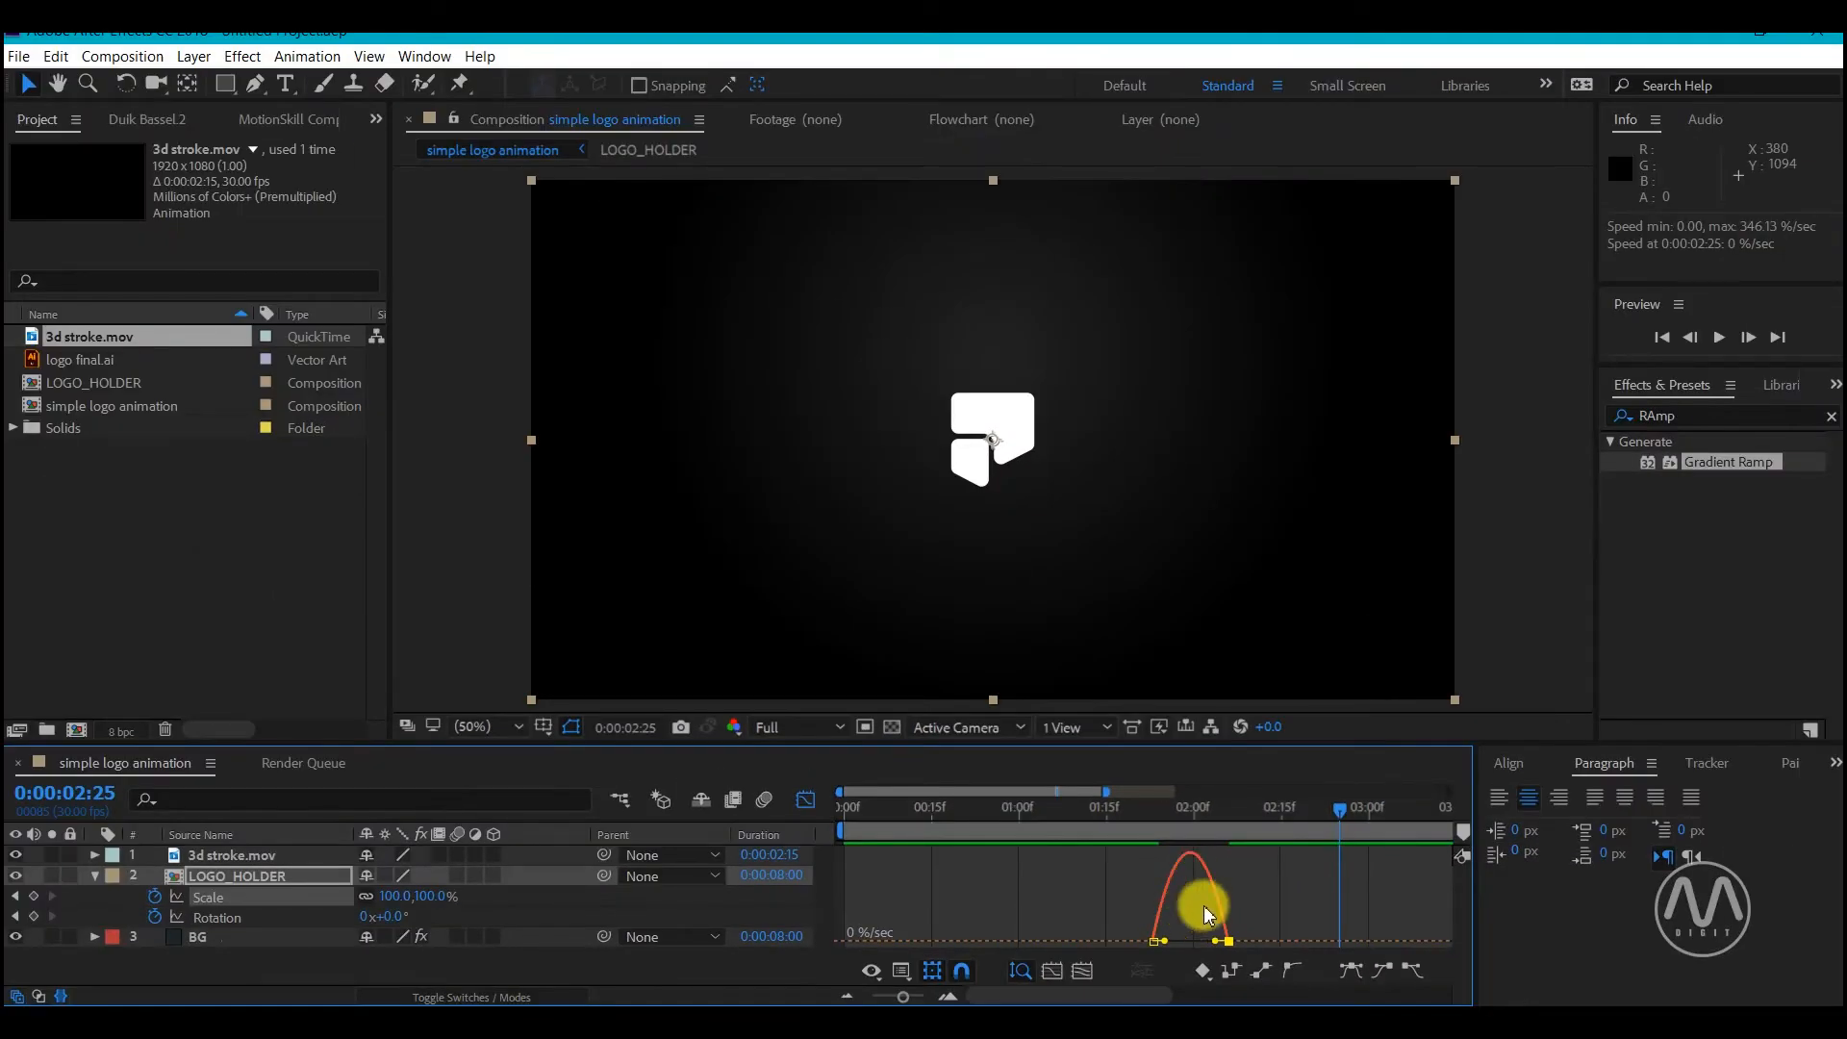
right_click(1146, 865)
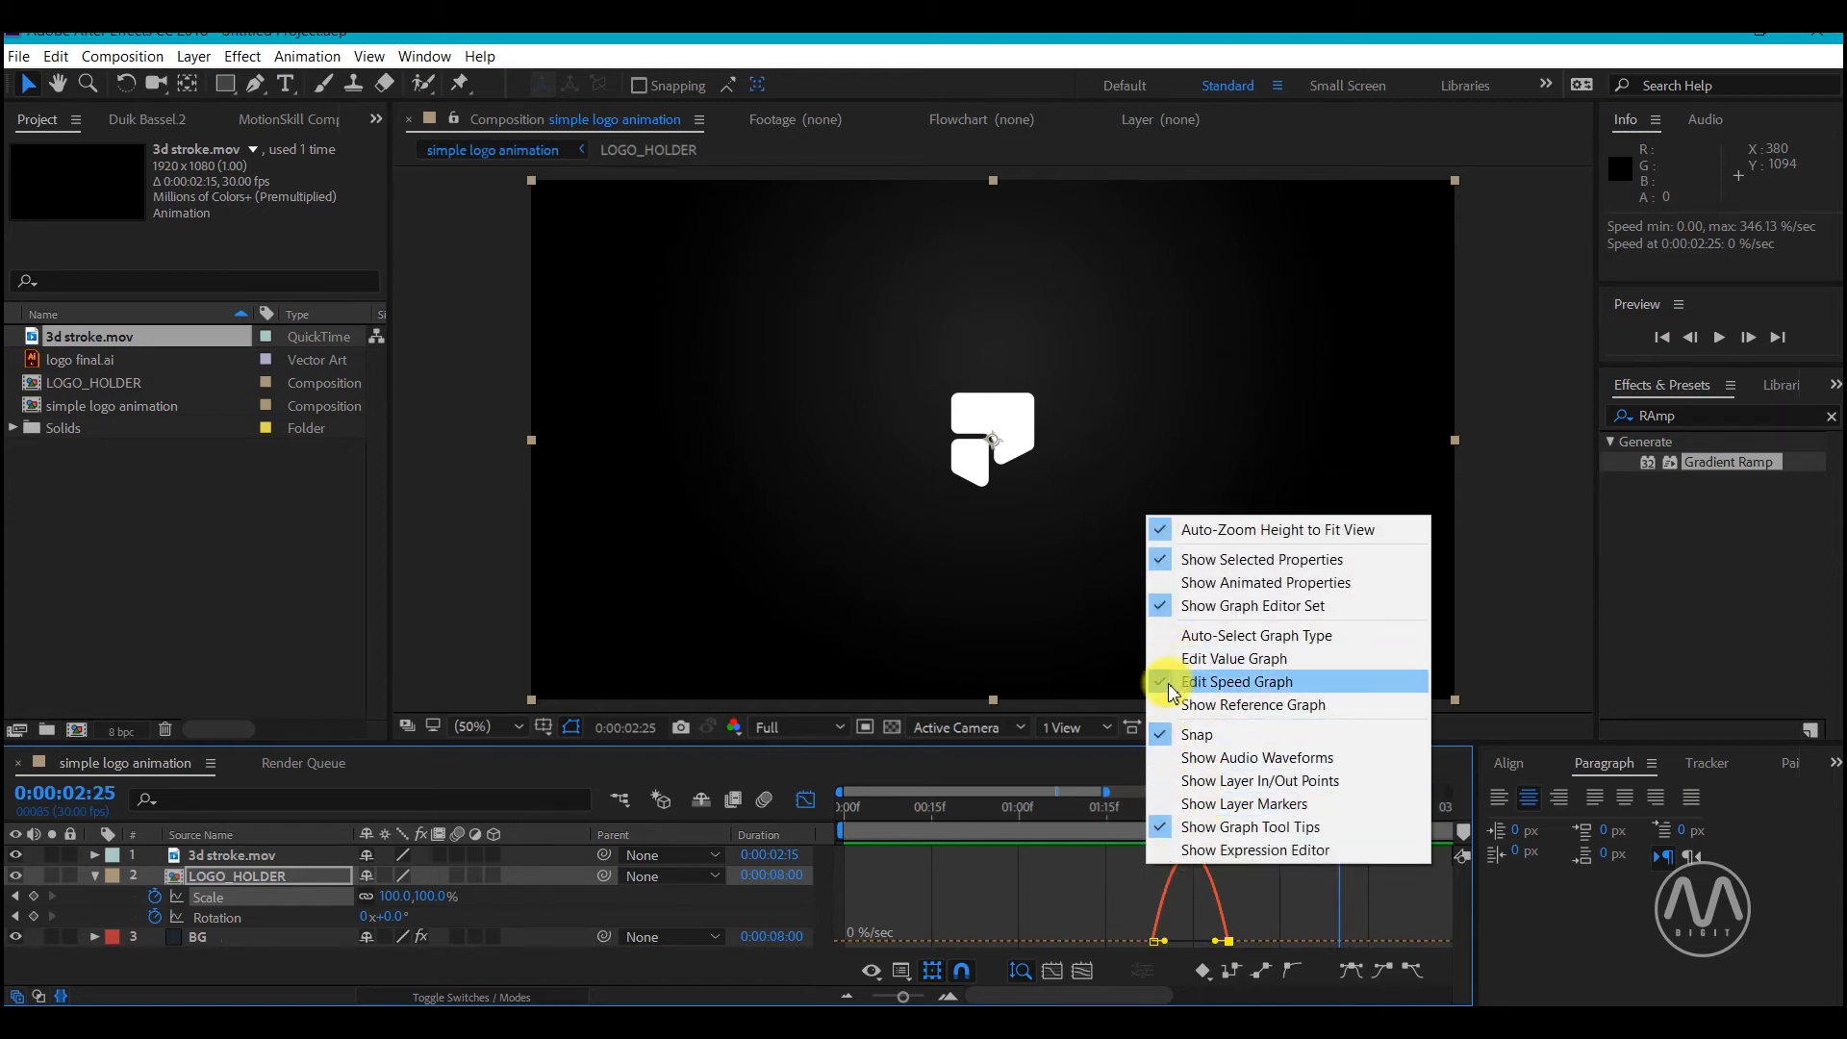
click(1131, 927)
click(1133, 928)
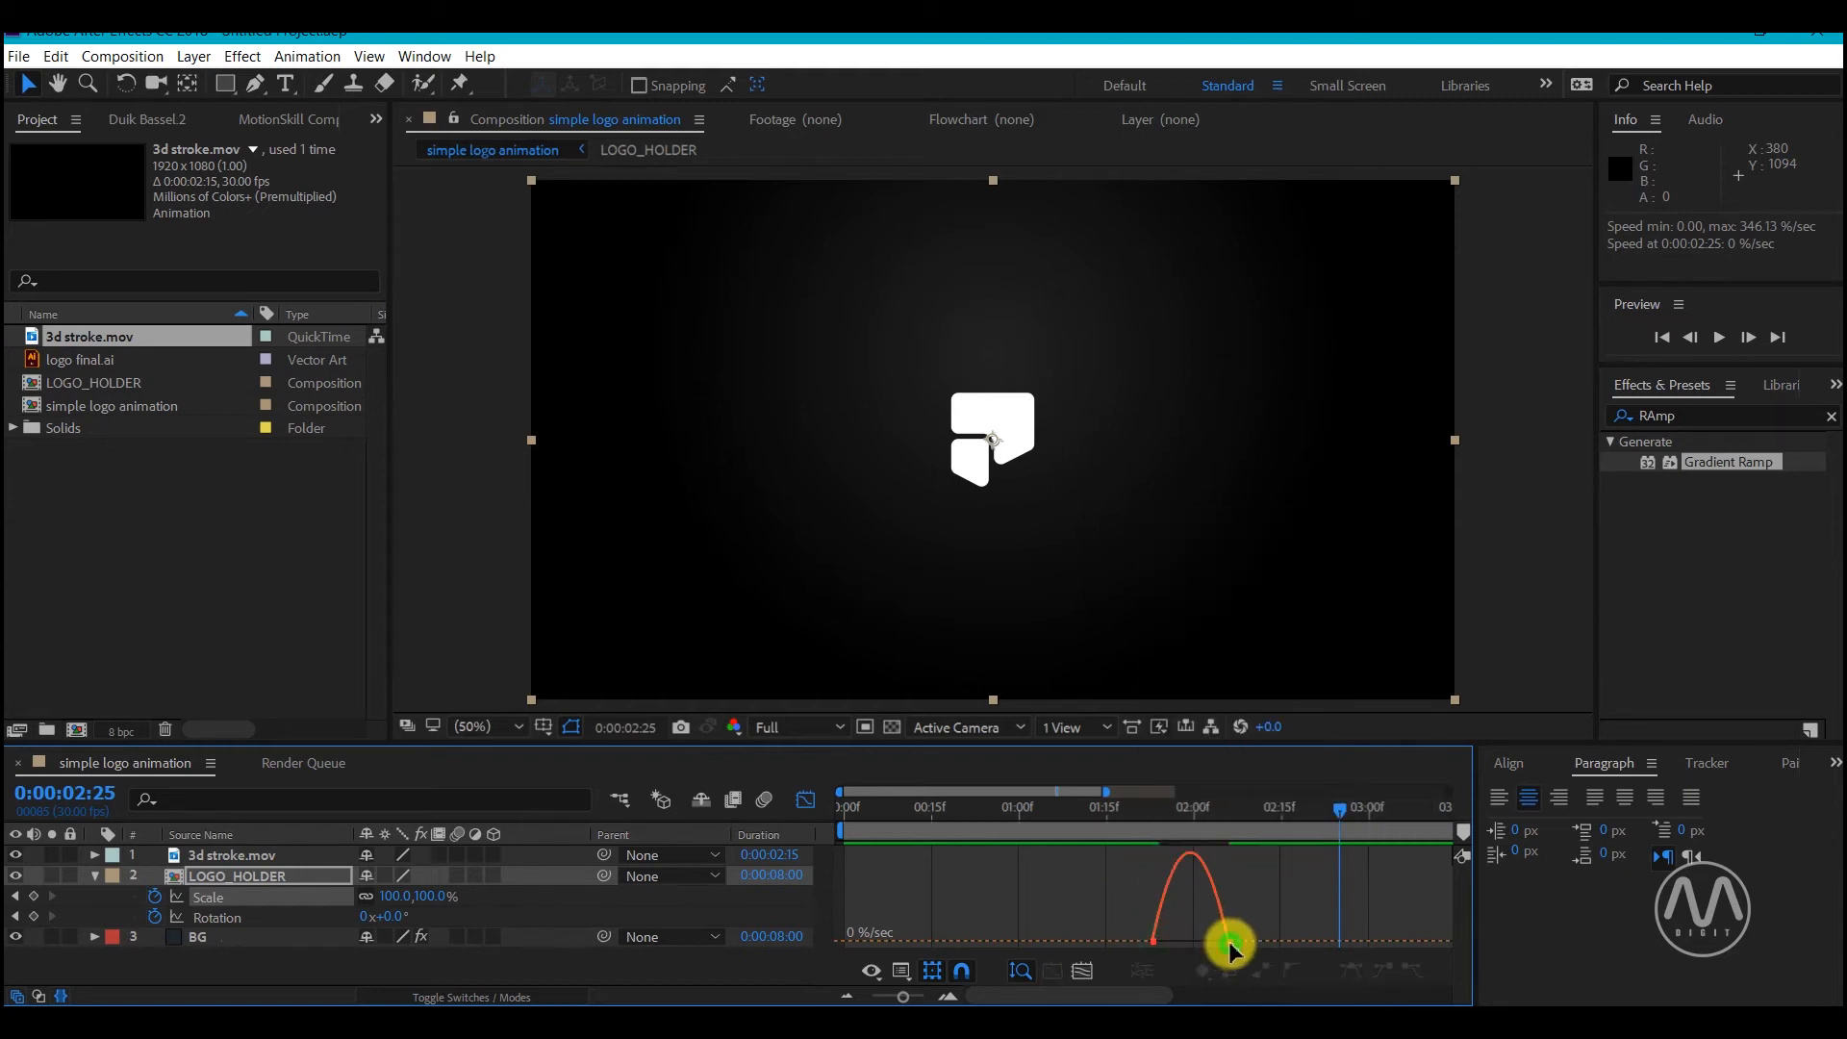
click(1227, 941)
drag(1218, 943, 1174, 943)
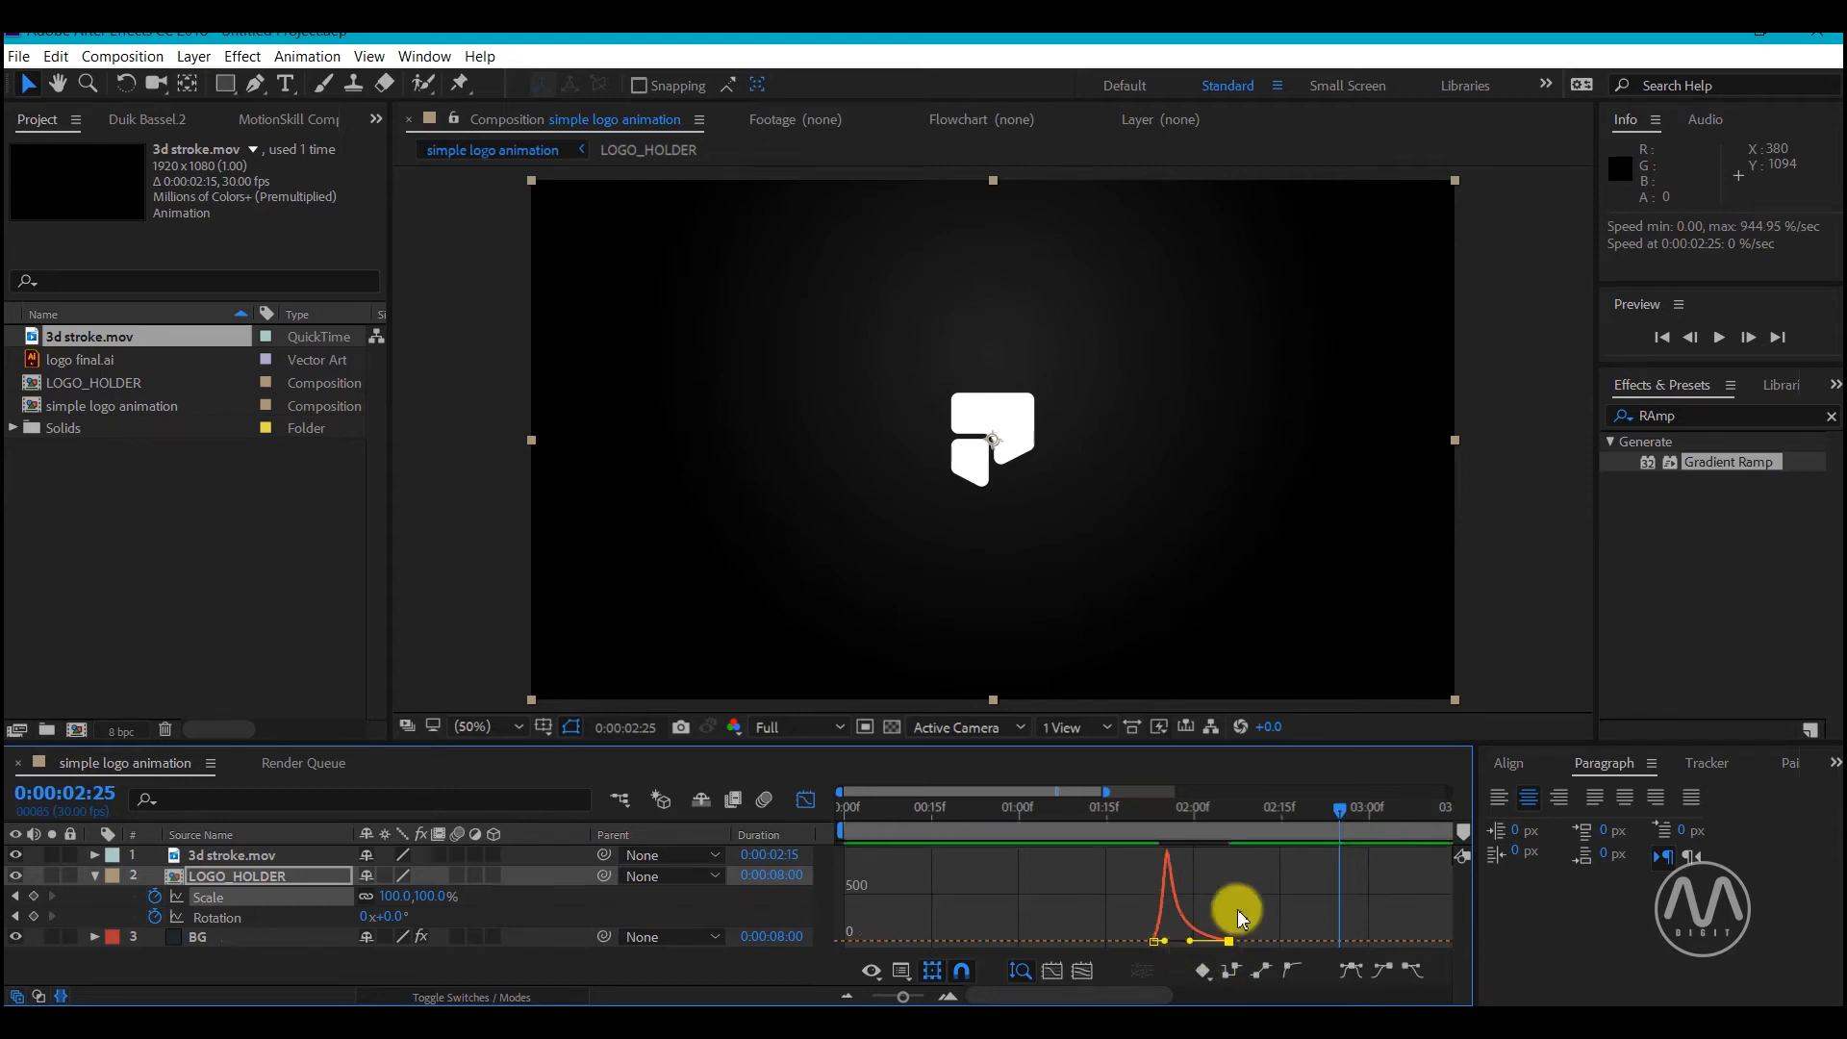
click(808, 791)
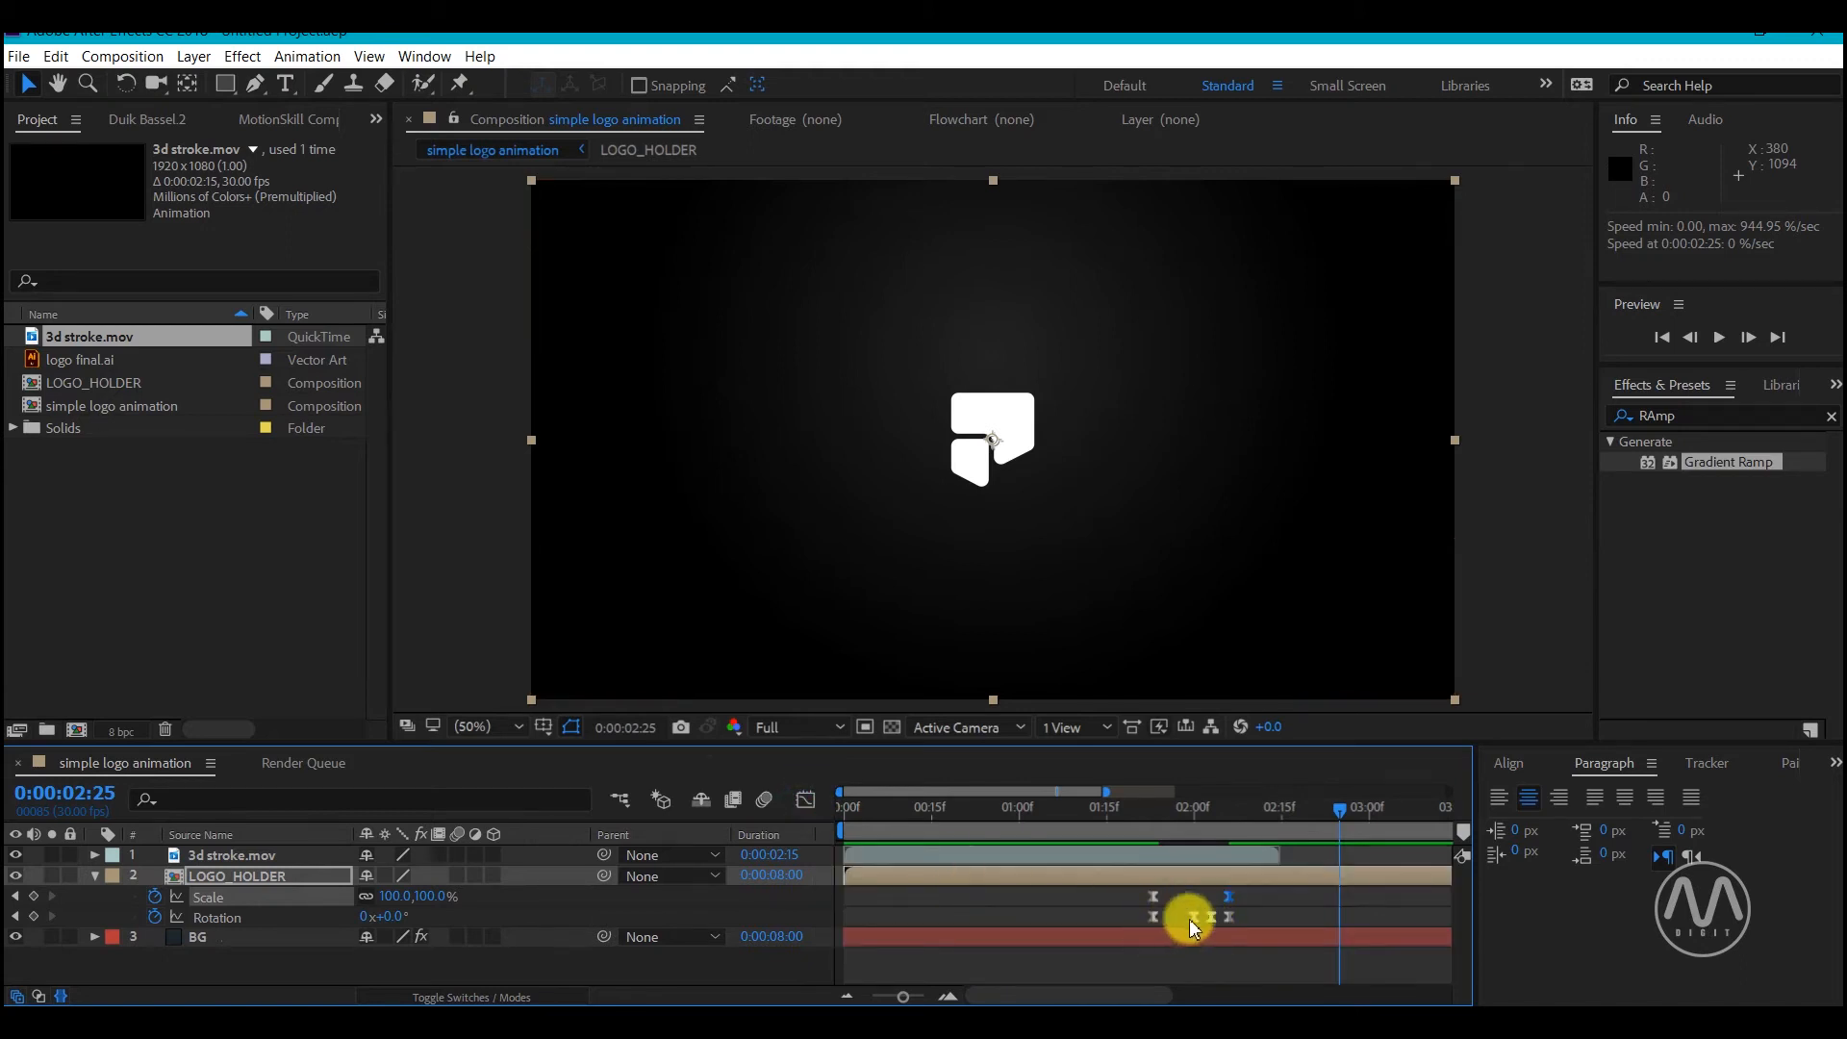
Adjust the easing of LOGO_HOLDER's rotation keyframes in the speed graph, starting from the keyframe at 0:00:02:00
mouse_move(1199, 923)
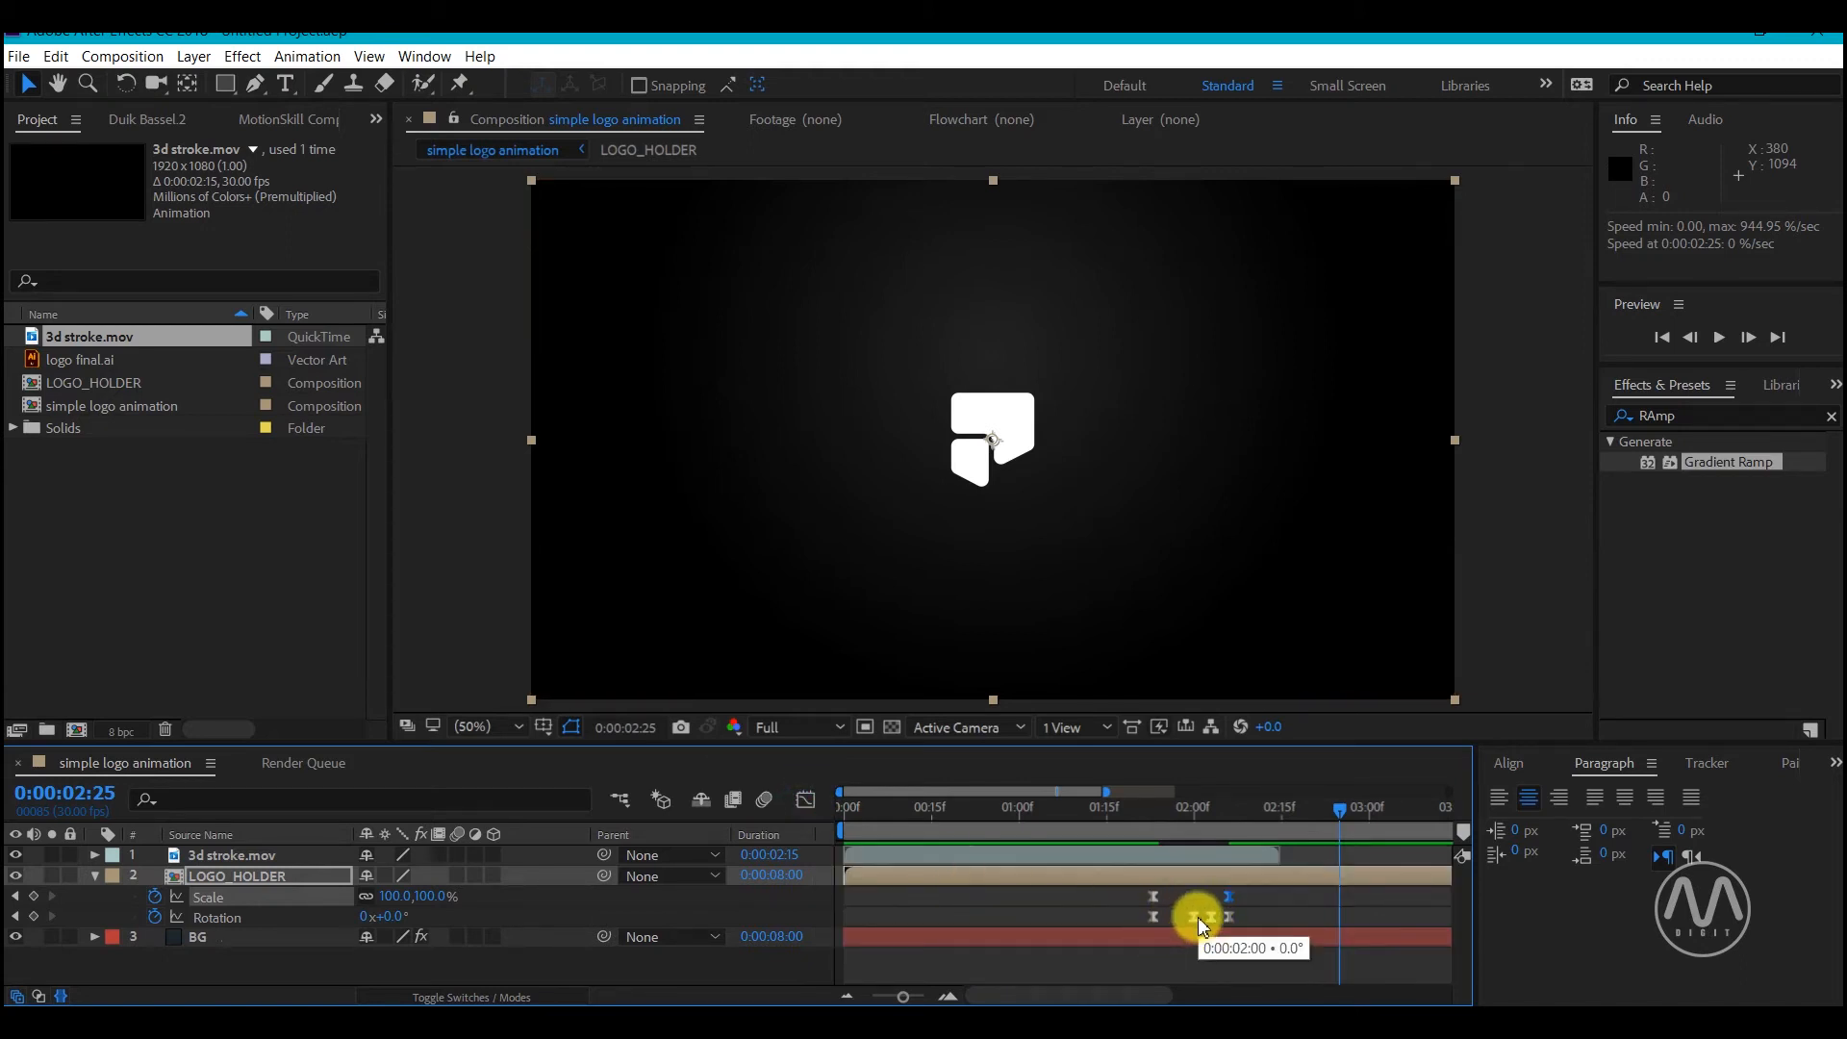
click(1195, 918)
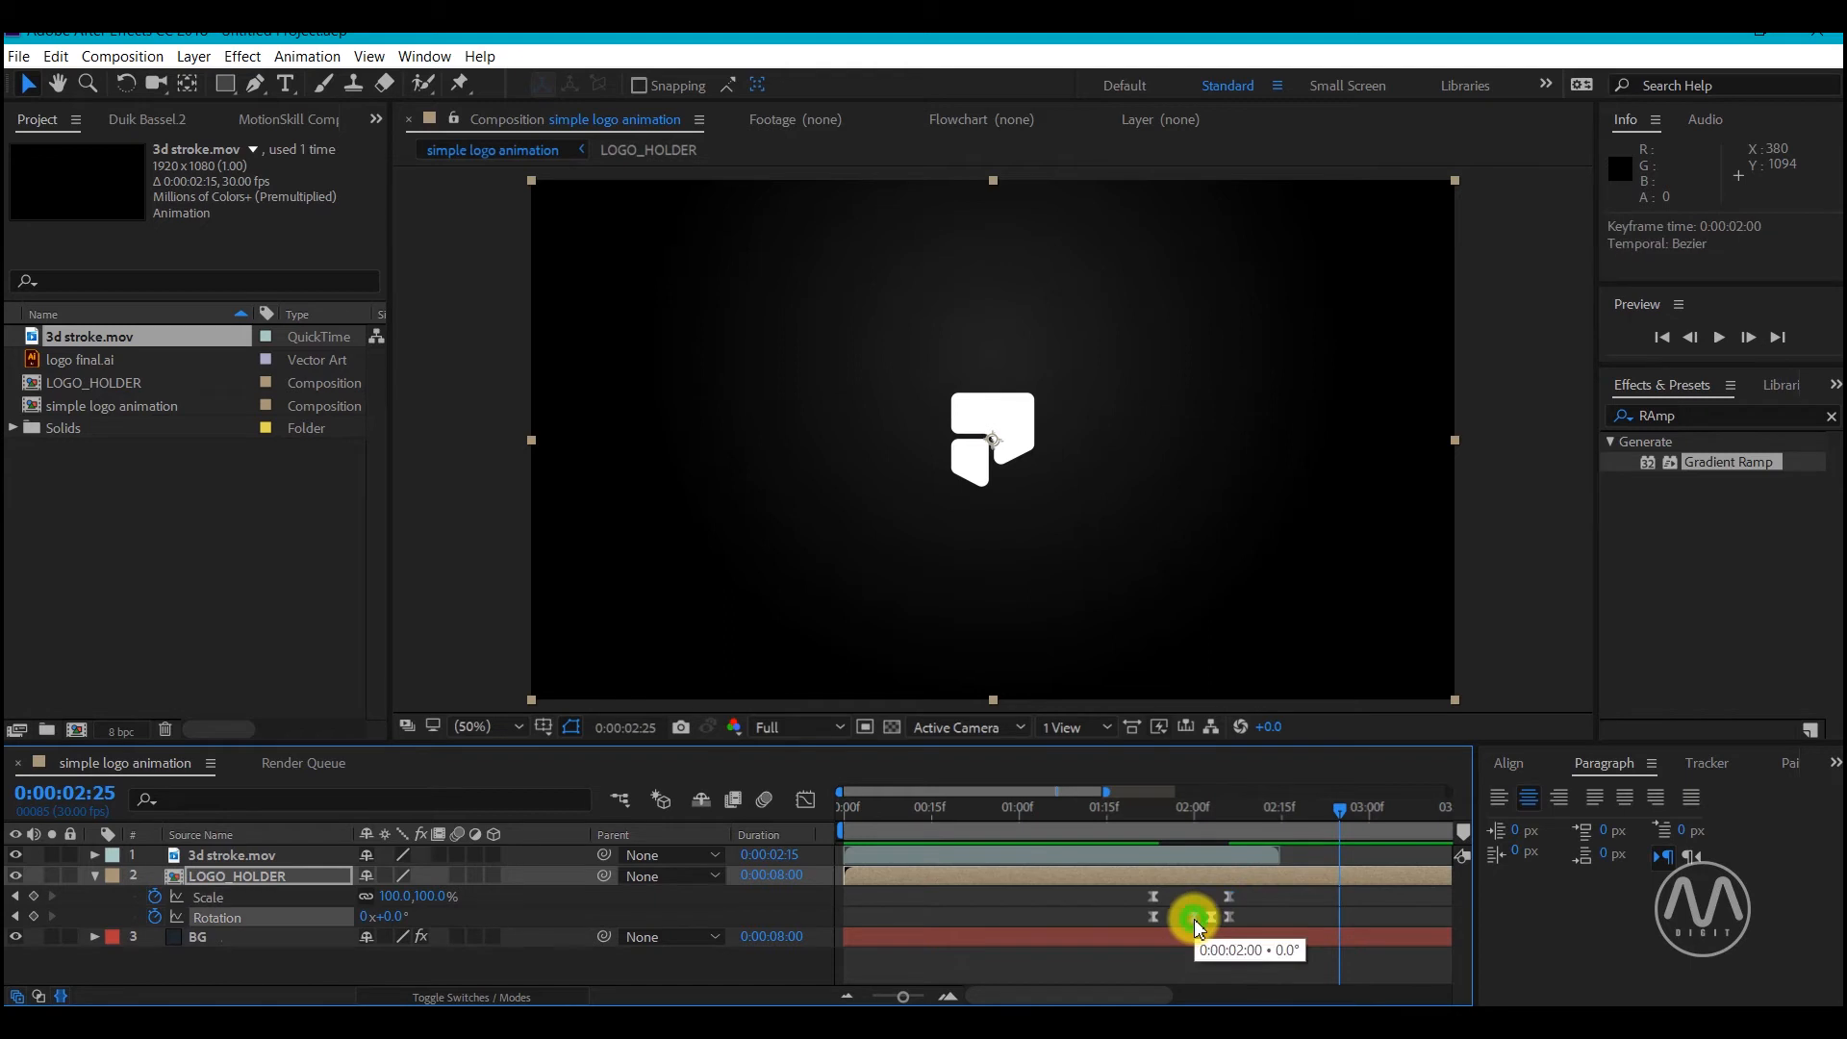
click(808, 796)
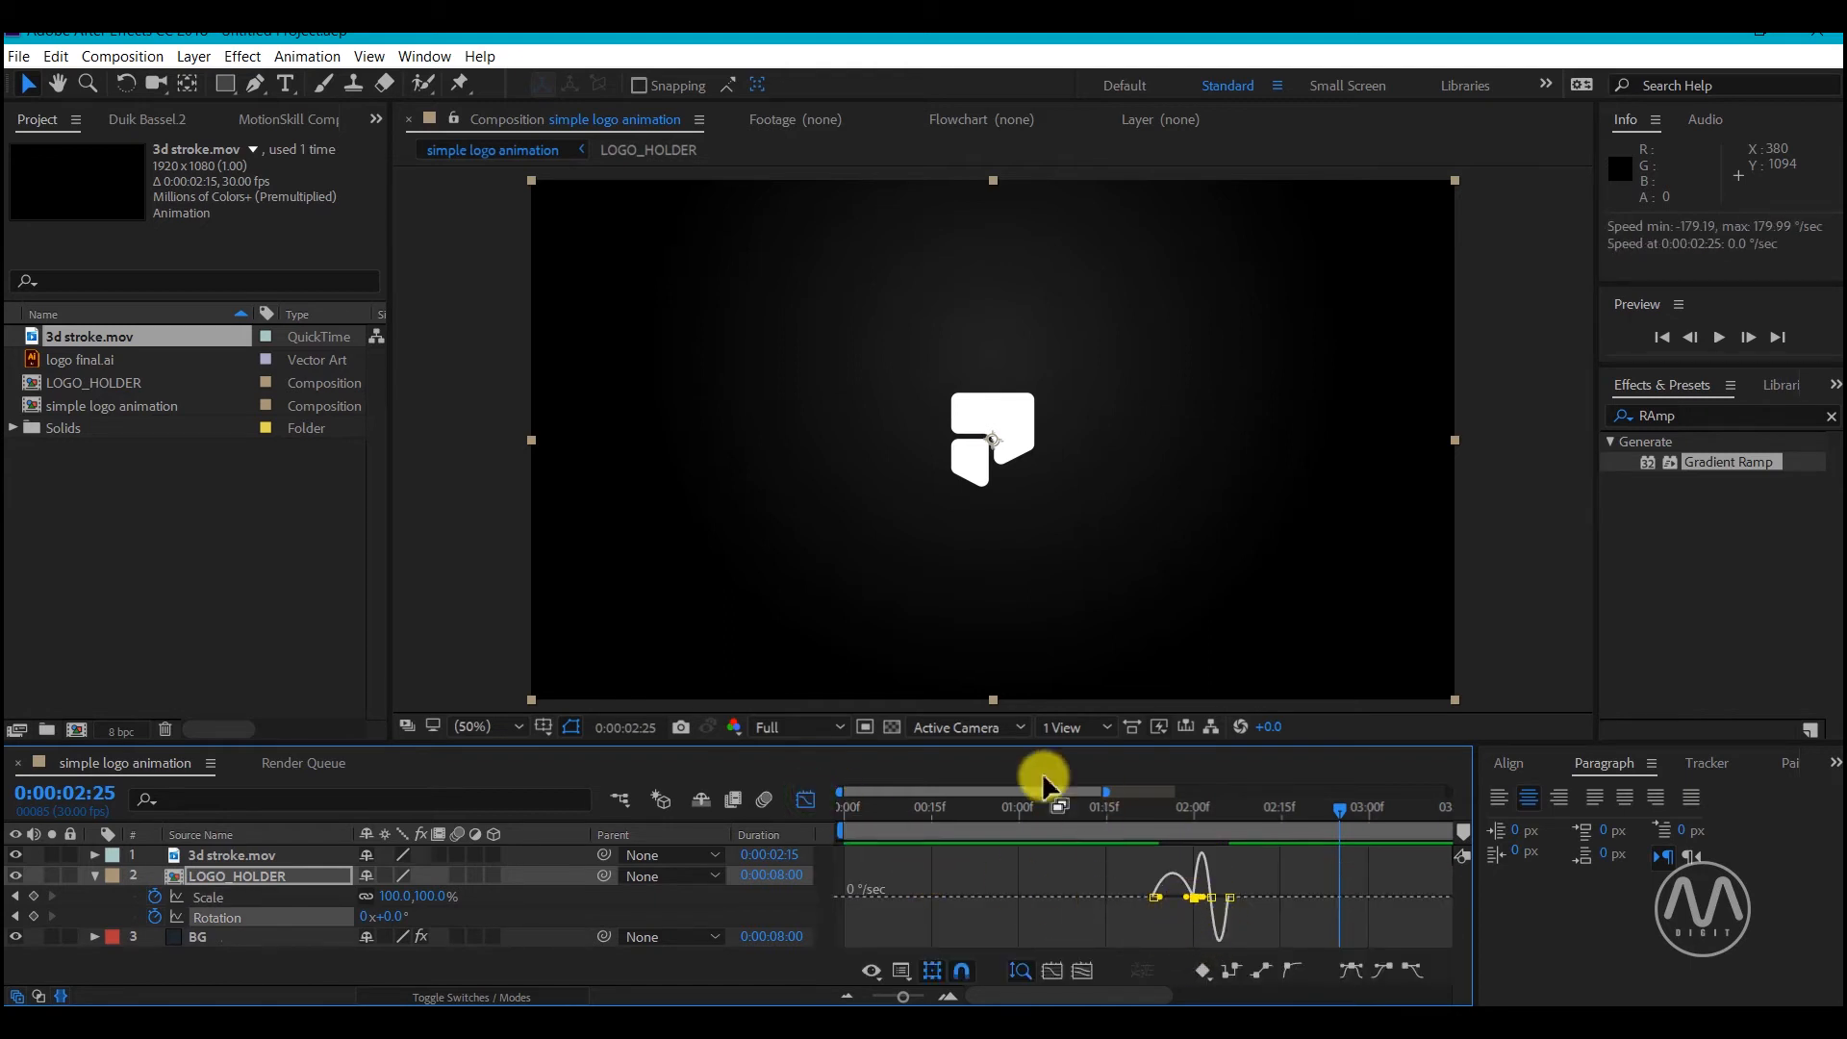
drag(839, 792, 944, 792)
drag(961, 911, 985, 898)
drag(822, 723, 820, 723)
drag(946, 720, 1016, 778)
click(1095, 774)
click(298, 457)
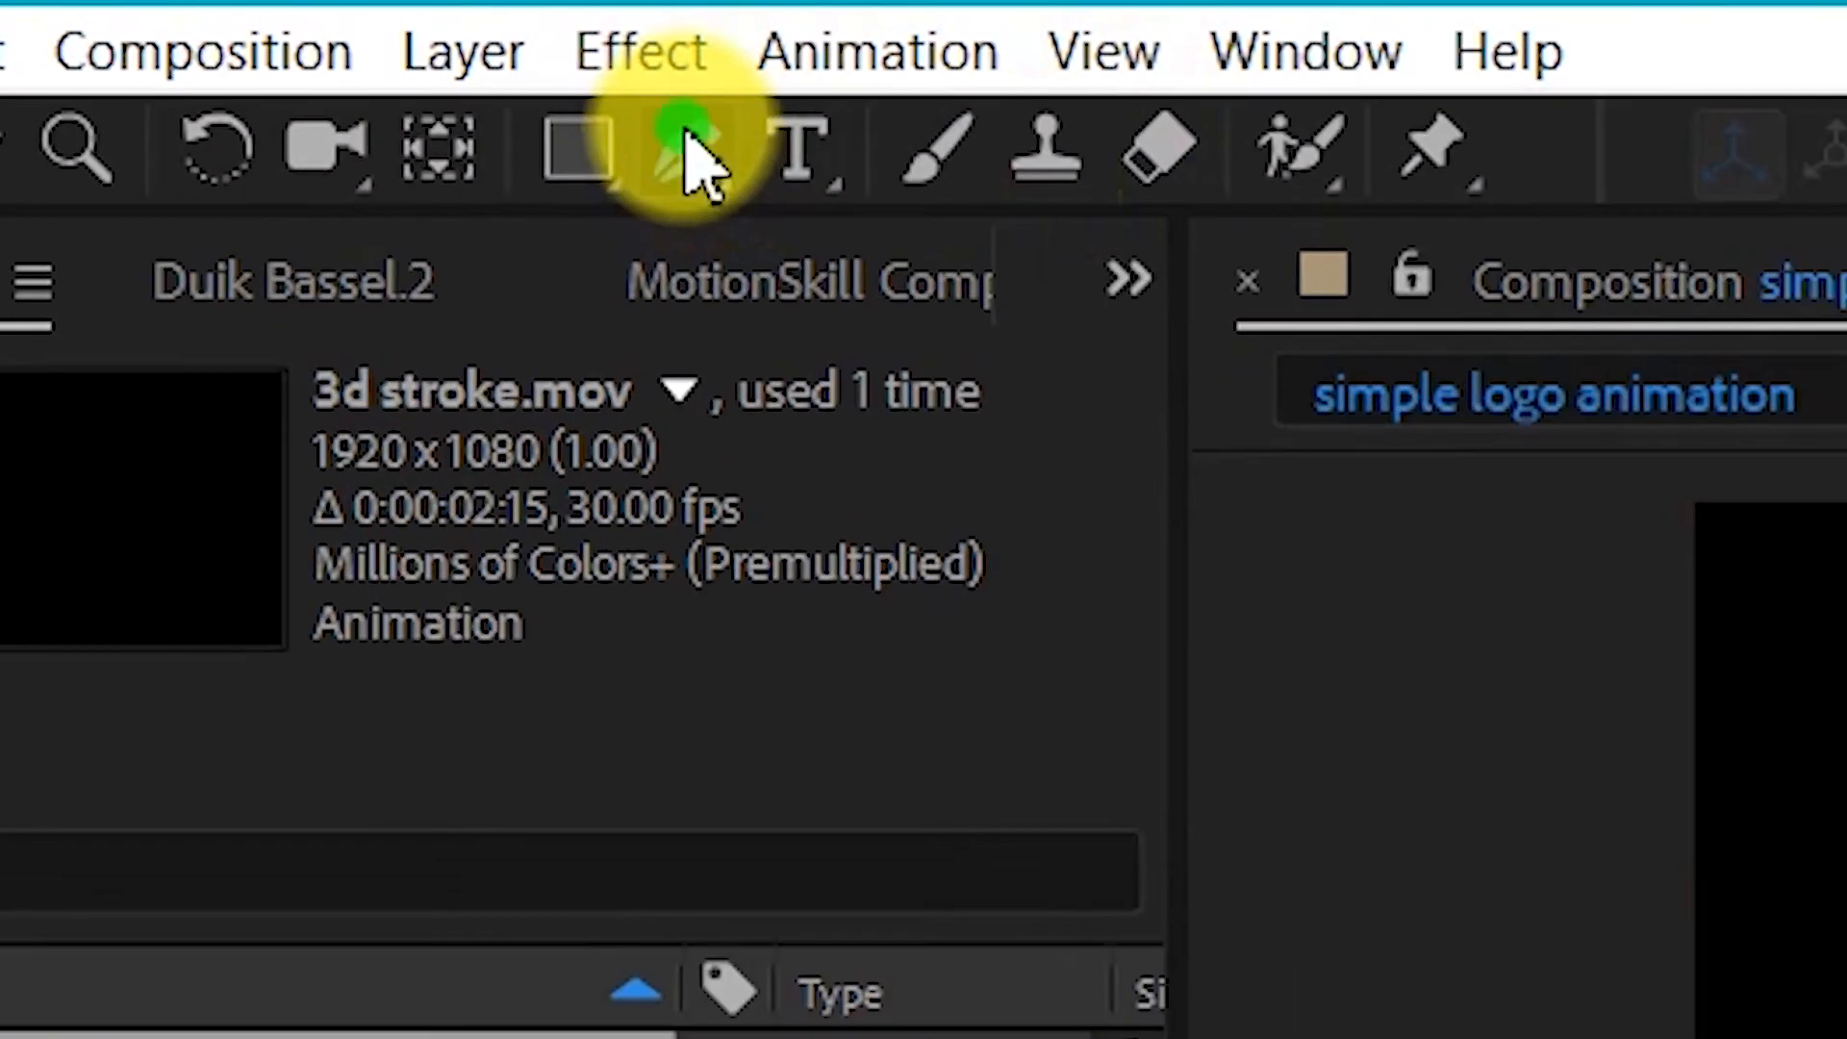
Draw a straight diagonal line with the Pen tool from the logo's centre up to the right, and set its stroke to 4 px
click(257, 85)
click(845, 154)
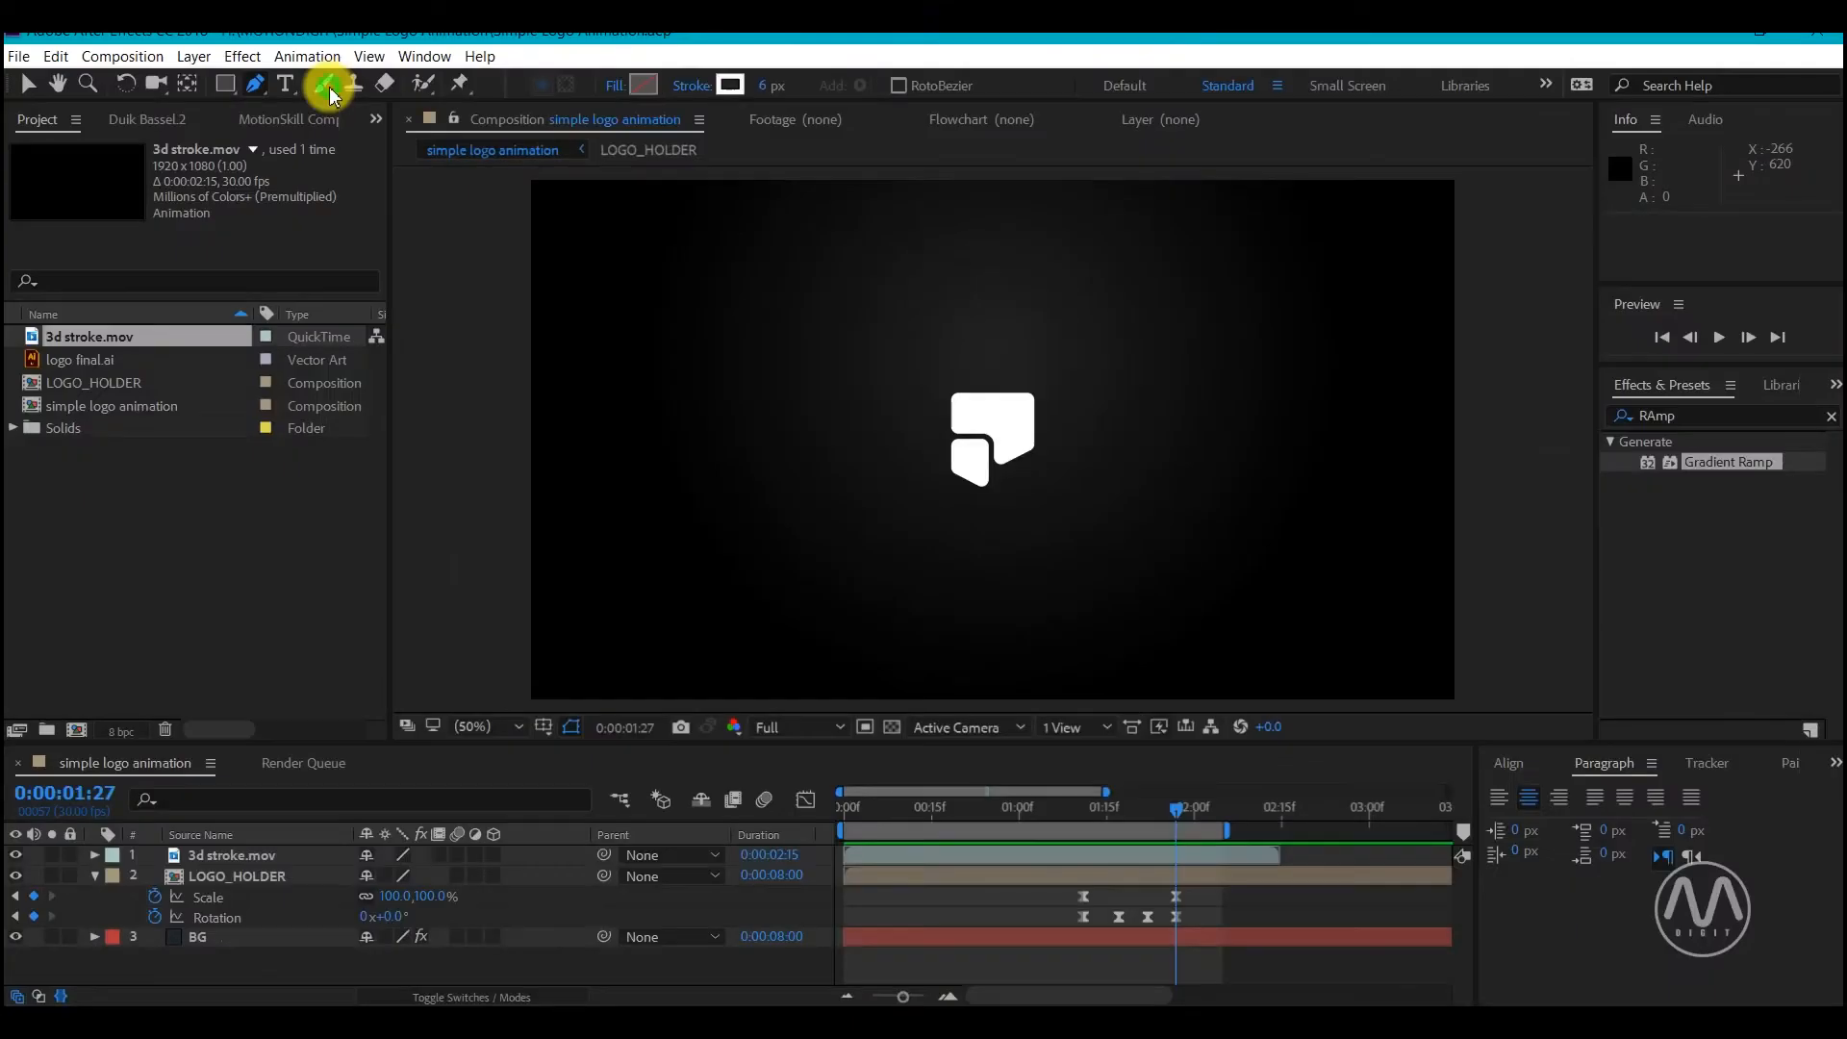
click(993, 436)
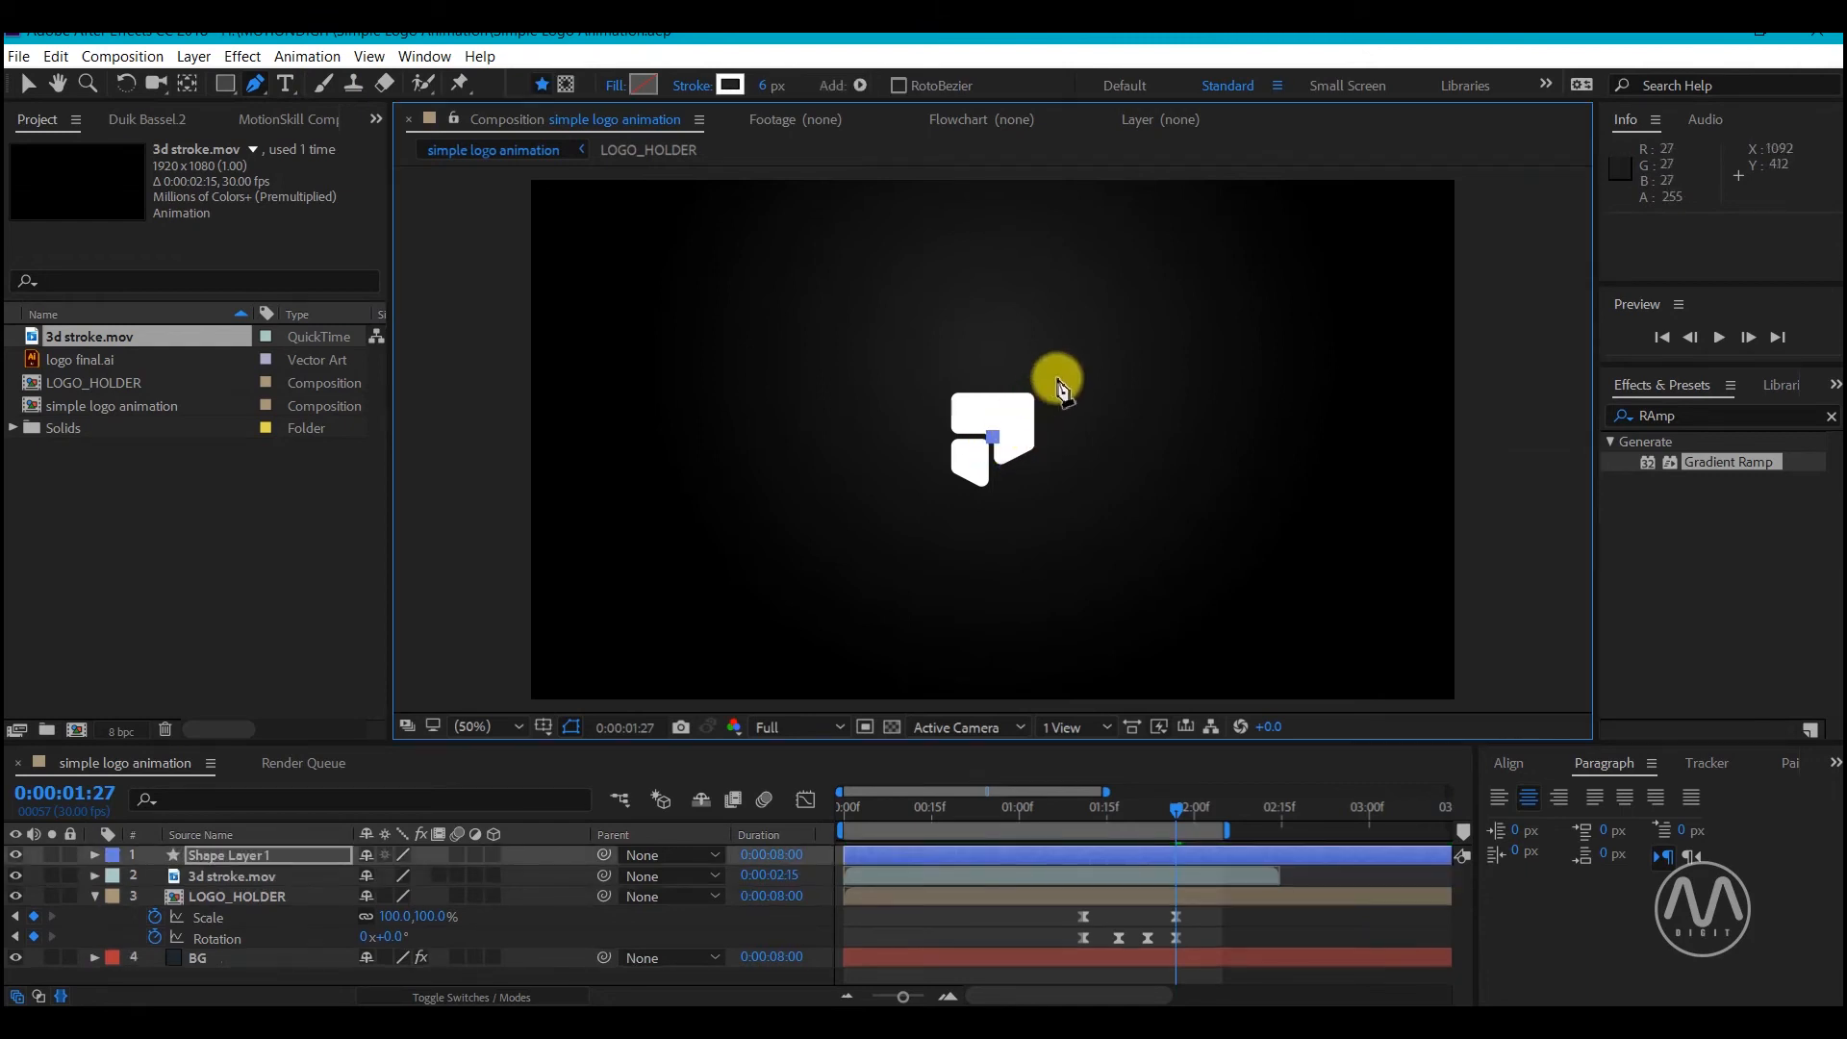
click(1099, 336)
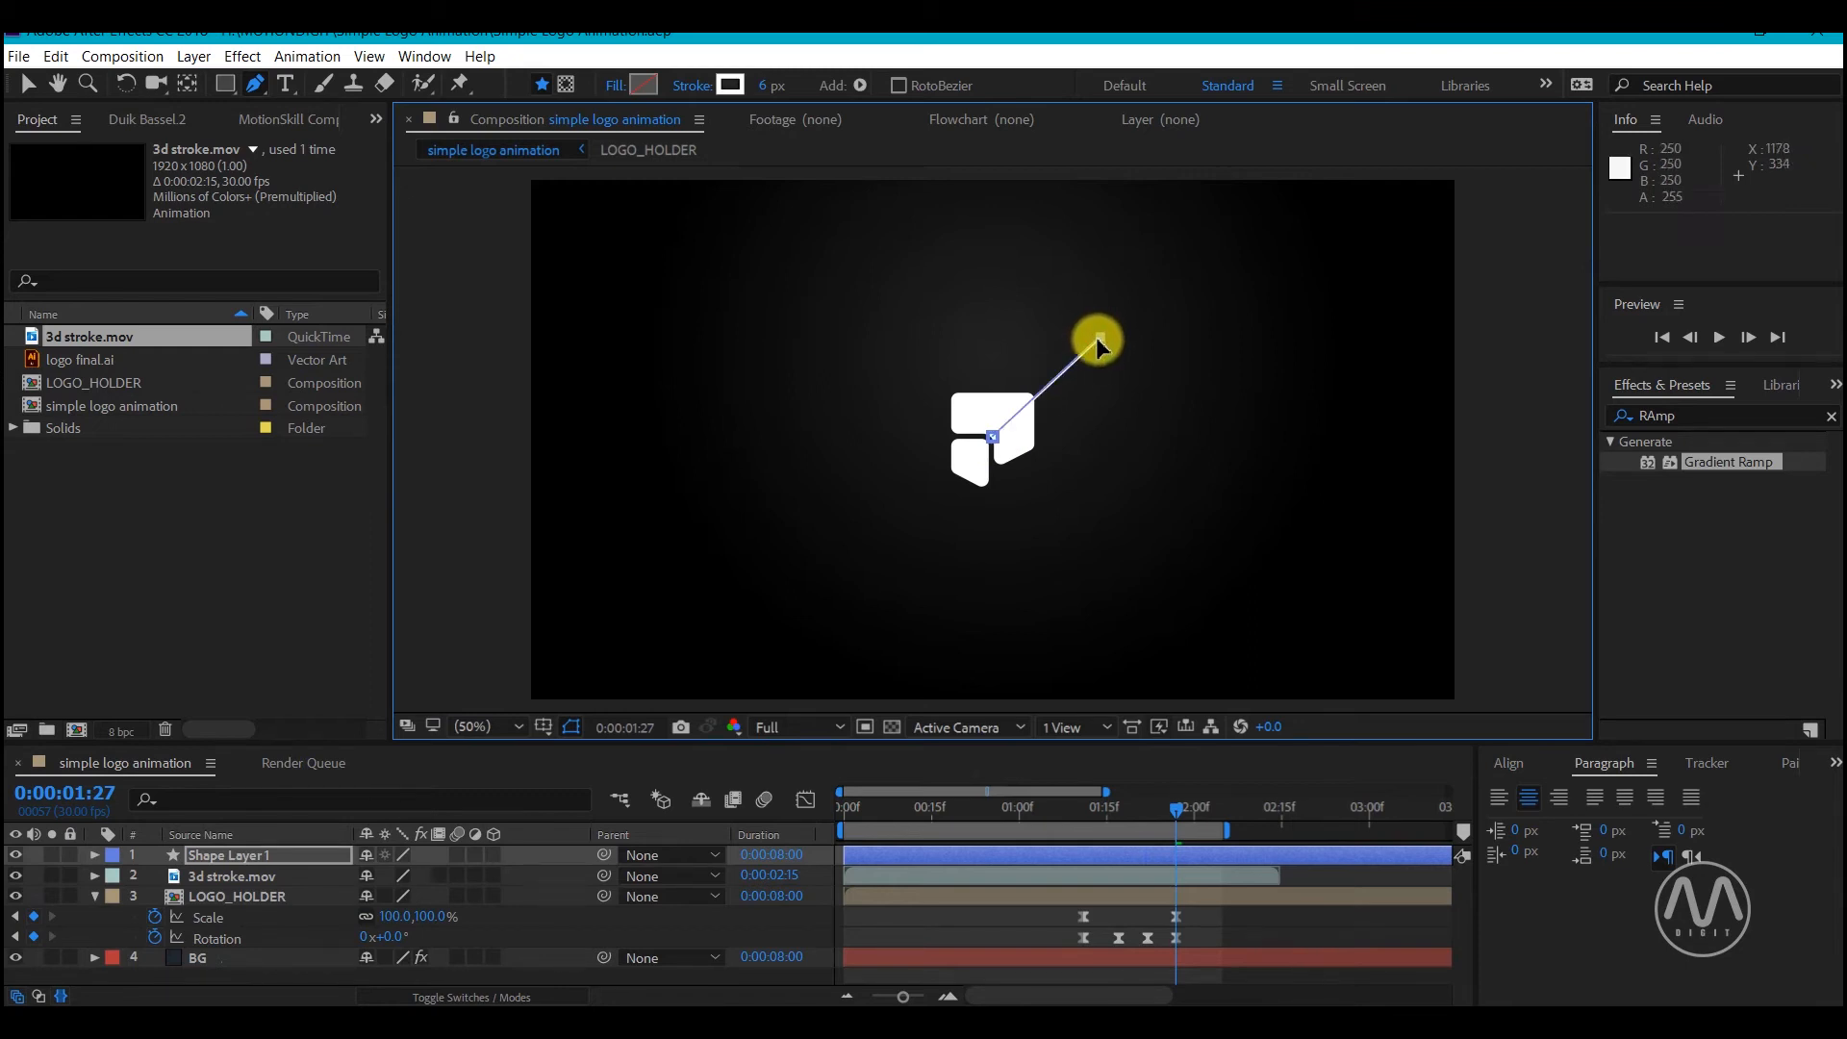
click(763, 85)
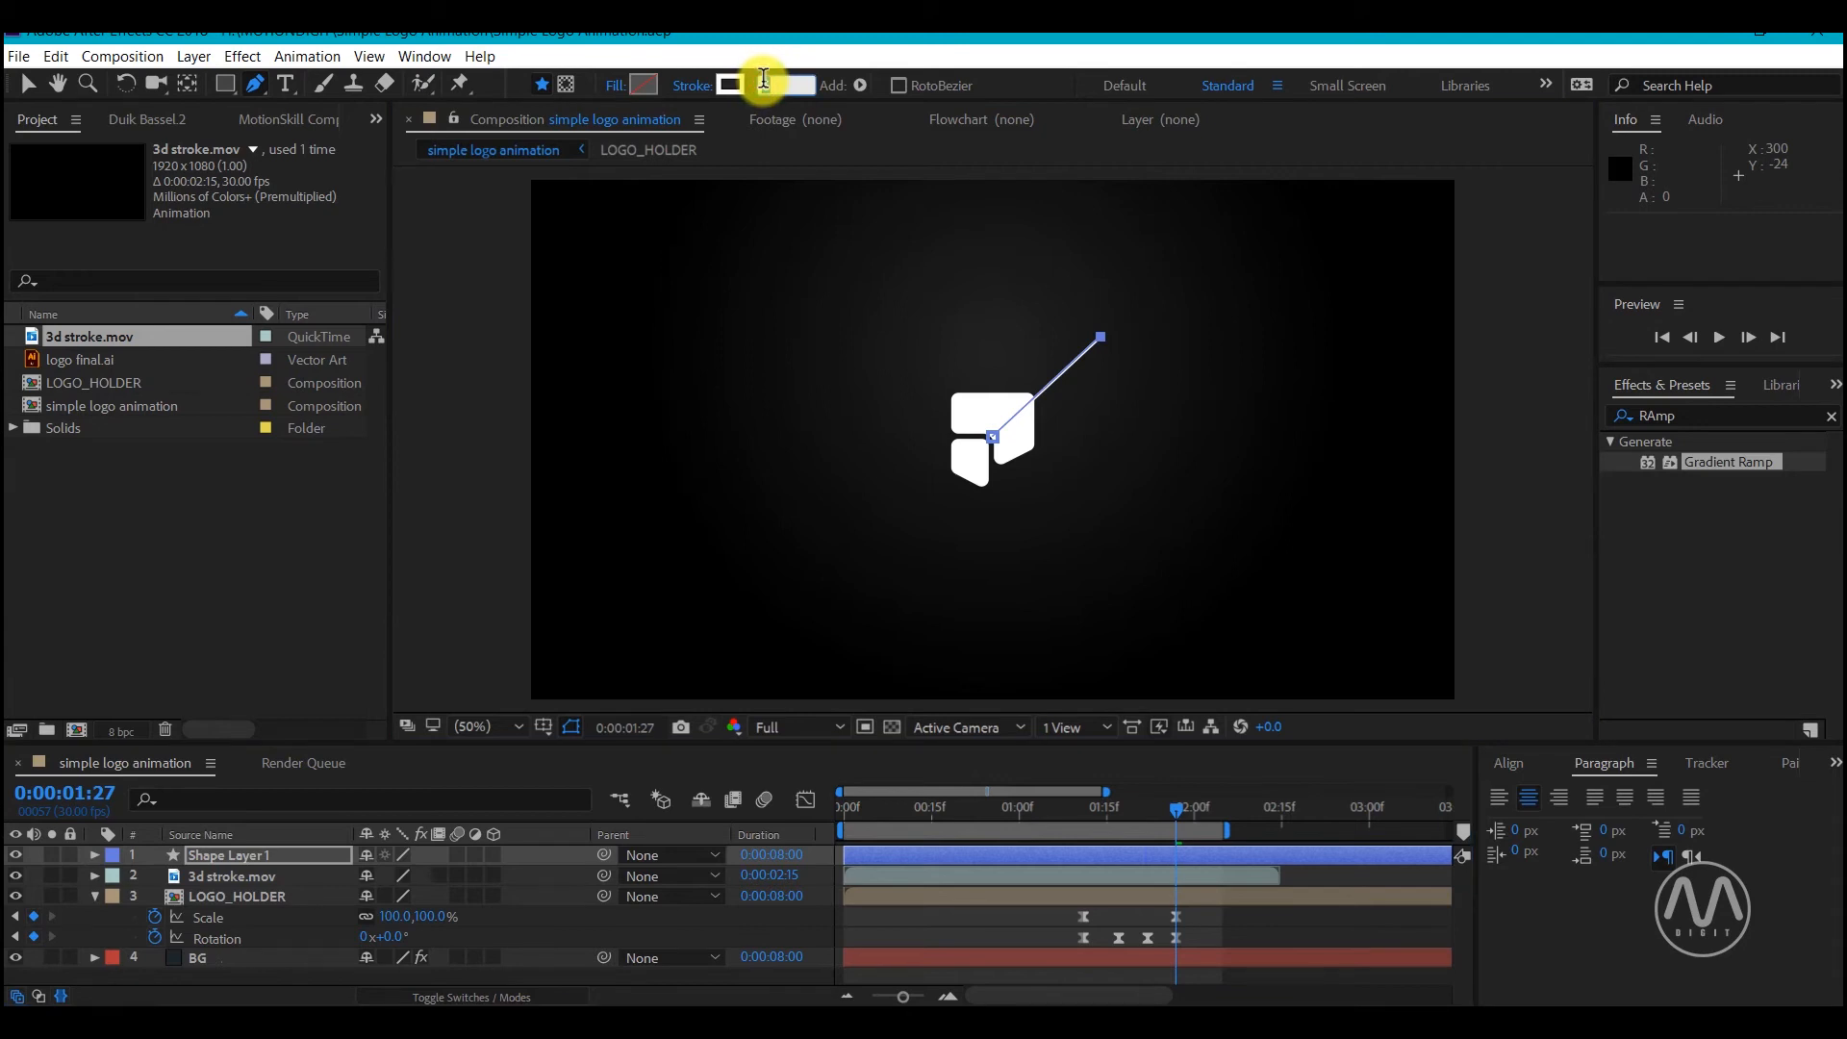
text(1)
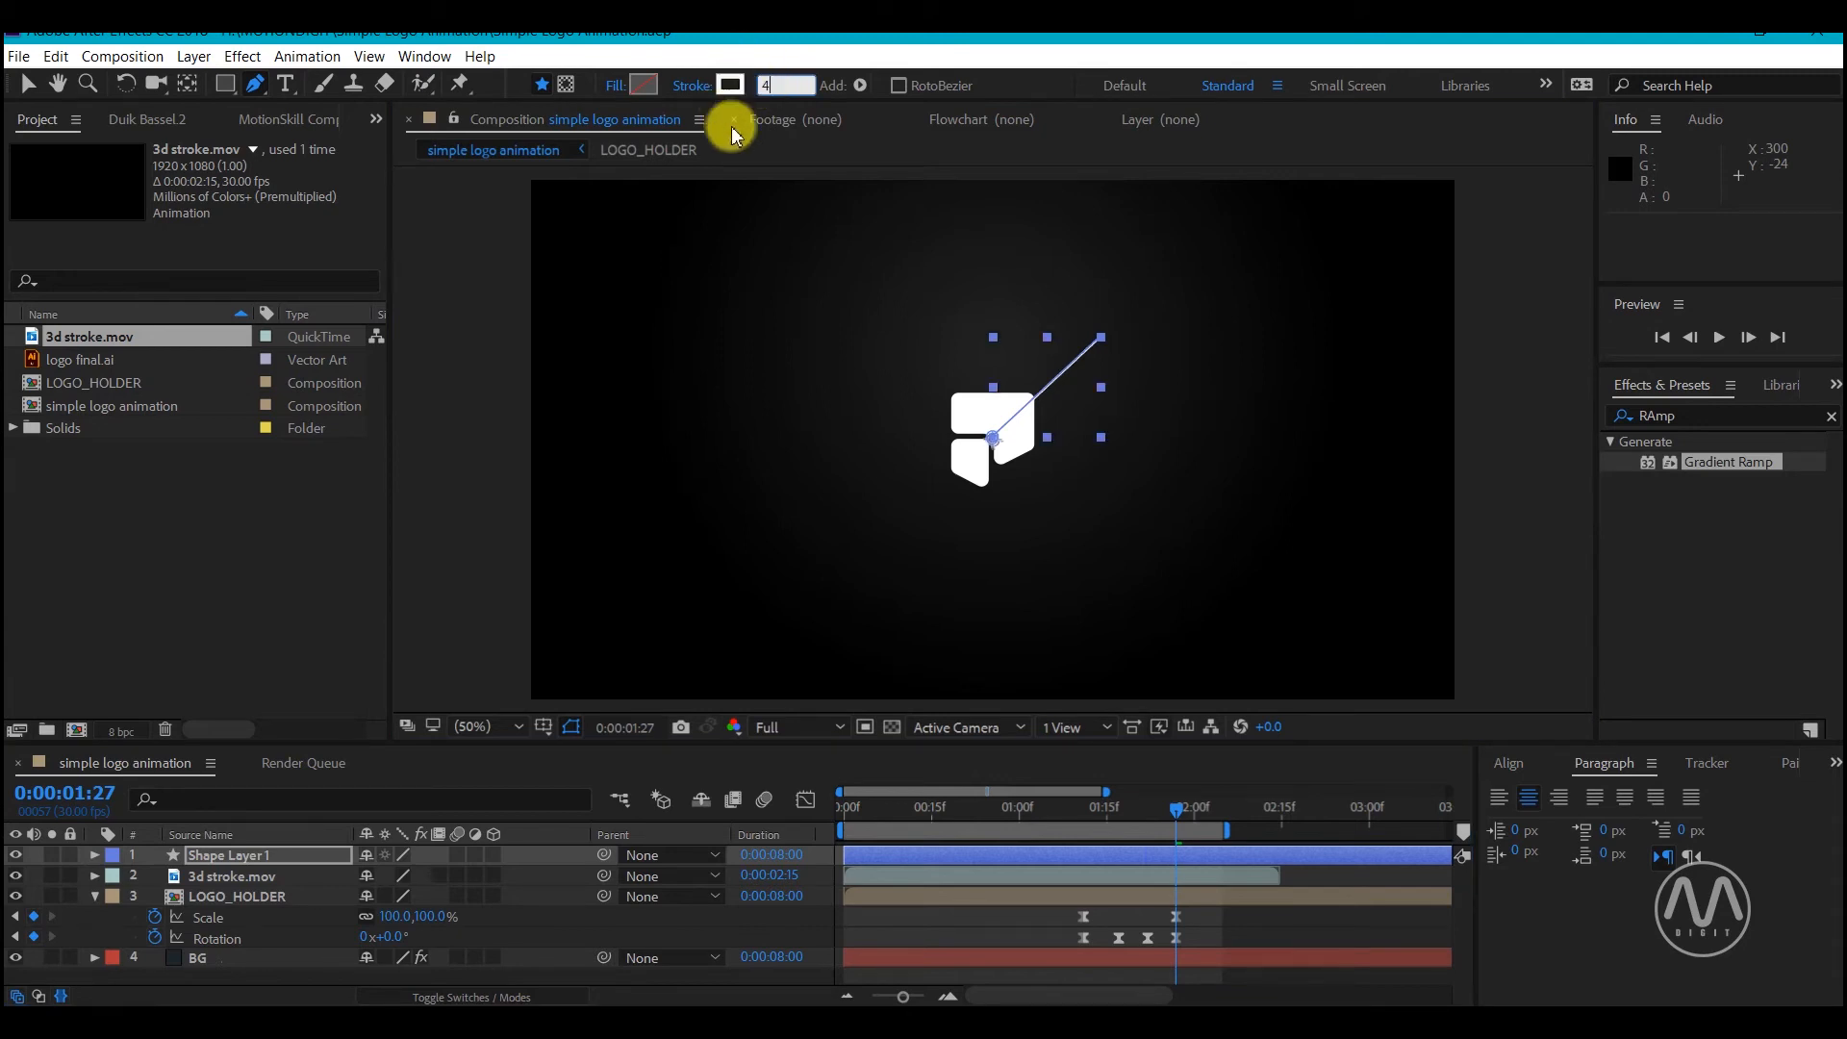
click(1006, 93)
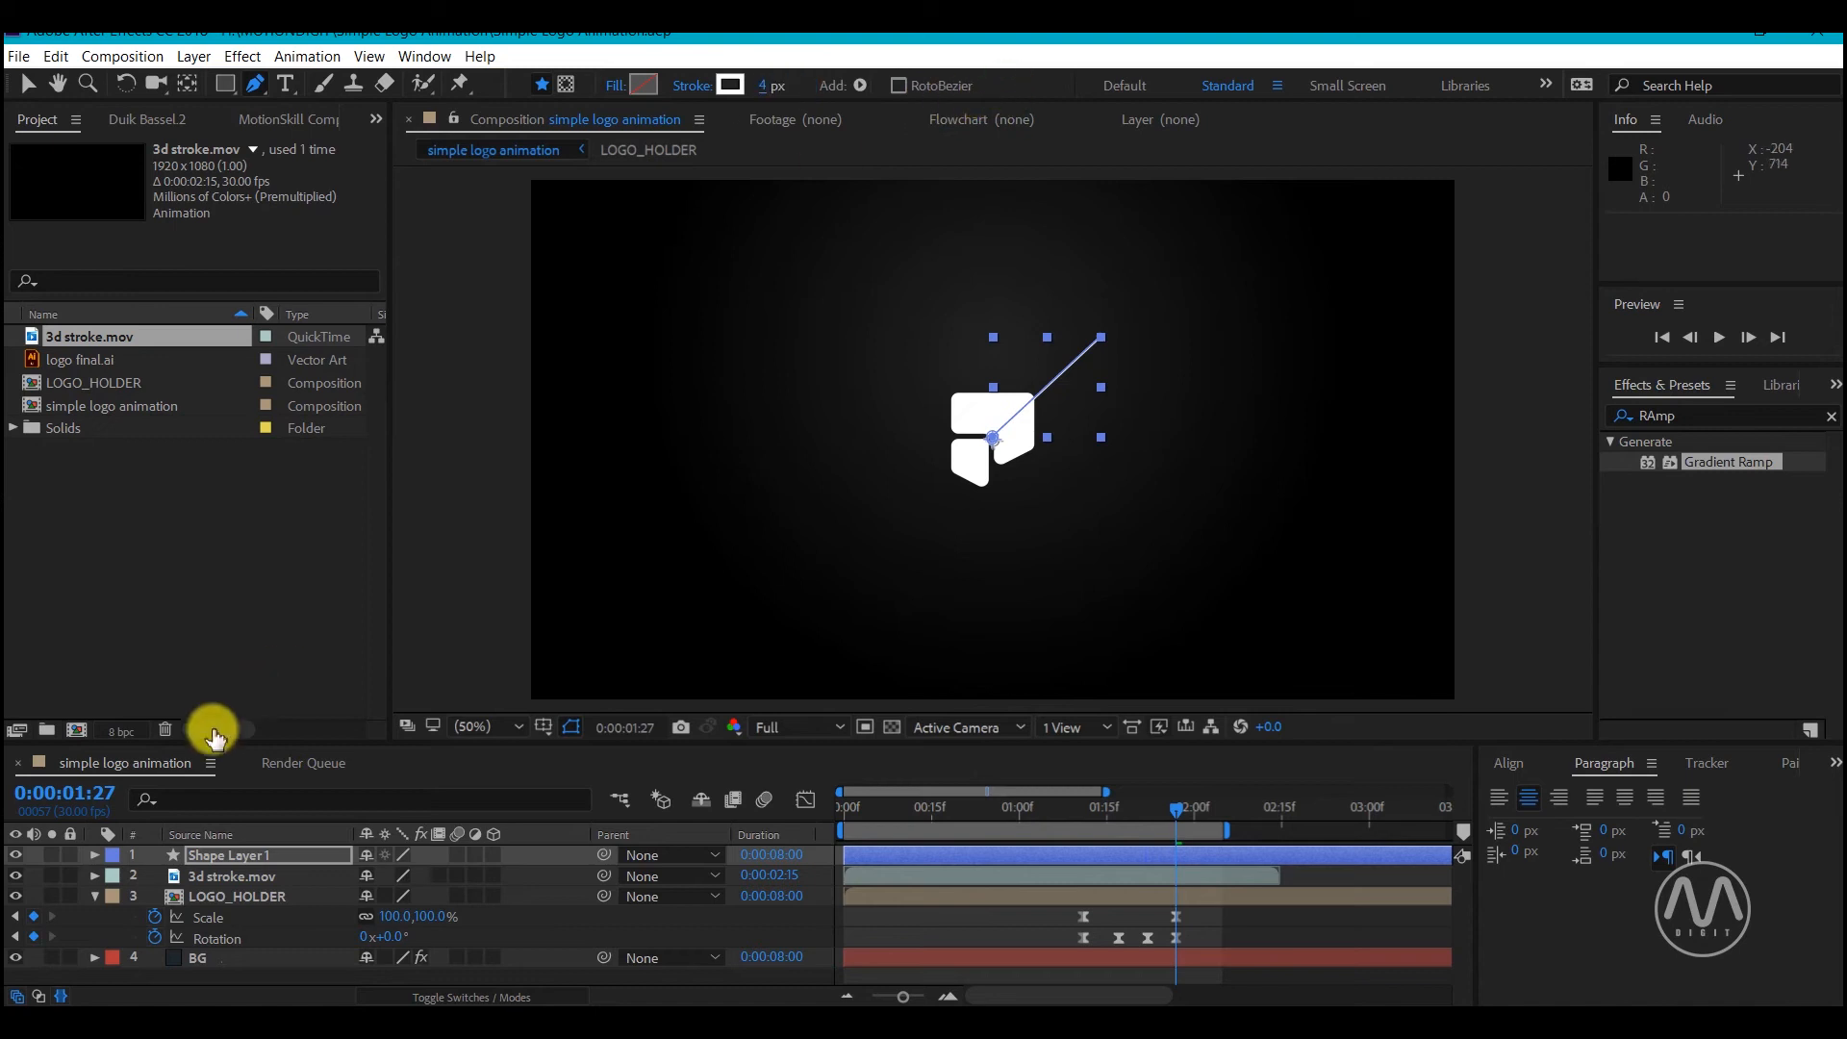
Set the line cap of Shape Layer 1's stroke to Round Cap
click(95, 856)
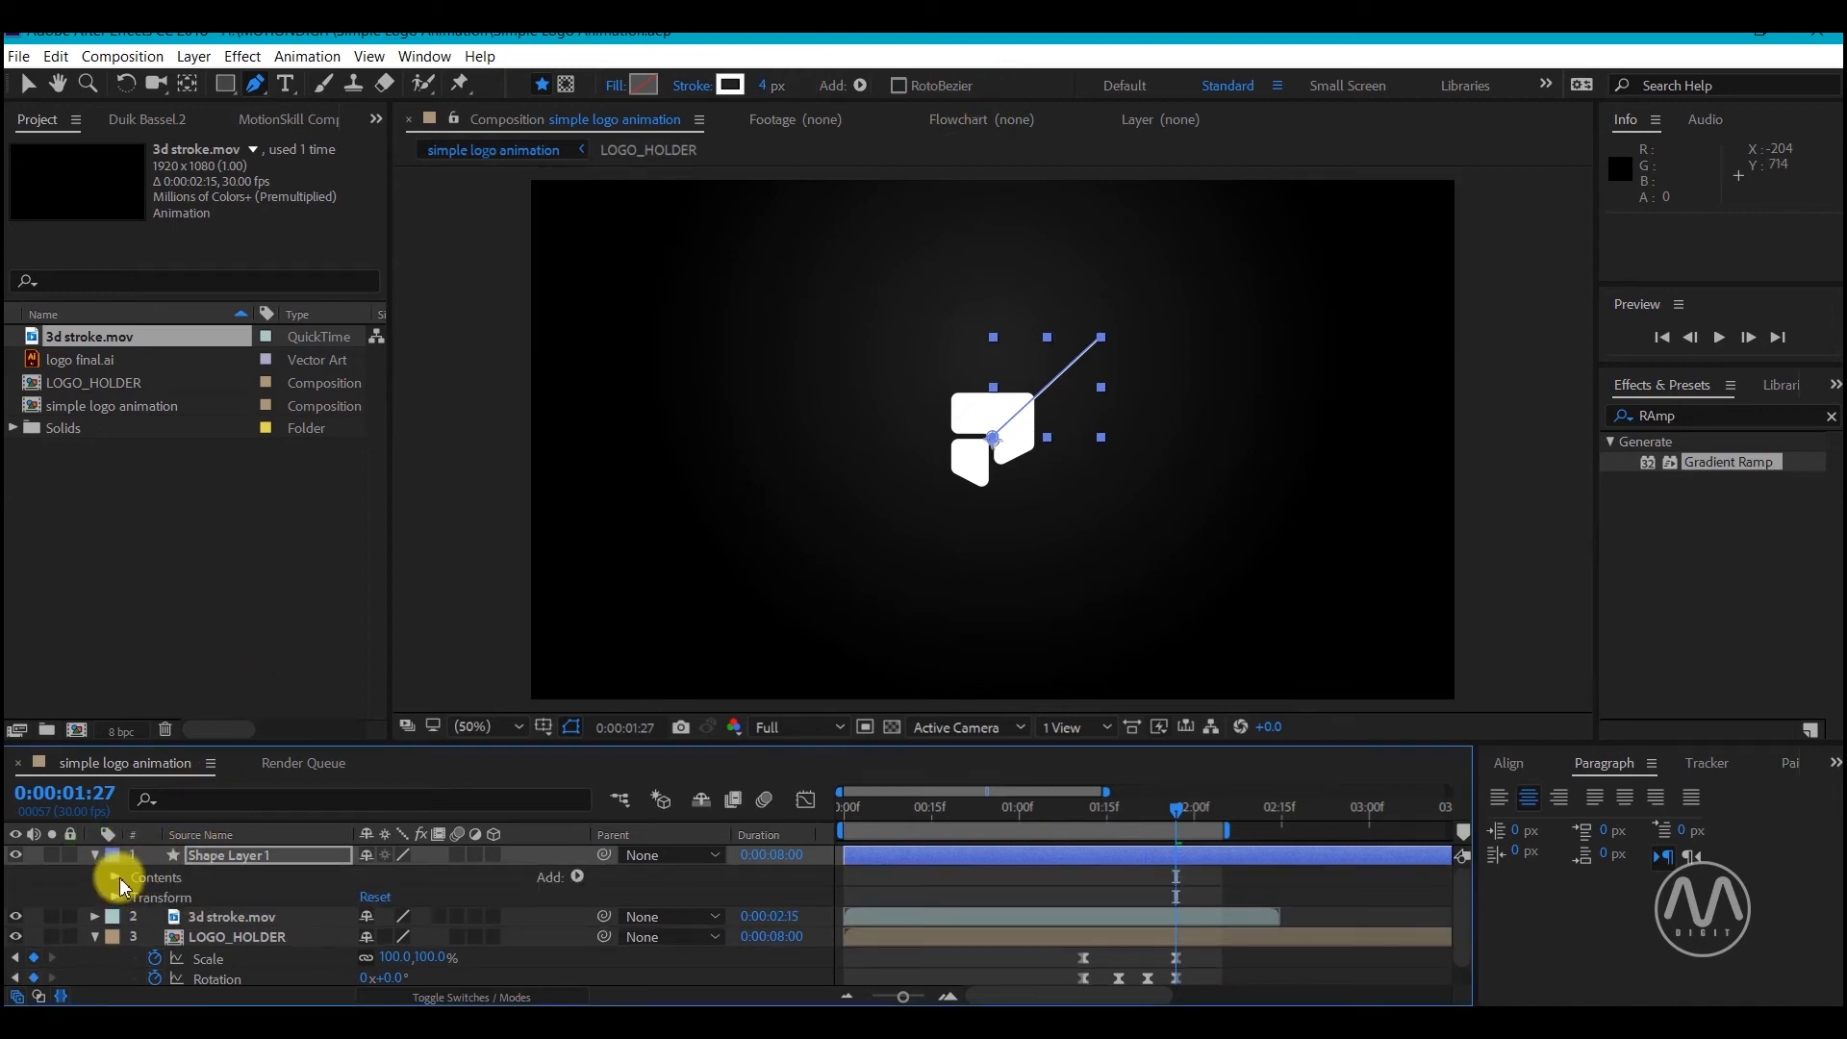
click(115, 877)
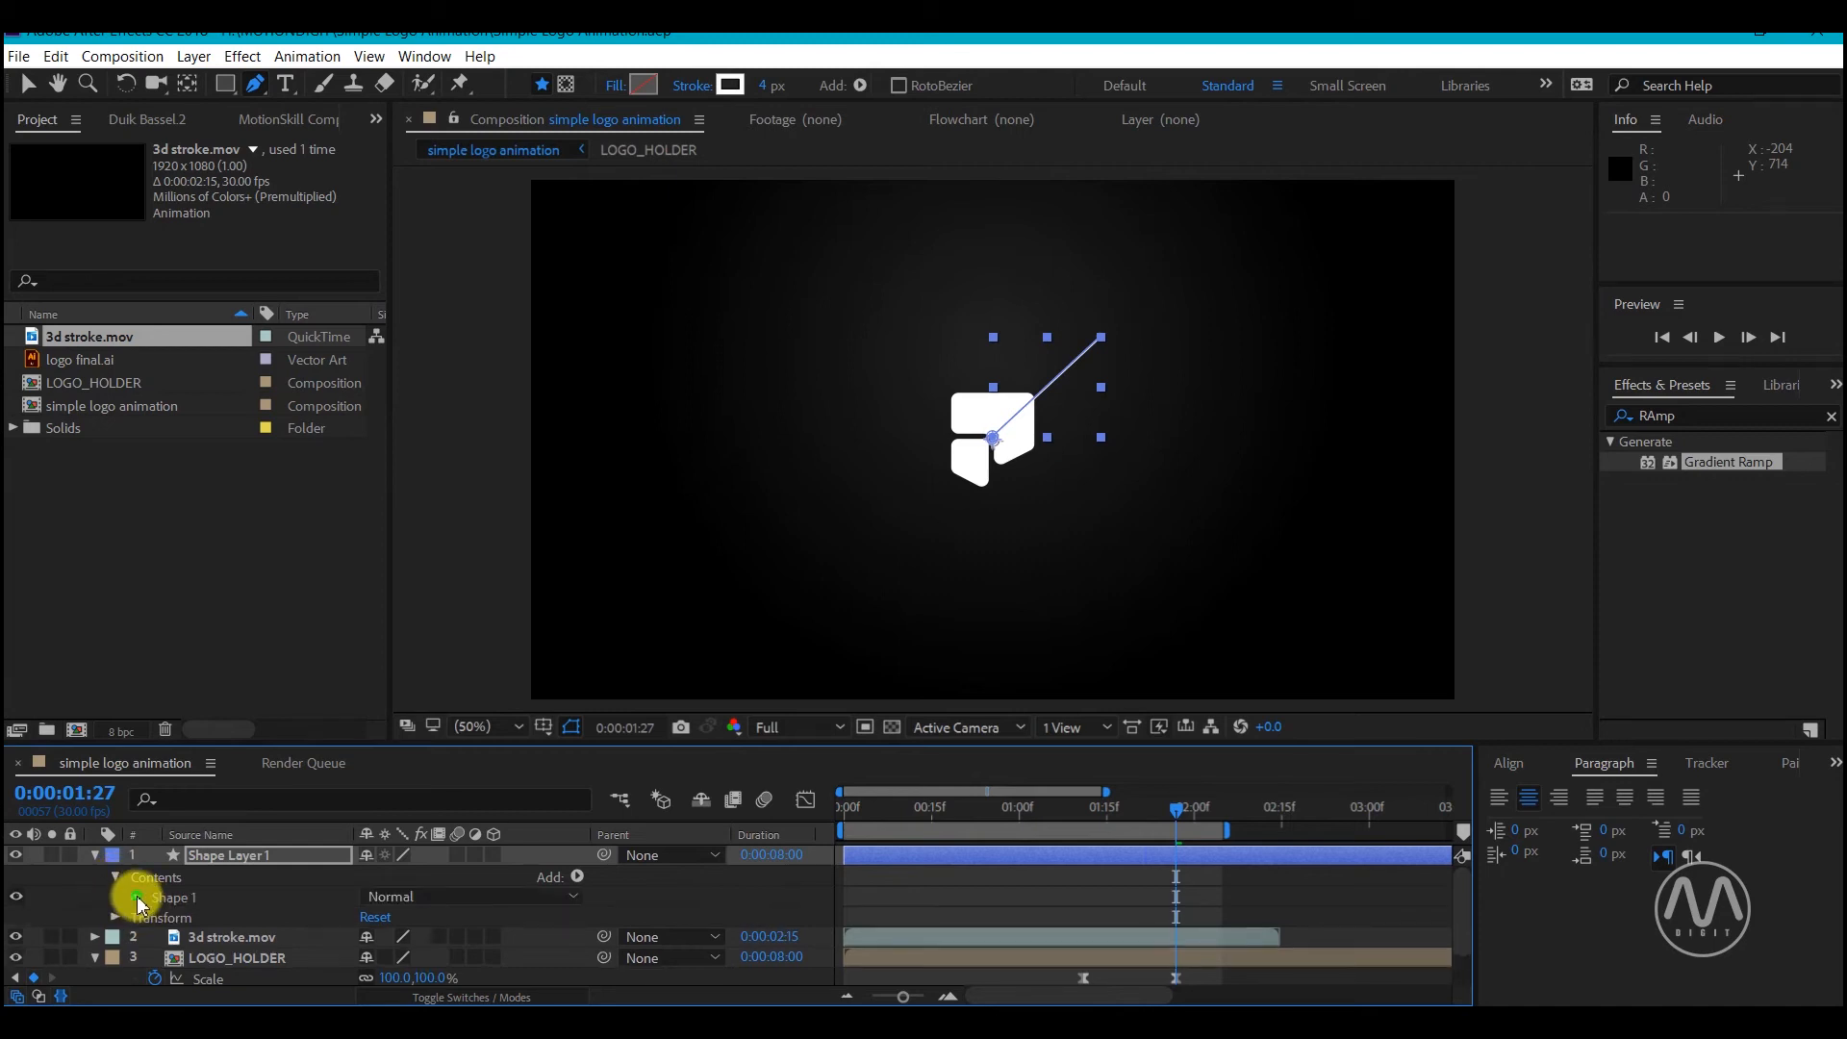
click(136, 899)
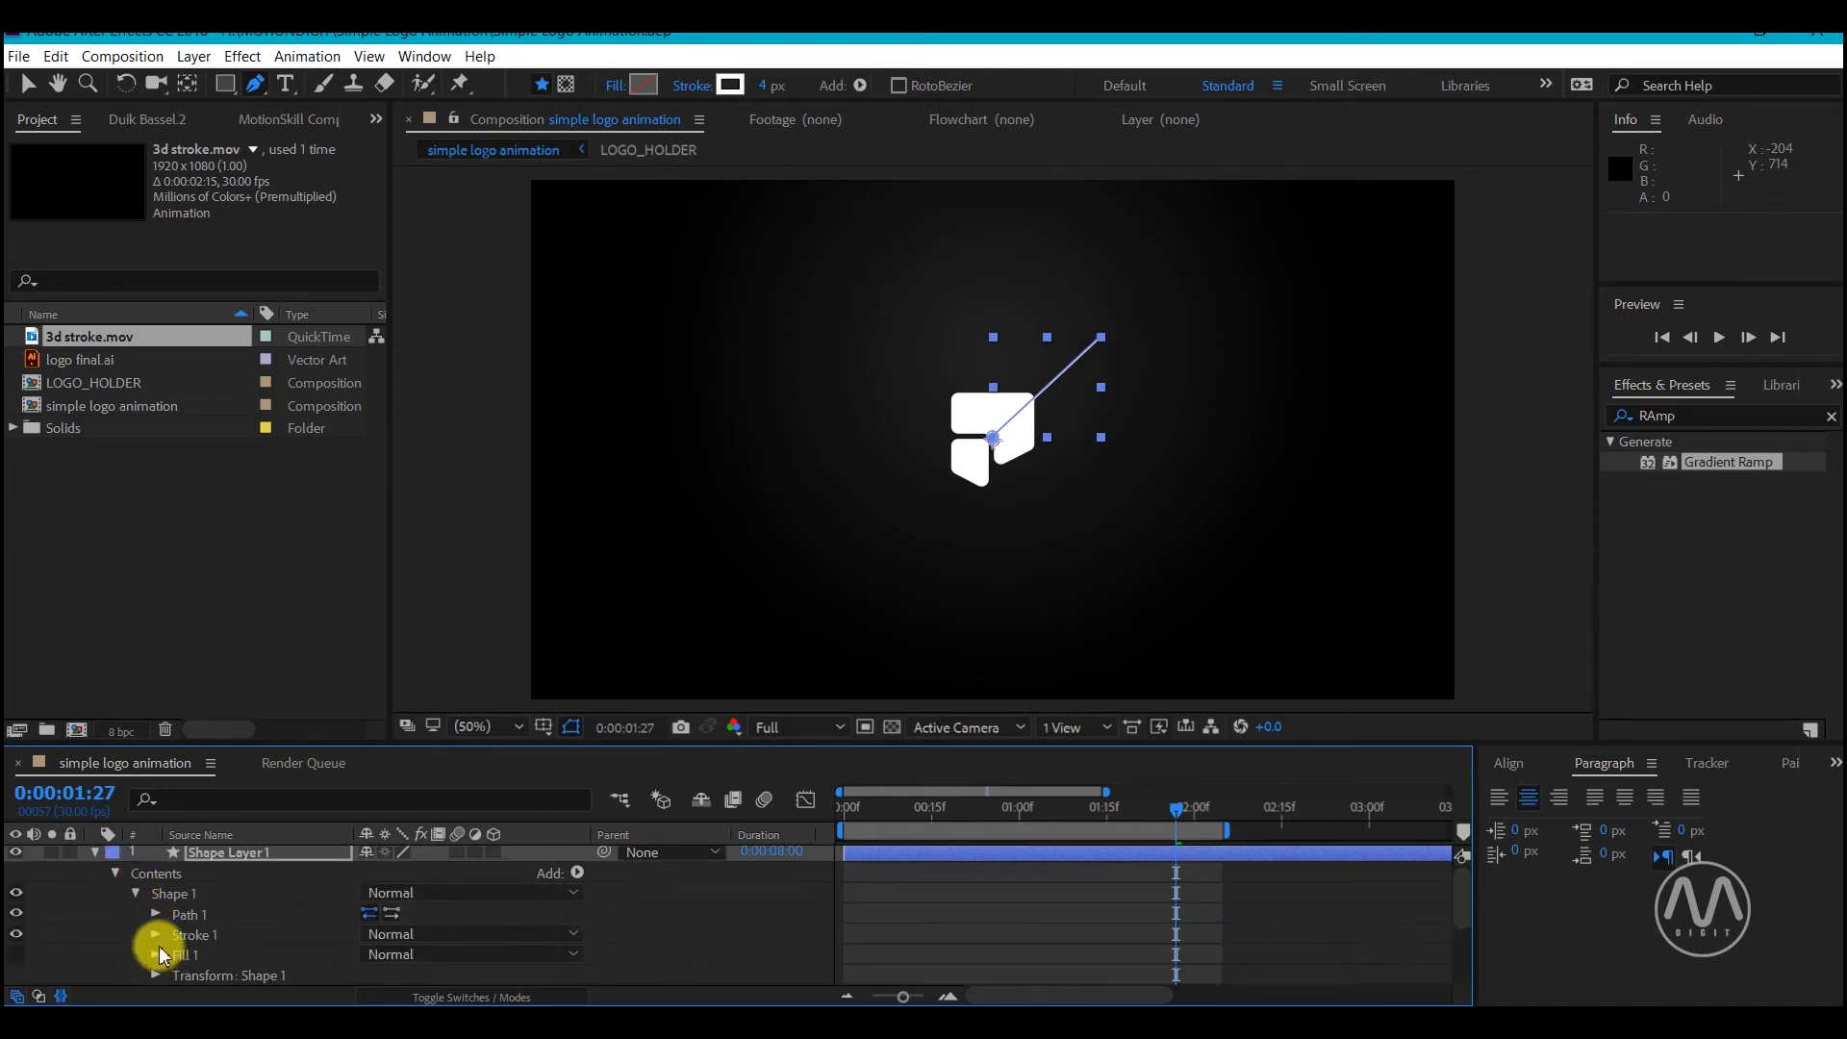
click(156, 935)
click(406, 959)
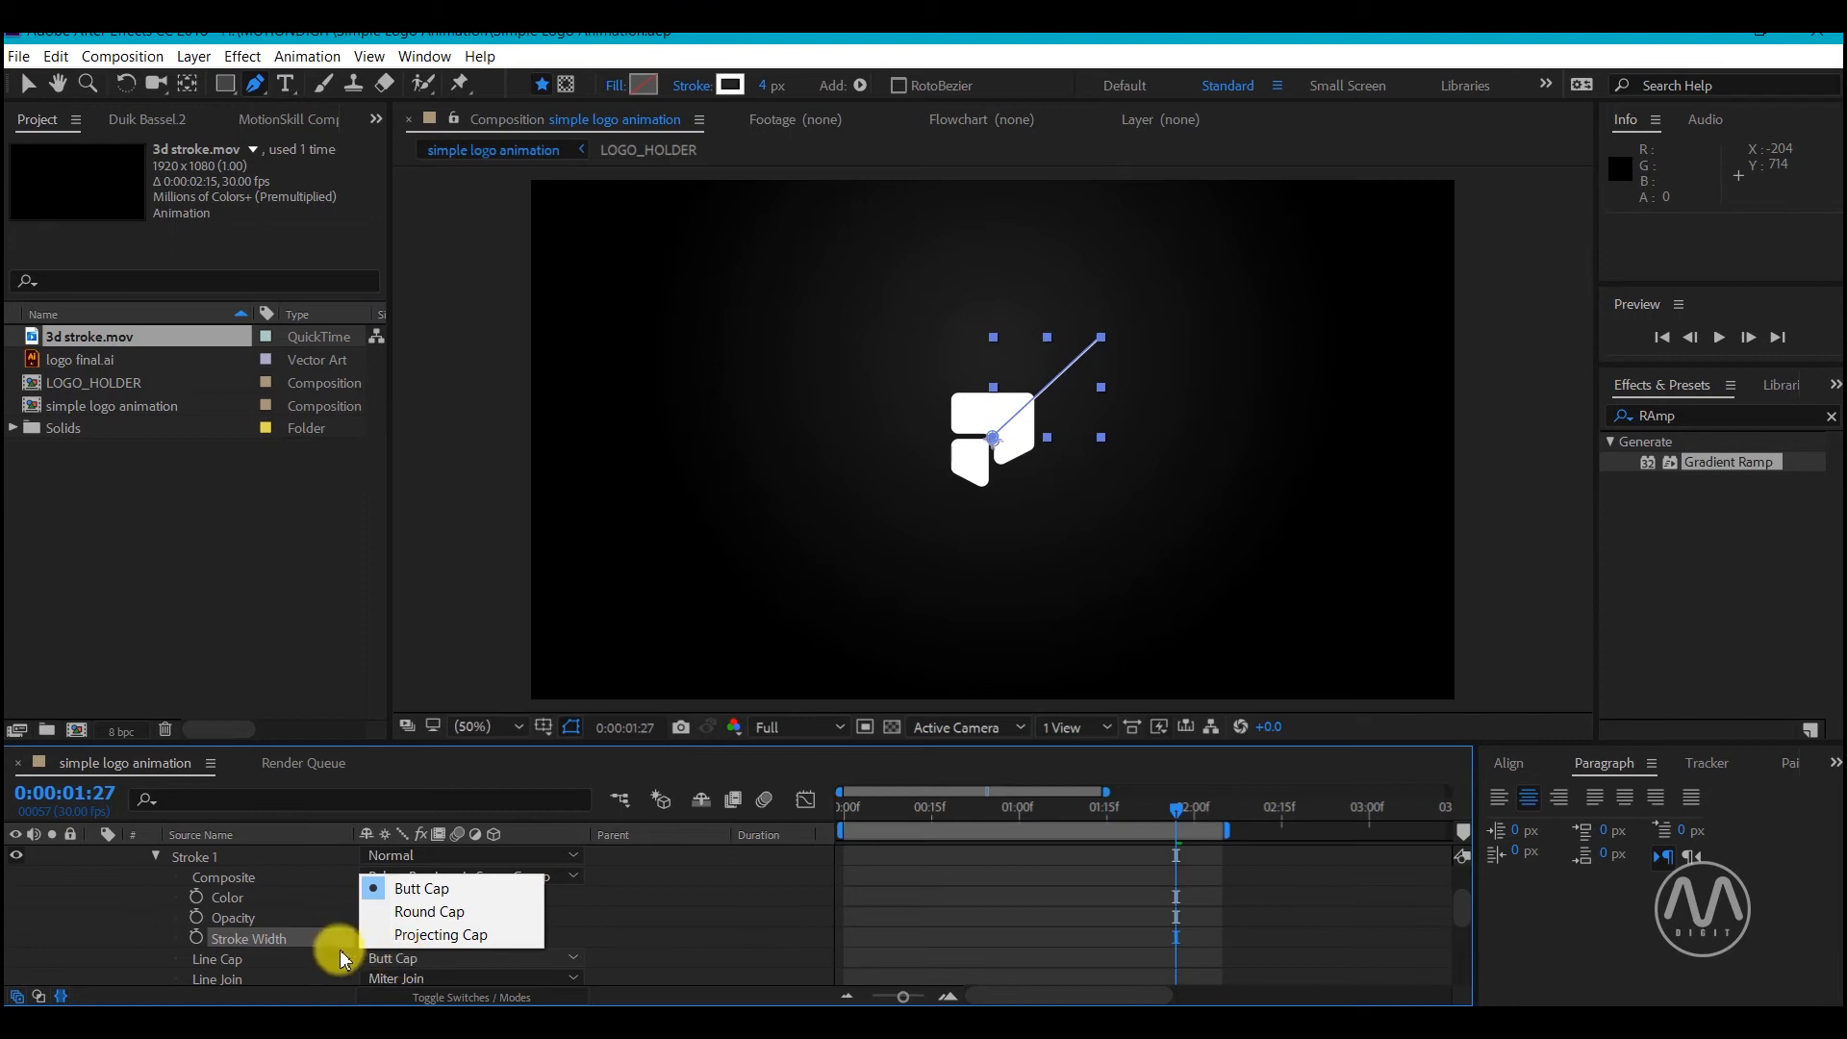
click(421, 914)
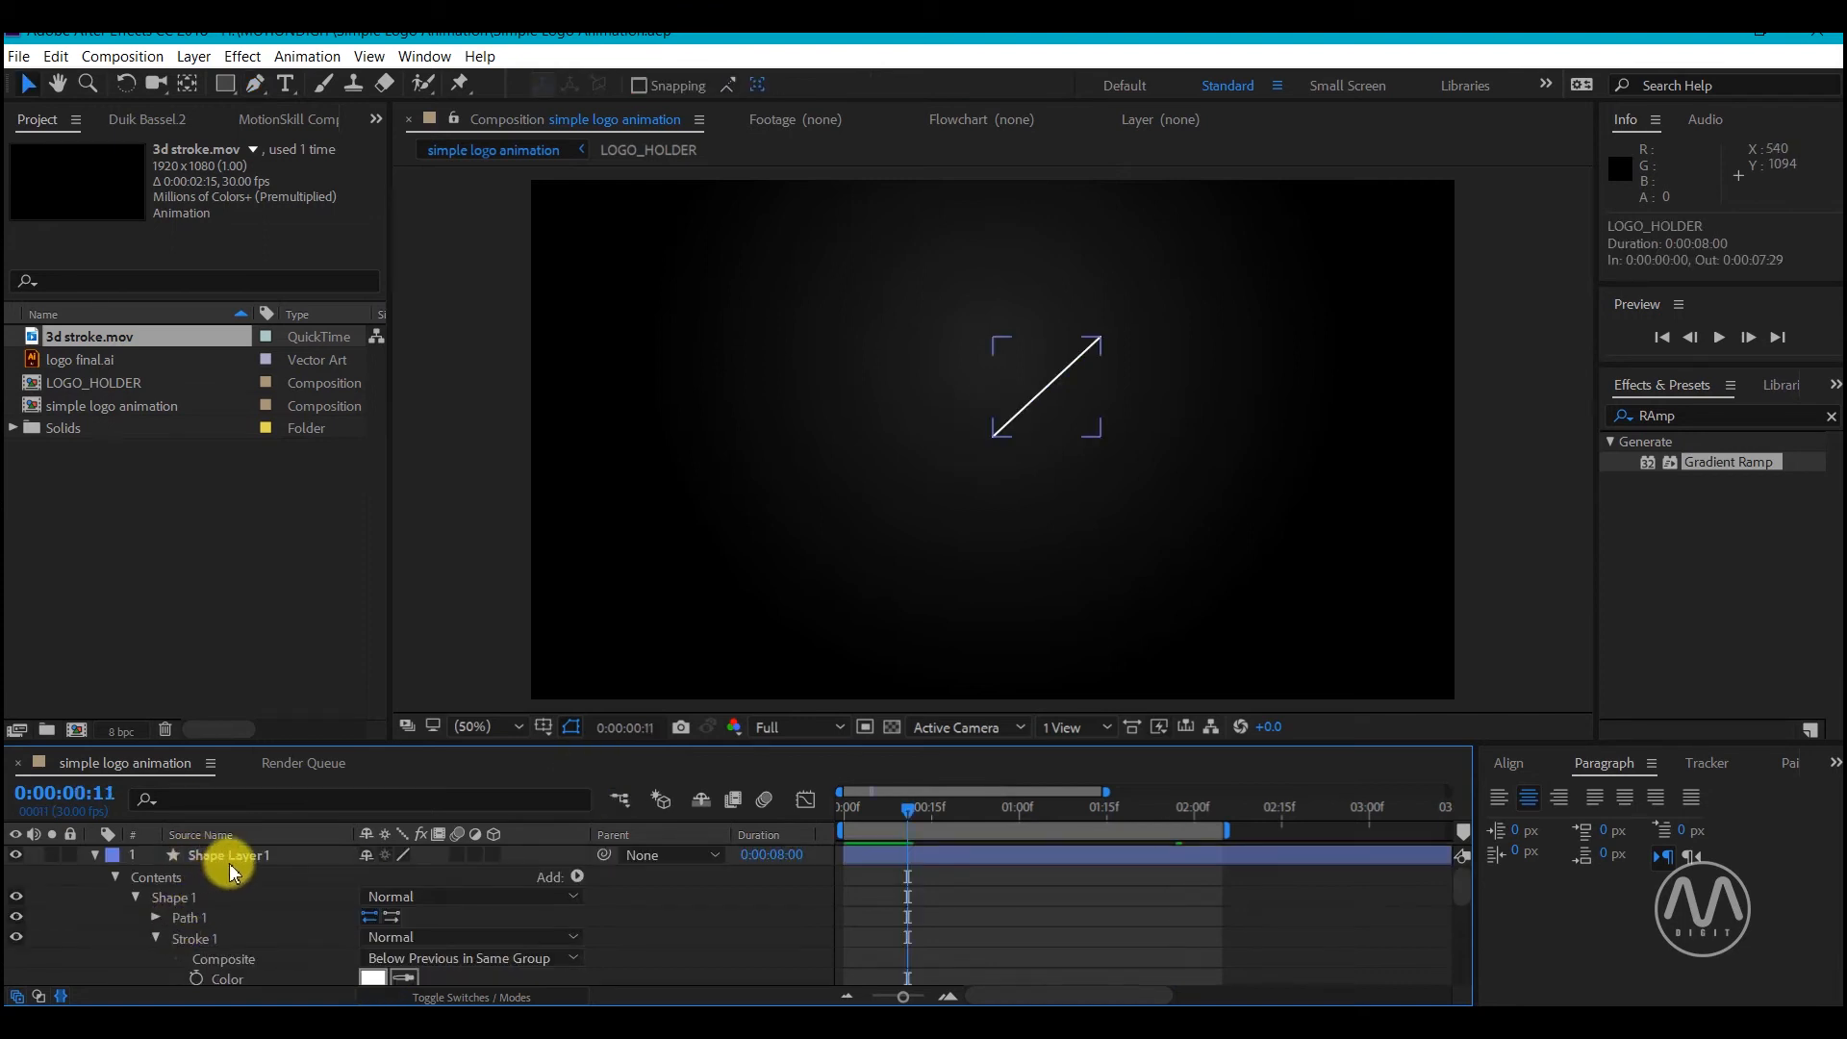
Add a Trim Paths operator to Shape Layer 1
click(231, 866)
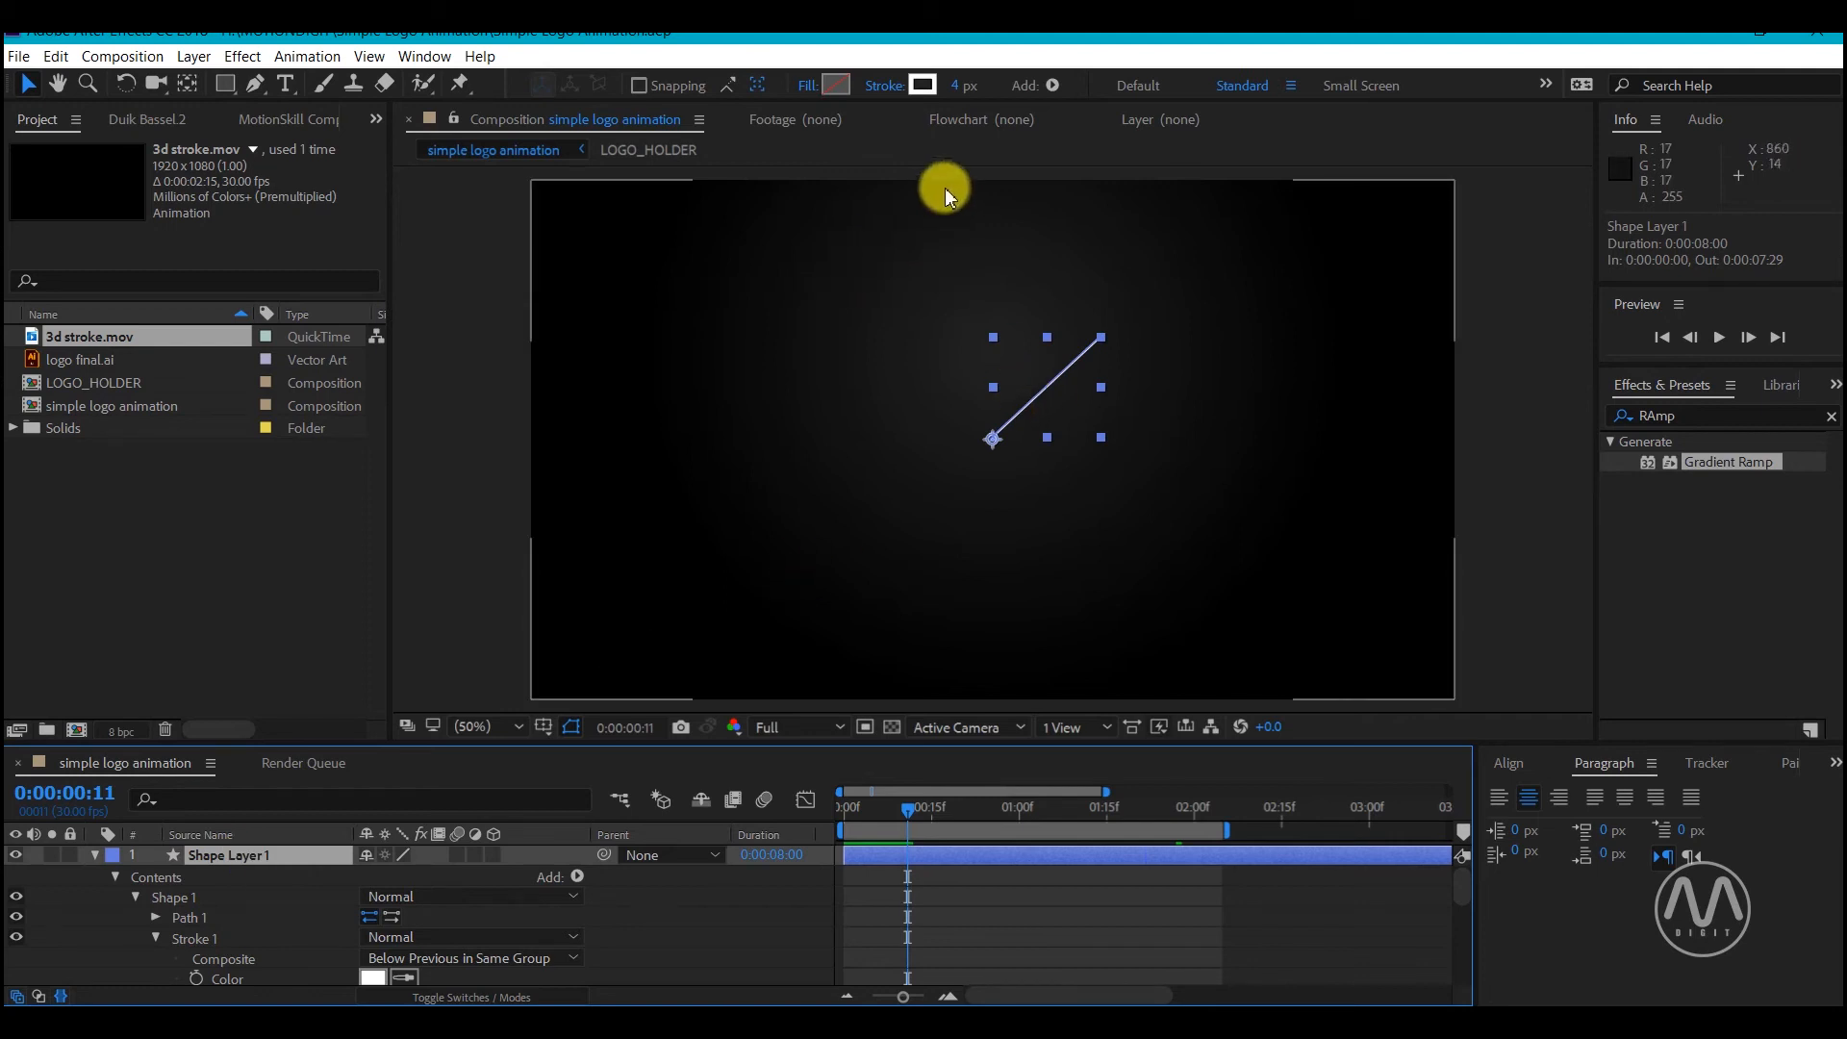
click(1052, 86)
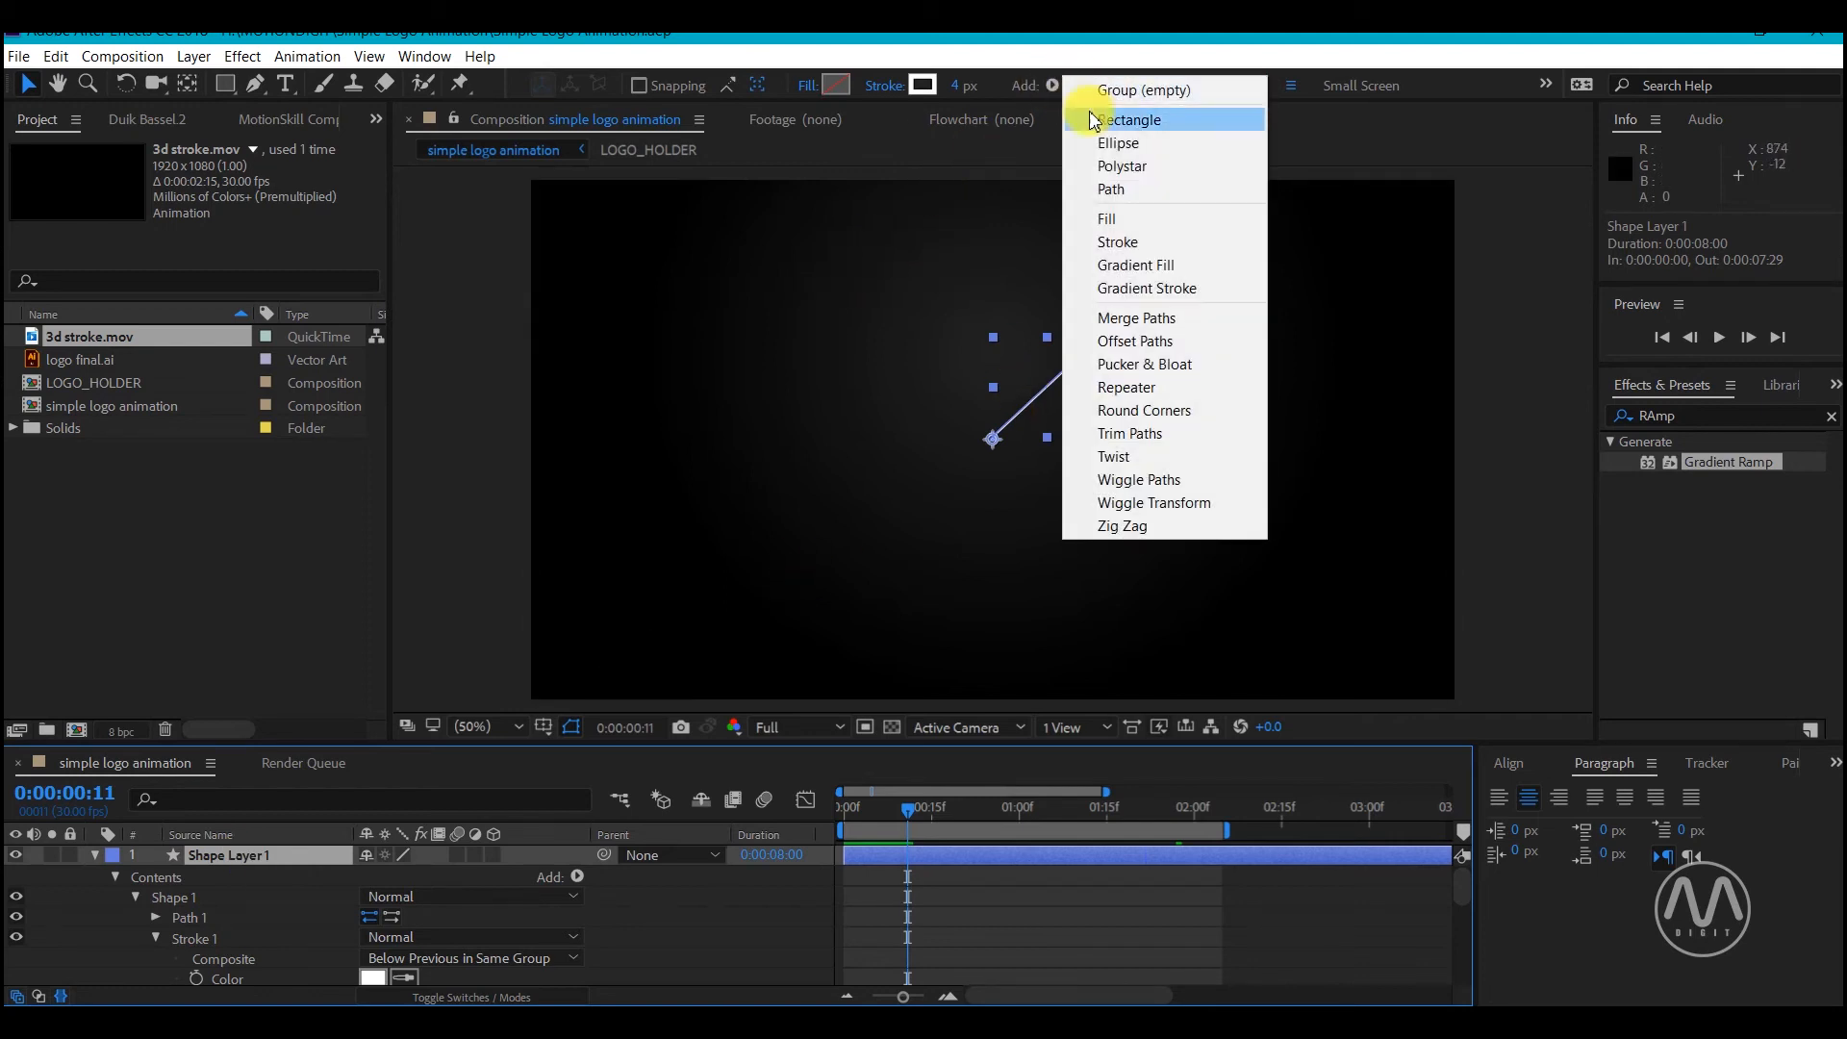
click(1136, 441)
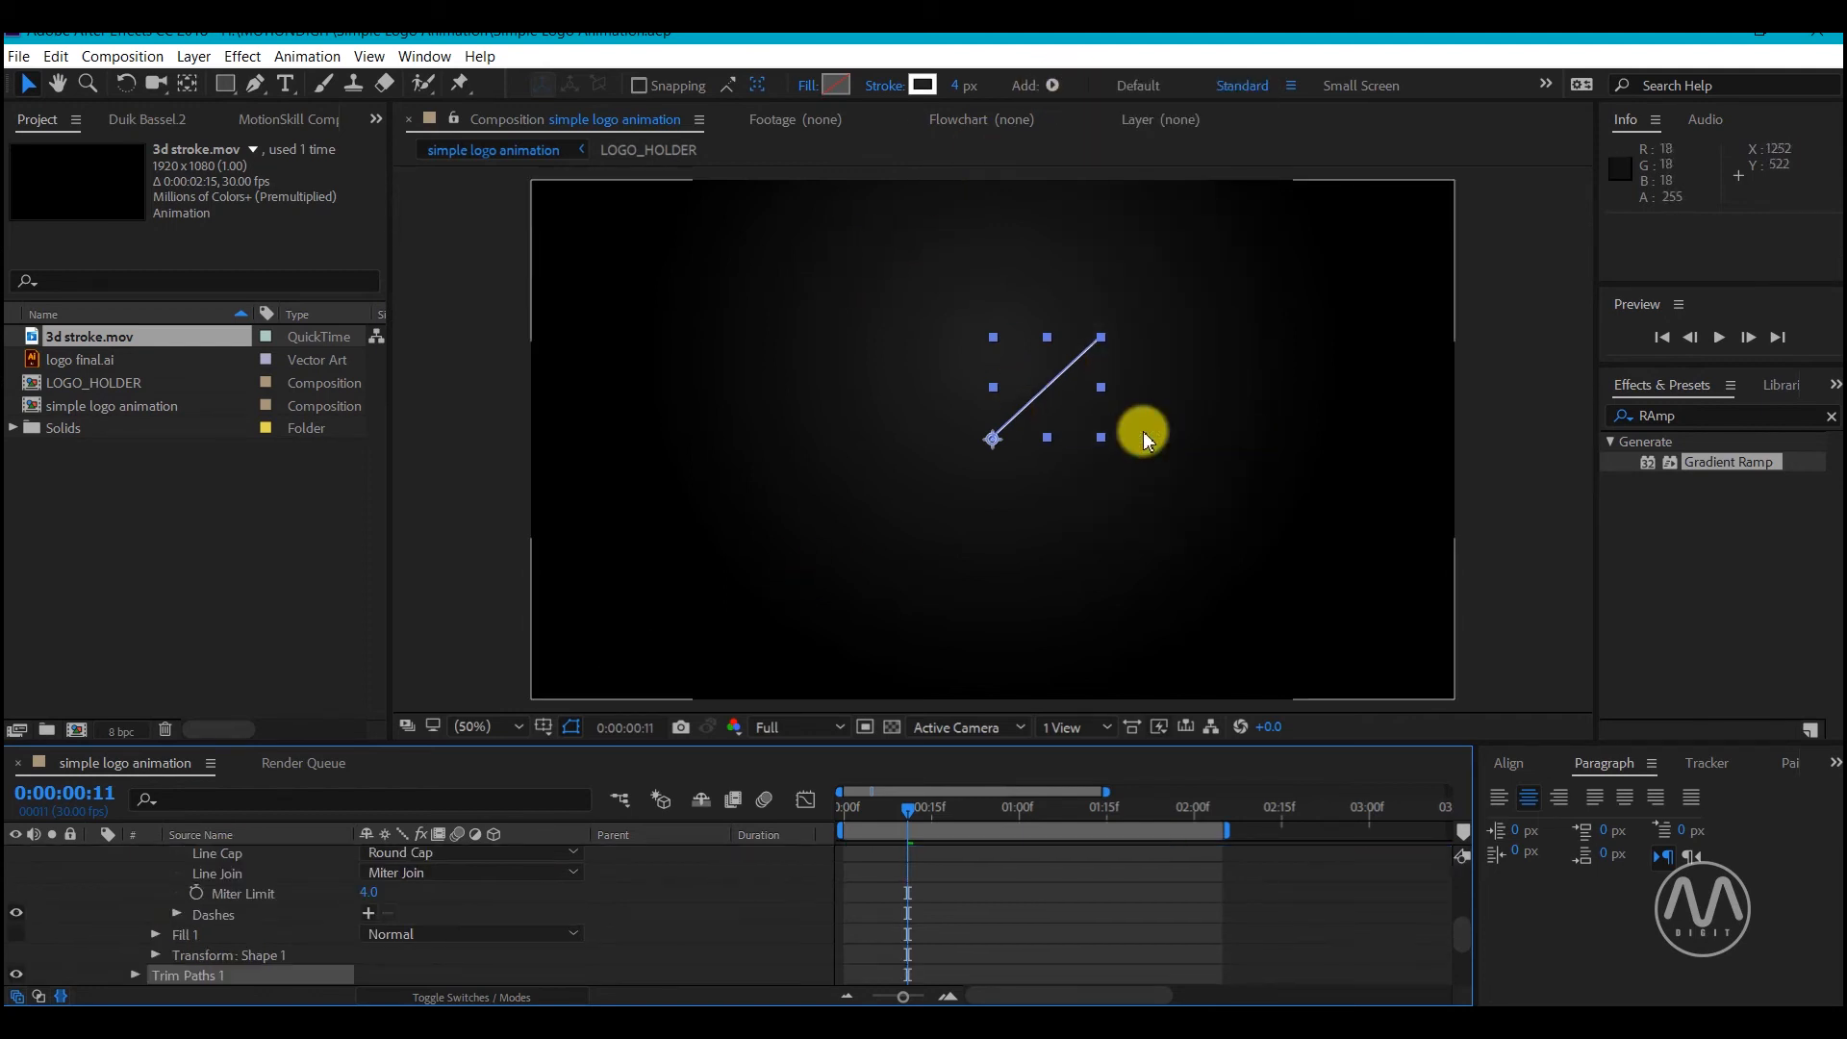
Keyframe the Trim Paths End at 100% at 0:00:00:11 and 0% at 0:00:00:00, and preview the line growing
scroll(202, 904, down, 3)
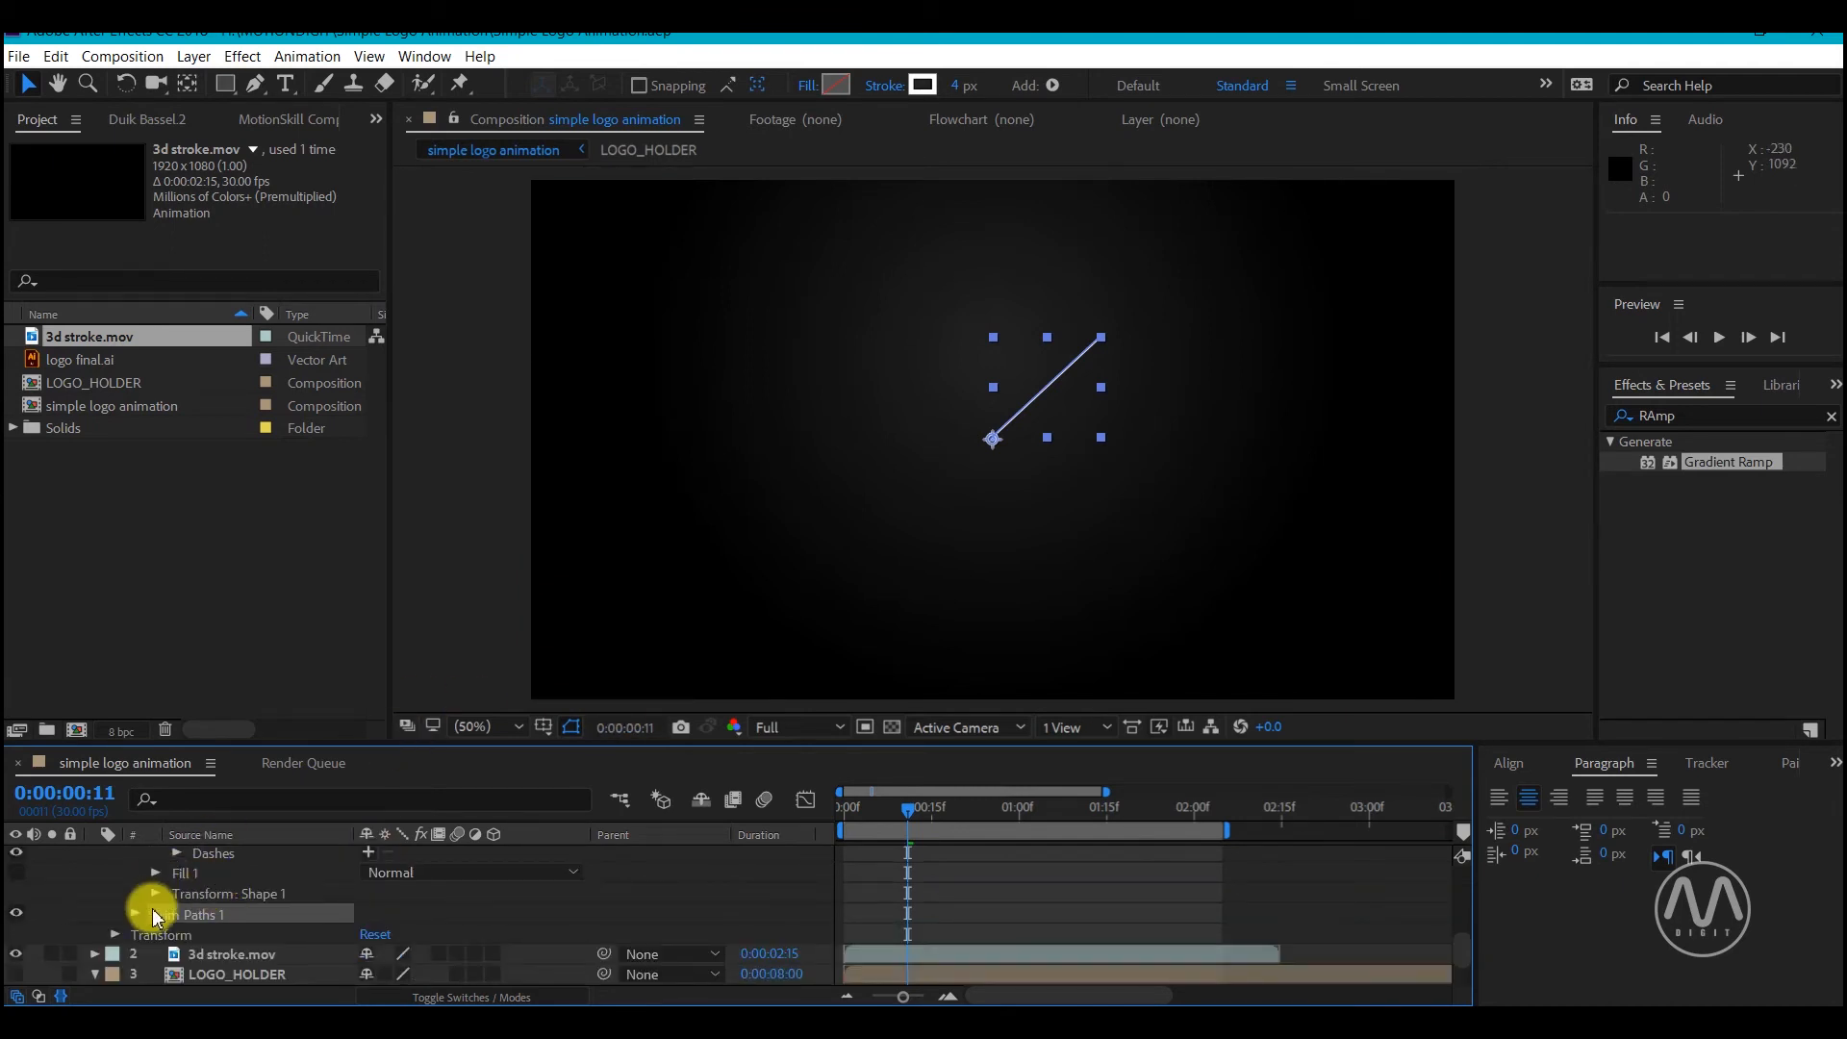
click(135, 914)
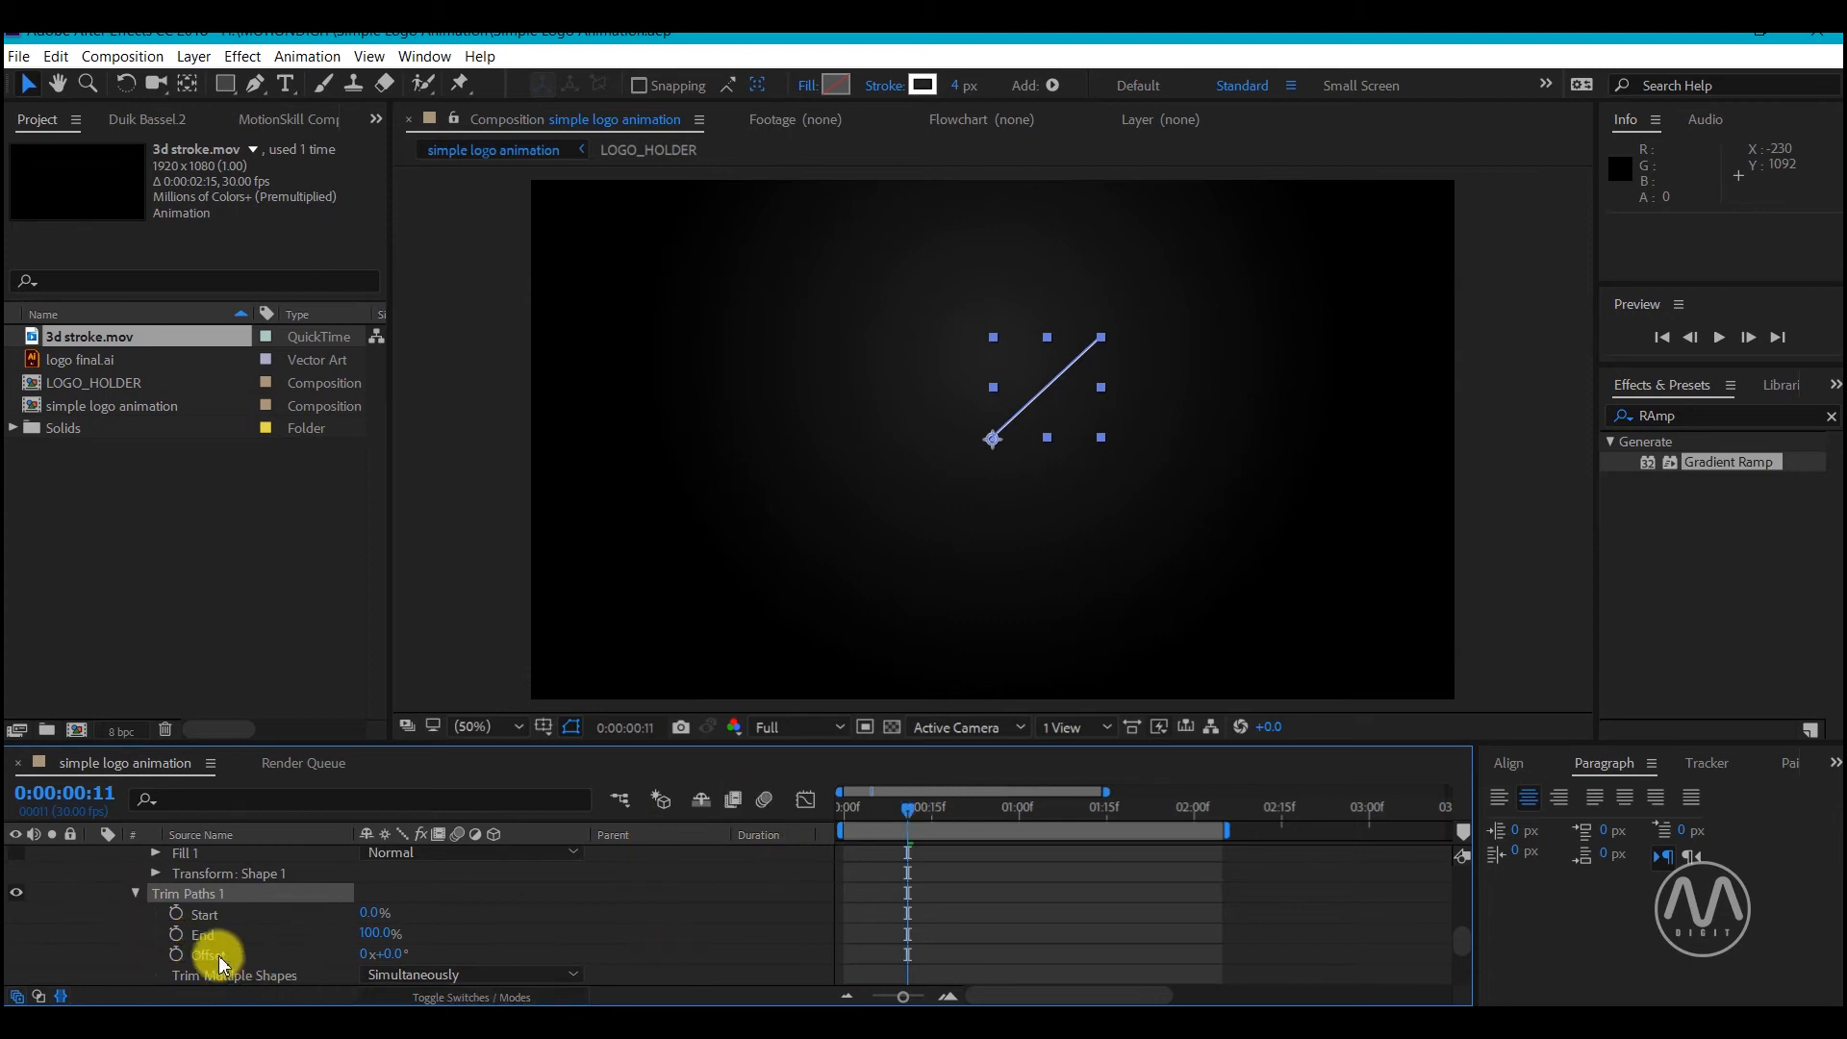
click(176, 934)
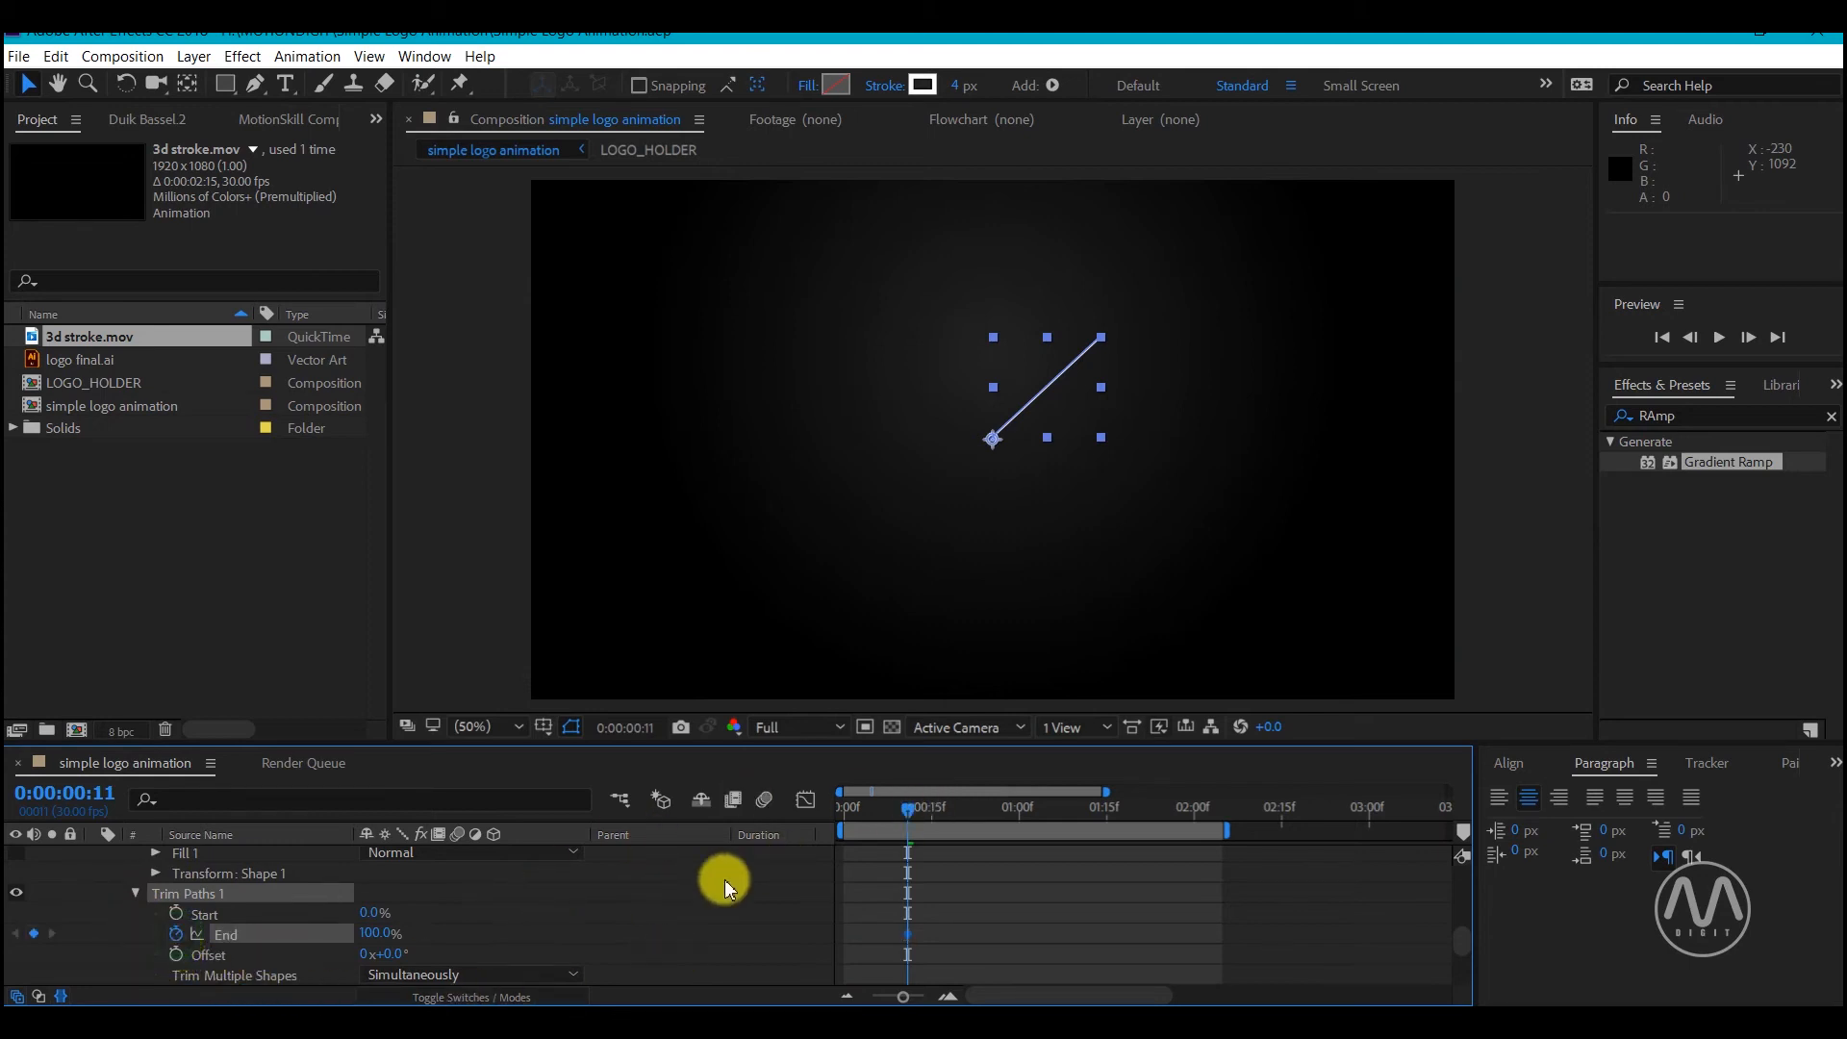
drag(909, 811, 842, 812)
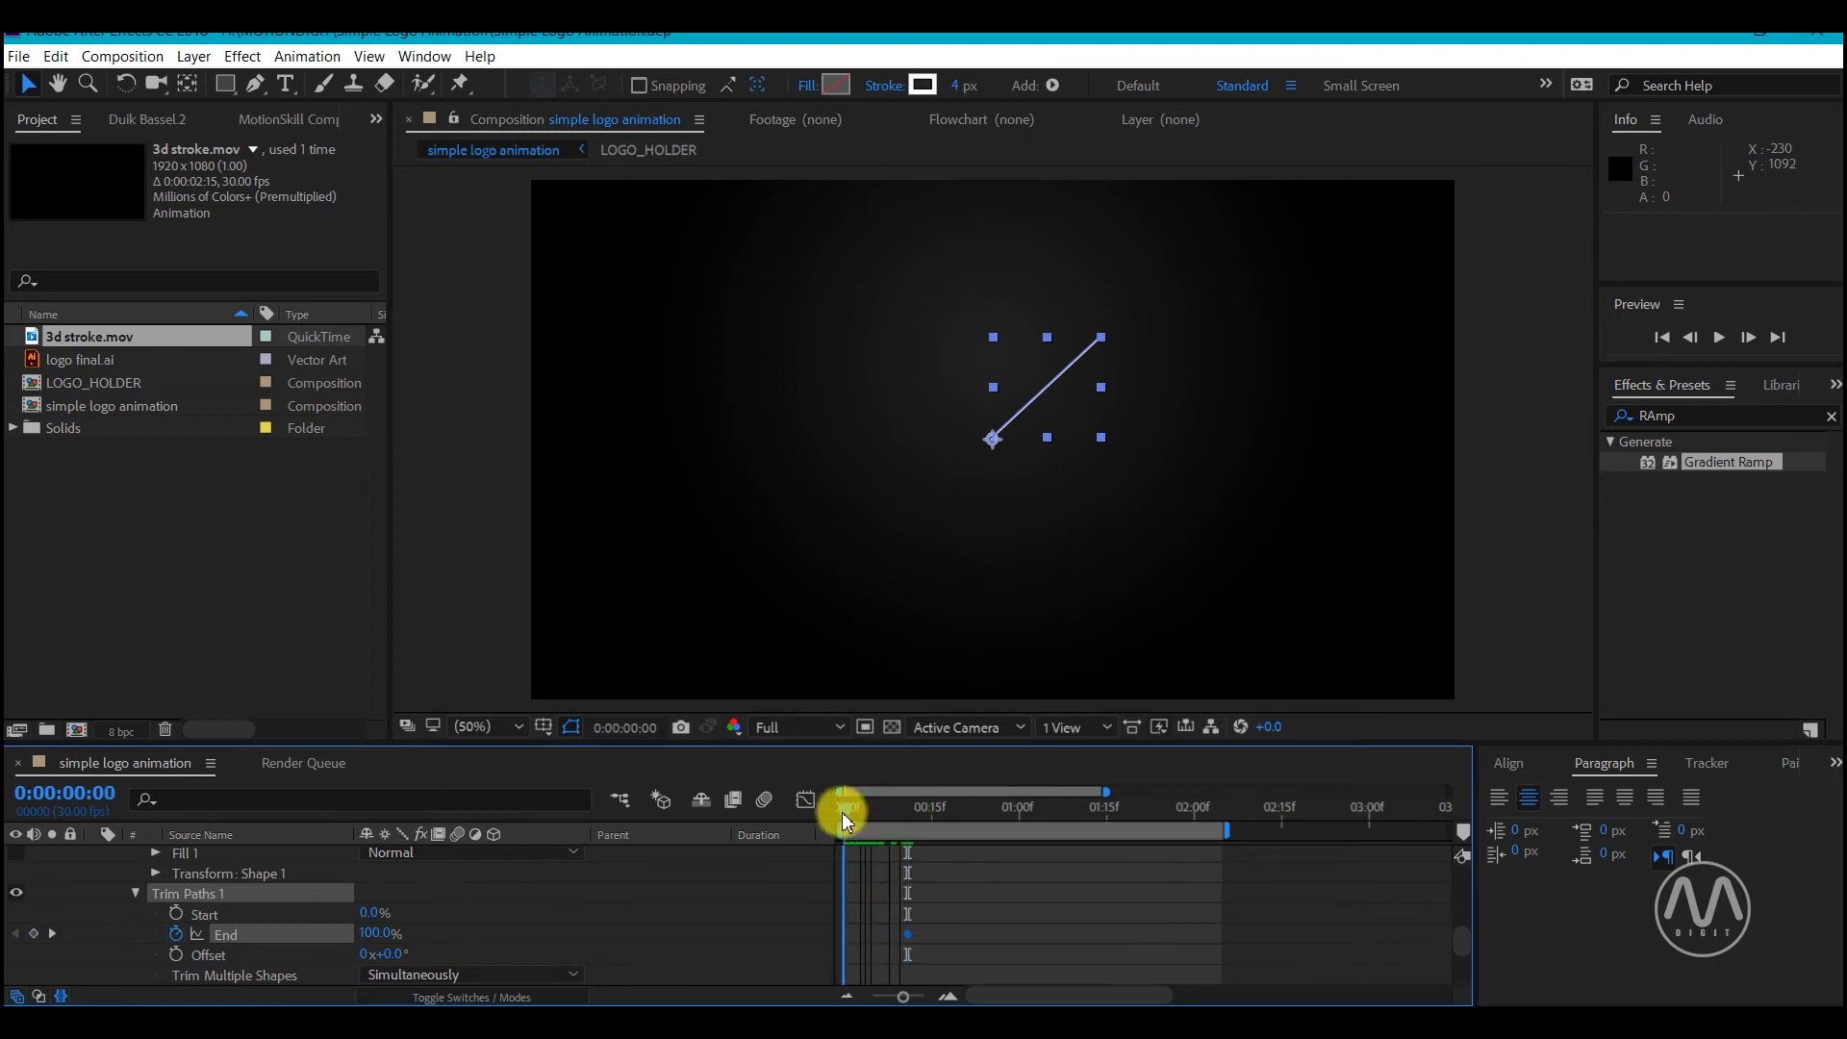
mouse_move(370, 933)
mouse_down()
mouse_move(247, 973)
mouse_move(379, 940)
mouse_move(368, 929)
mouse_up()
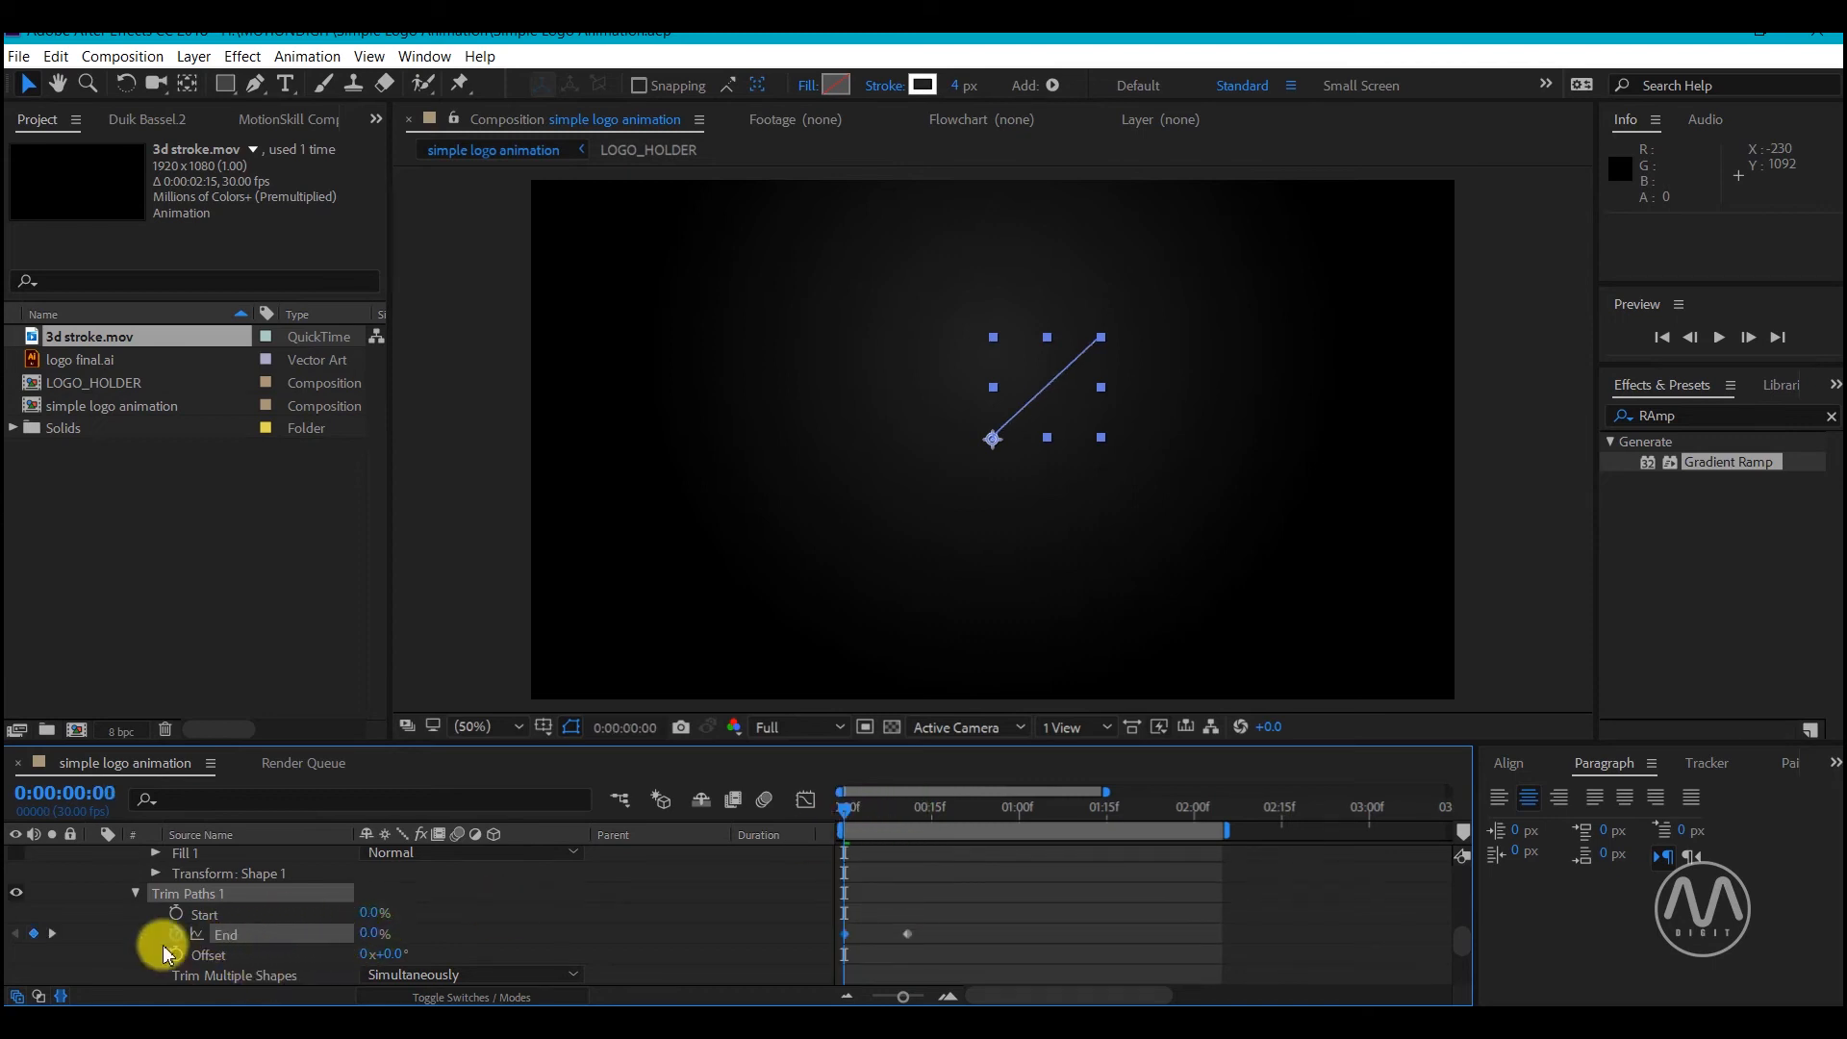
key(space)
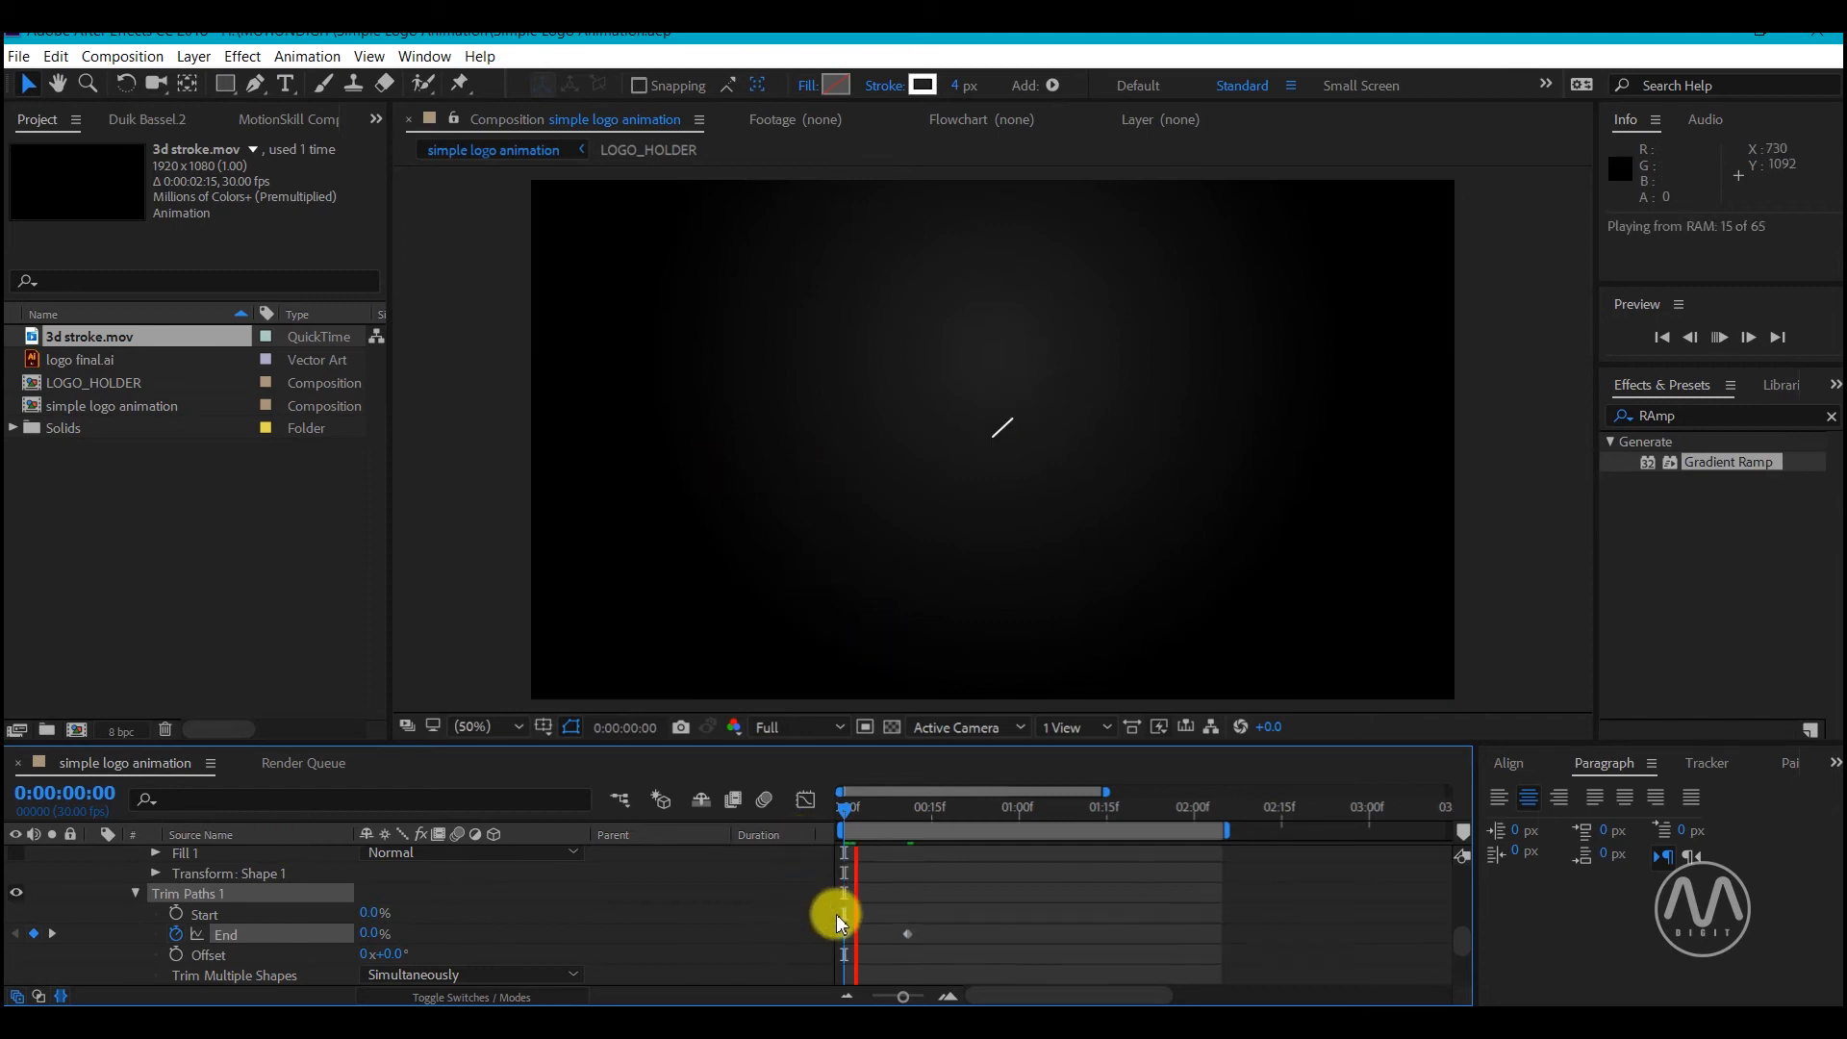
key(space)
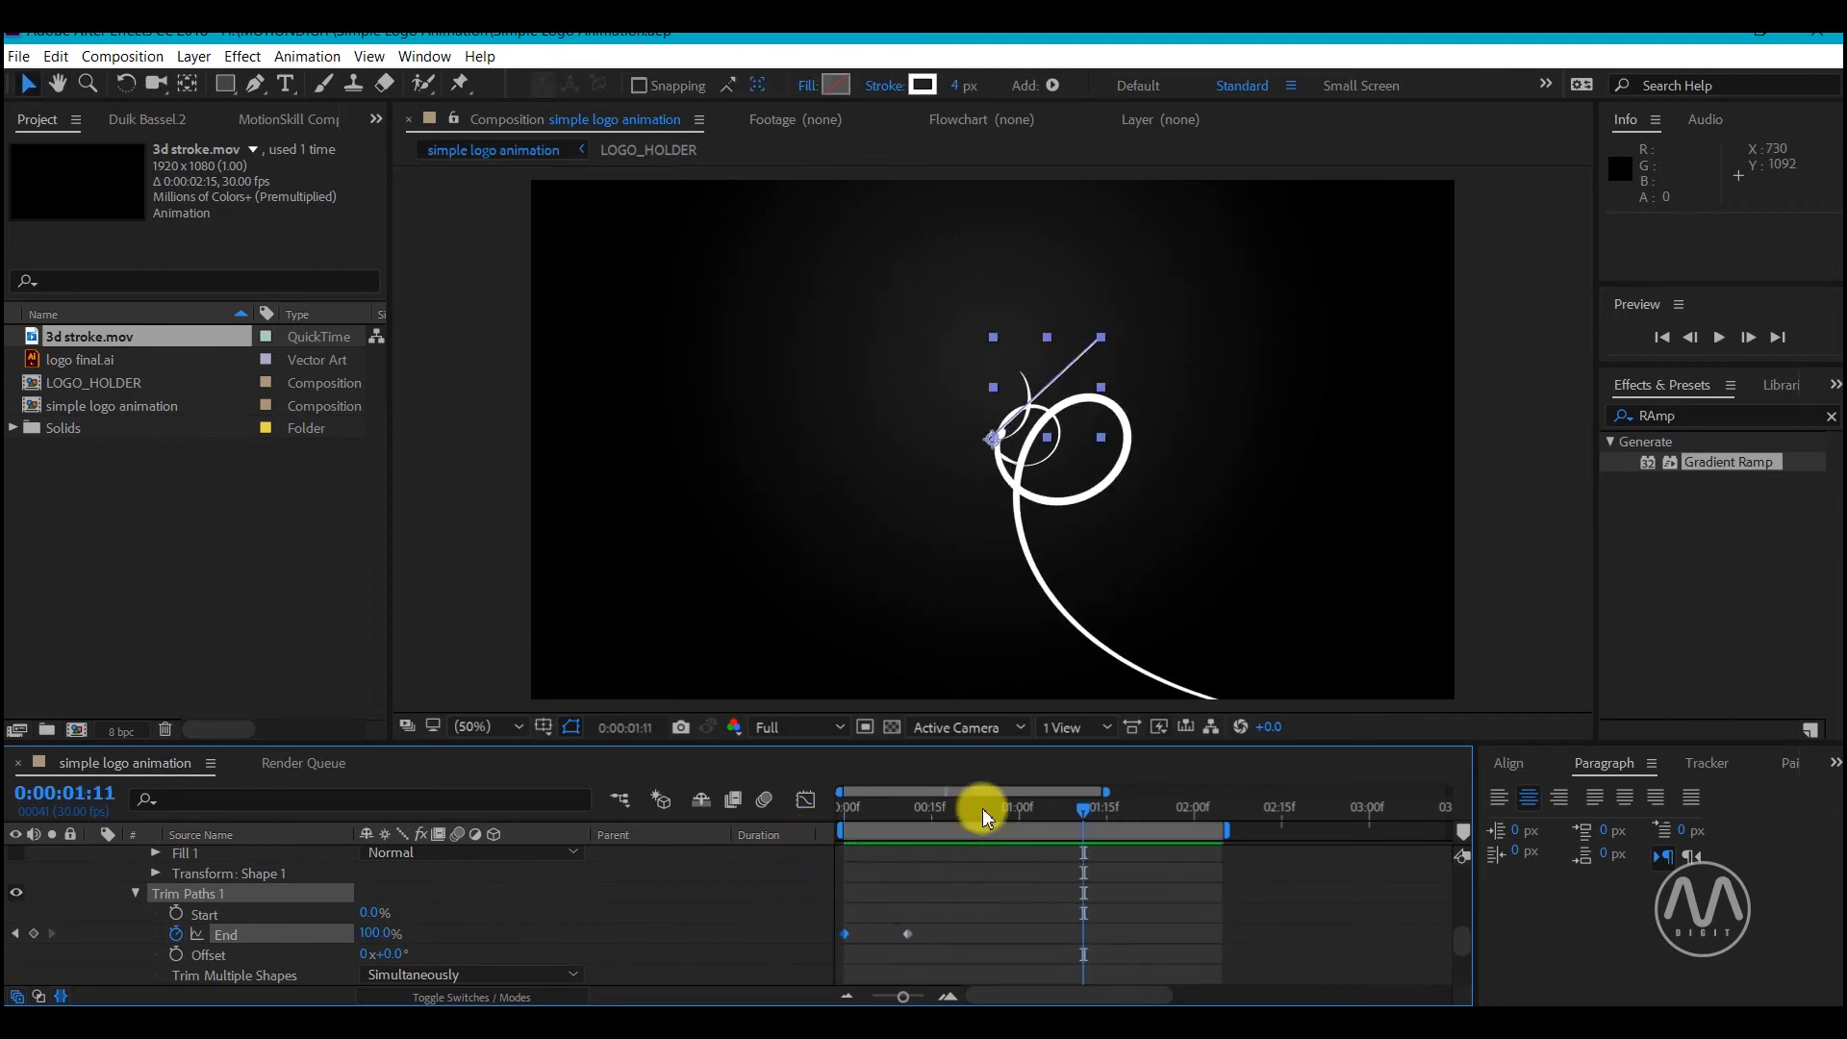
Keyframe the Trim Paths Start at 0% at 0:00:00:05 and 100% at 0:00:00:14, and preview the line shooting outward
click(879, 809)
drag(879, 808, 875, 808)
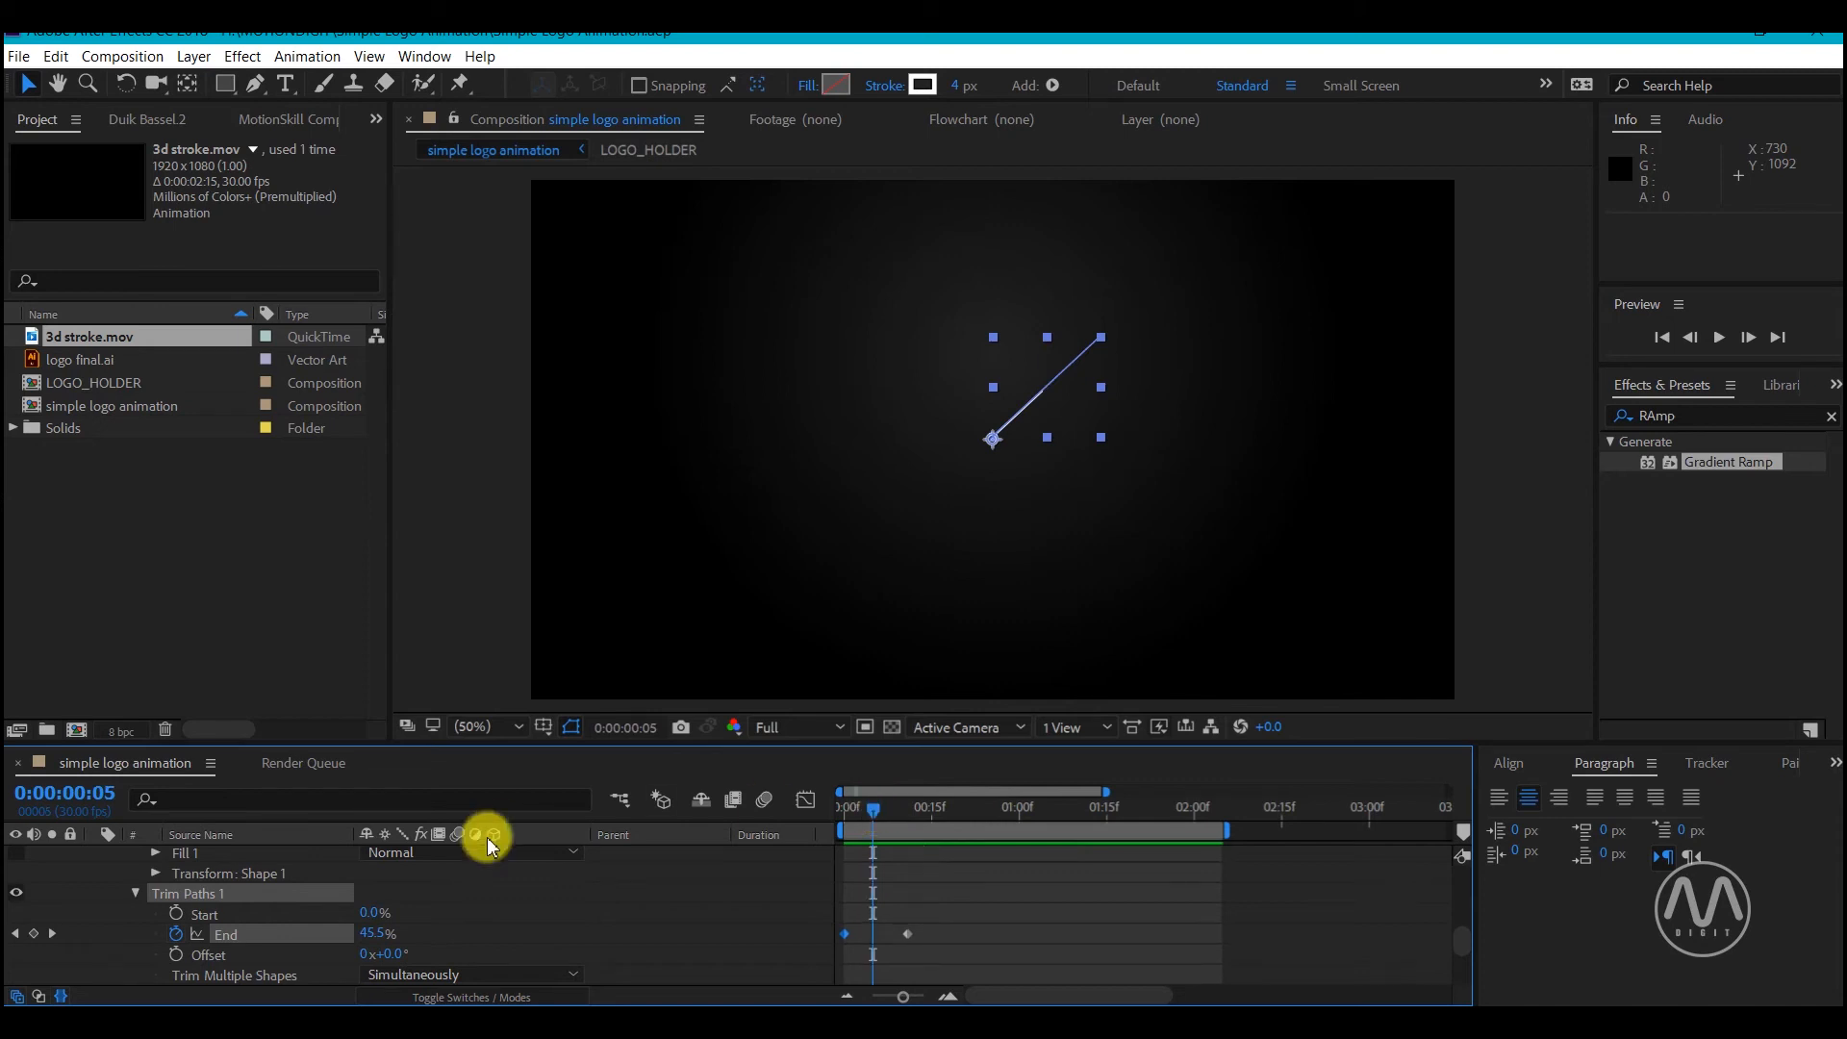
click(176, 912)
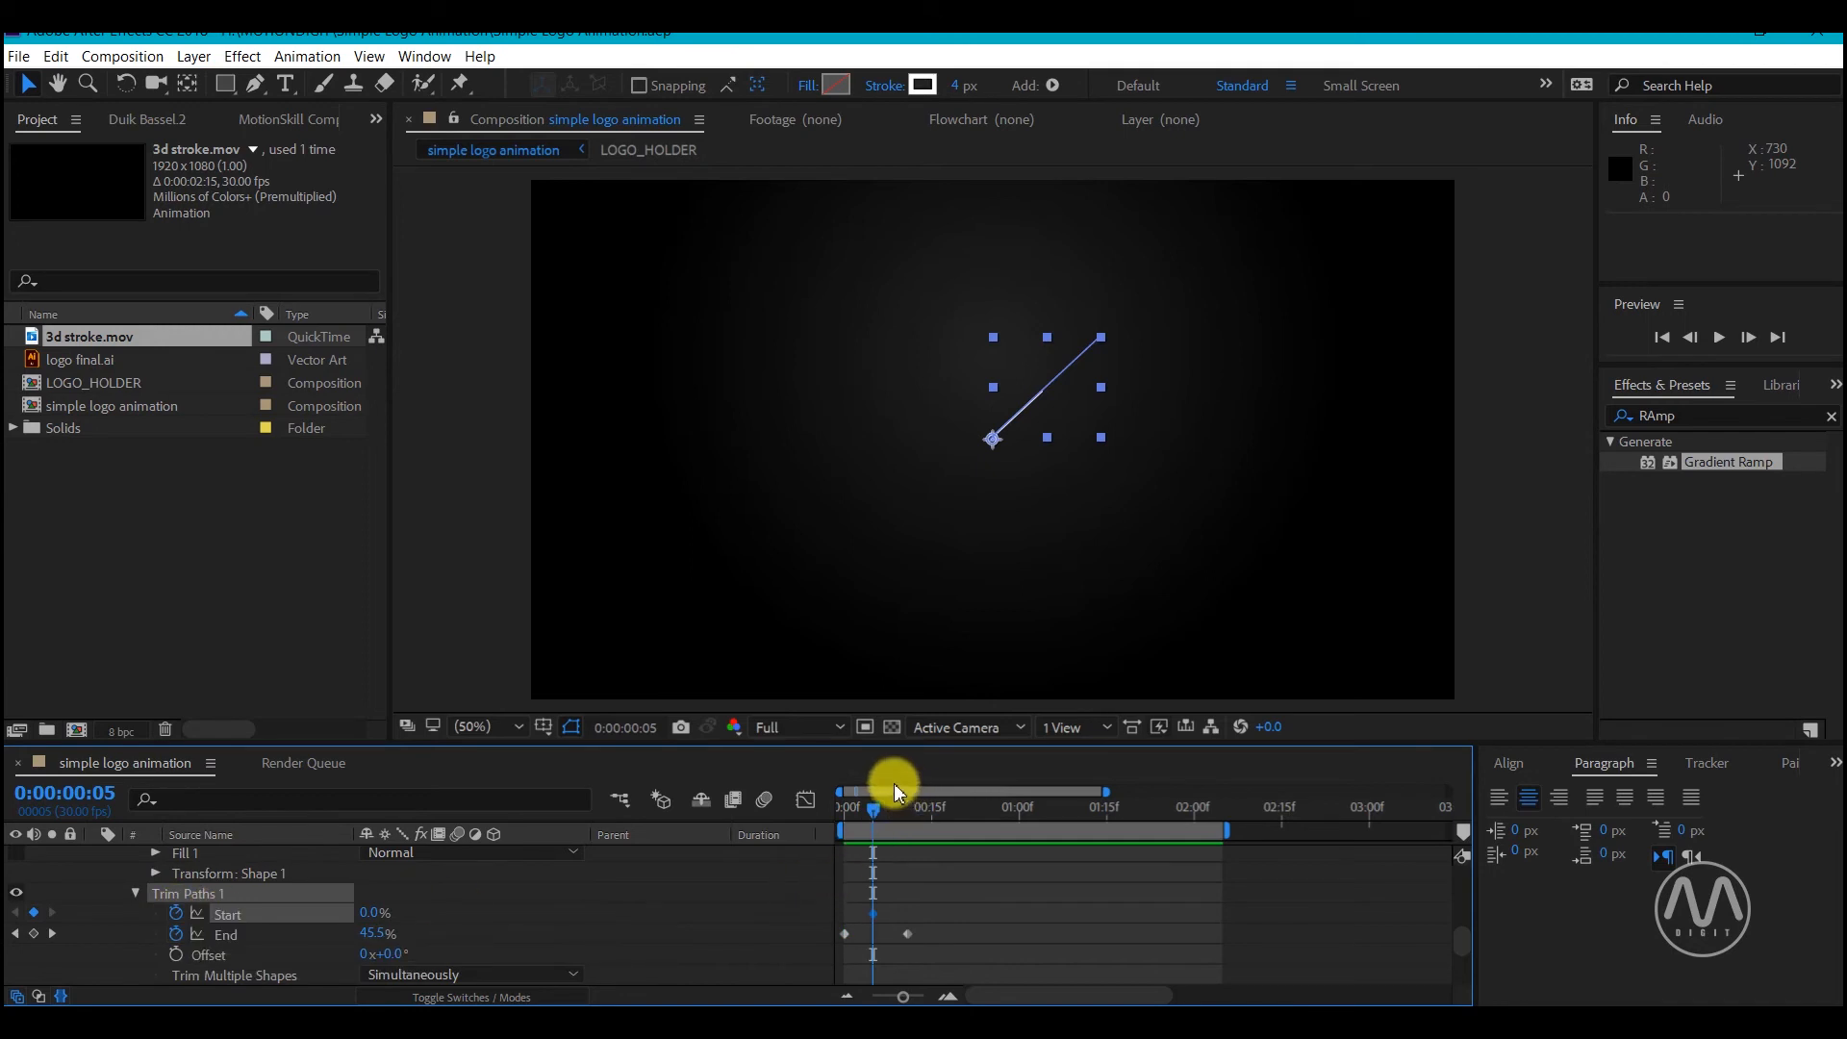
drag(869, 808, 922, 808)
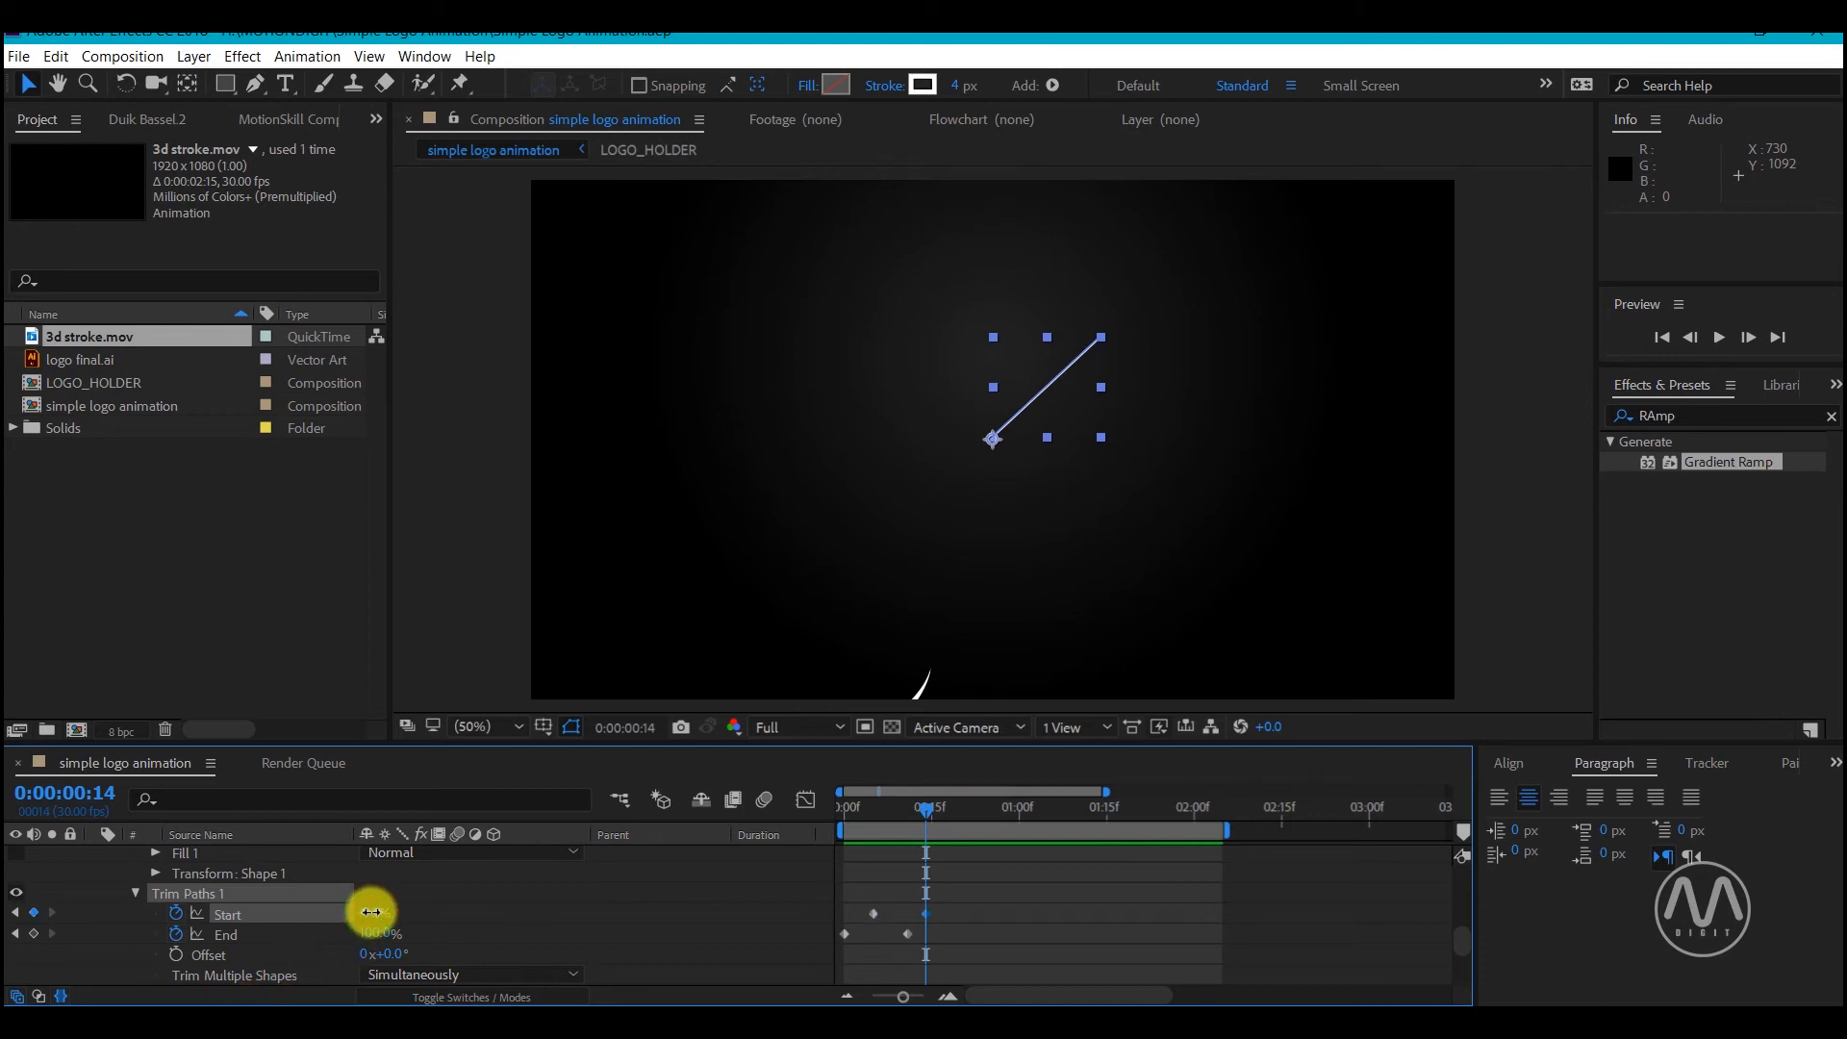
drag(382, 911, 702, 962)
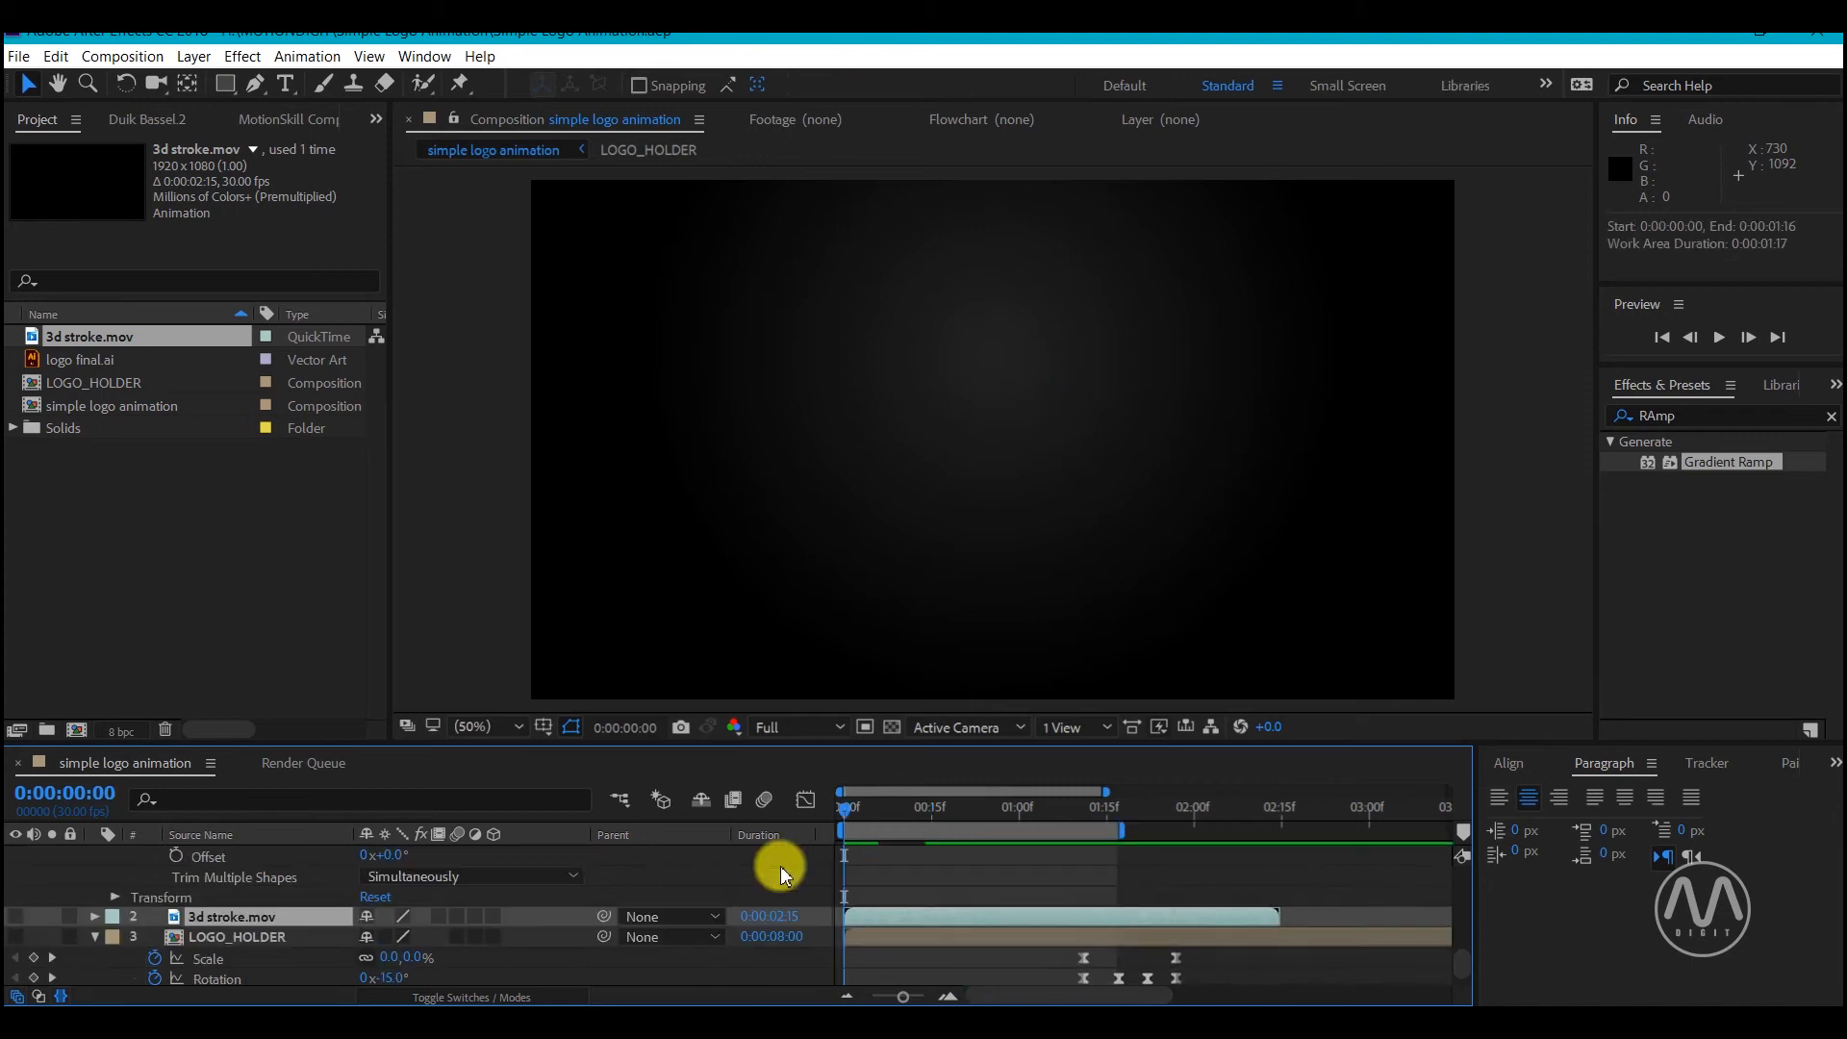
key(space)
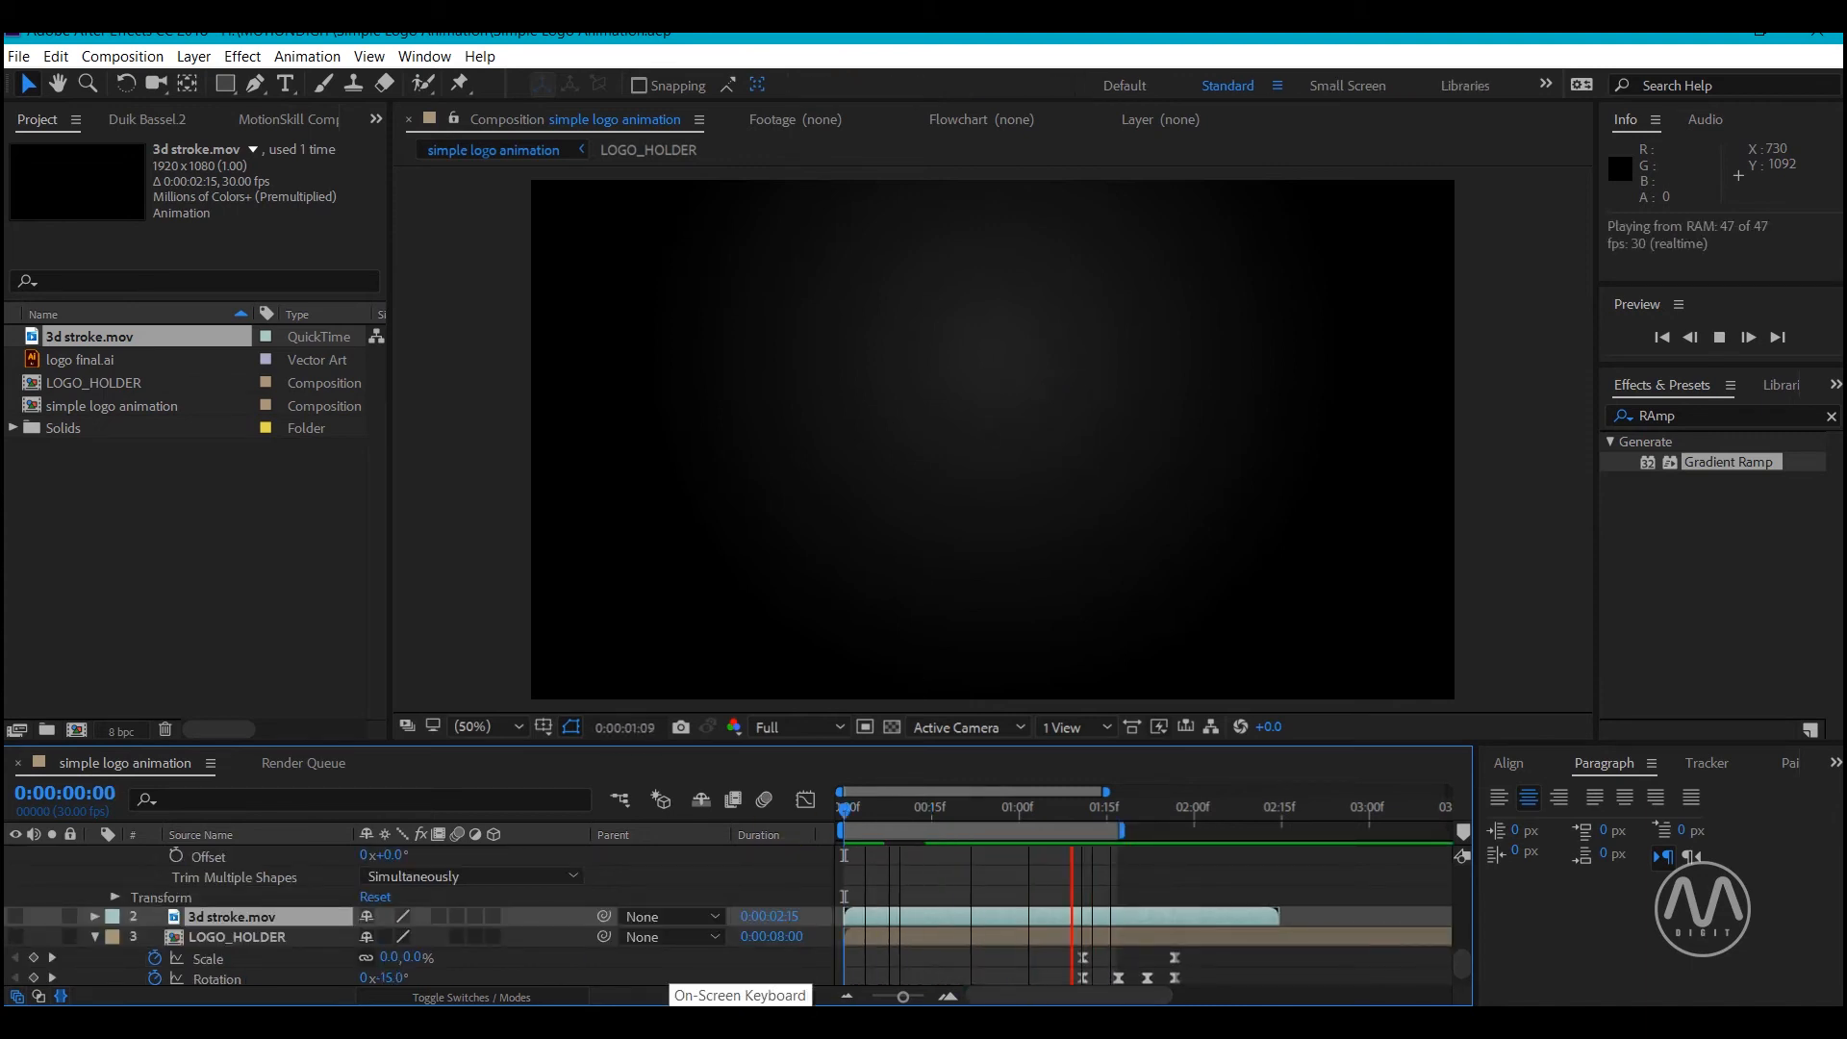
Apply Easy Ease to all Trim Paths Start and End keyframes of Shape Layer 1
click(896, 898)
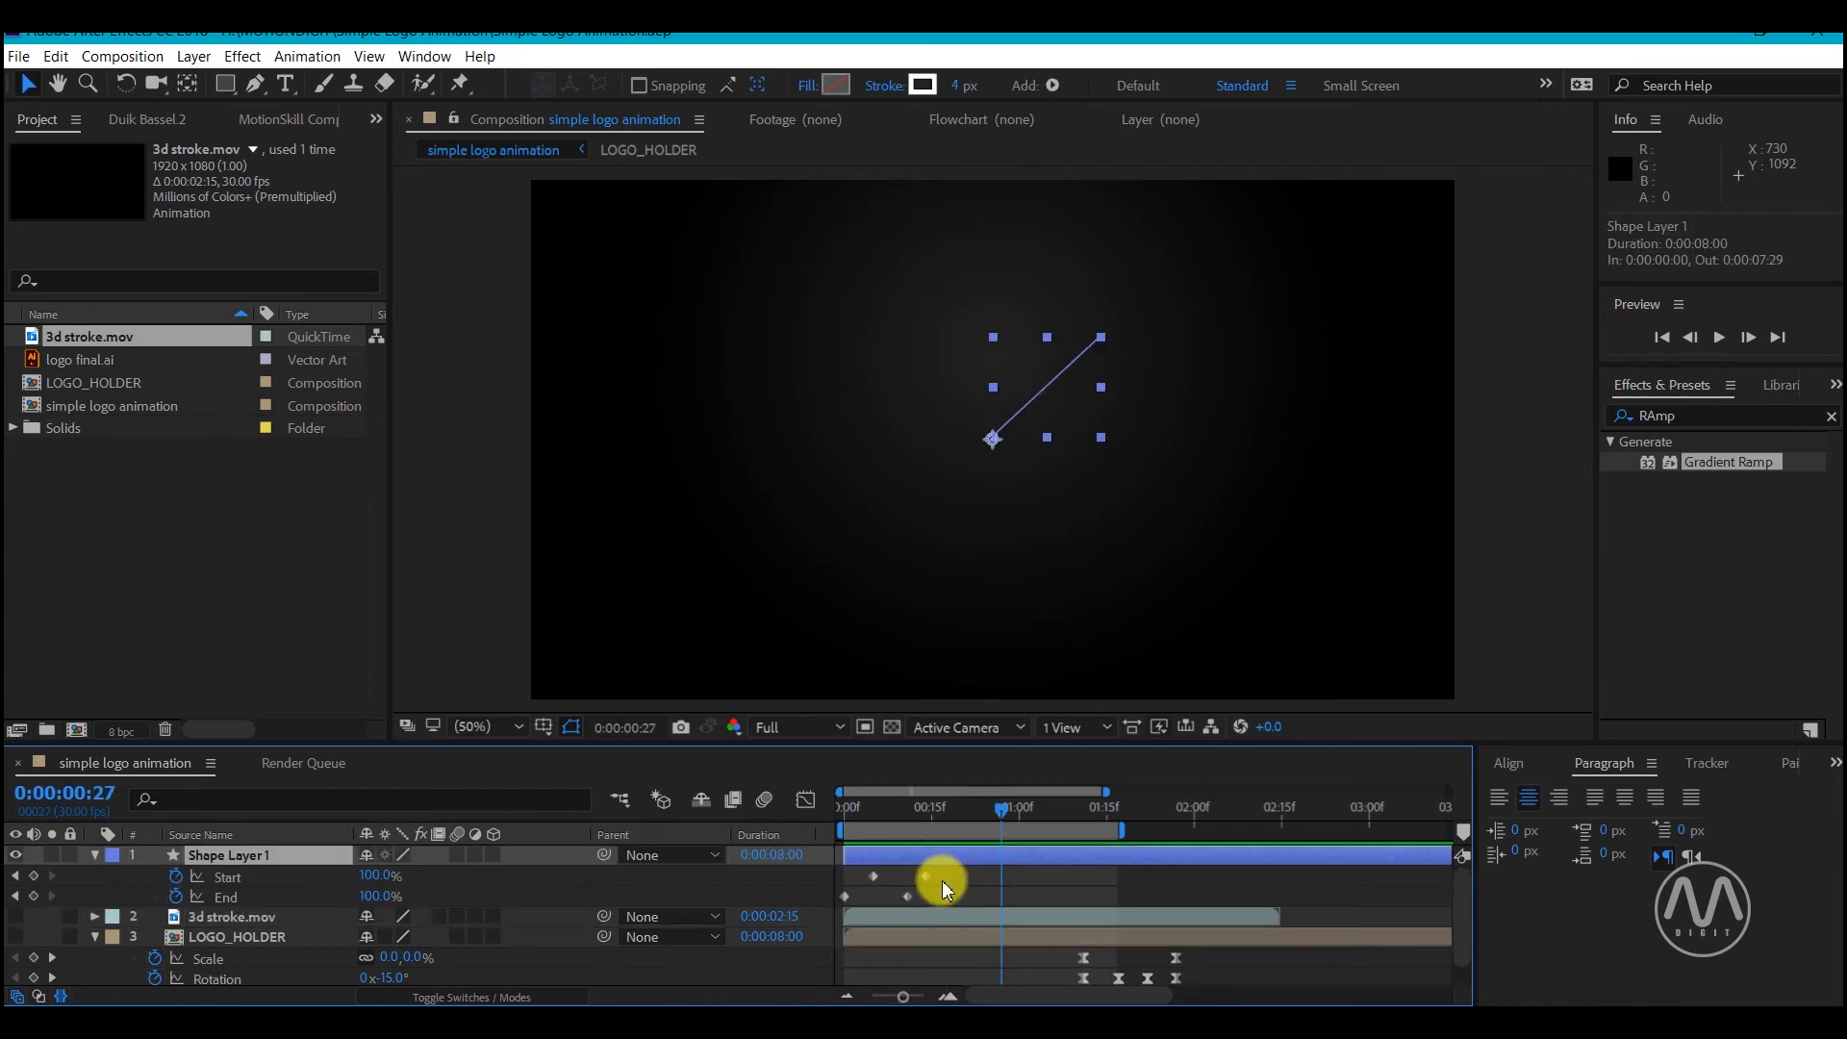
drag(955, 871, 823, 899)
right_click(907, 892)
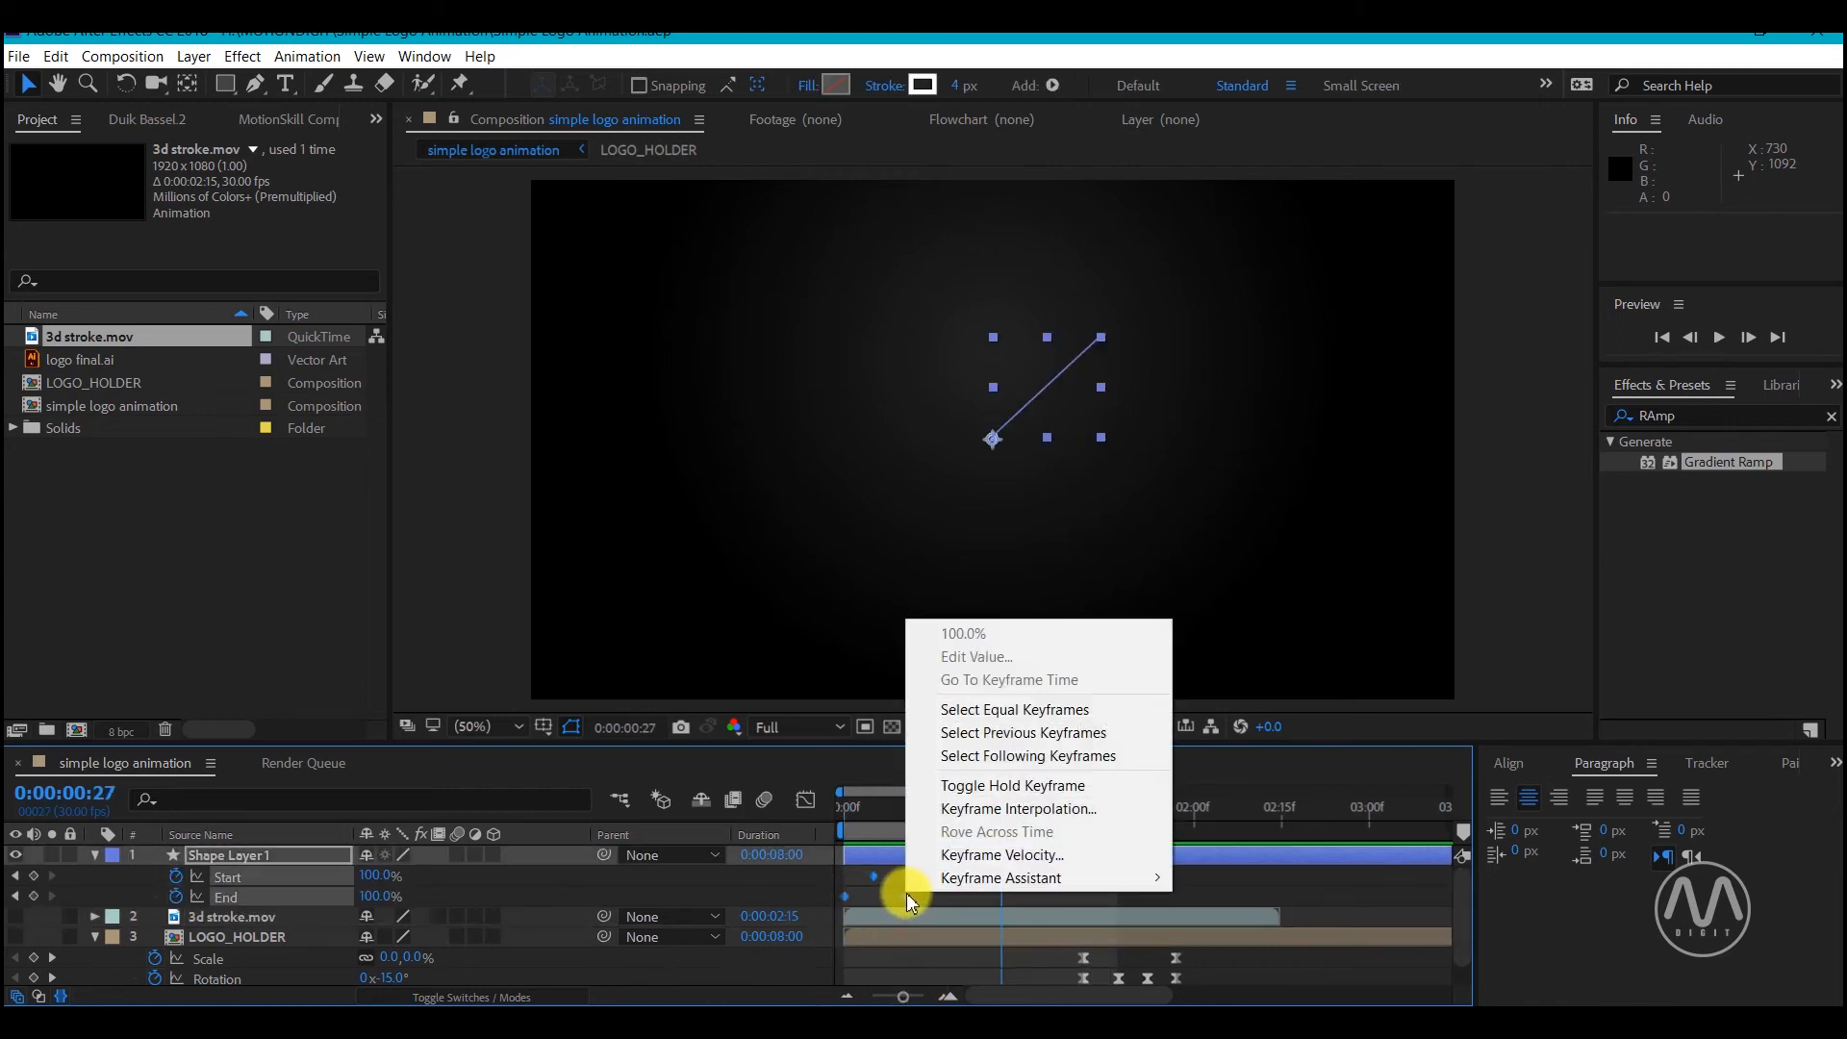
mouse_move(967, 880)
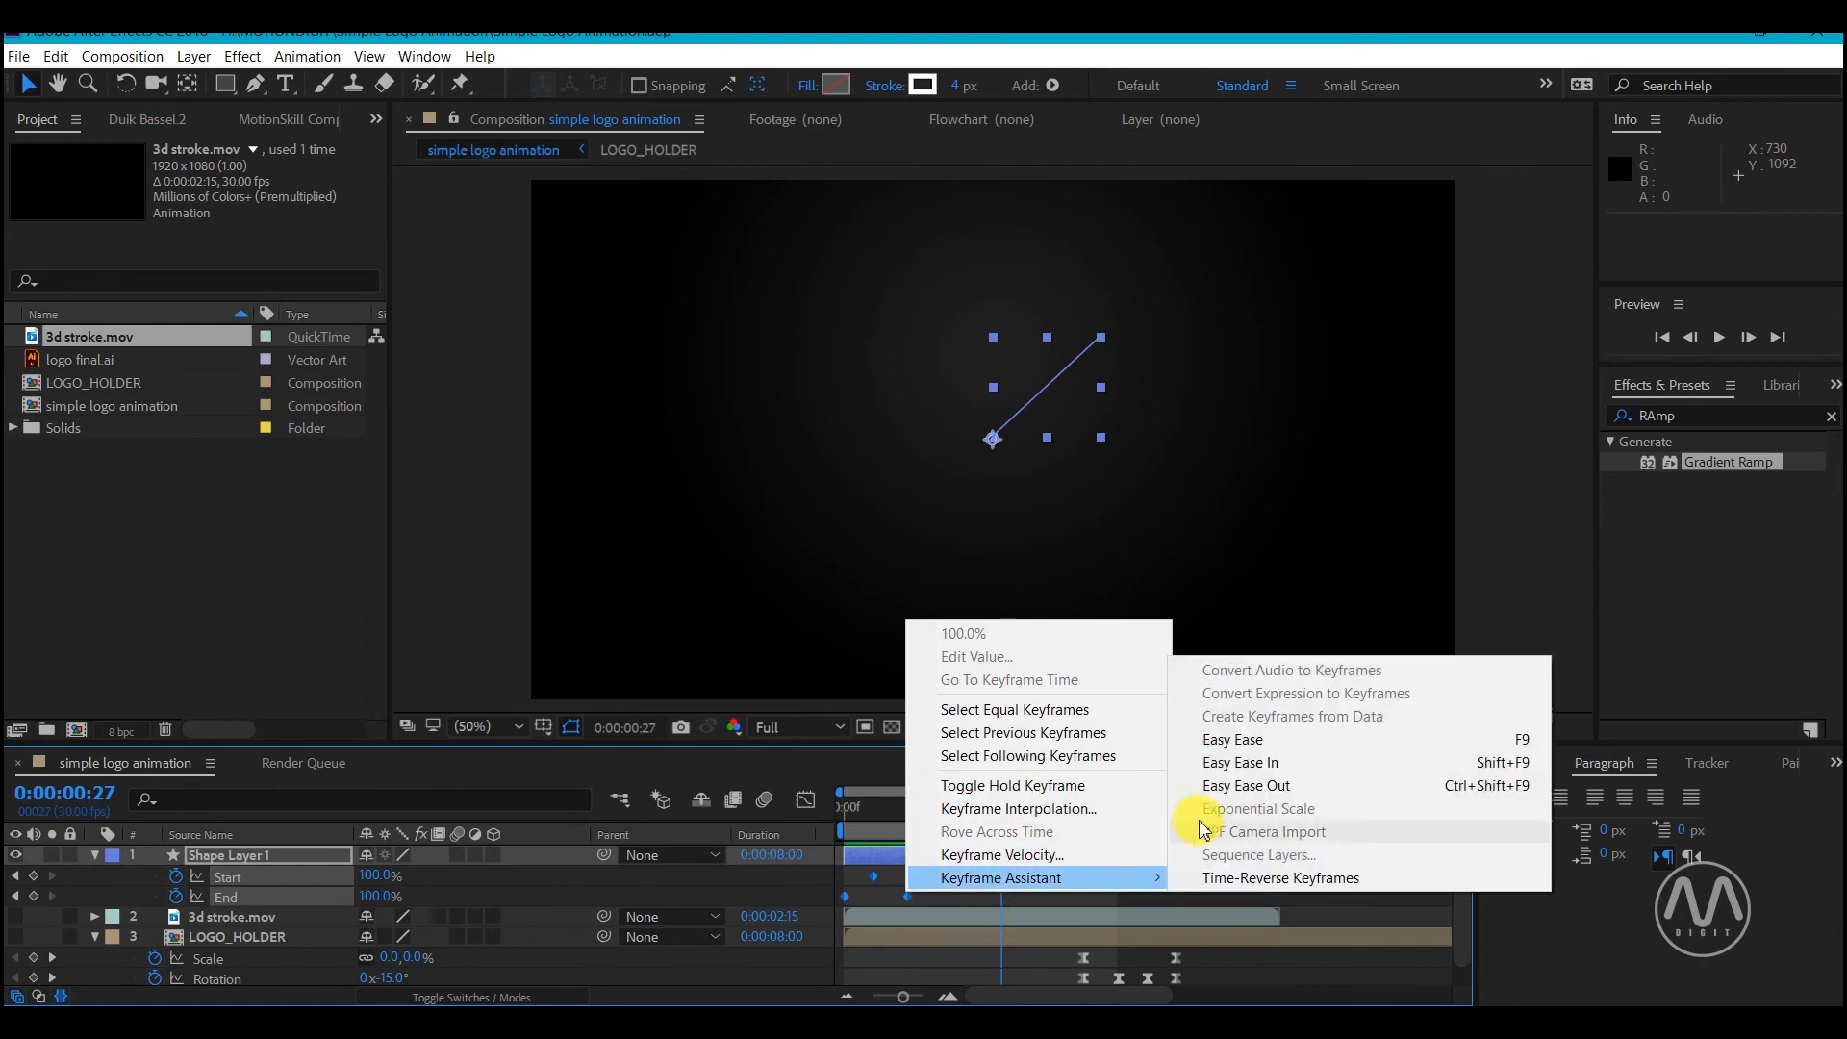
click(1225, 740)
click(949, 879)
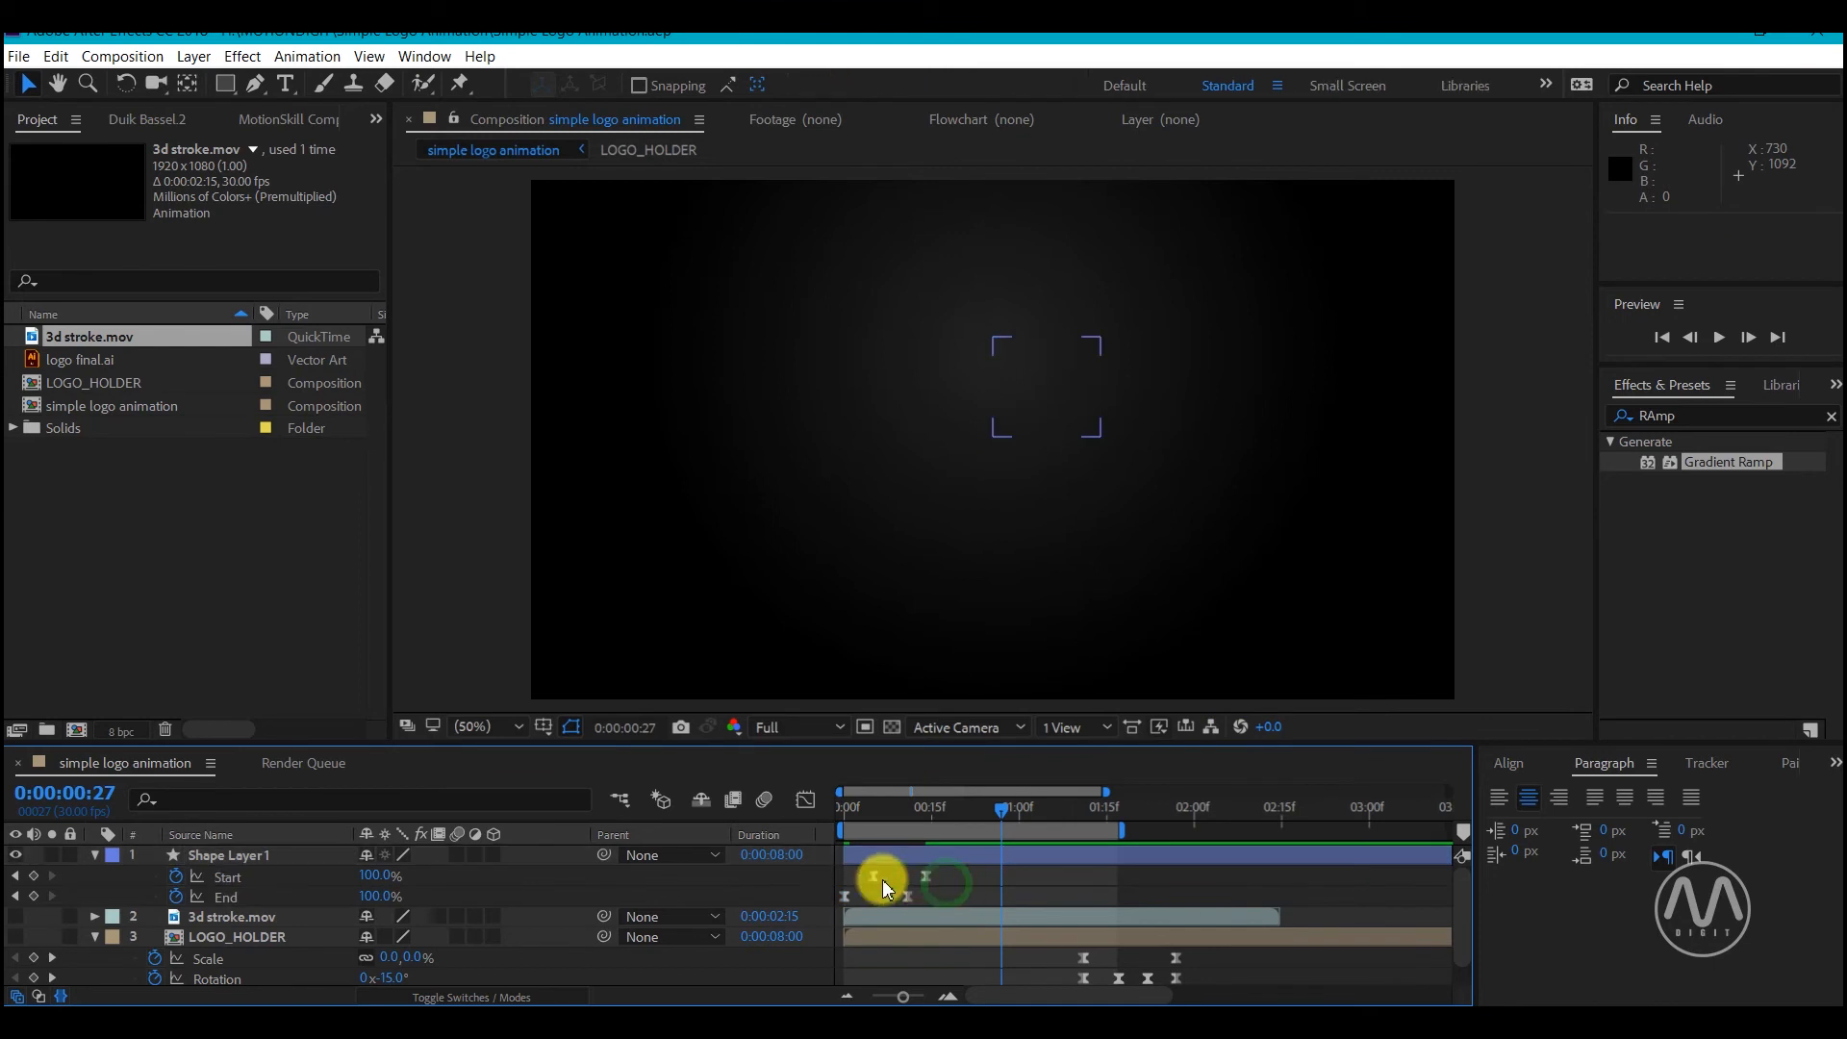
Move the first Start keyframe to 0:00:00:04 and adjust the last End keyframe's easing in the Graph Editor
click(874, 875)
drag(874, 874, 869, 874)
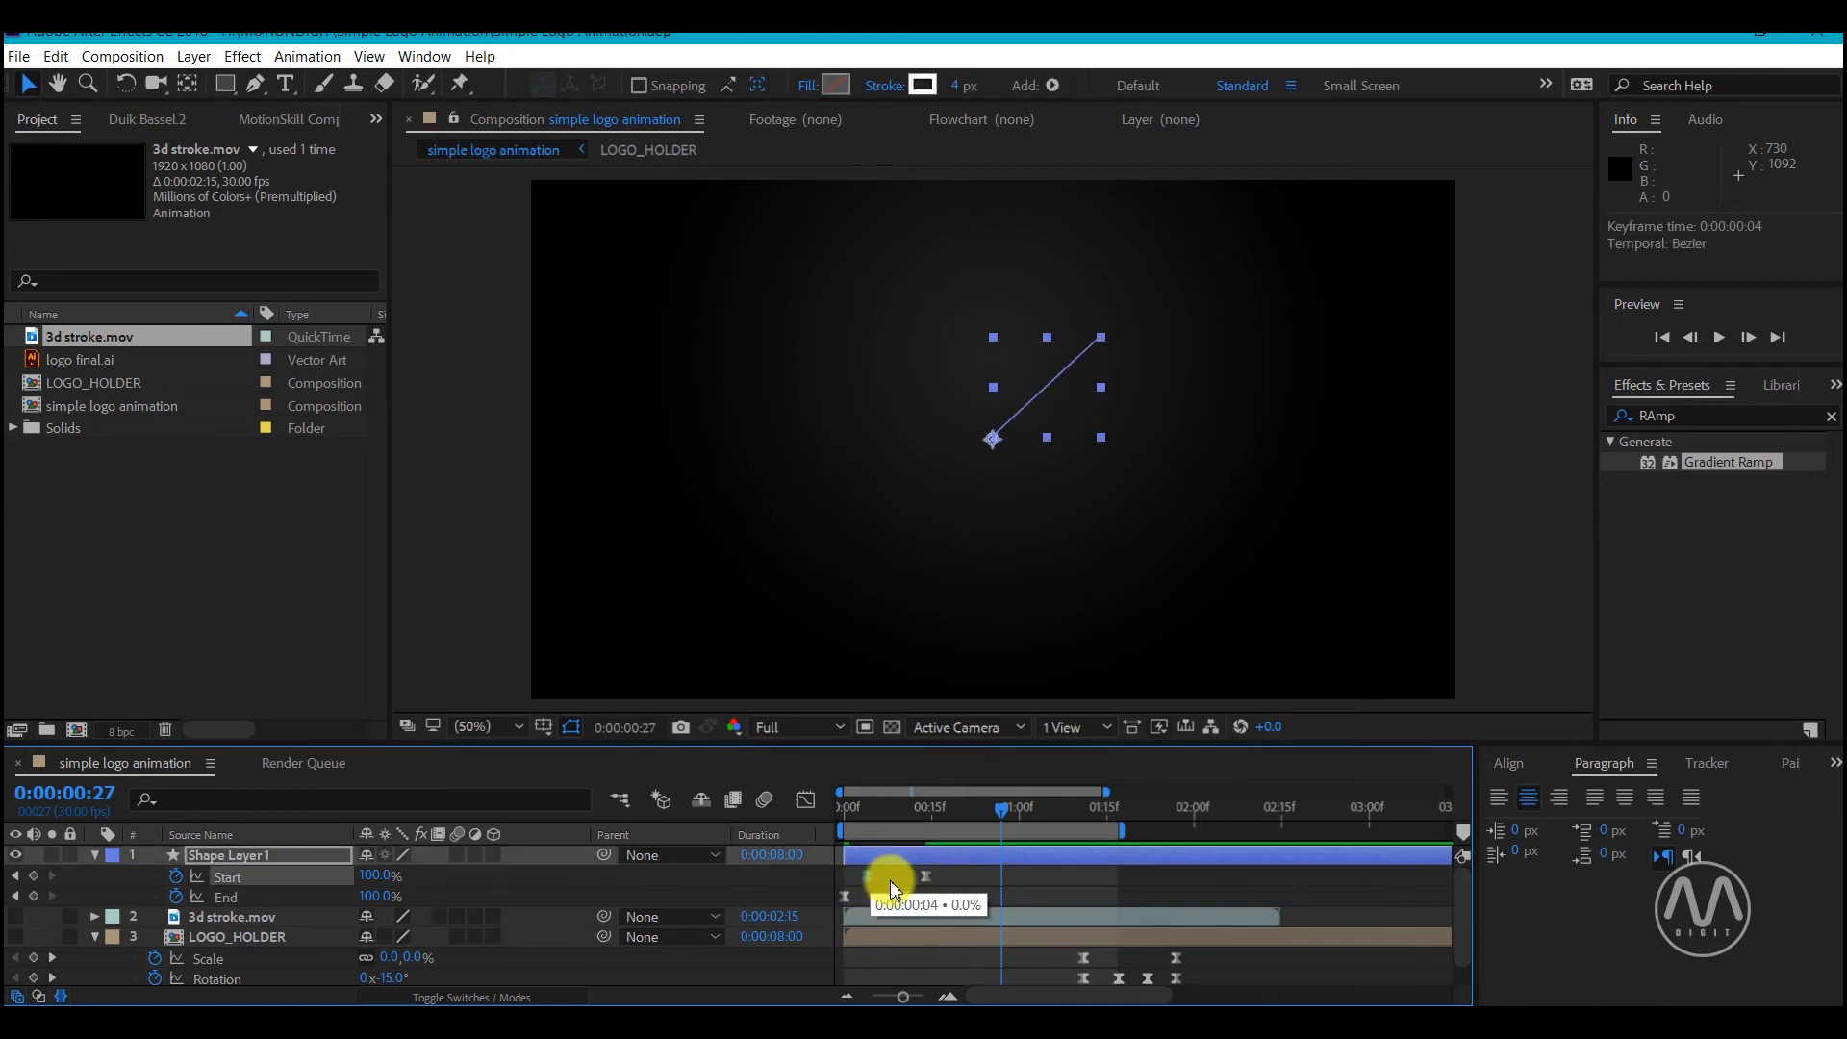
click(935, 887)
click(908, 897)
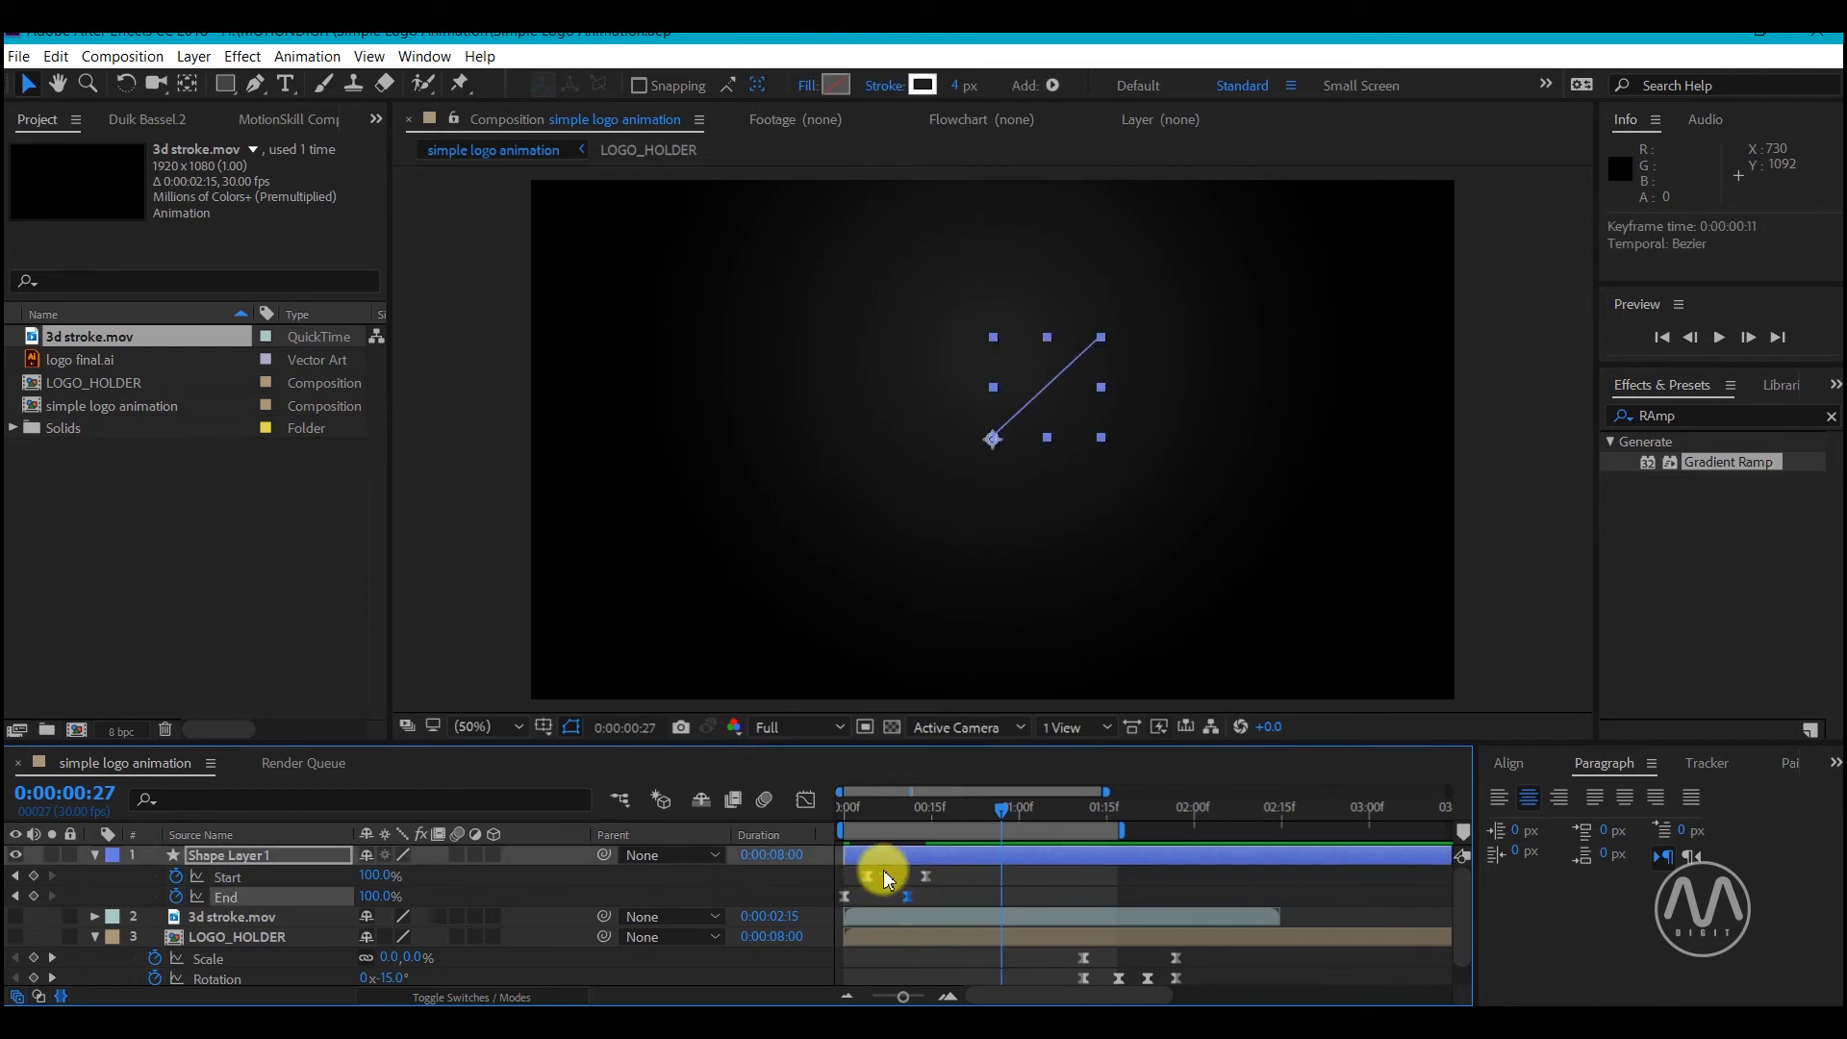
click(810, 800)
drag(887, 944, 861, 945)
click(811, 803)
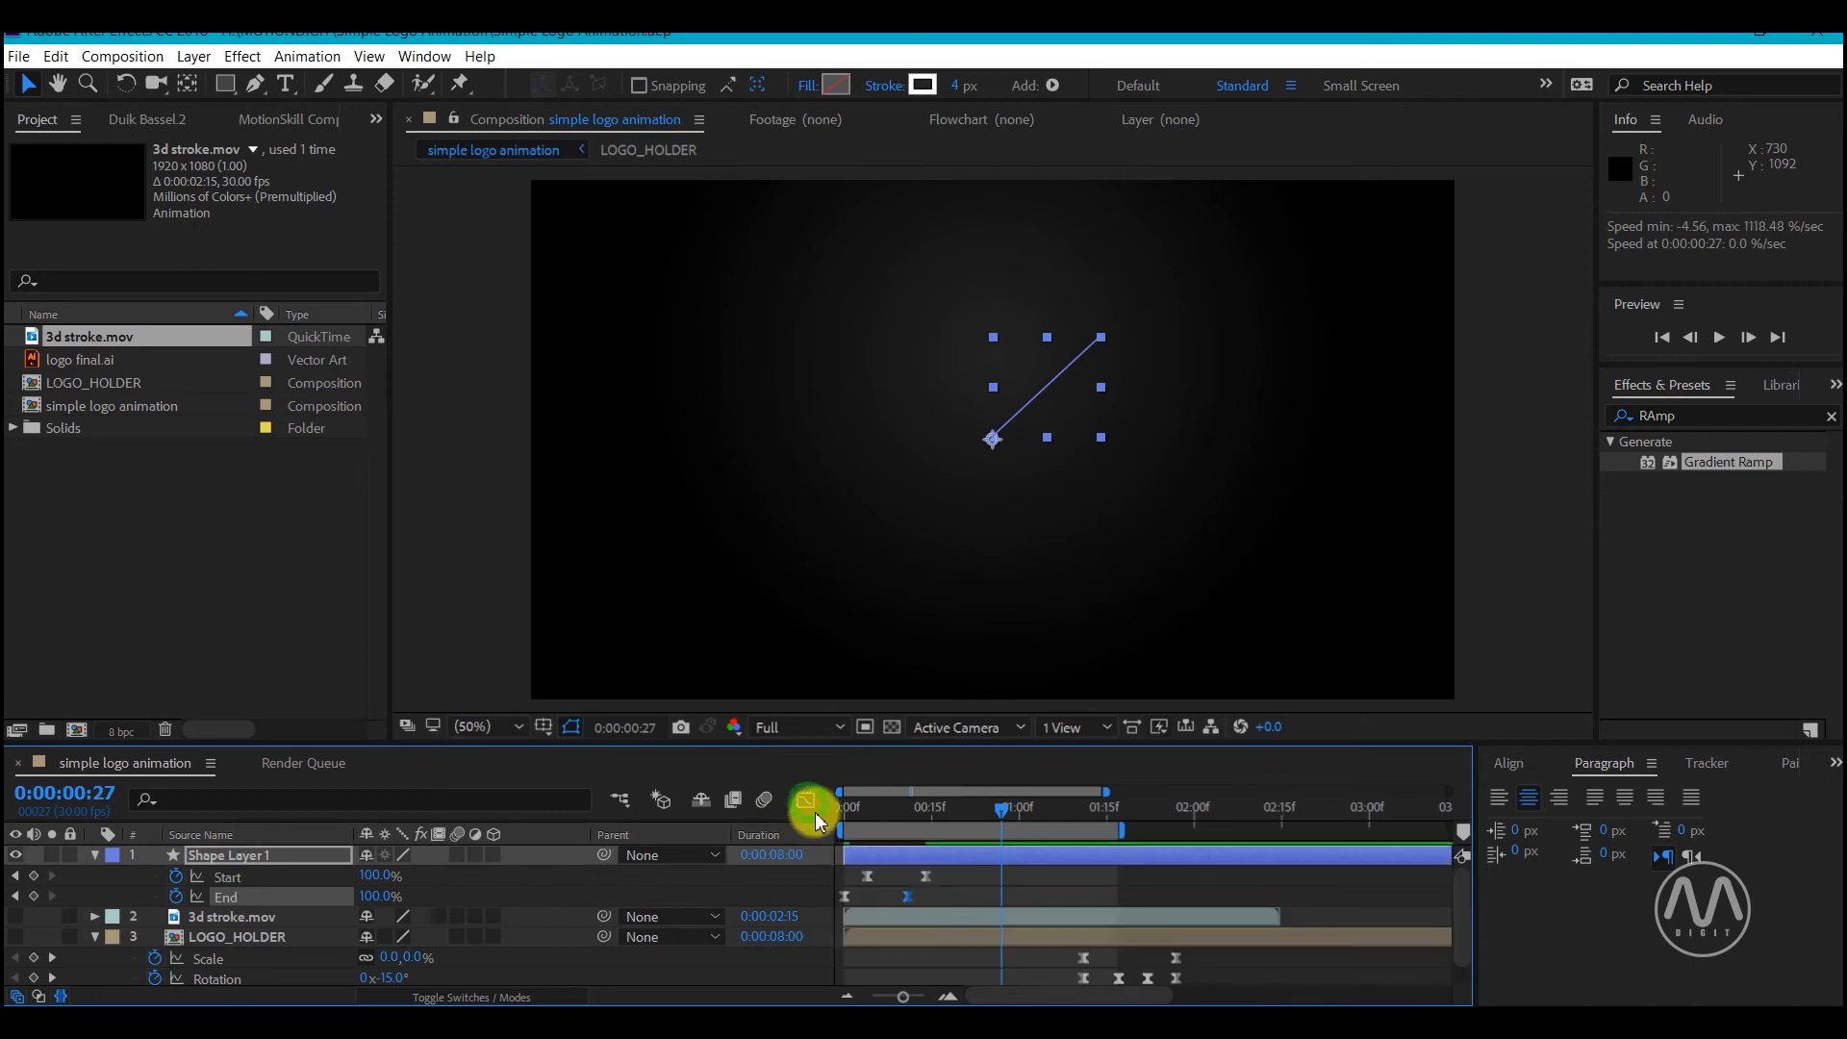
Stretch the Trim Paths keyframes proportionally until the last Start keyframe sits at about 0:00:00:21, and preview the slower line
click(947, 887)
click(926, 877)
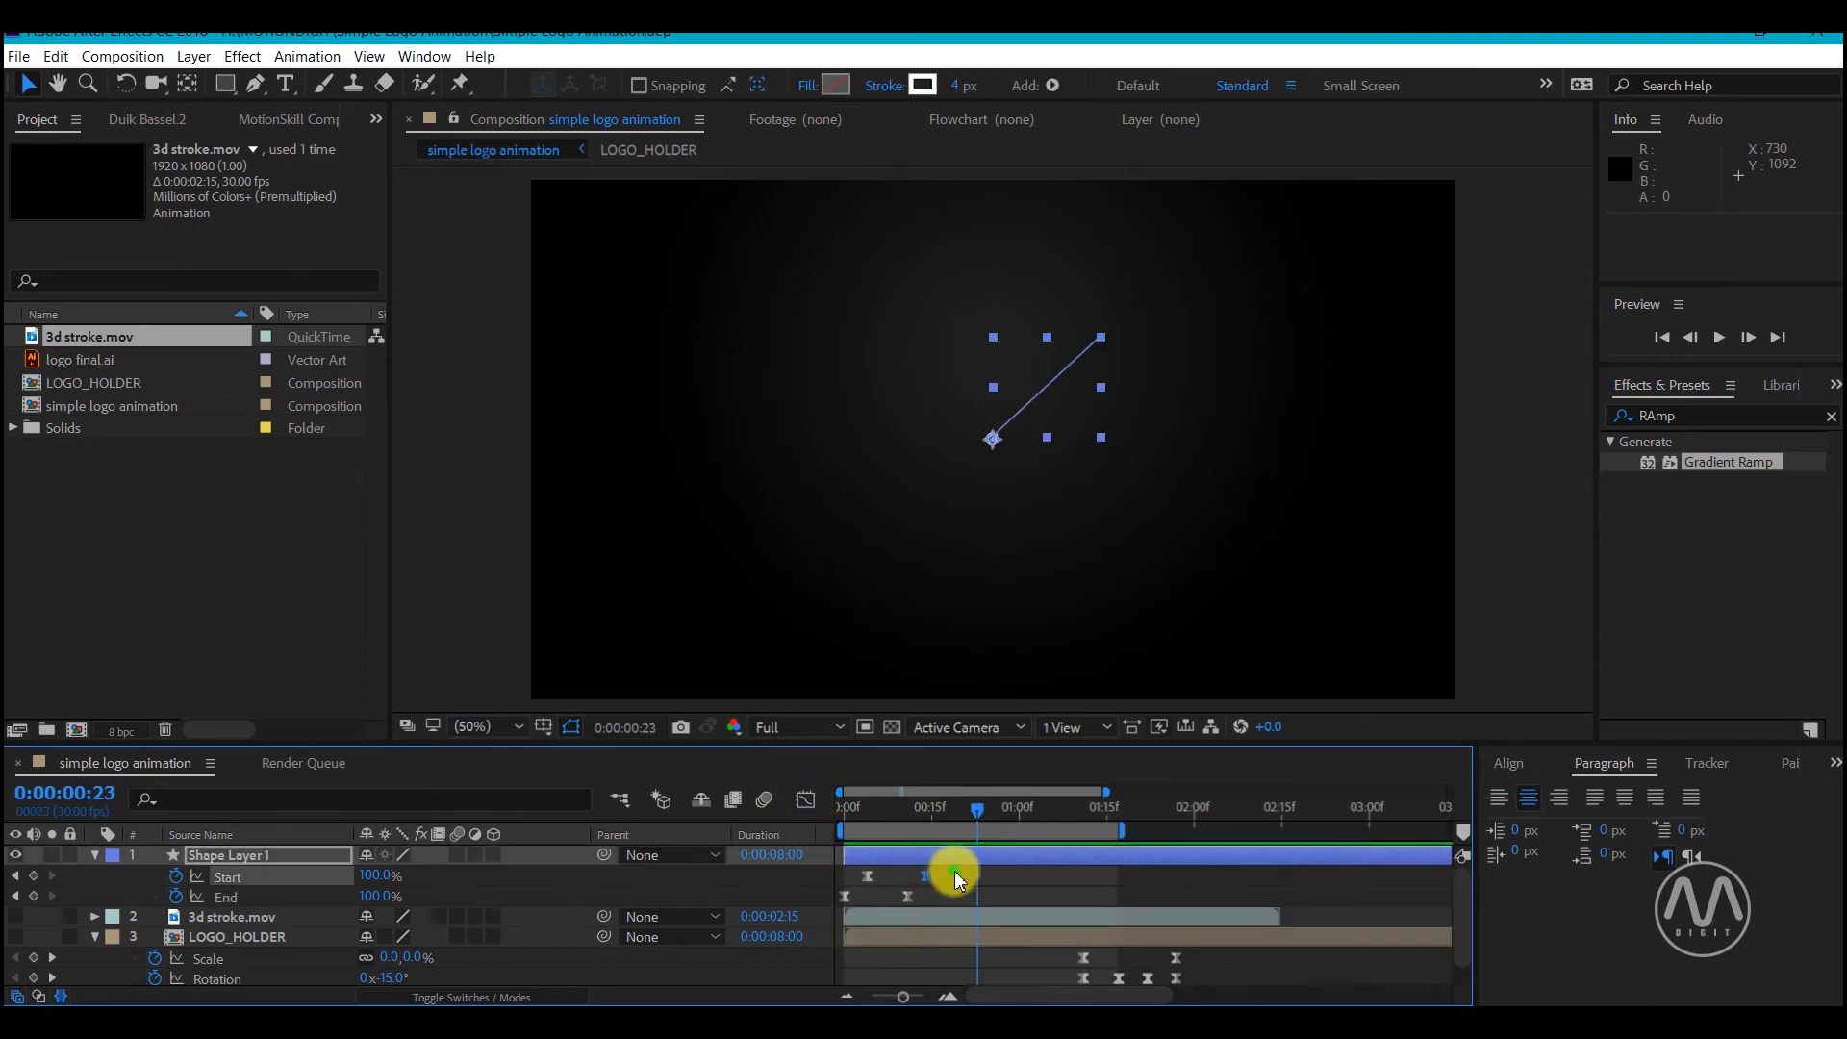
drag(954, 870, 864, 897)
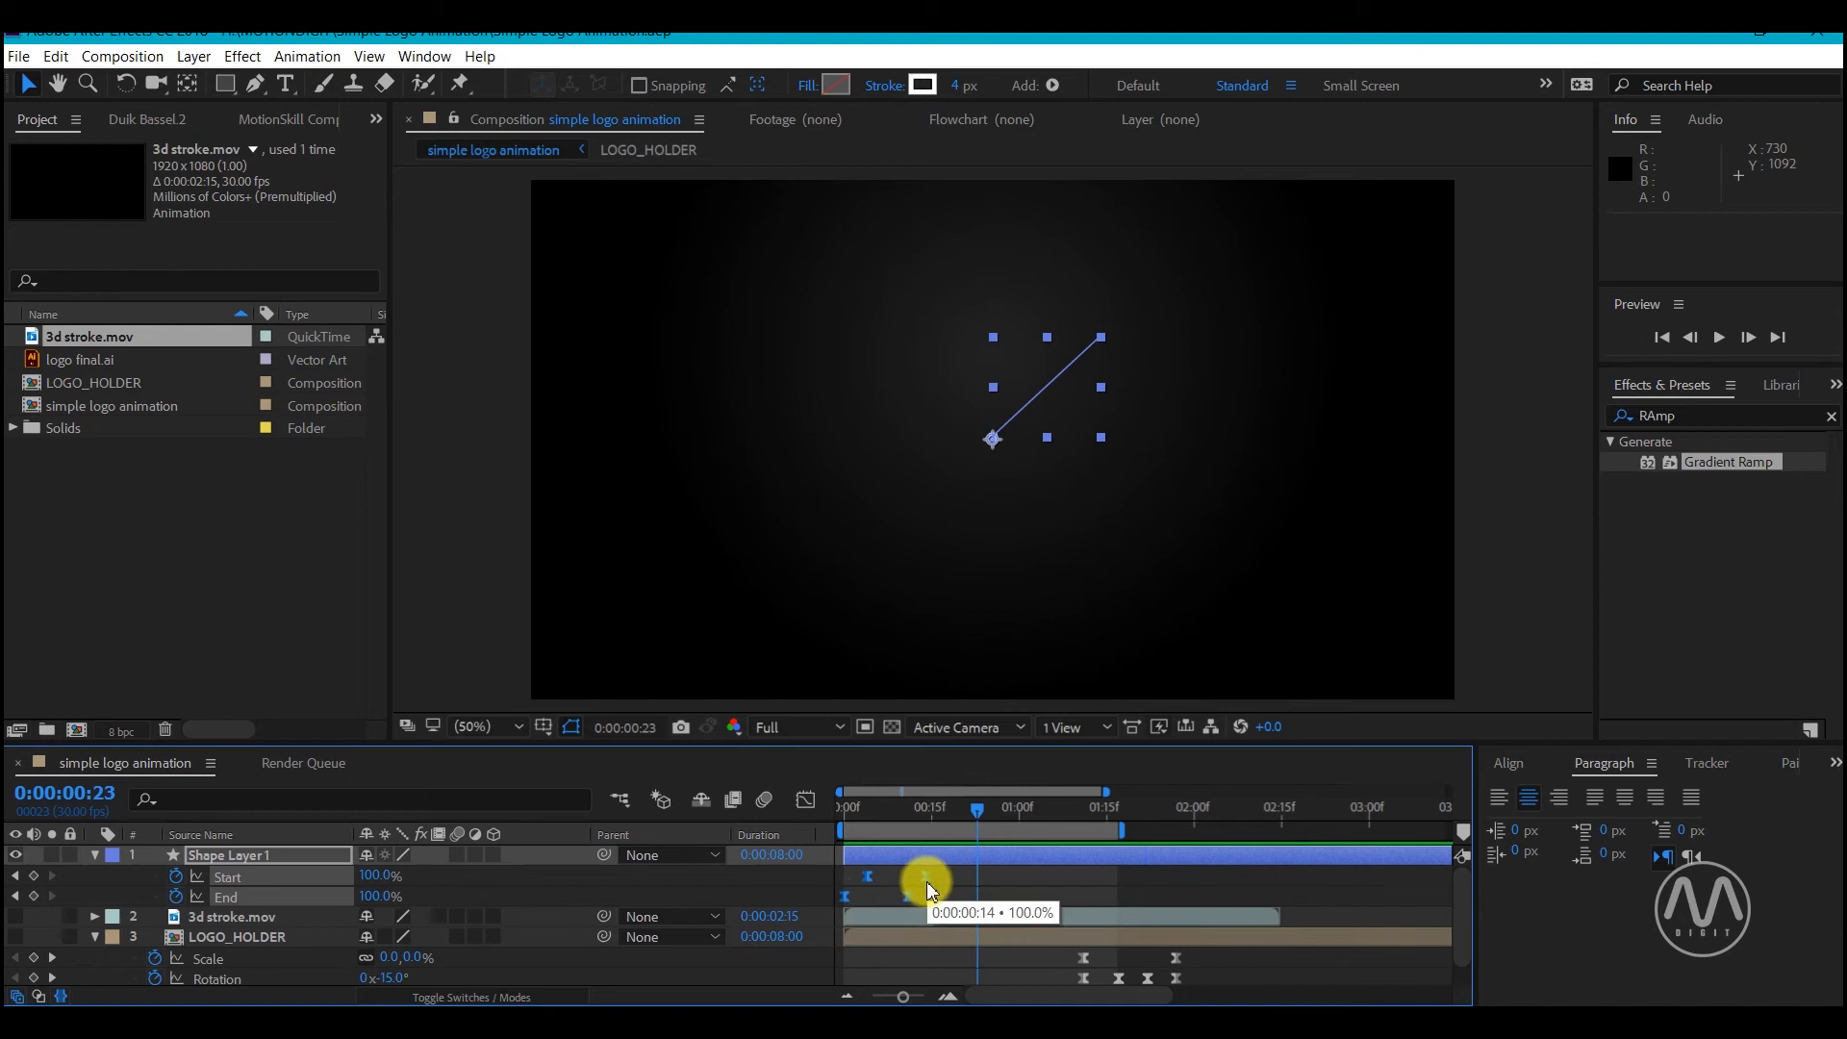
drag(926, 880, 934, 884)
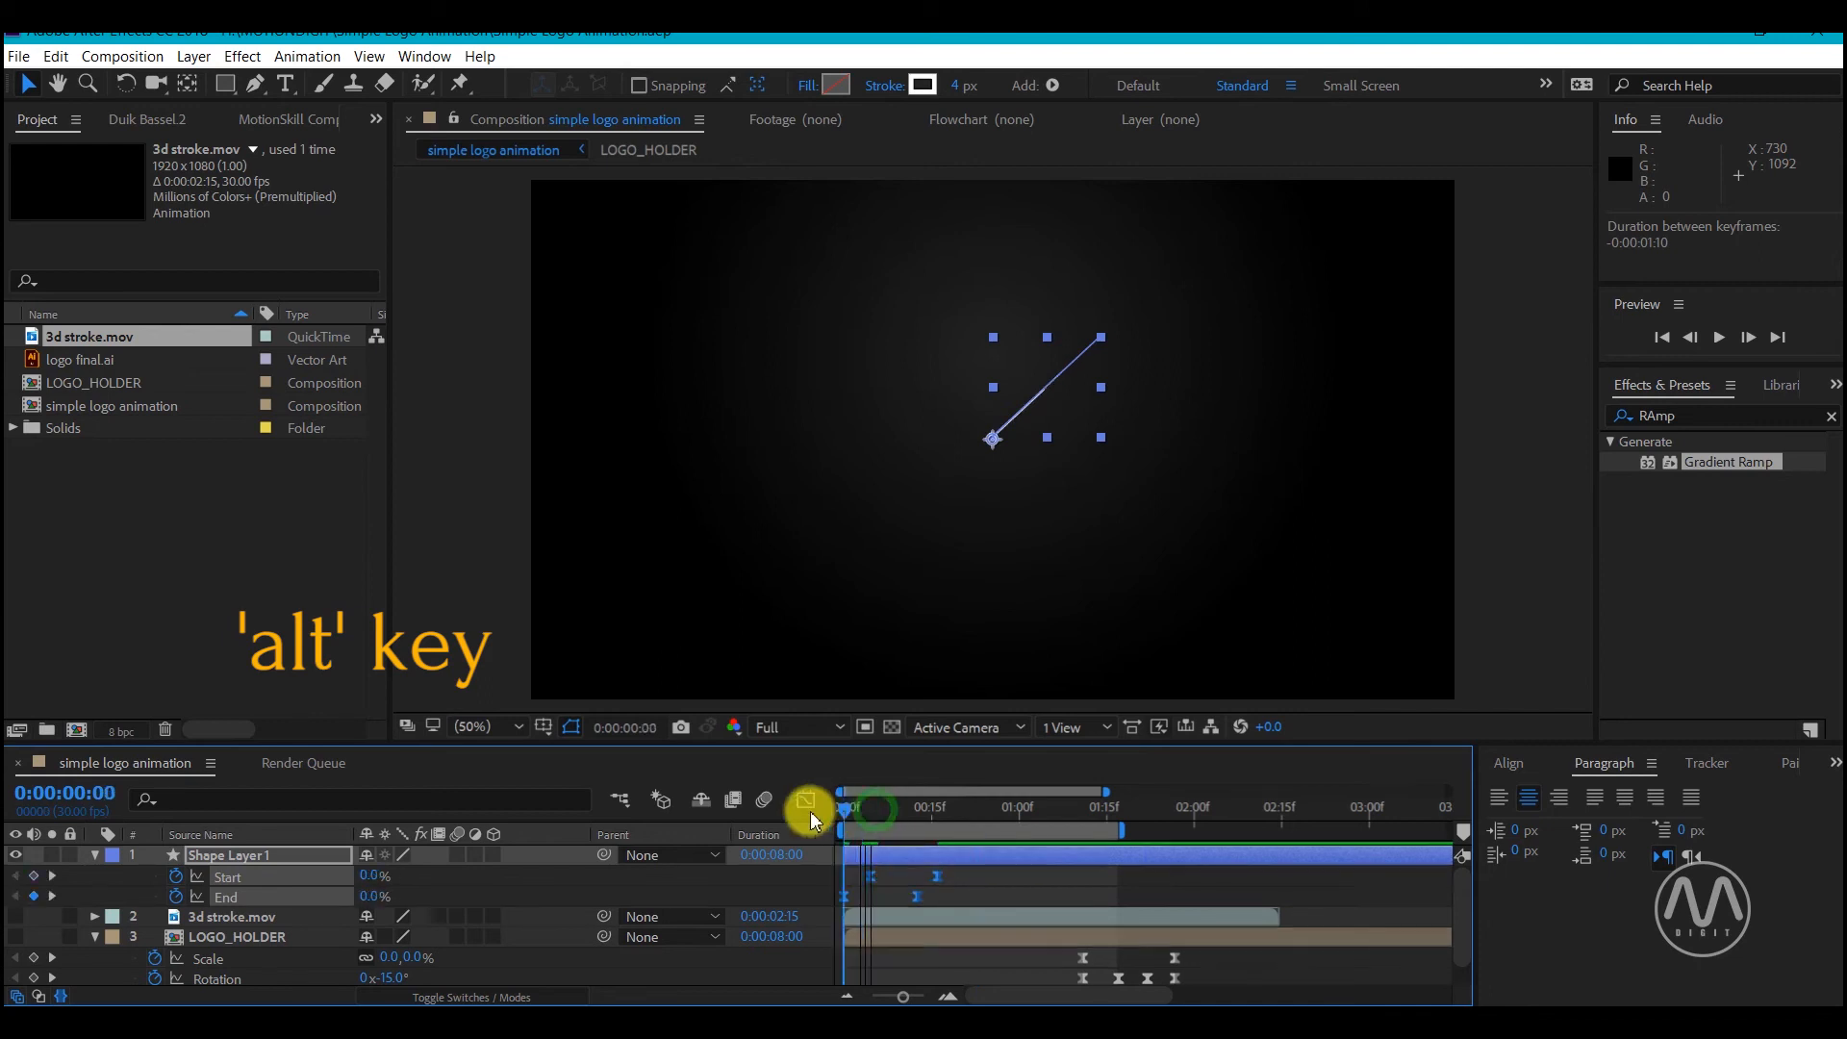
key(space)
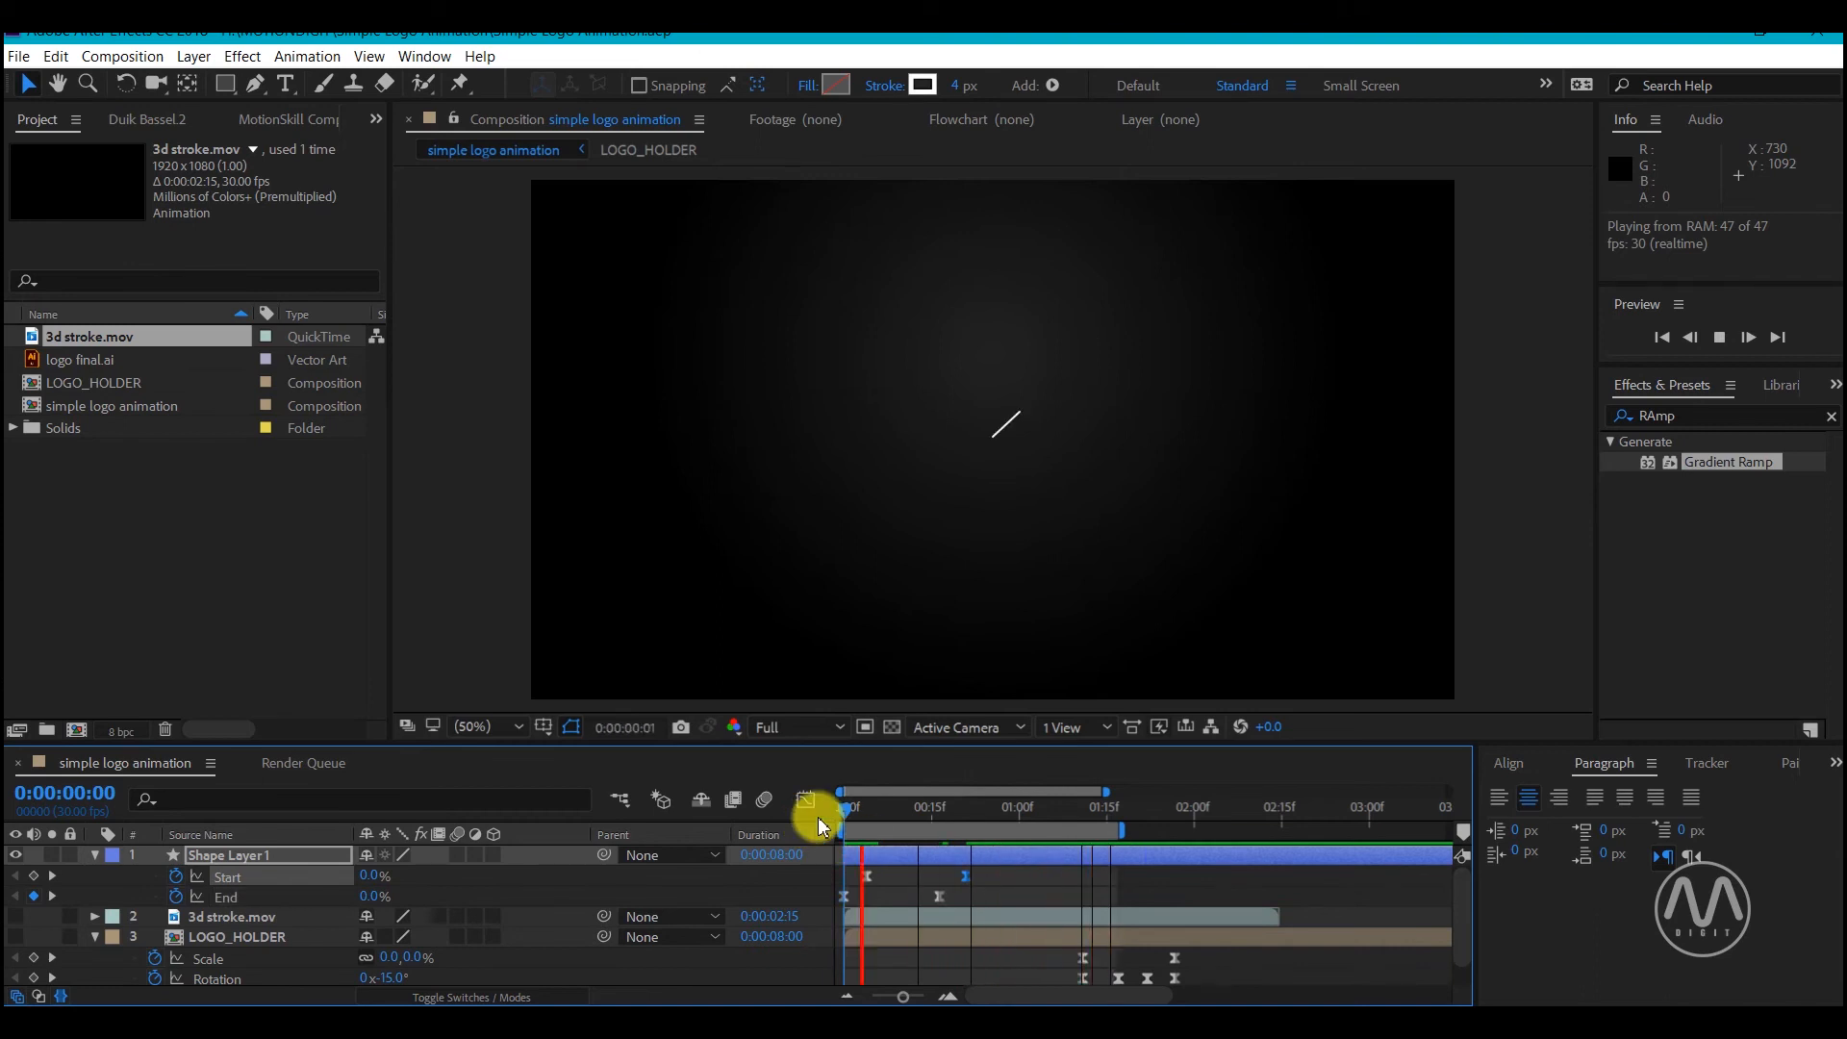
key(space)
Add a Repeater with 6 copies to Shape Layer 1 and check the repeated lines at 0:00:00:06
click(1051, 84)
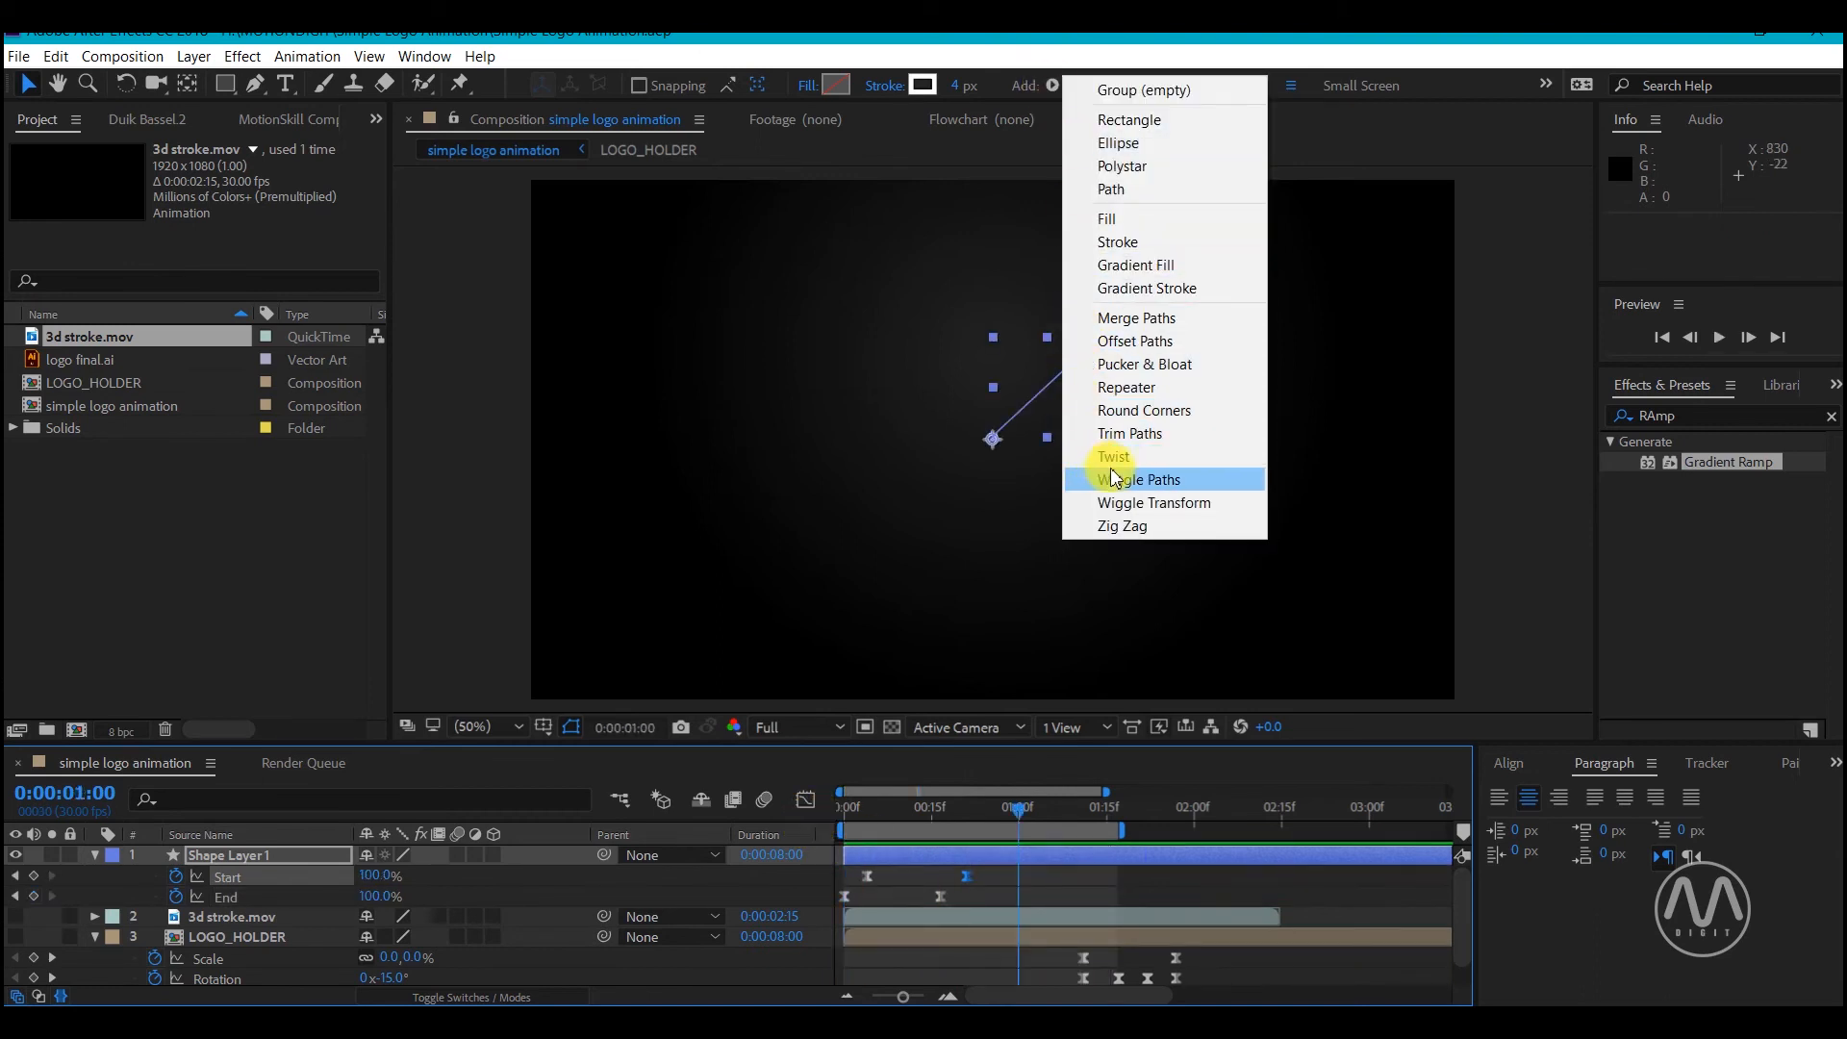
click(1142, 394)
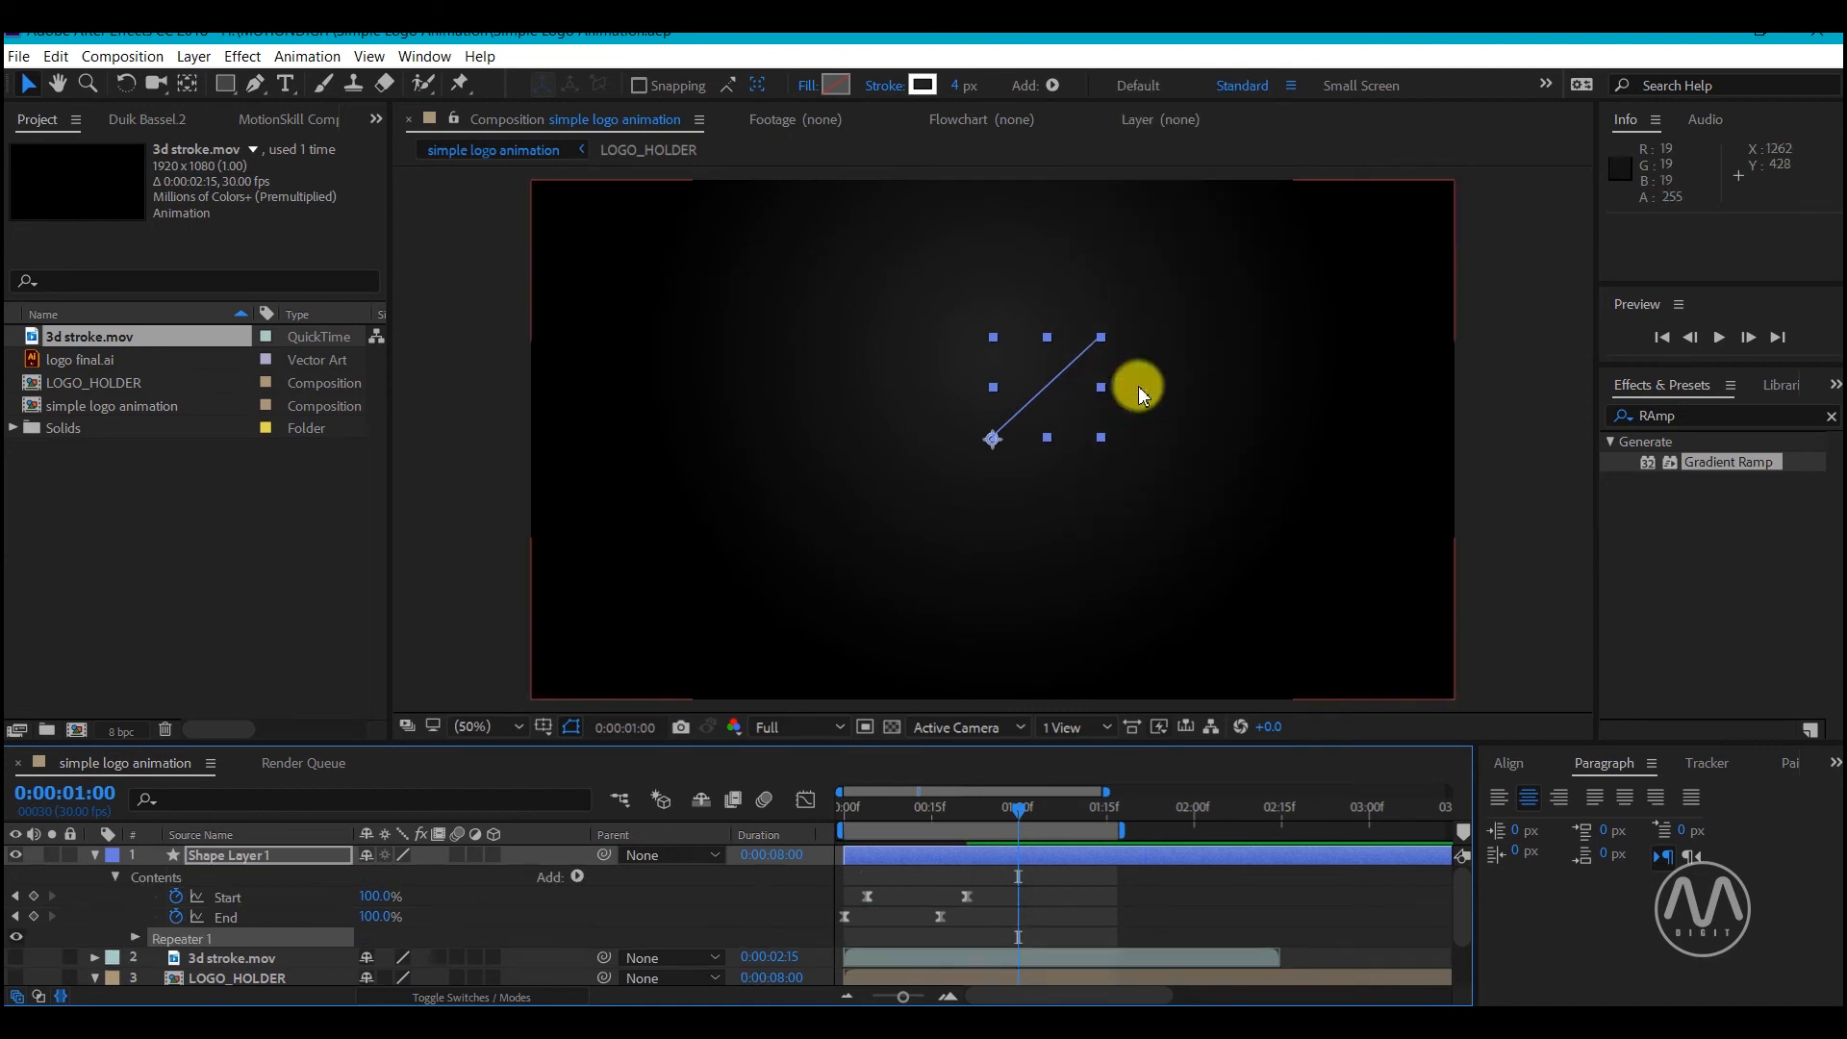
scroll(246, 926, down, 1)
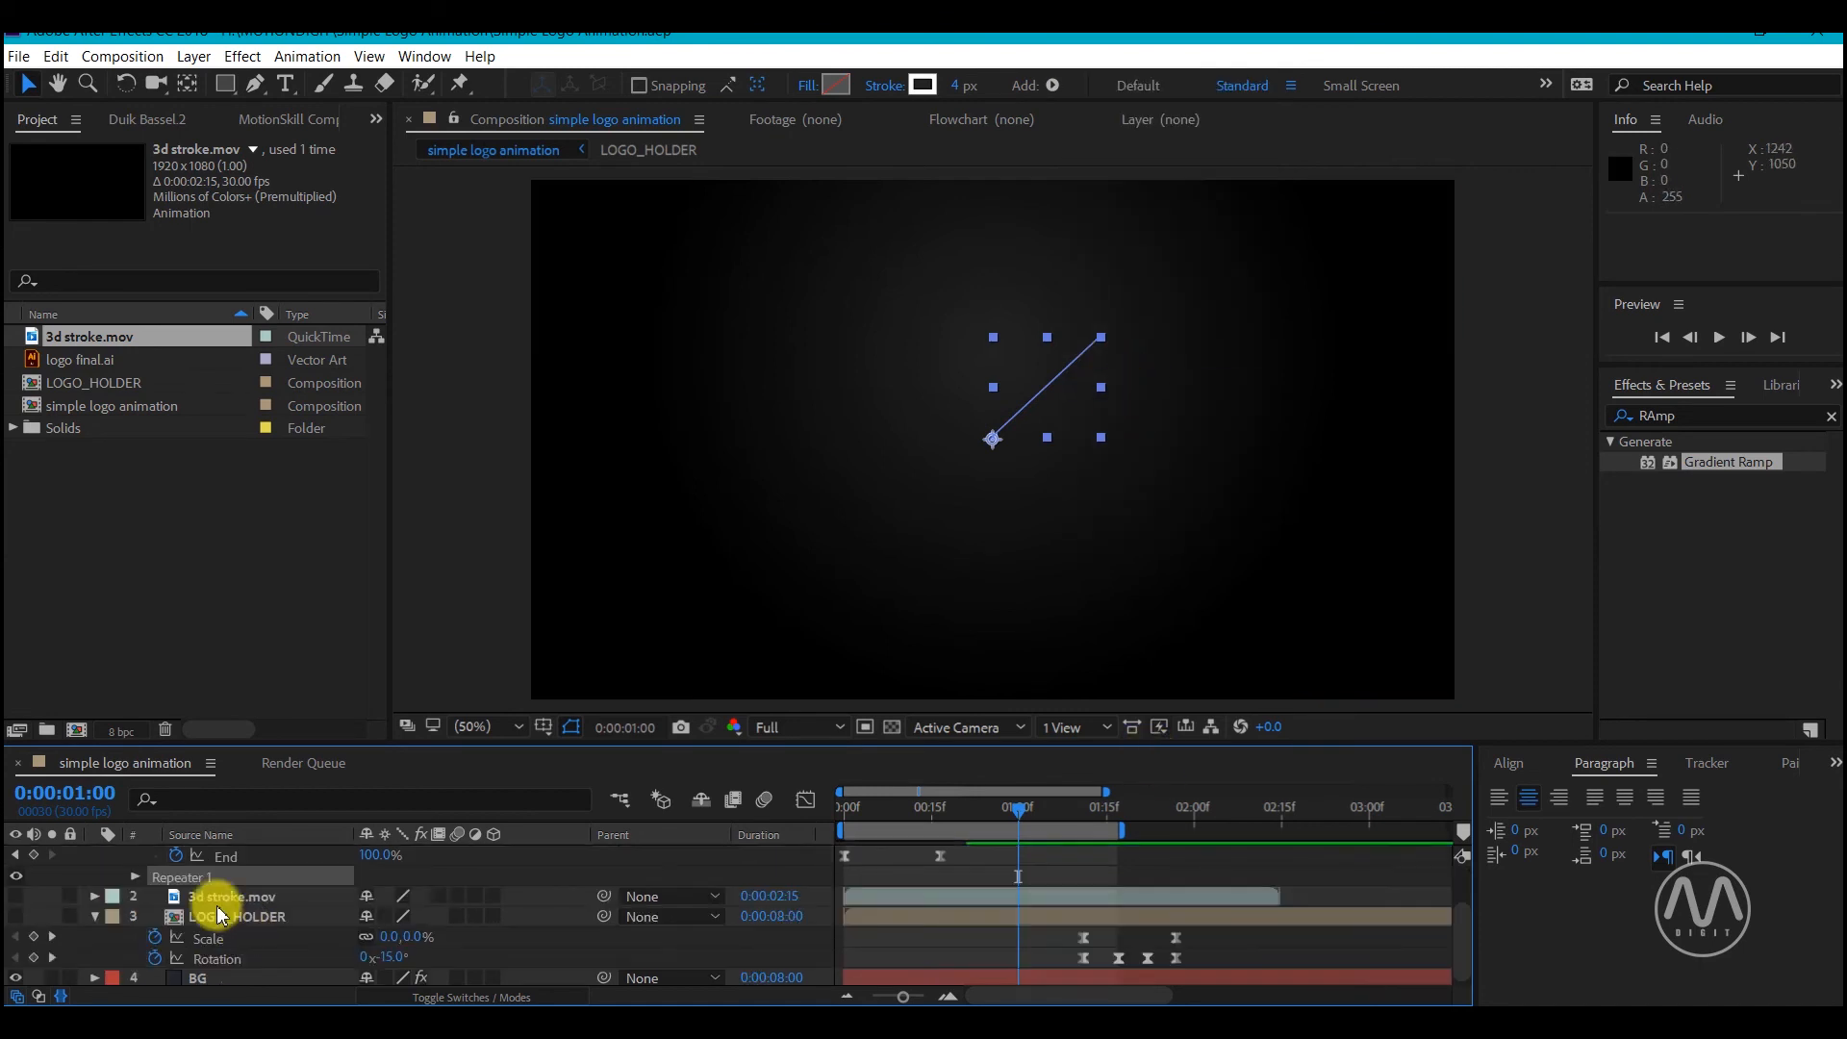
click(136, 876)
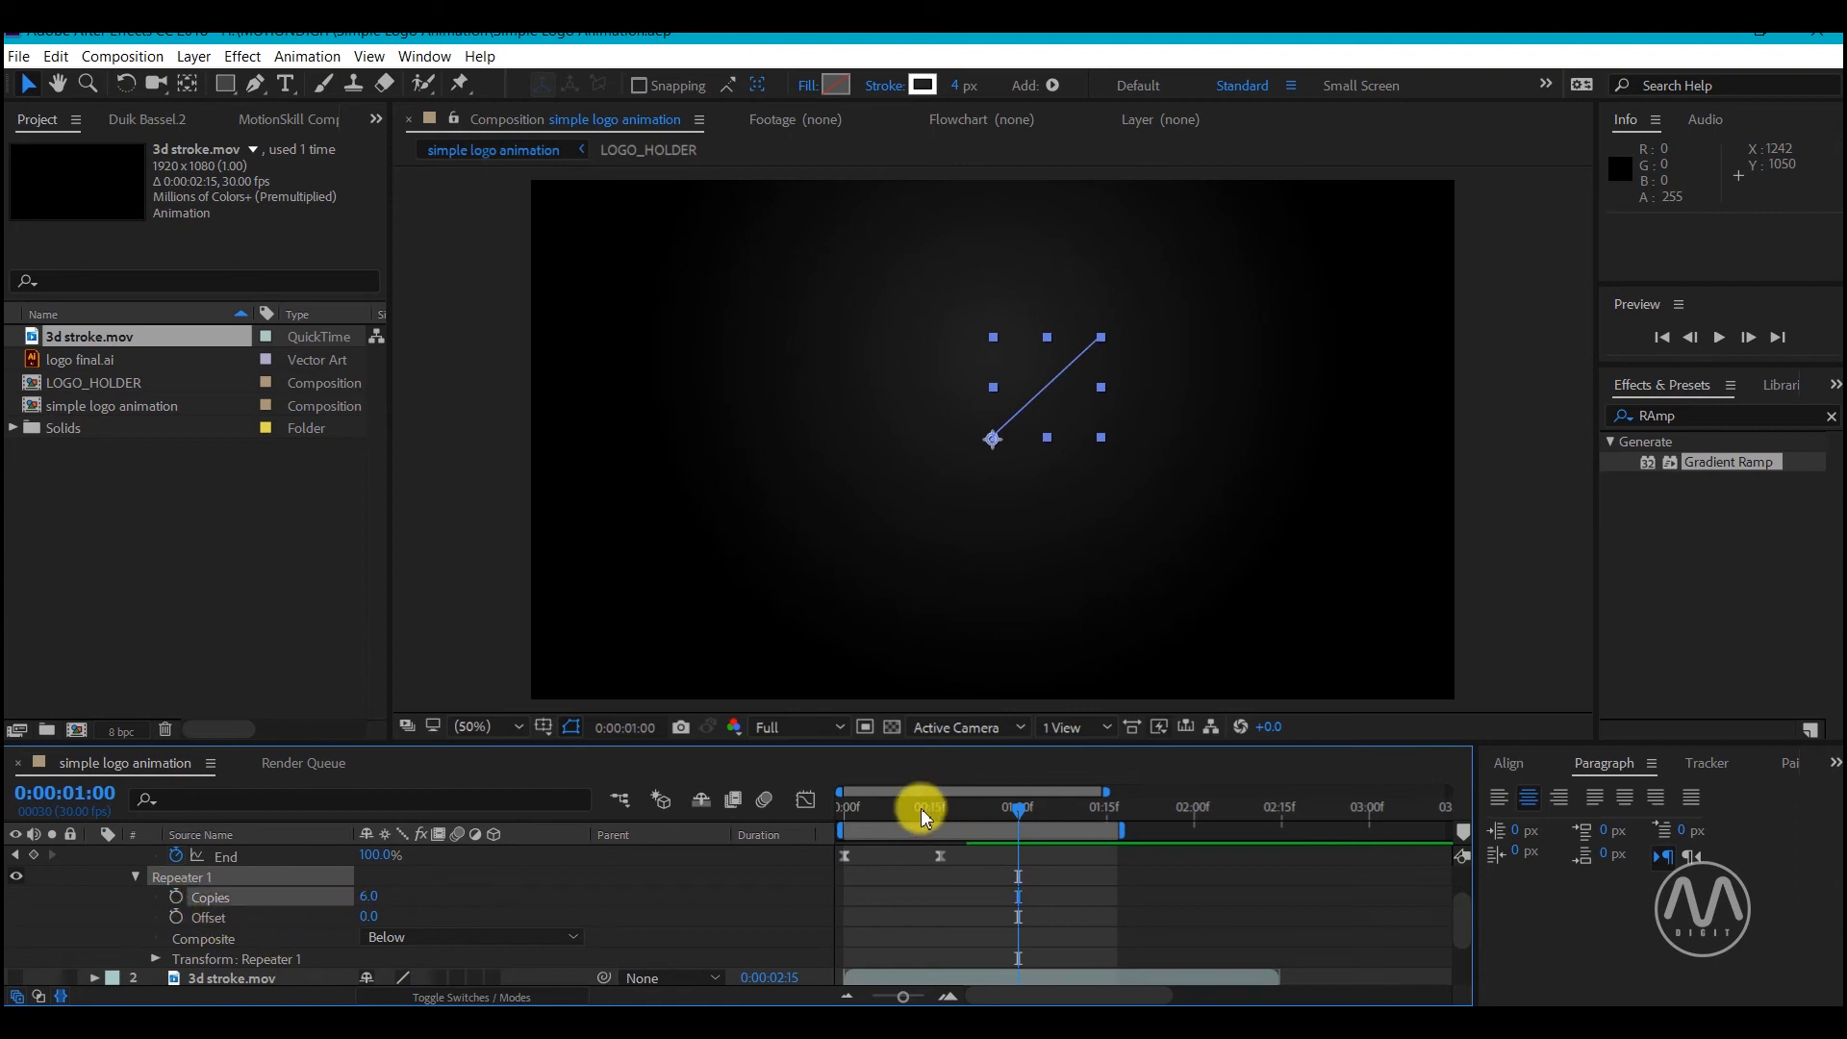
drag(921, 808, 878, 809)
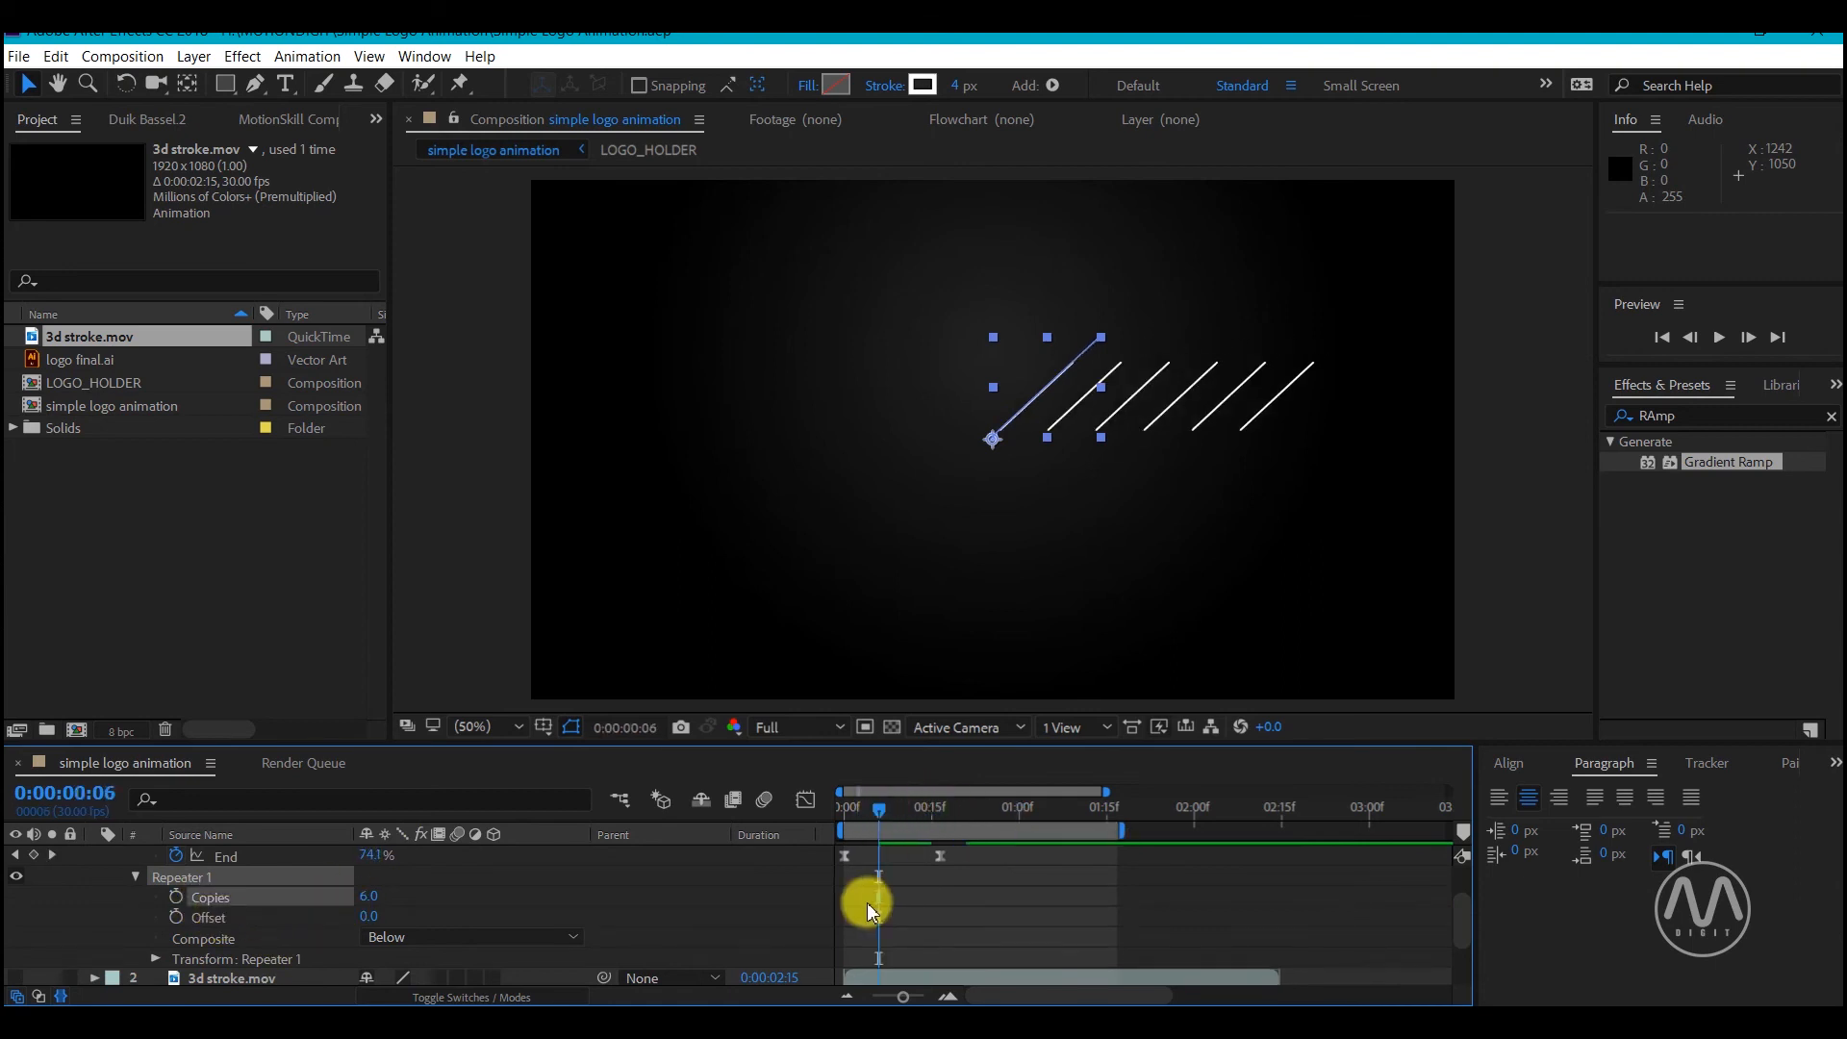
Set the Repeater transform's Rotation to 145° and its Position to 0, 0 so the copies radiate from the centre
scroll(306, 920, down, 1)
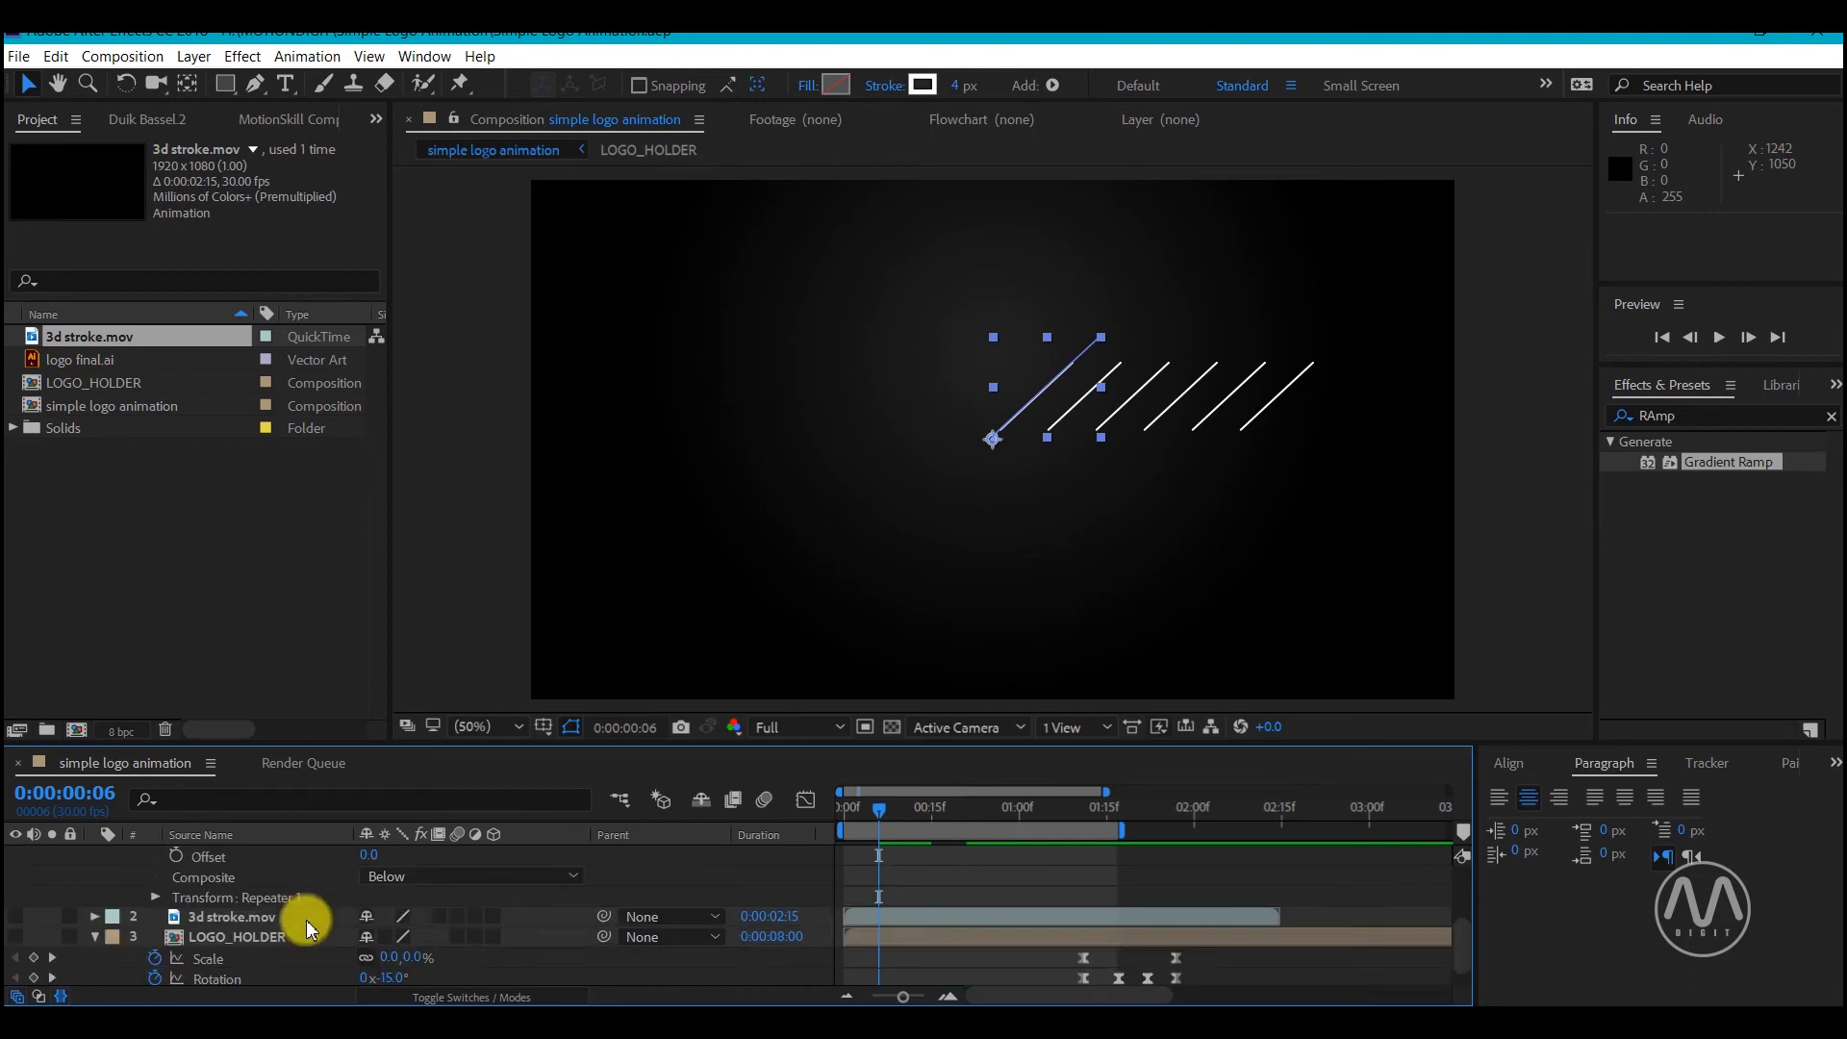
click(156, 898)
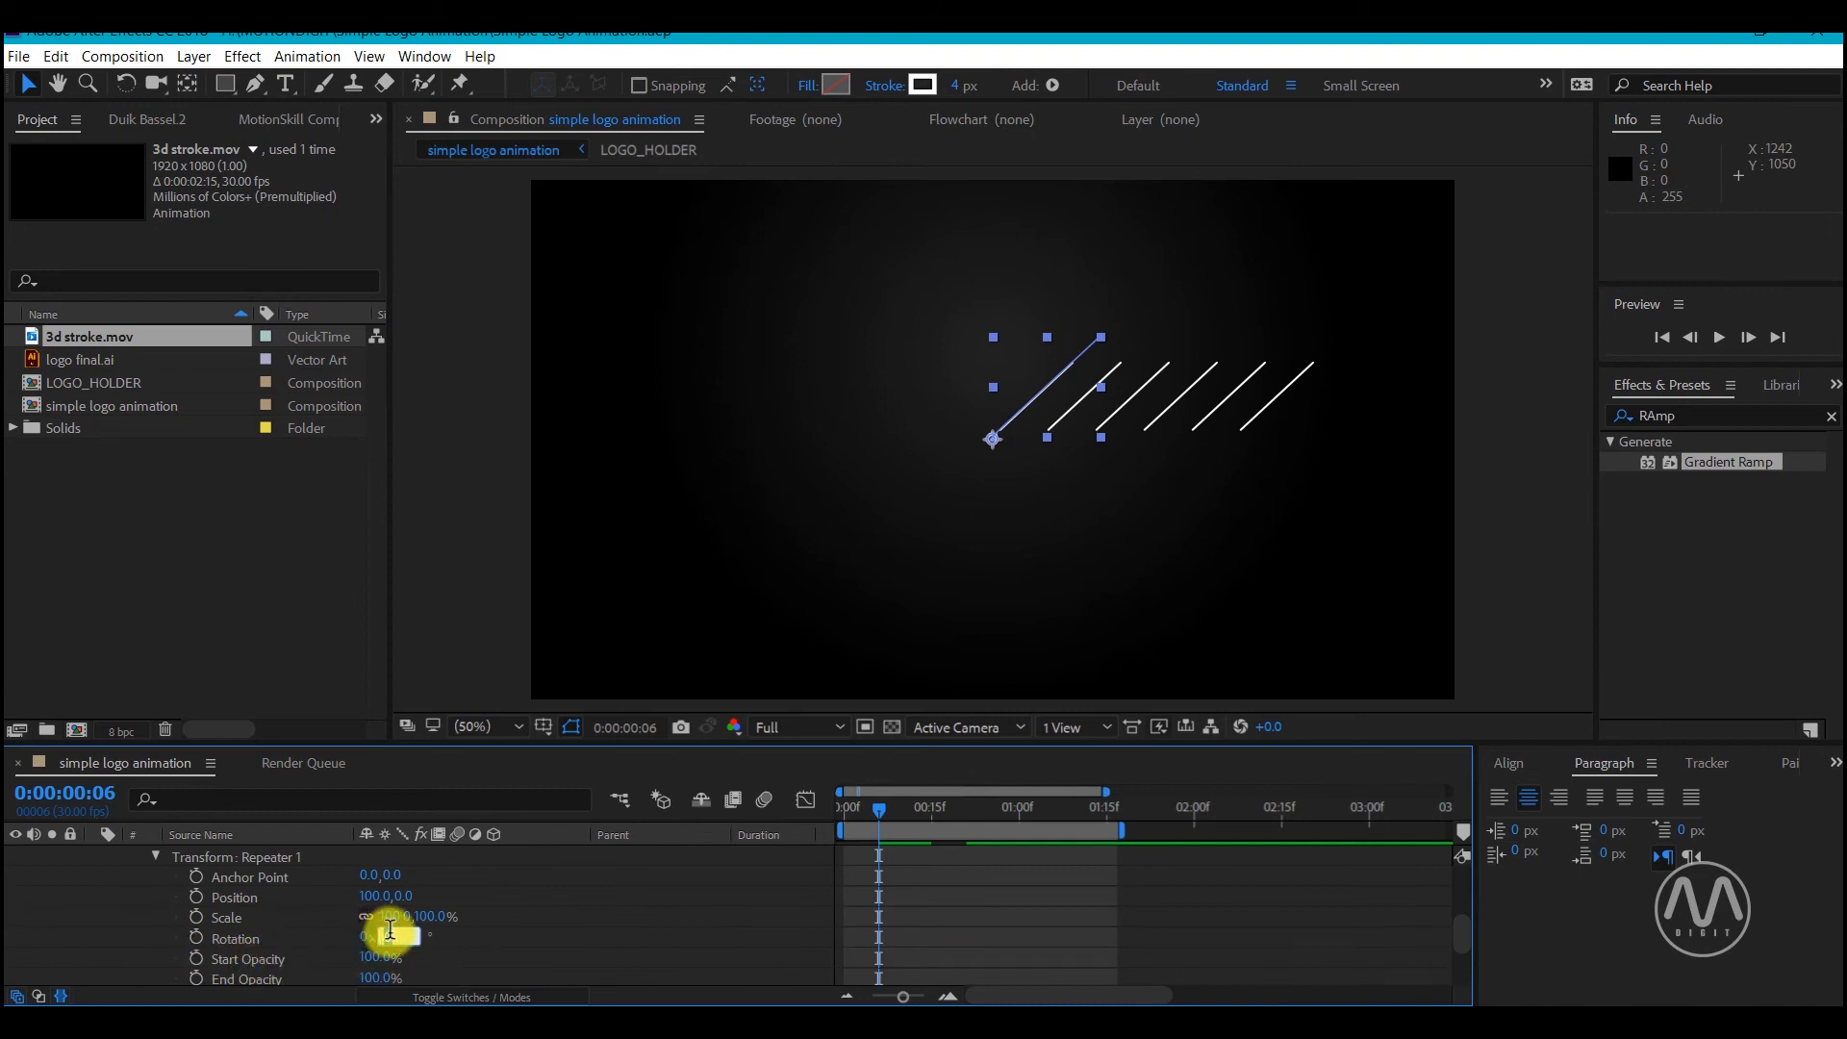
text(145)
click(135, 933)
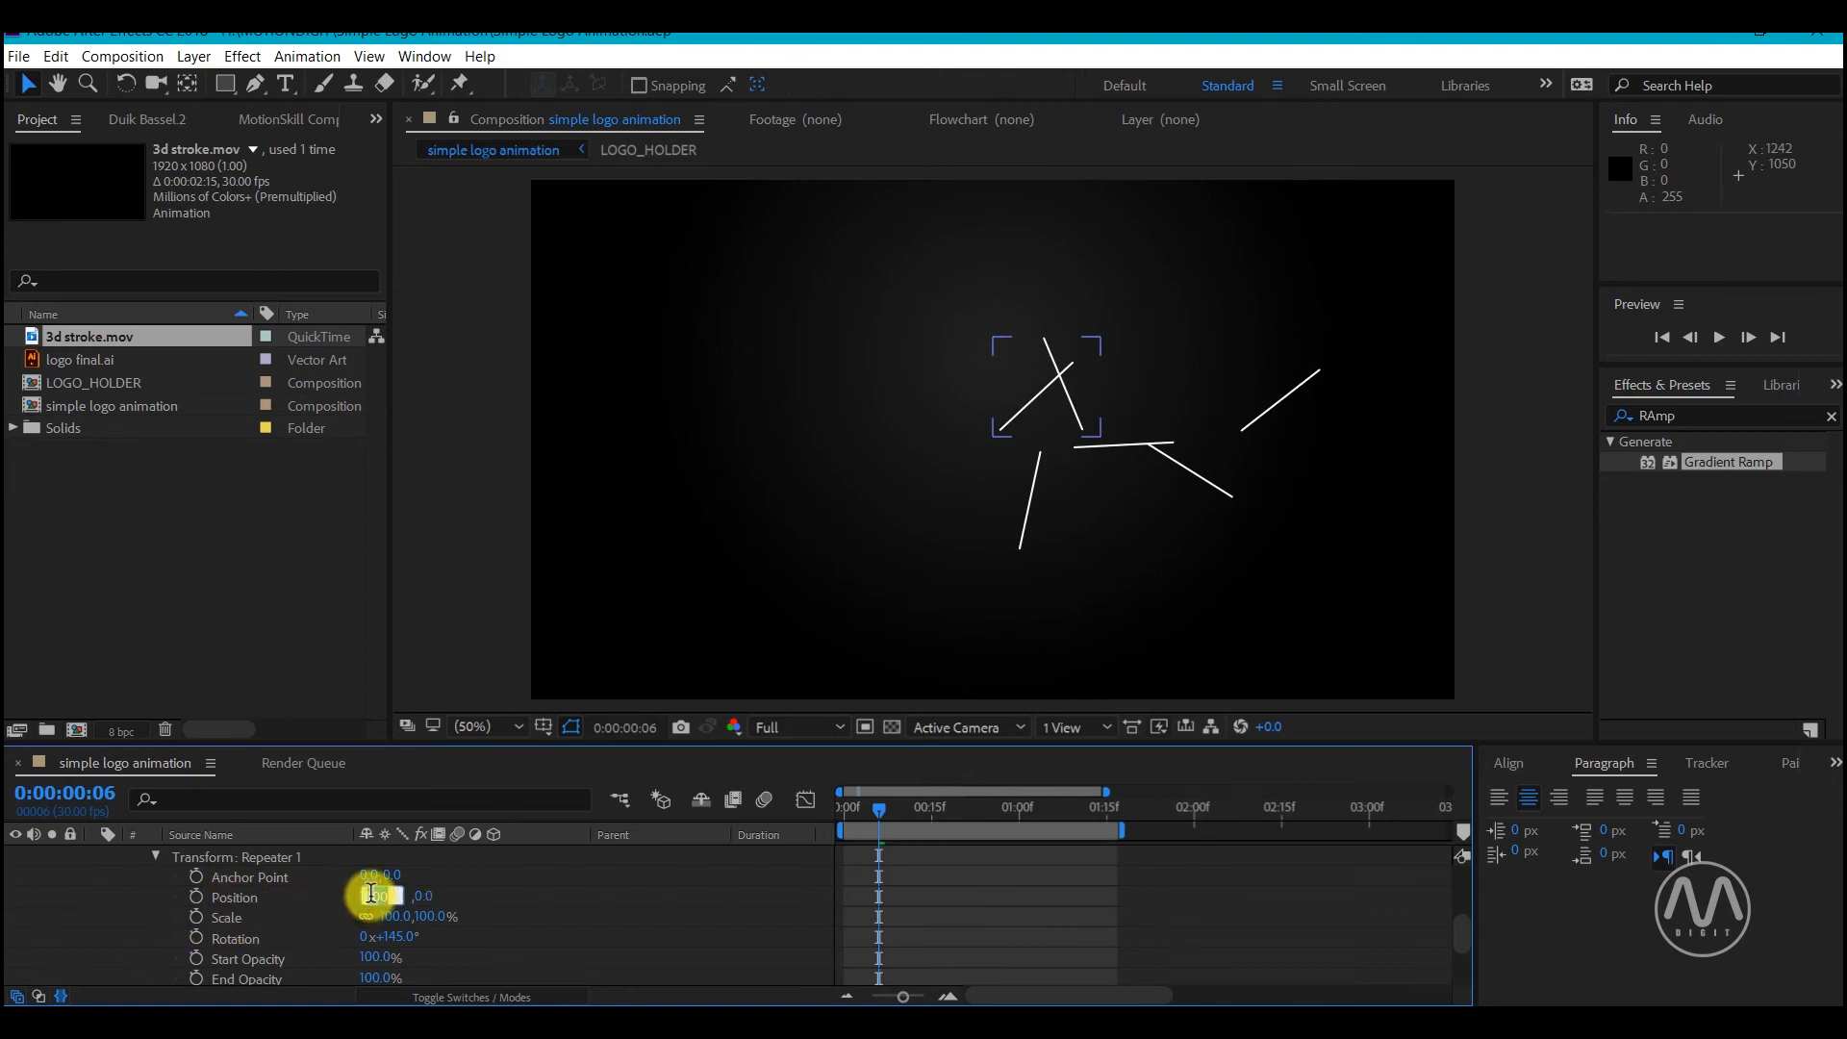
text(-5)
key(Return)
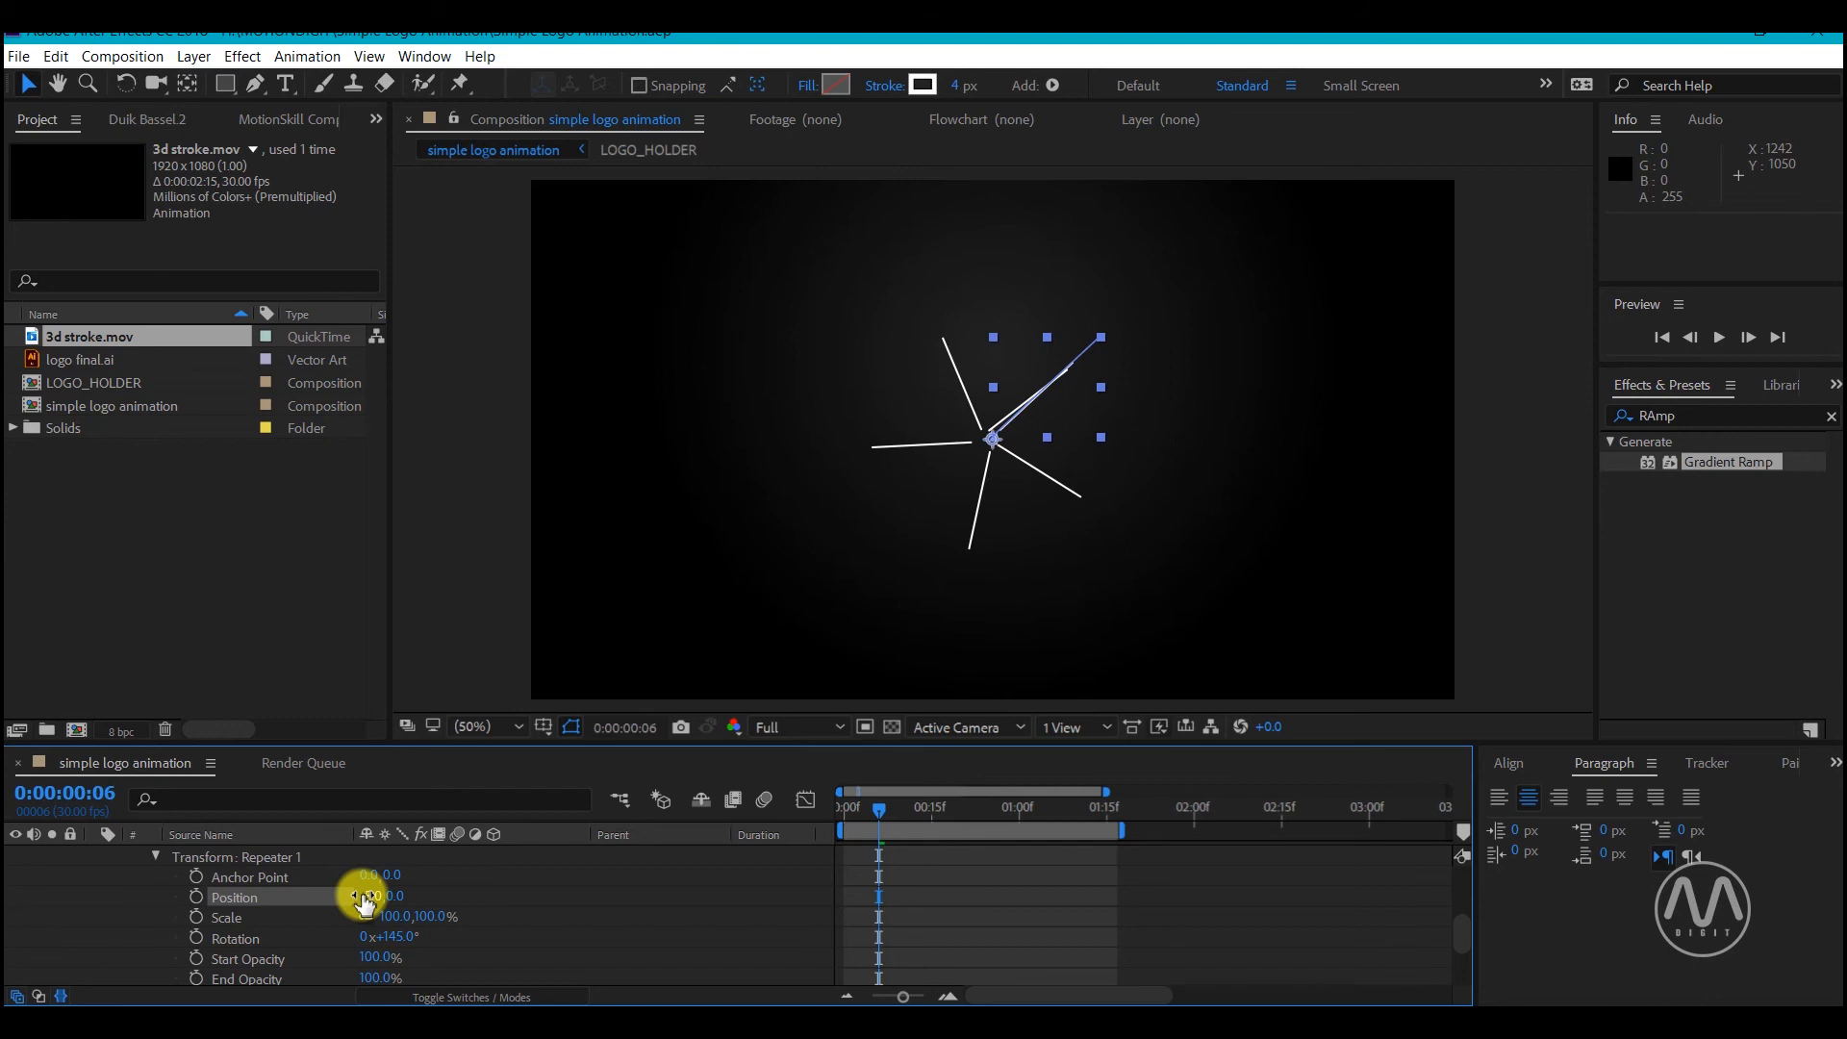
key(ctrl+z)
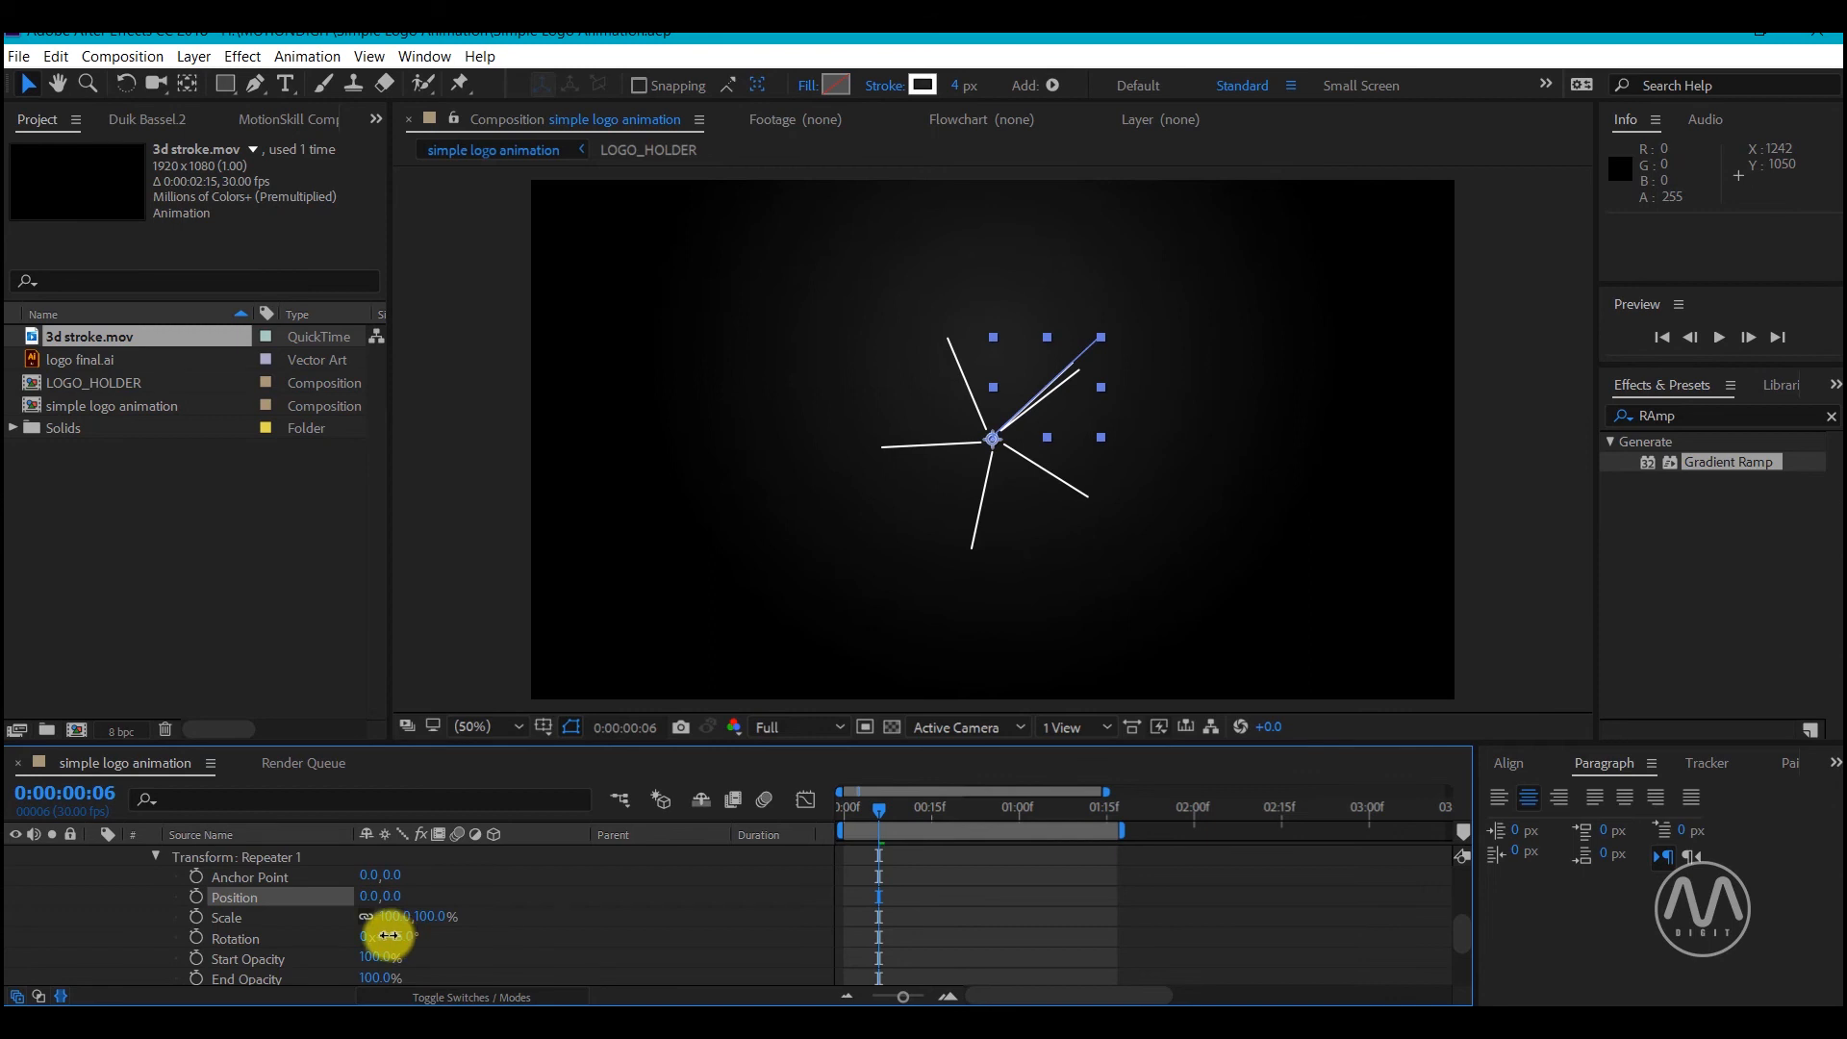
Fine-tune the Repeater's Rotation until the last copy overlaps the original line, and preview the burst
drag(388, 935, 384, 932)
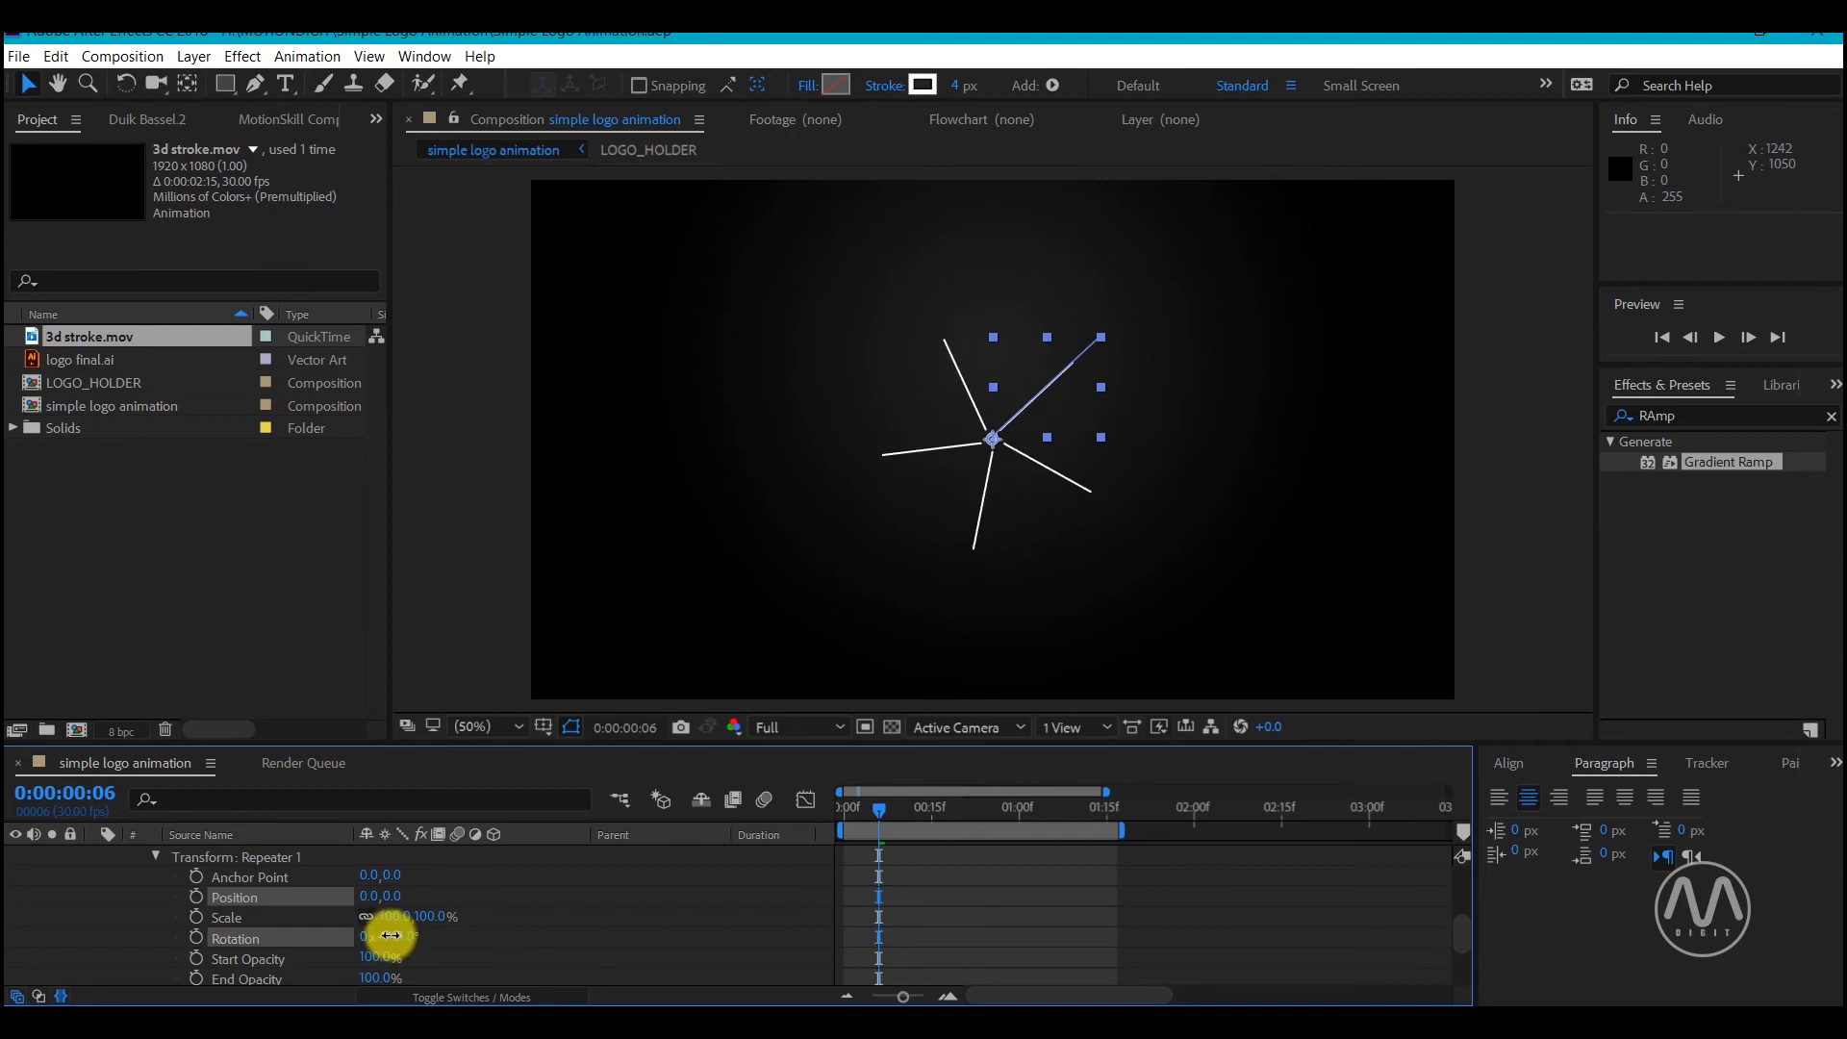
click(851, 810)
key(space)
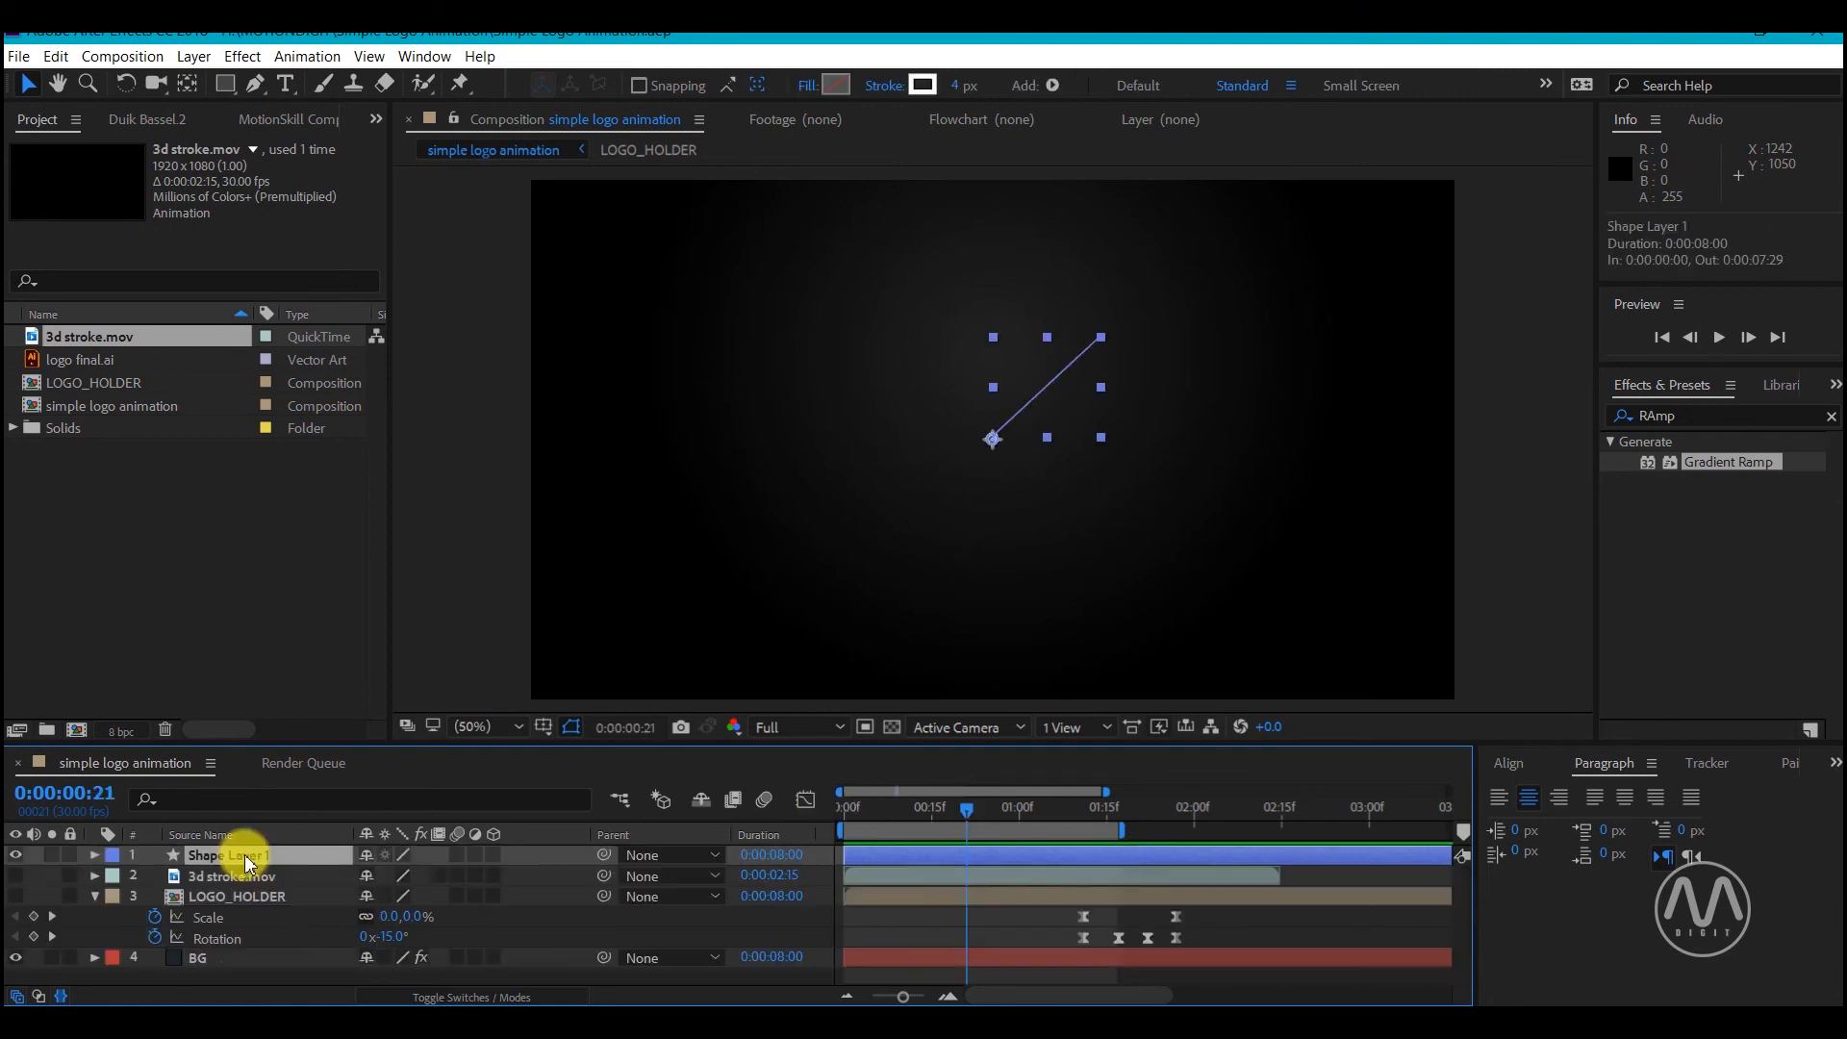
Rename Shape Layer 1 as explode
key(Return)
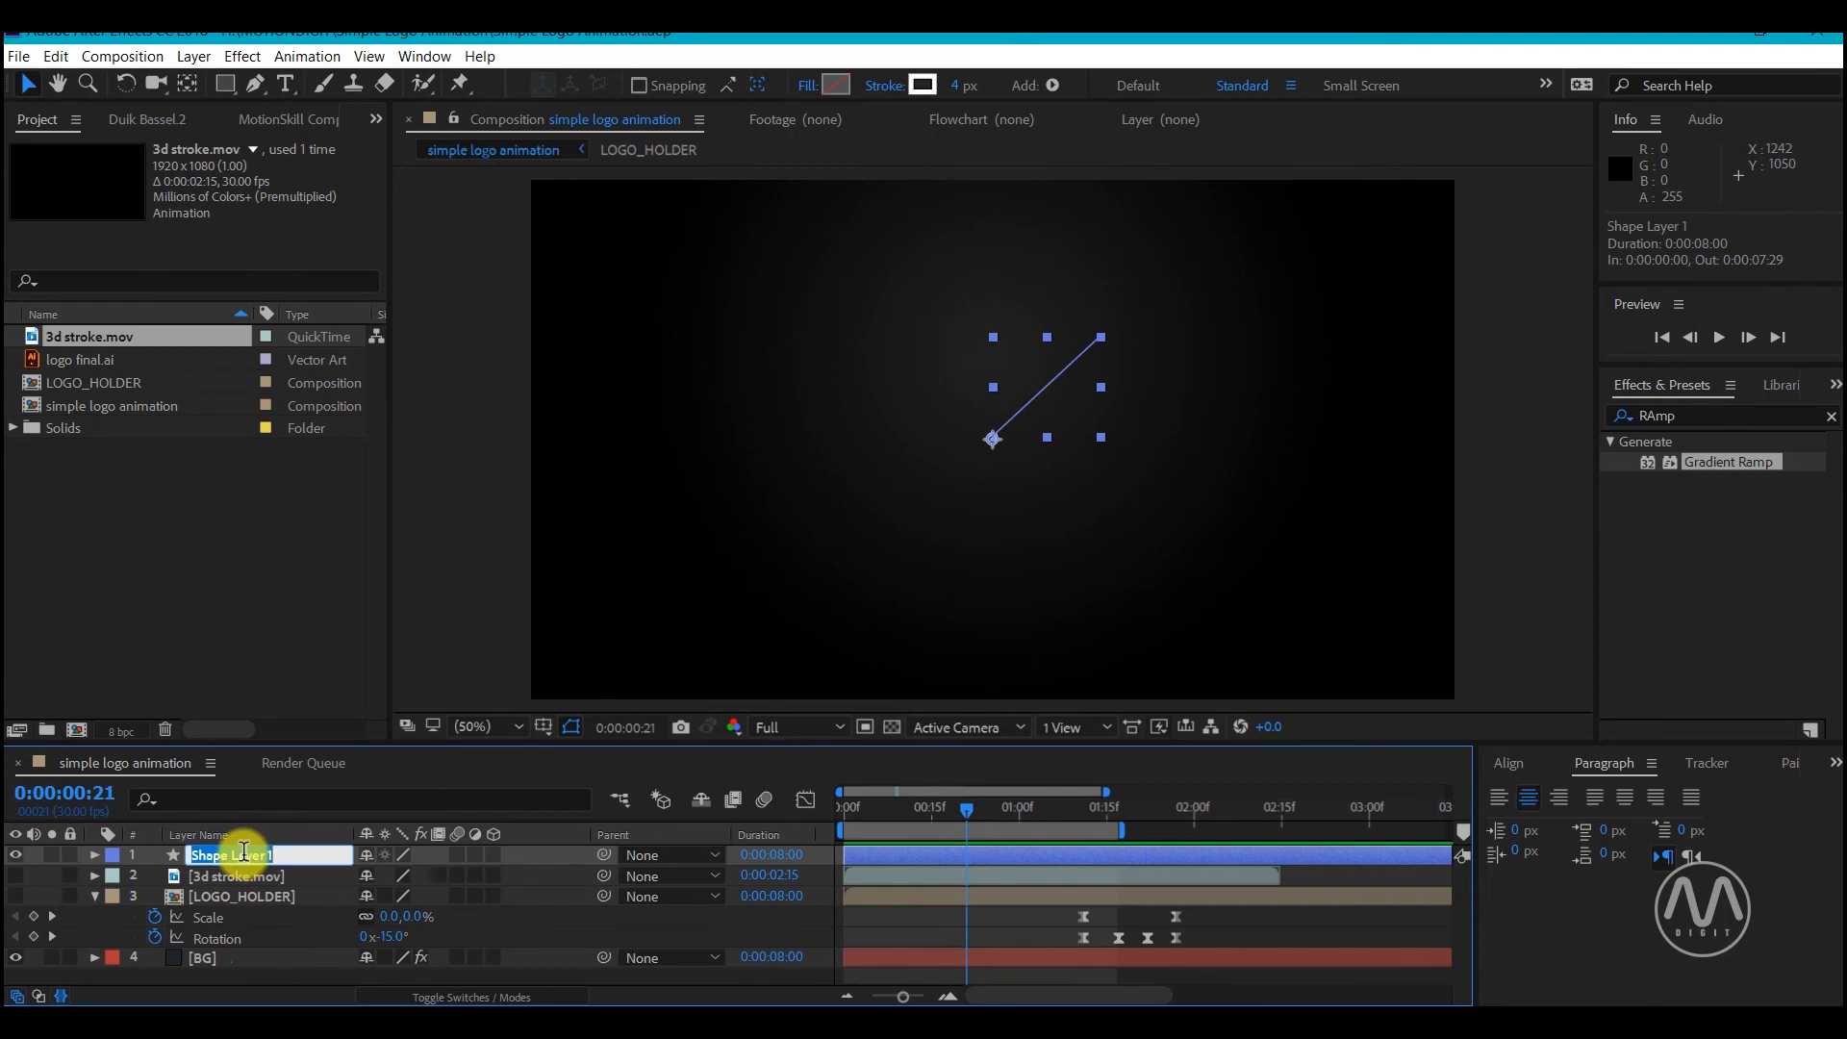
text(explode)
key(Return)
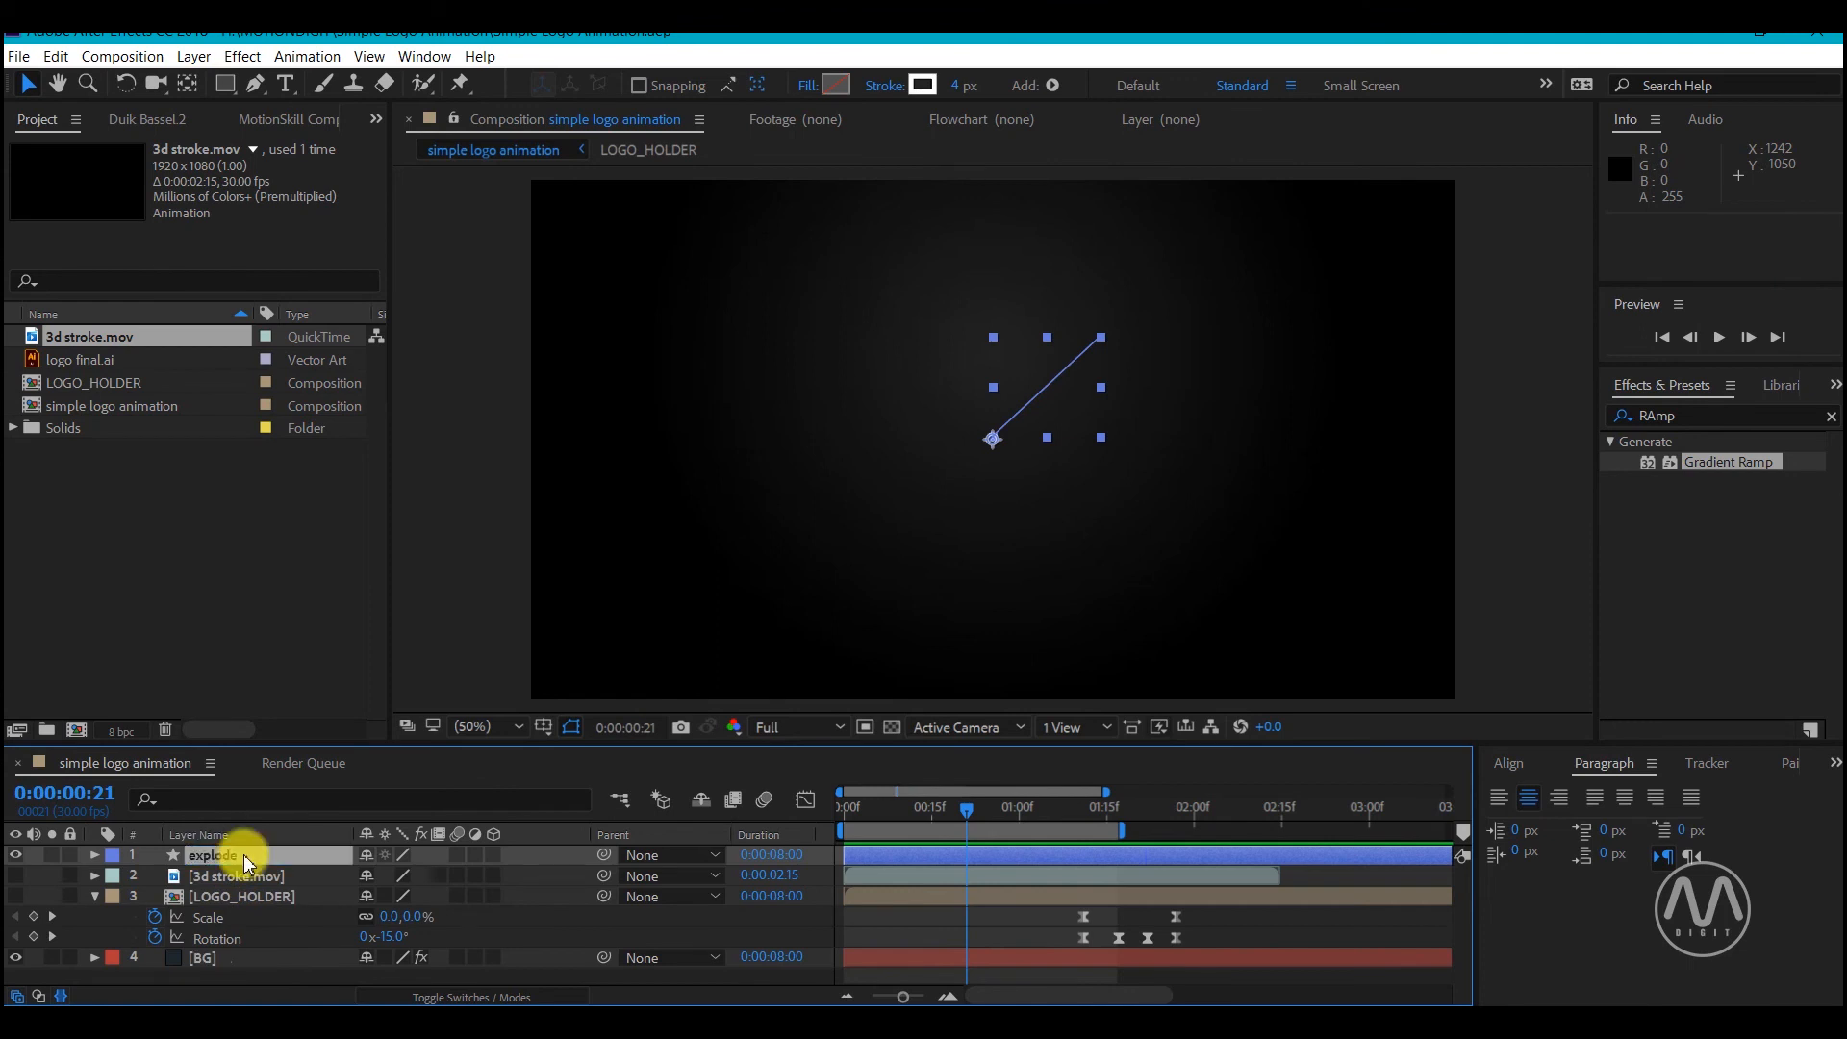
Turn the visibility of the 3d stroke.mov and LOGO_HOLDER layers back on
click(185, 877)
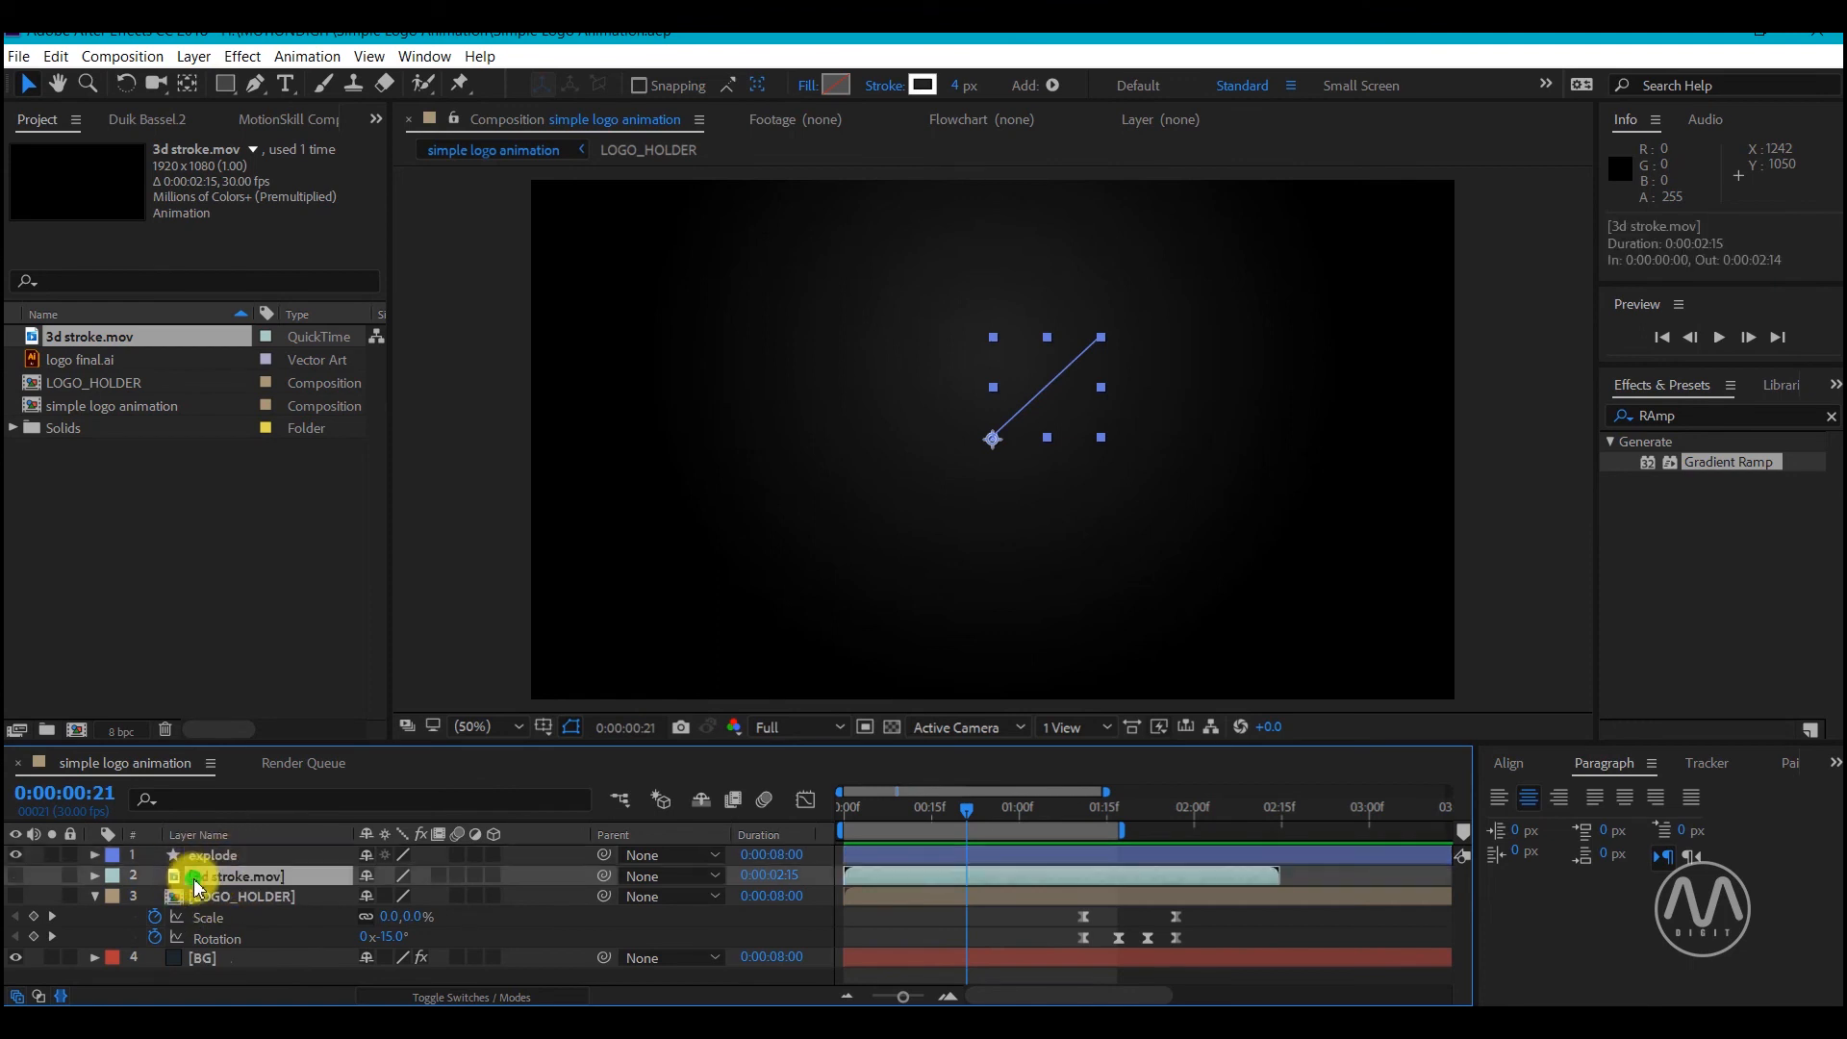
click(16, 875)
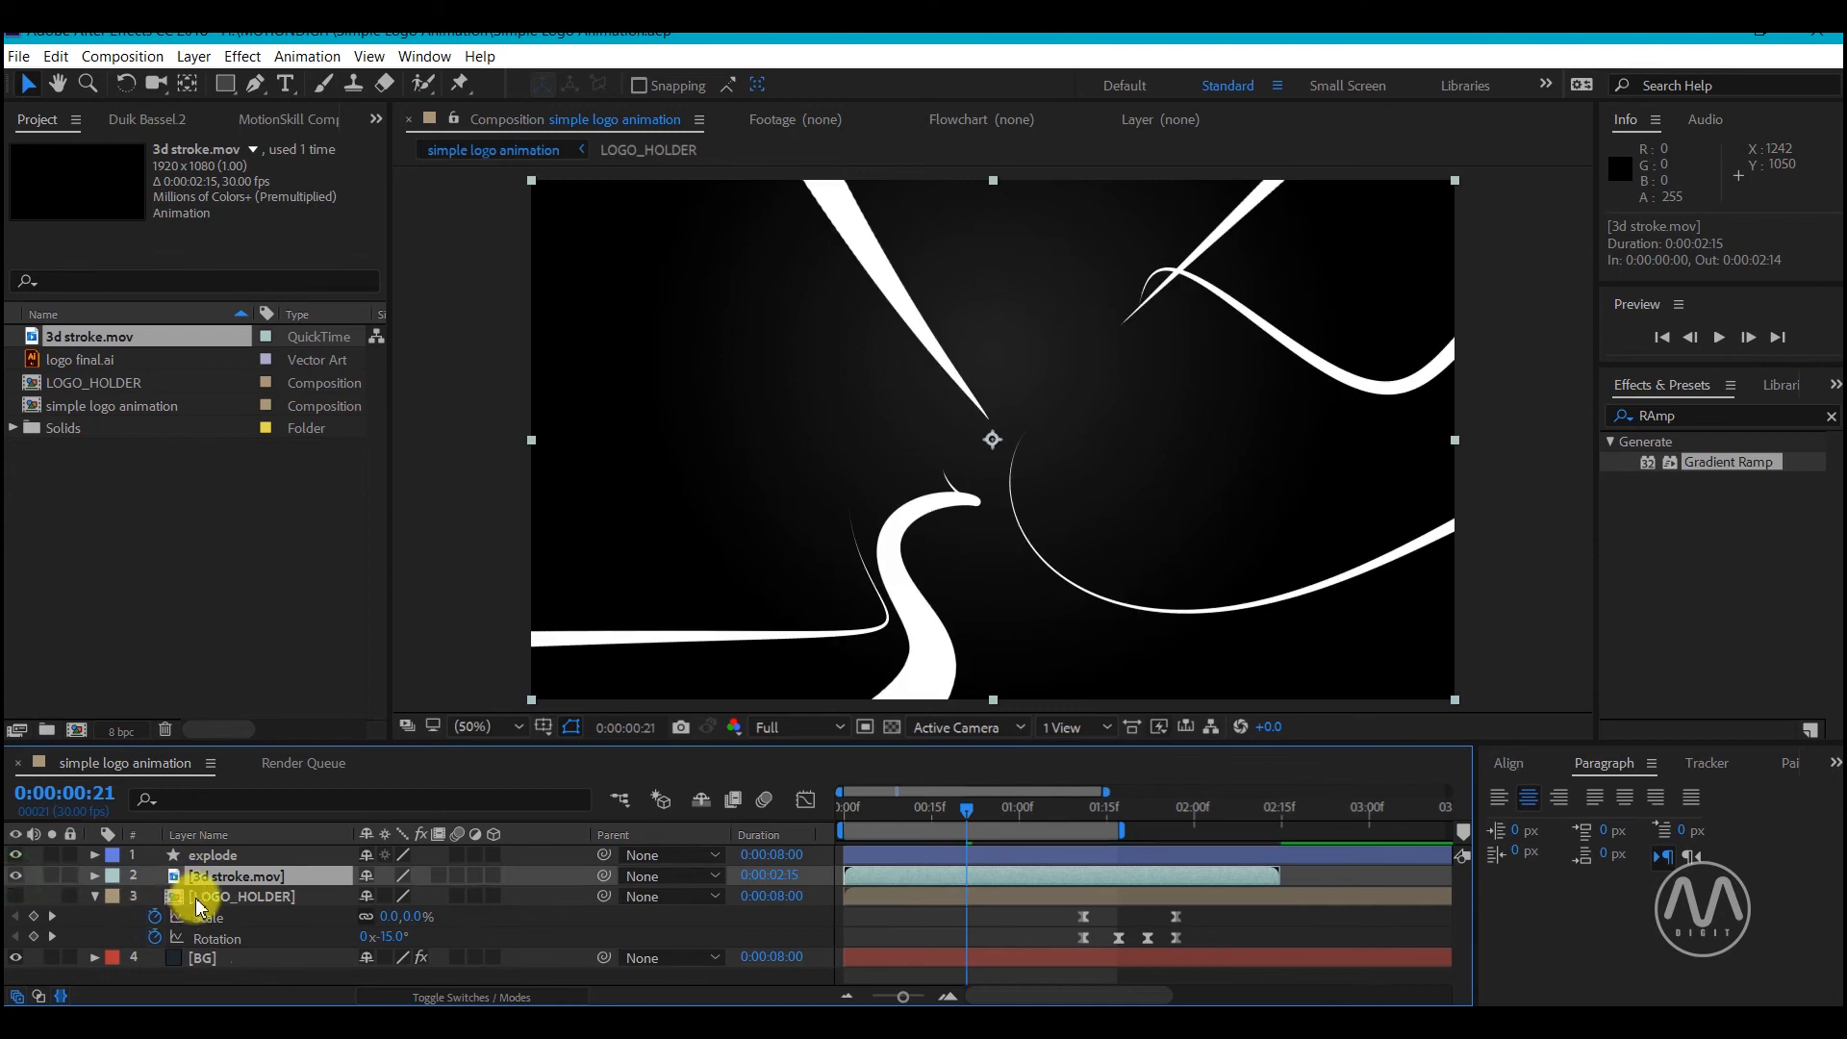
click(198, 896)
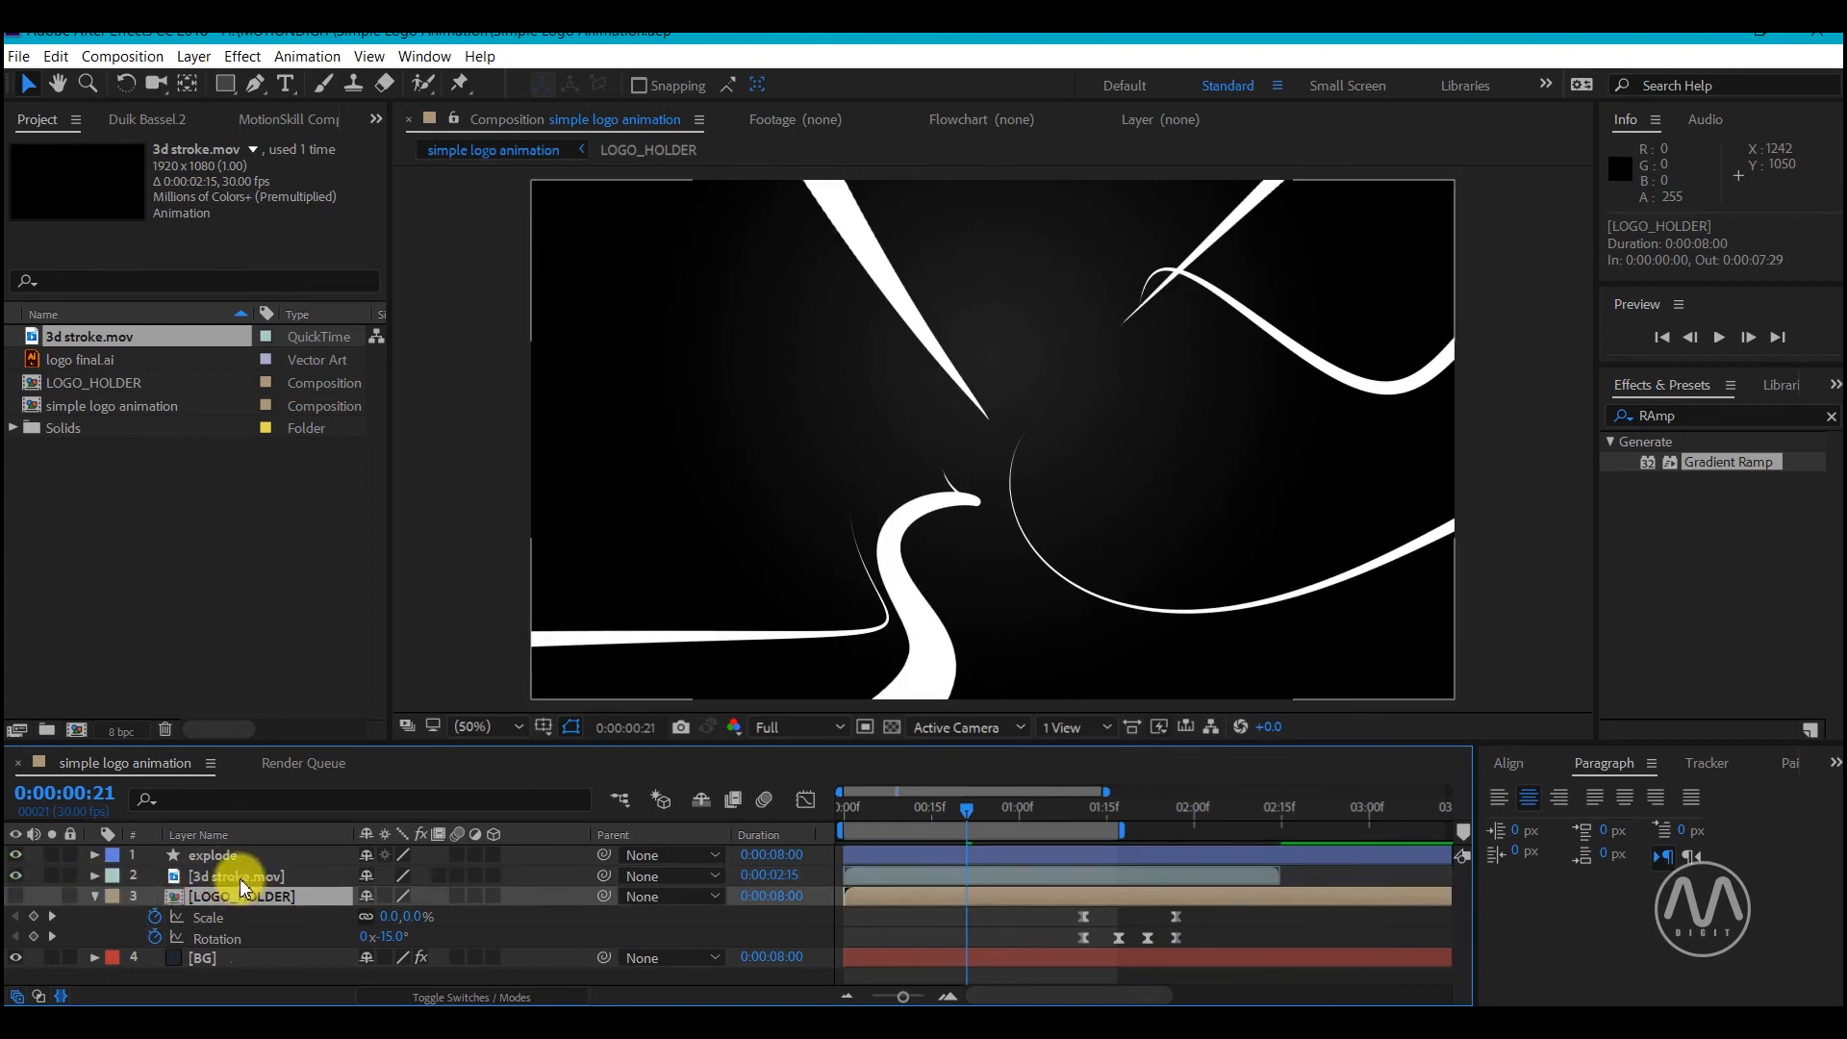
click(15, 895)
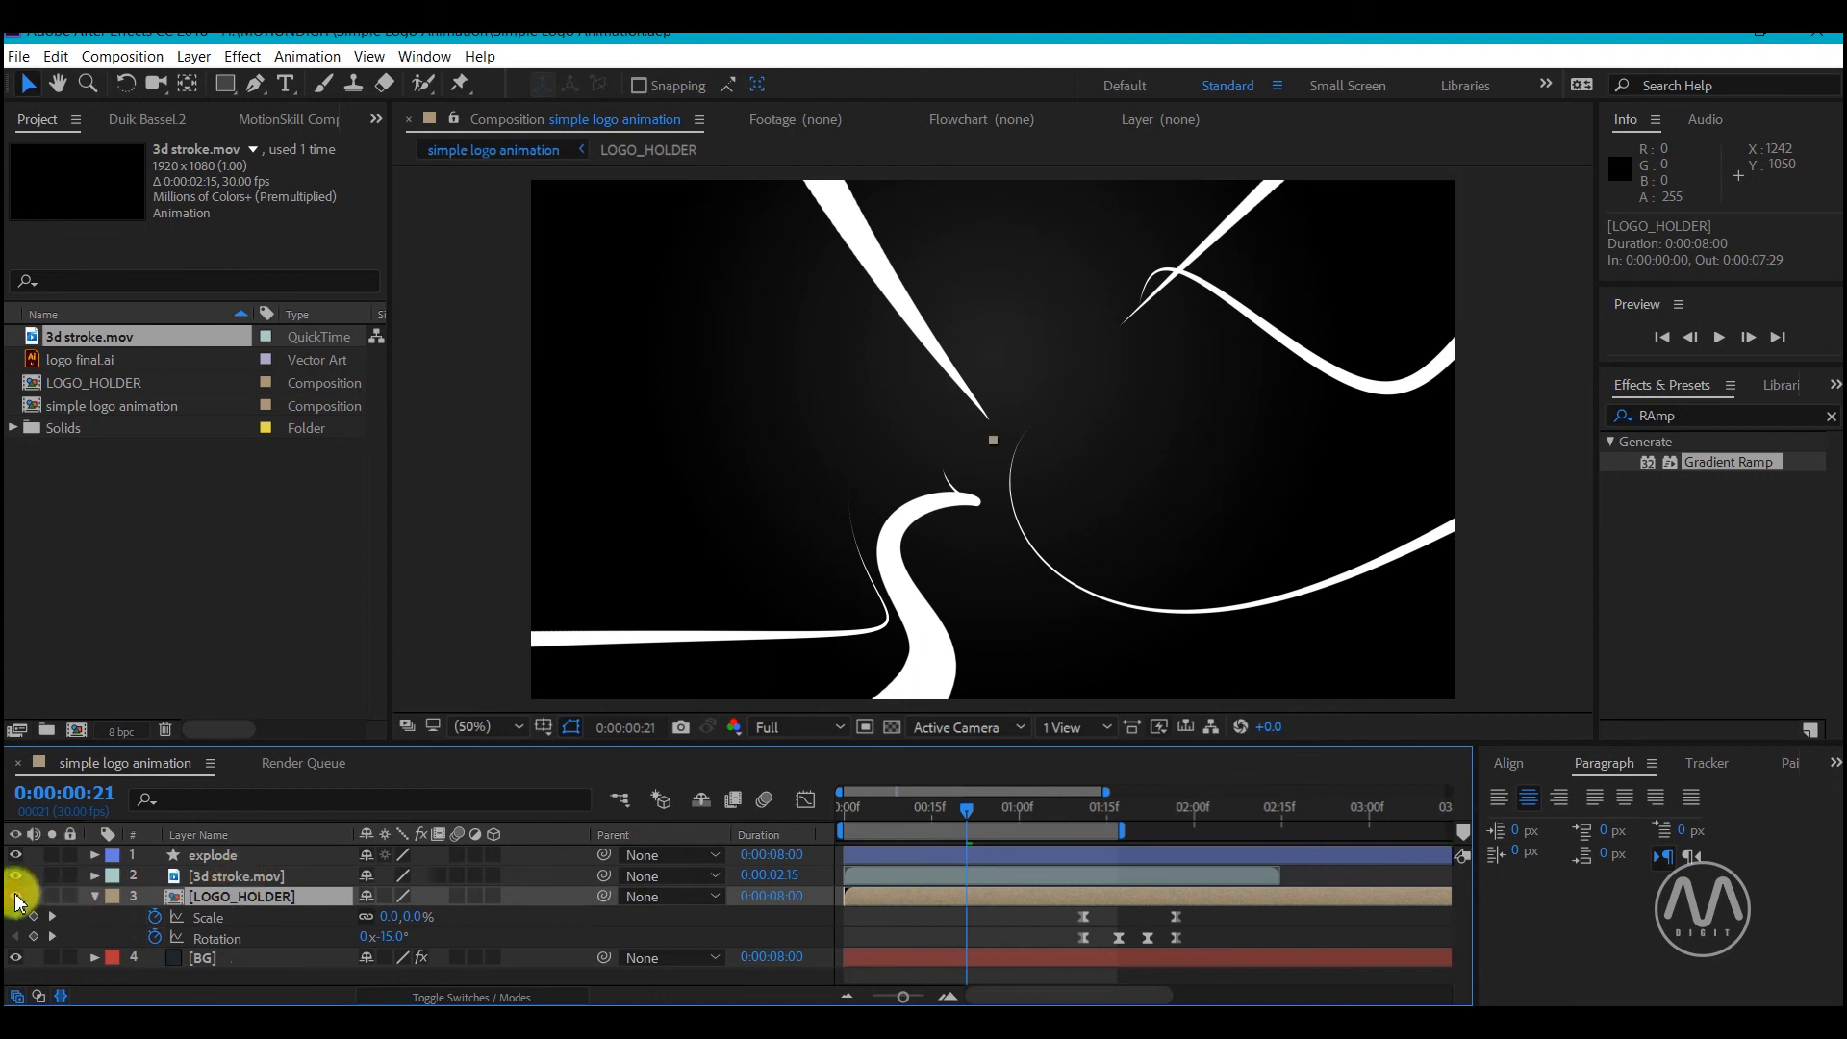
Shift the explode layer to start at about 0:00:01:13, as the logo appears, and preview the animation
drag(864, 806, 1118, 806)
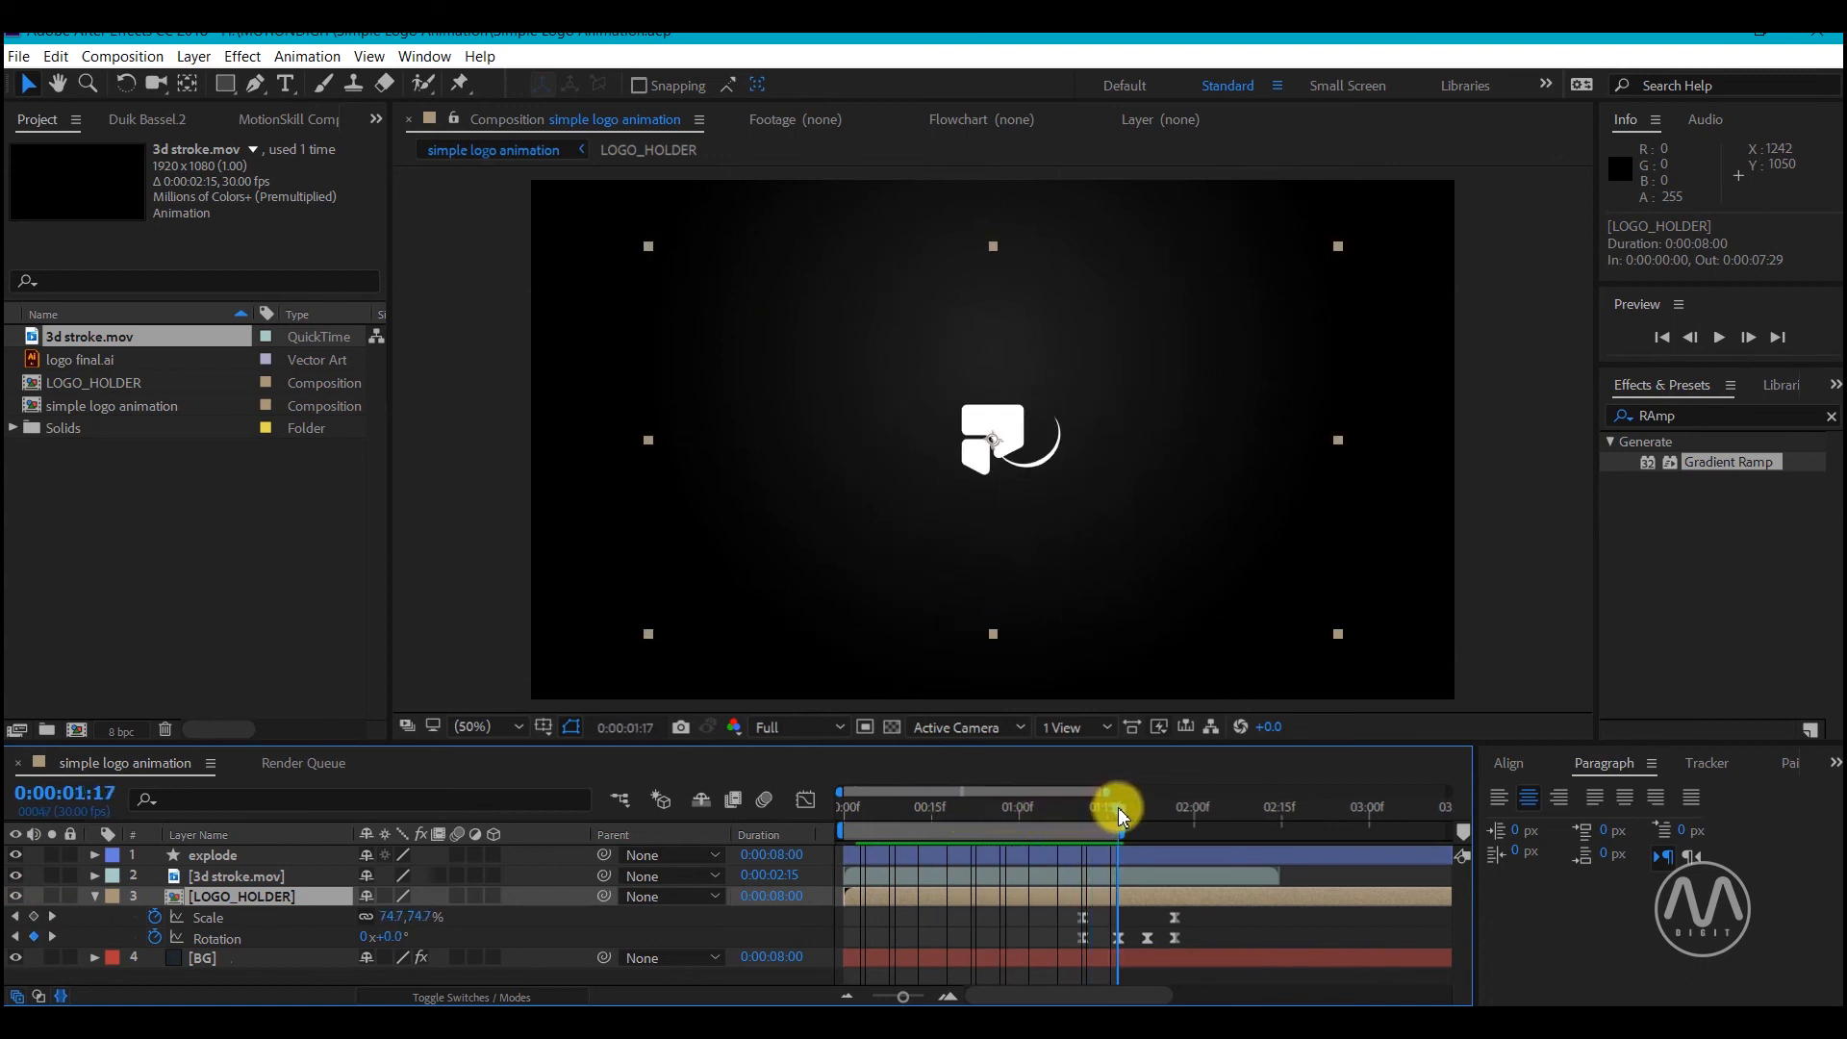
drag(909, 858, 1156, 862)
key(space)
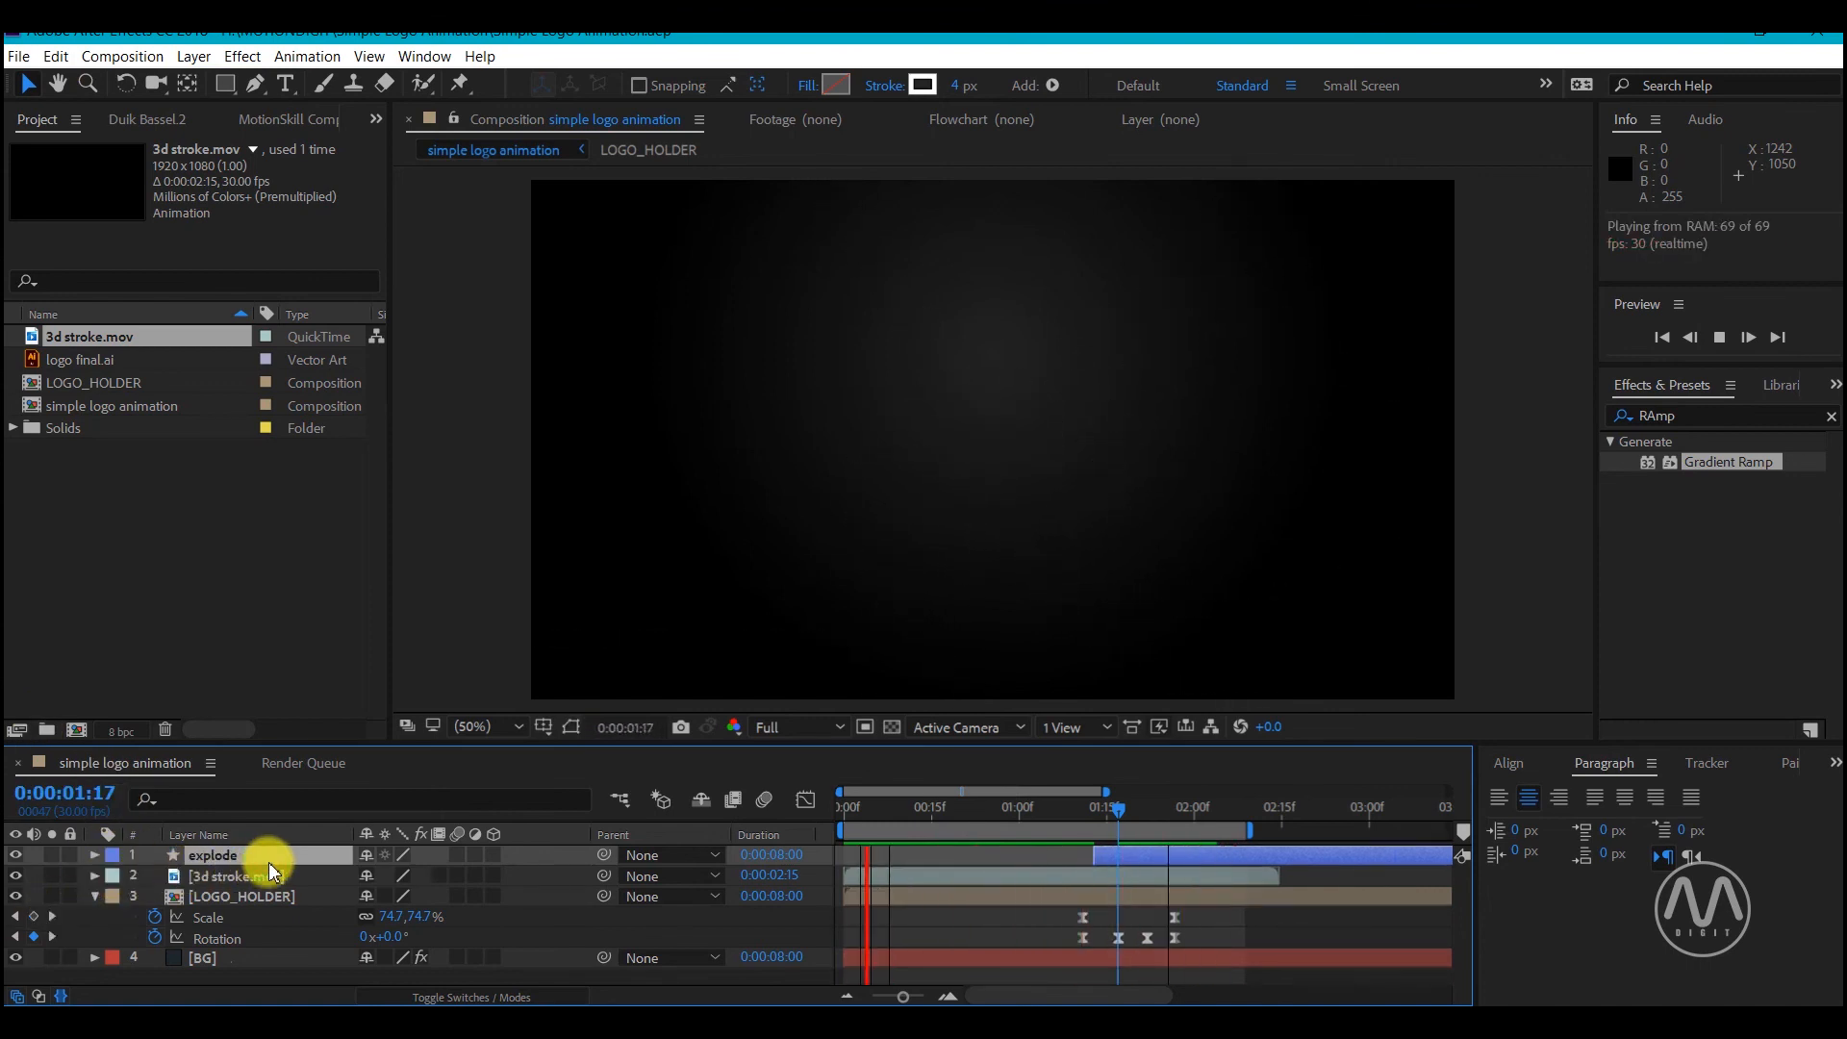
Duplicate the explode layer as a thinner 1 px burst rotated 35° that starts slightly later, and preview it
key(ctrl+d)
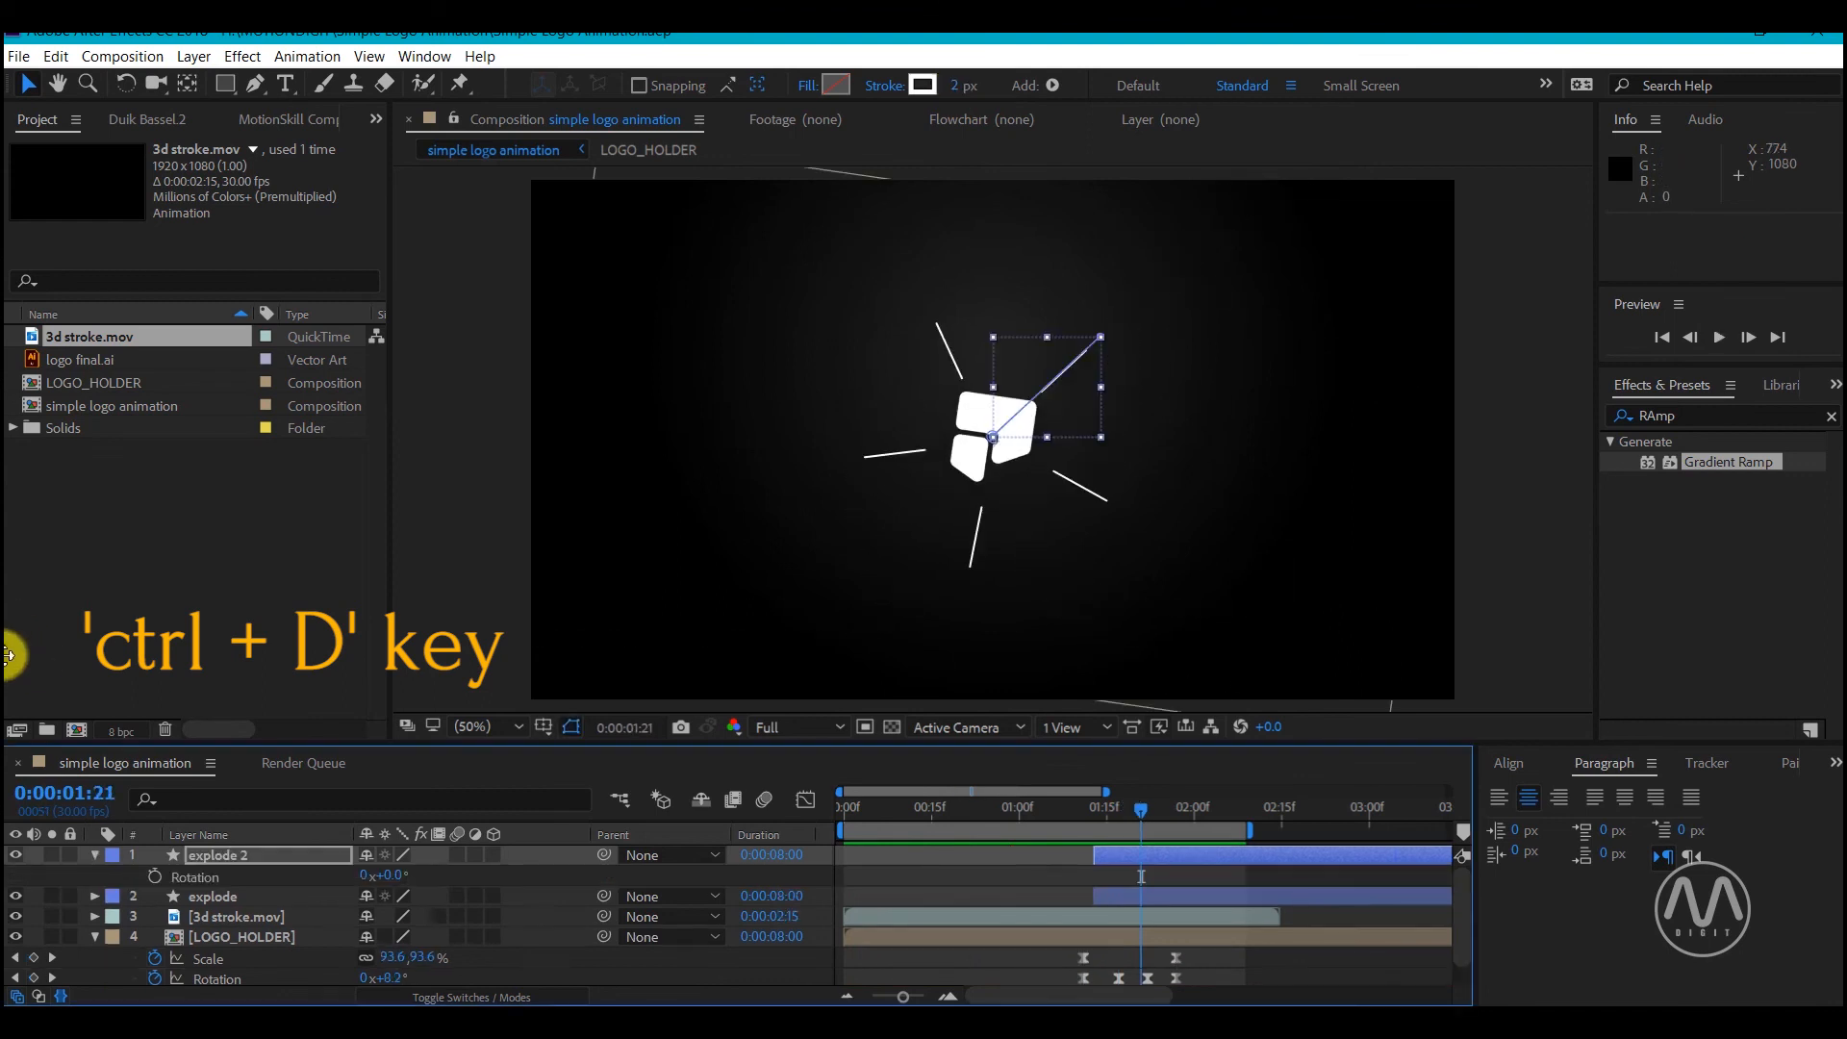
drag(384, 873, 430, 871)
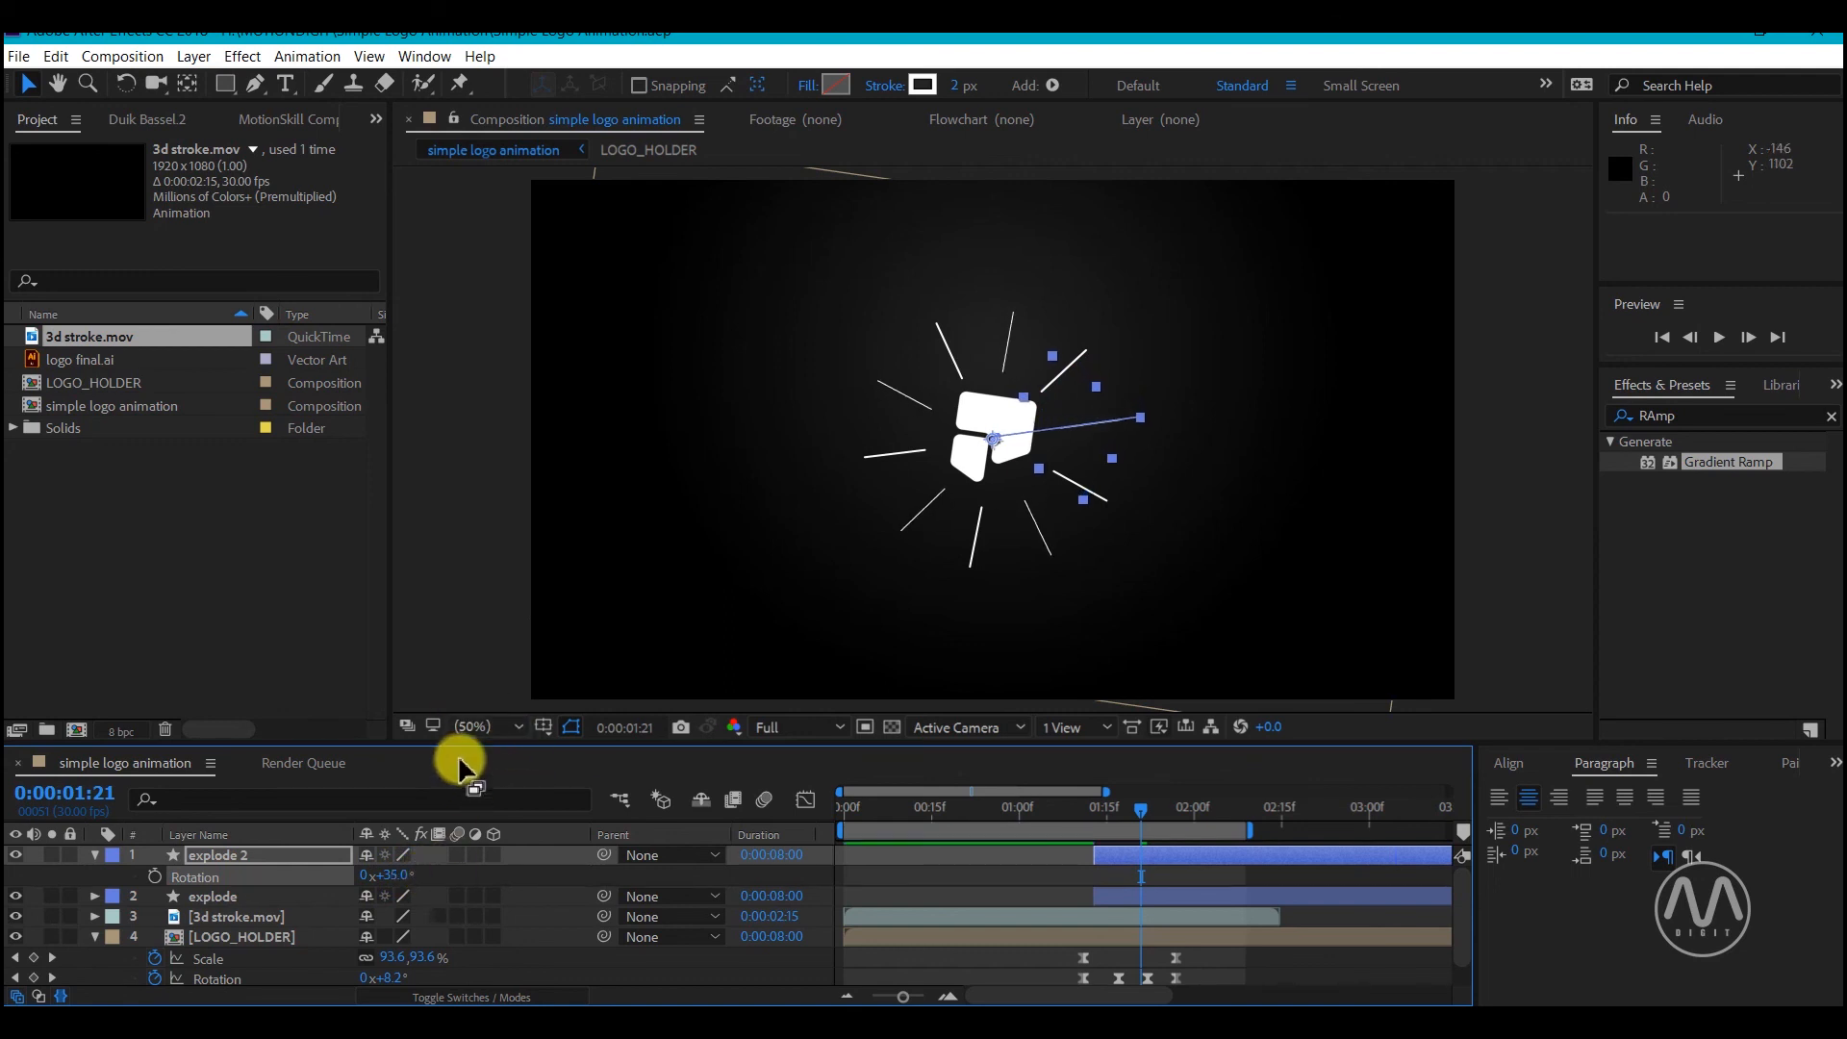
key(space)
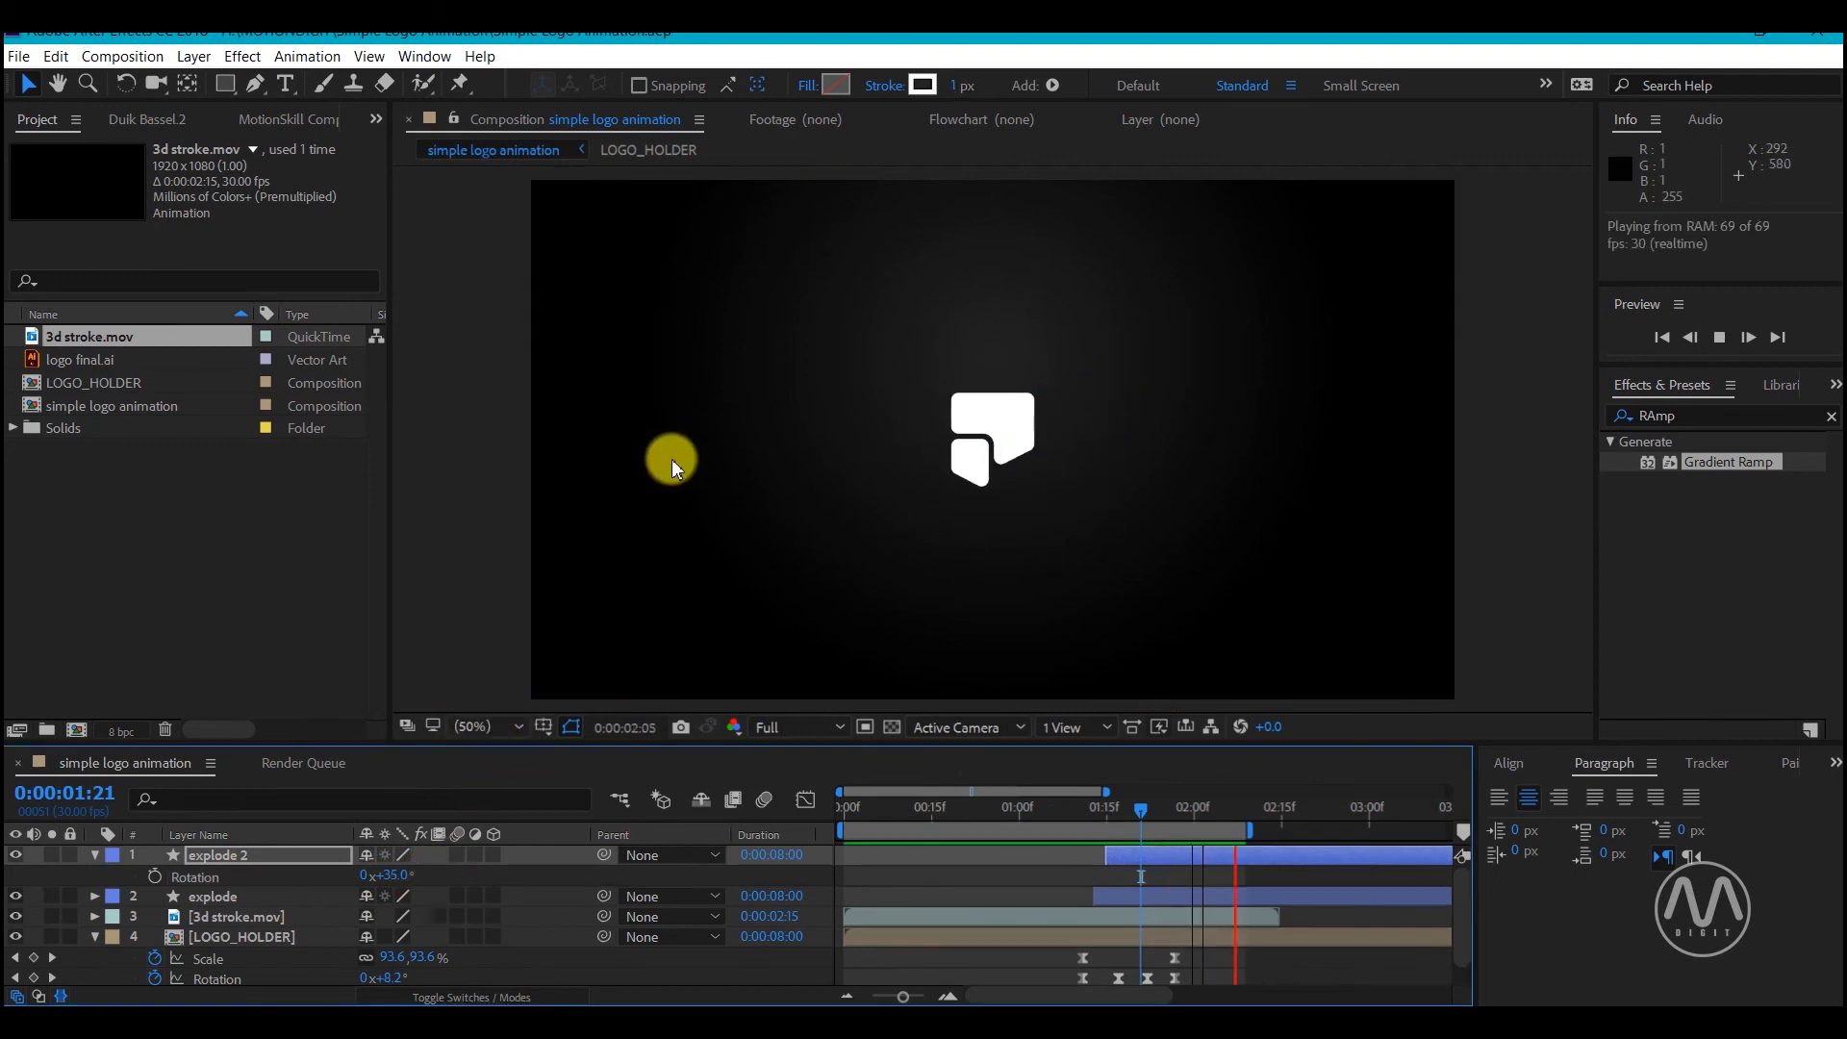